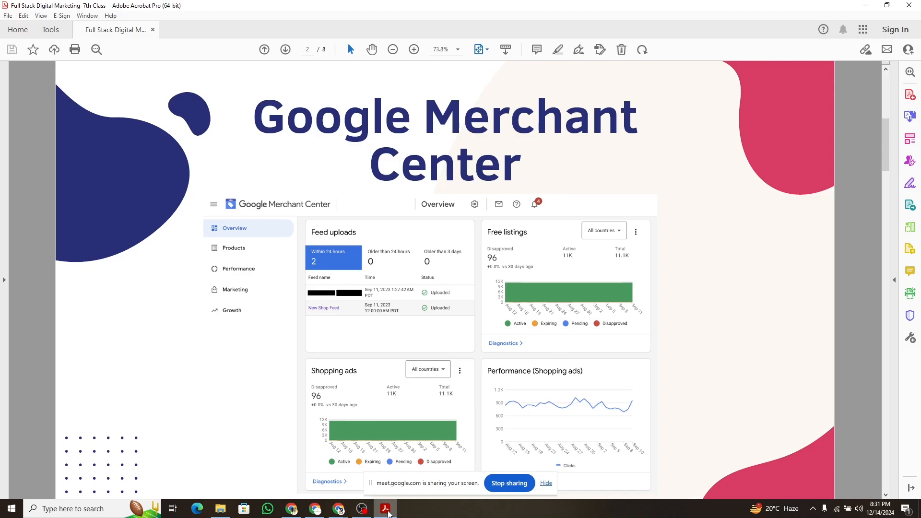
Step: Read the slide that explains what Google Merchant Center is
key(Page_Down)
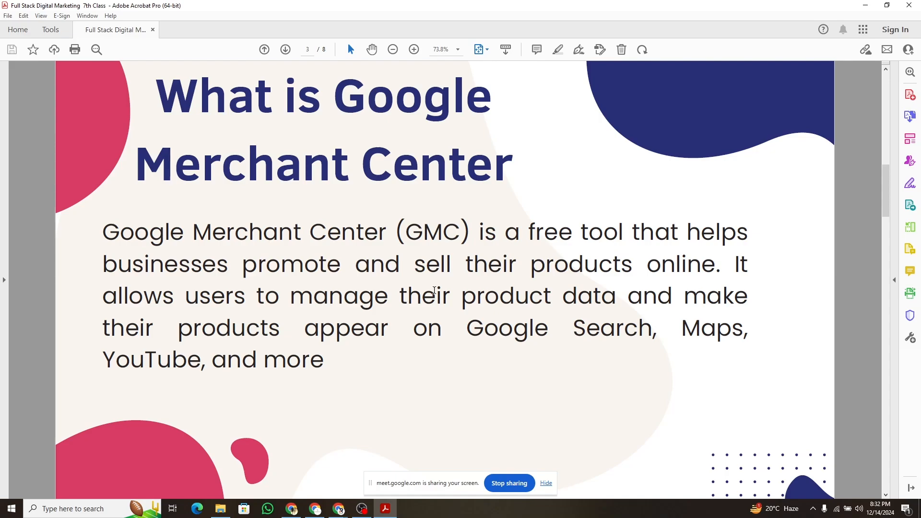
key(Right)
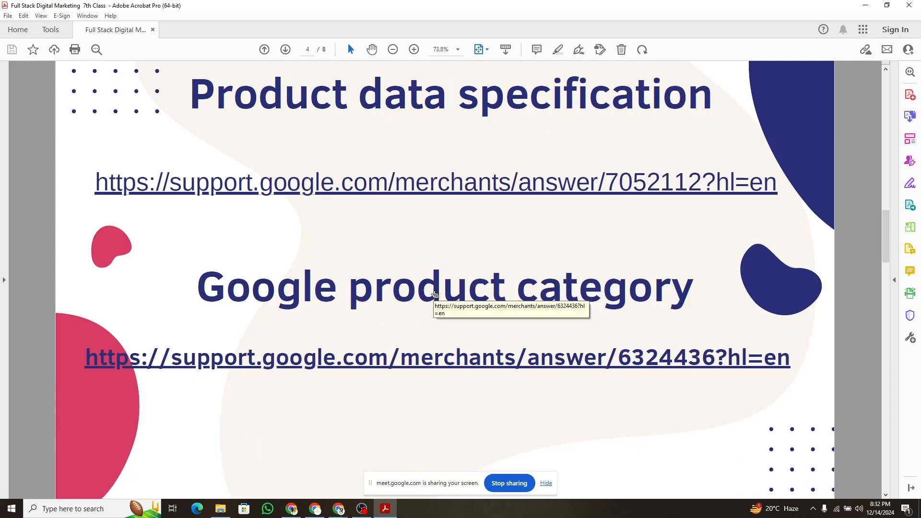
key(Left)
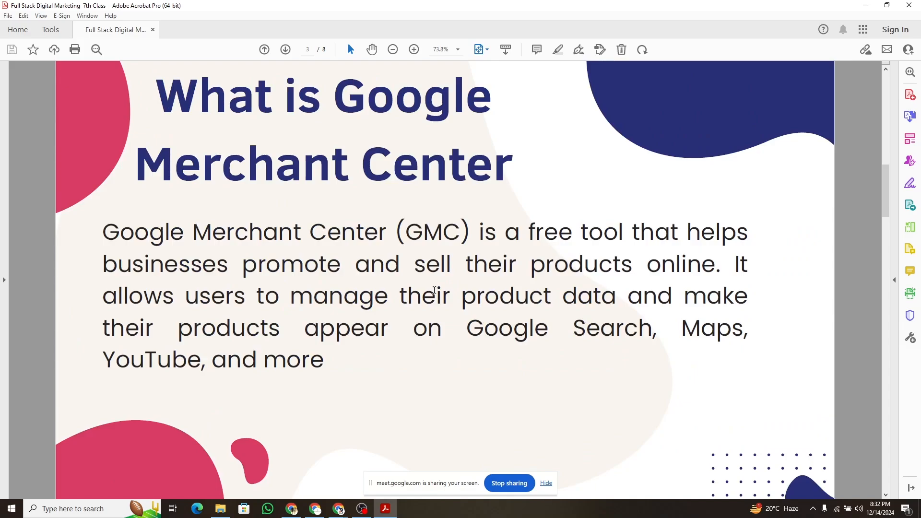
Step: Switch to Chrome and open the store account's overview page in Google Merchant Center Next
click(296, 512)
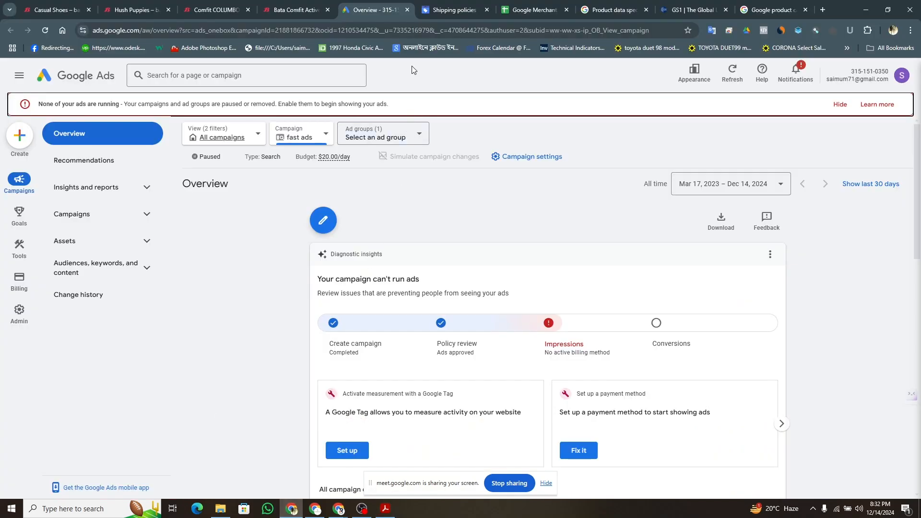
click(452, 4)
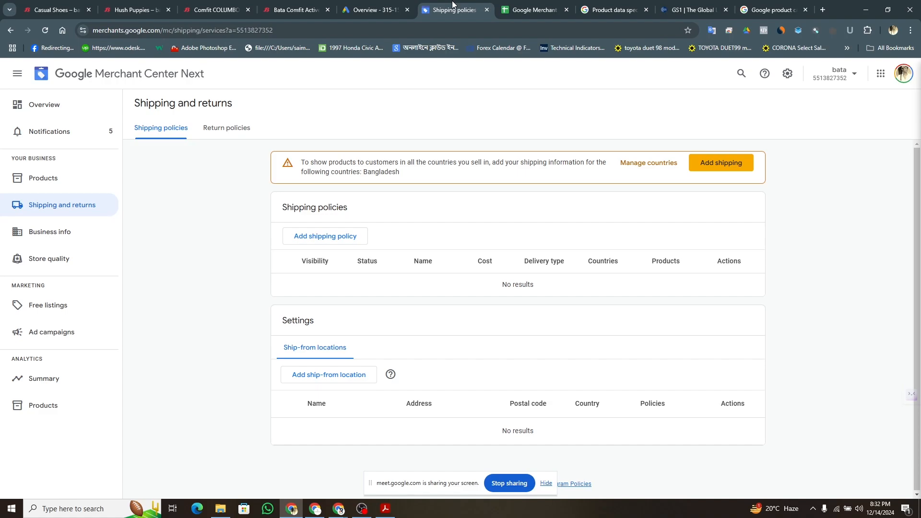
click(133, 78)
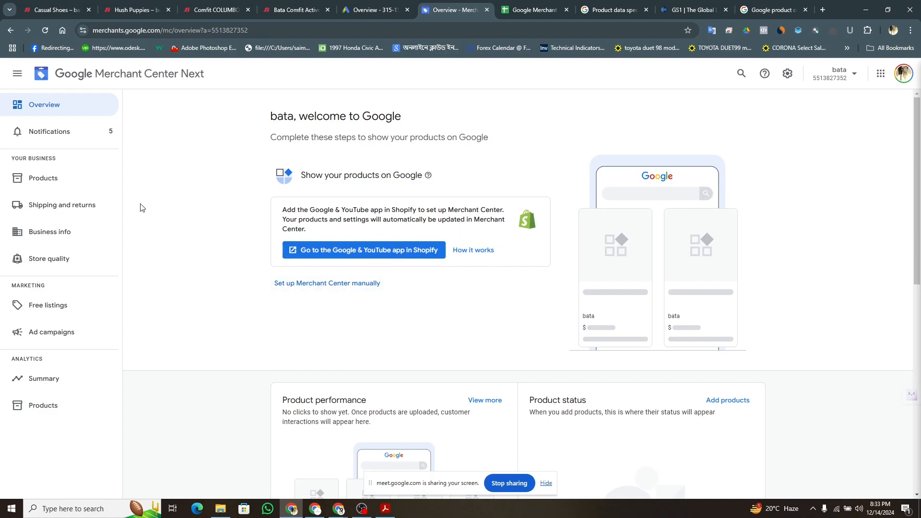
Step: Start a new shipping policy for Bangladesh that covers all products and keeps the default delivery times
click(57, 207)
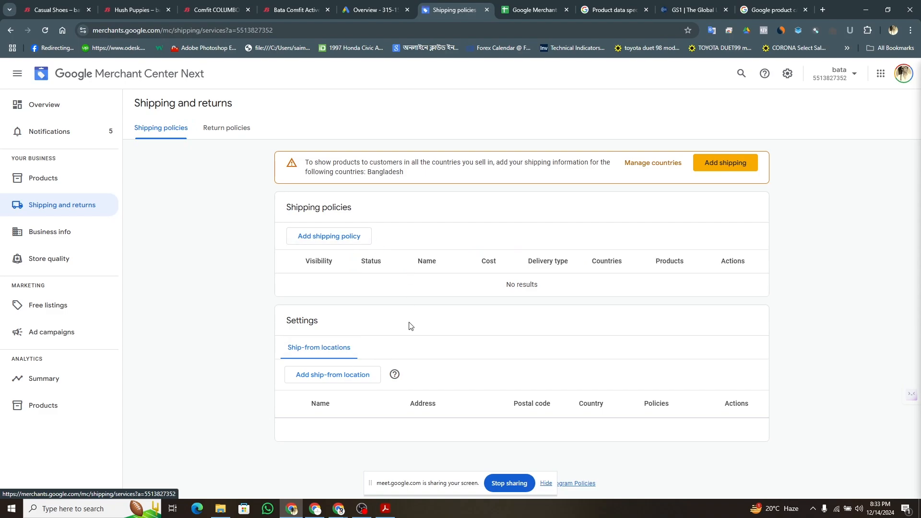
click(319, 236)
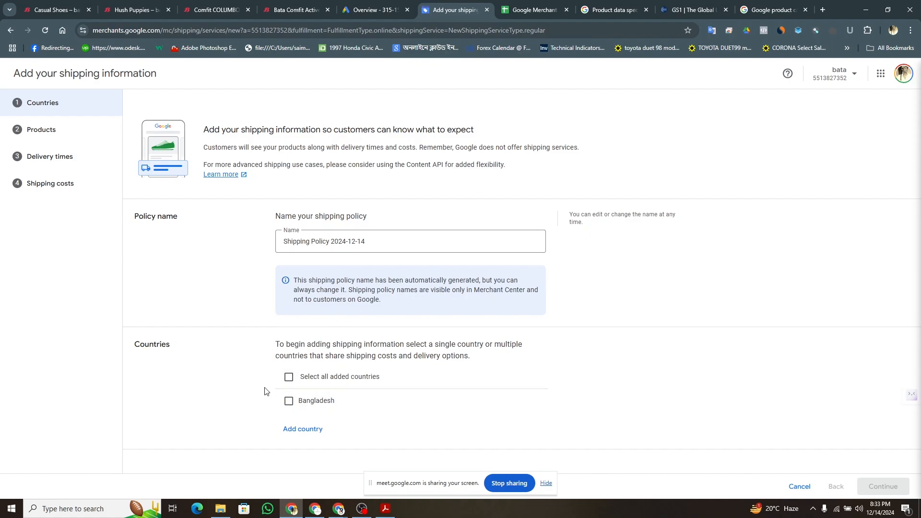
click(289, 401)
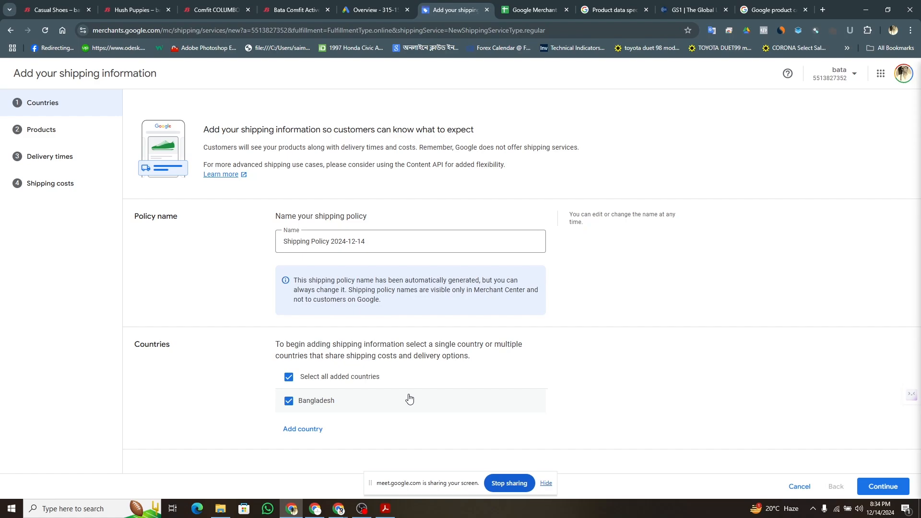
click(882, 487)
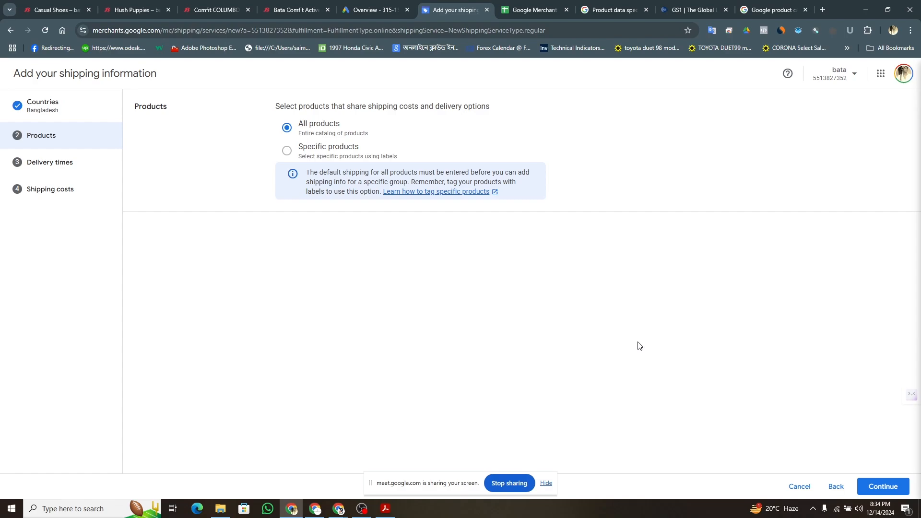
click(881, 489)
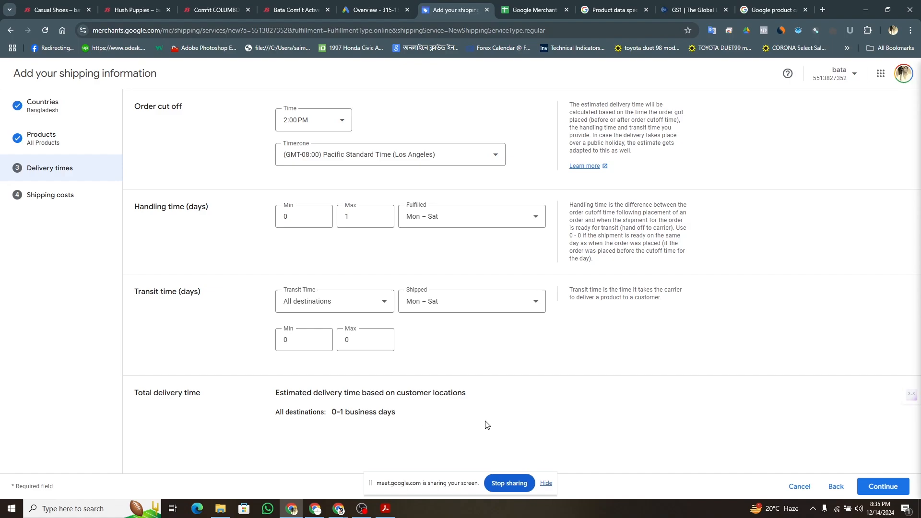
click(895, 486)
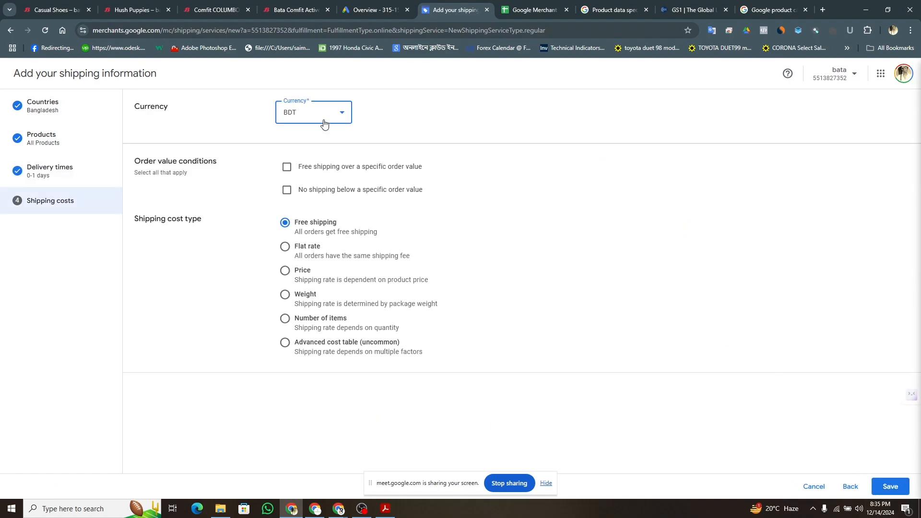
Step: Keep BDT as the currency, set a flat shipping rate of BDT 60 for all orders, and save the policy
click(326, 118)
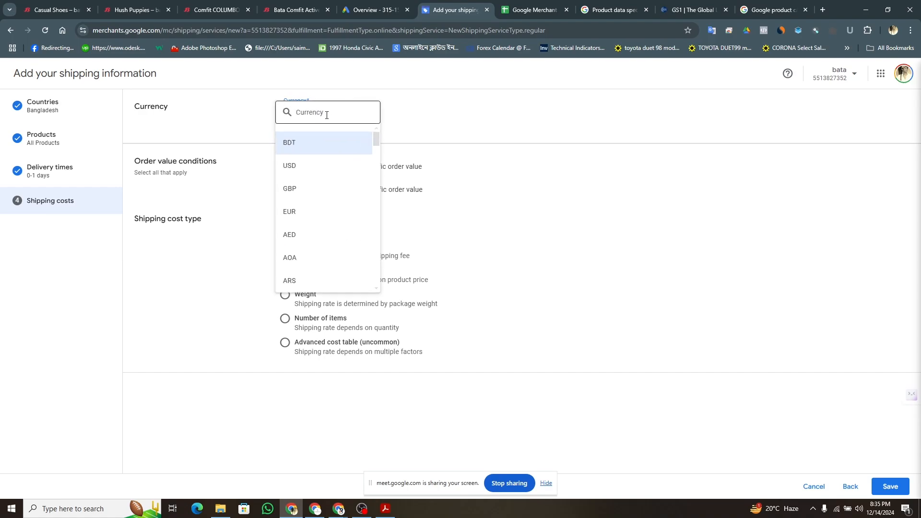
click(432, 129)
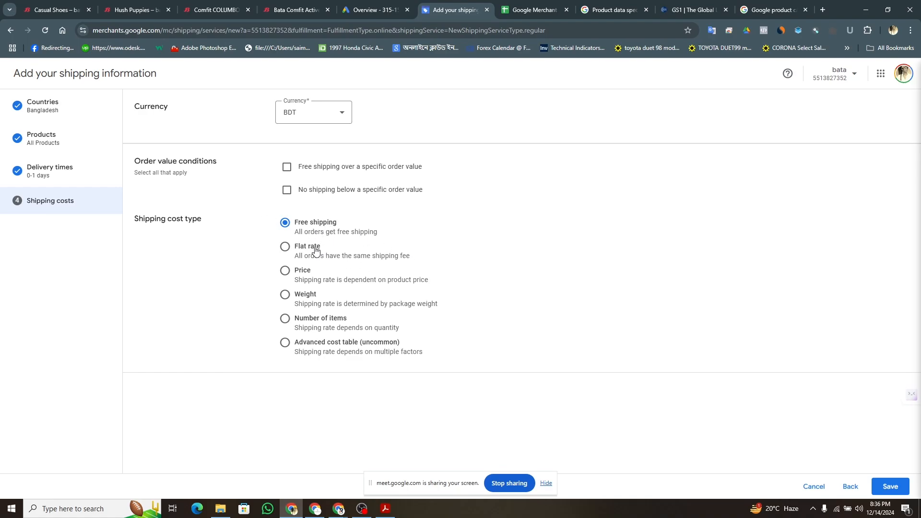
click(286, 246)
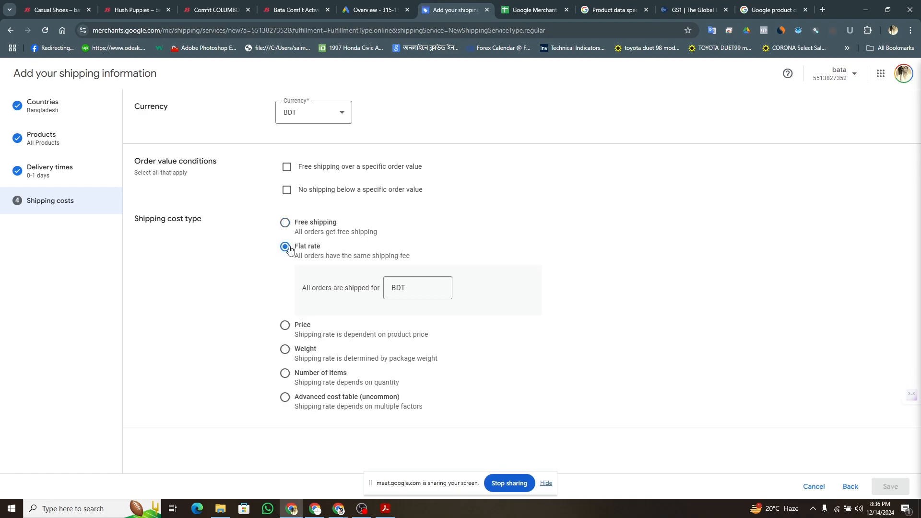
click(425, 291)
text(60)
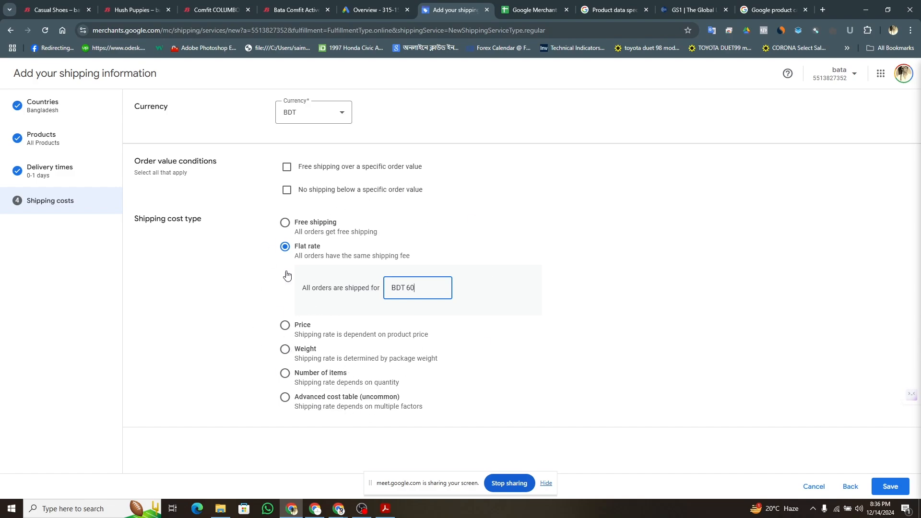
click(891, 484)
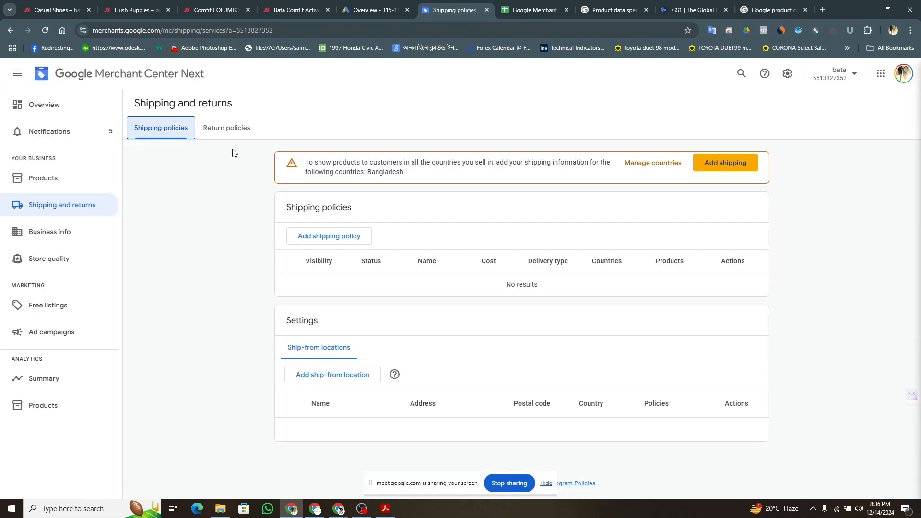
Step: Review the return policy setup for batabd.com through its condition, window, method and fee options, and discard the draft
click(231, 131)
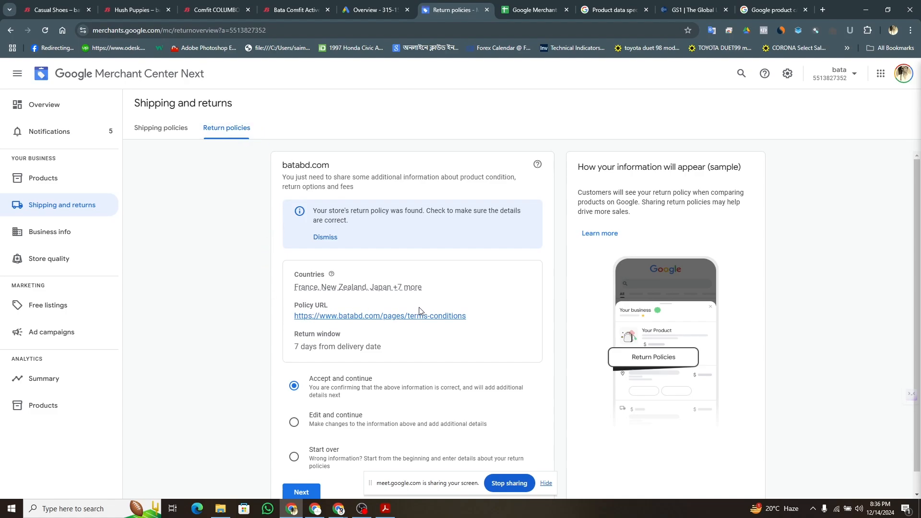
scroll(419, 311, down, 1)
click(296, 473)
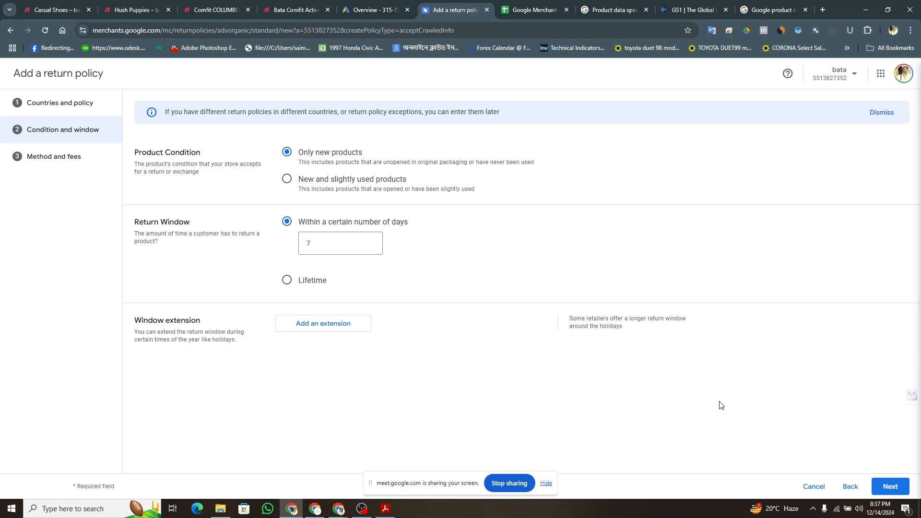
click(890, 487)
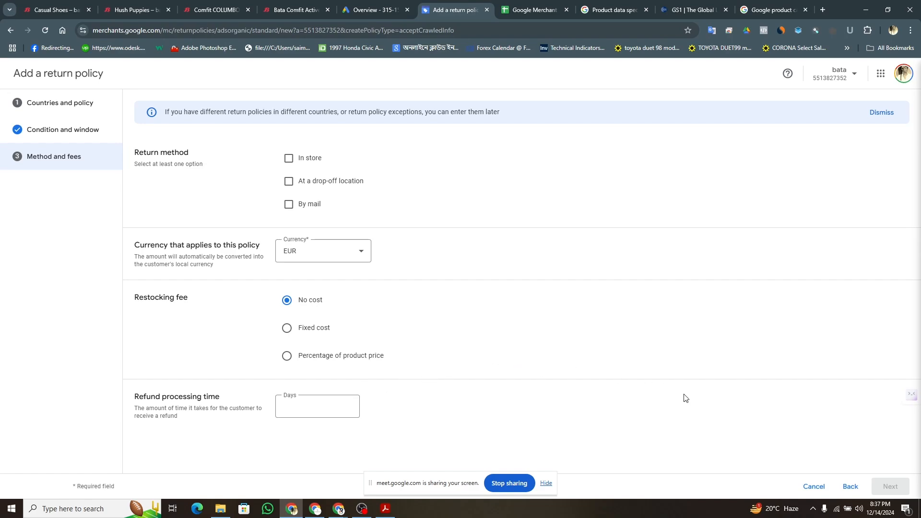
click(818, 489)
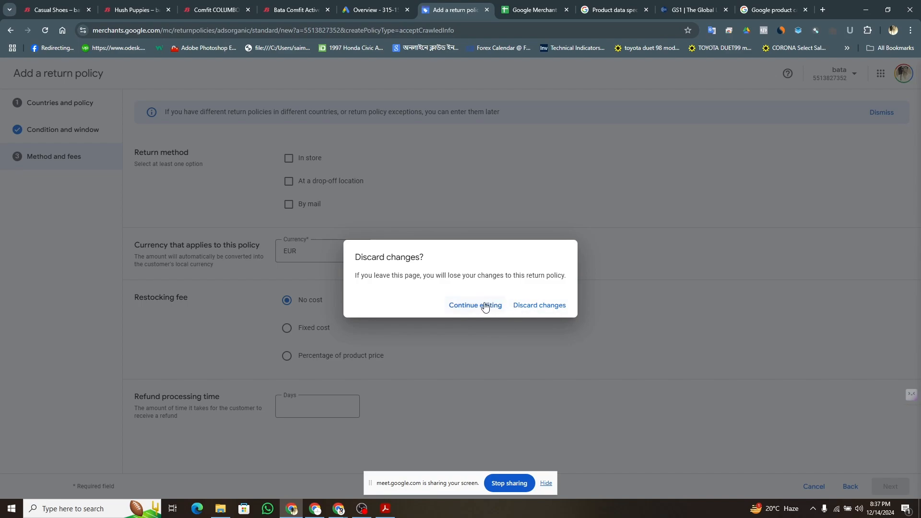
click(530, 306)
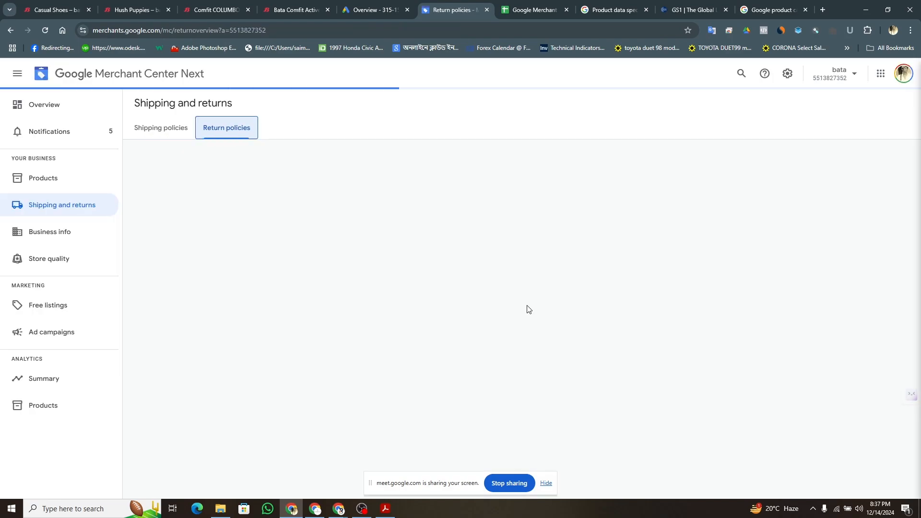
Step: Examine the business details form and the verification methods for the online store in Business info, without entering anything
click(63, 240)
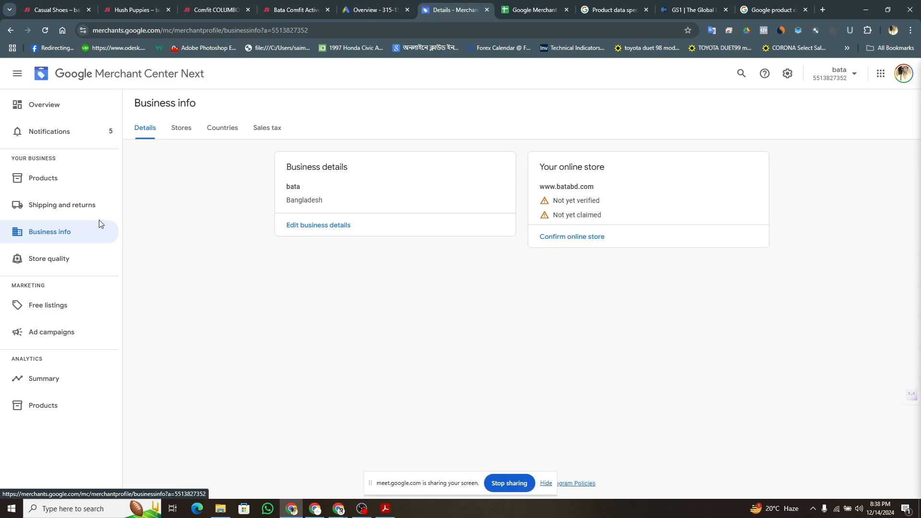
click(334, 231)
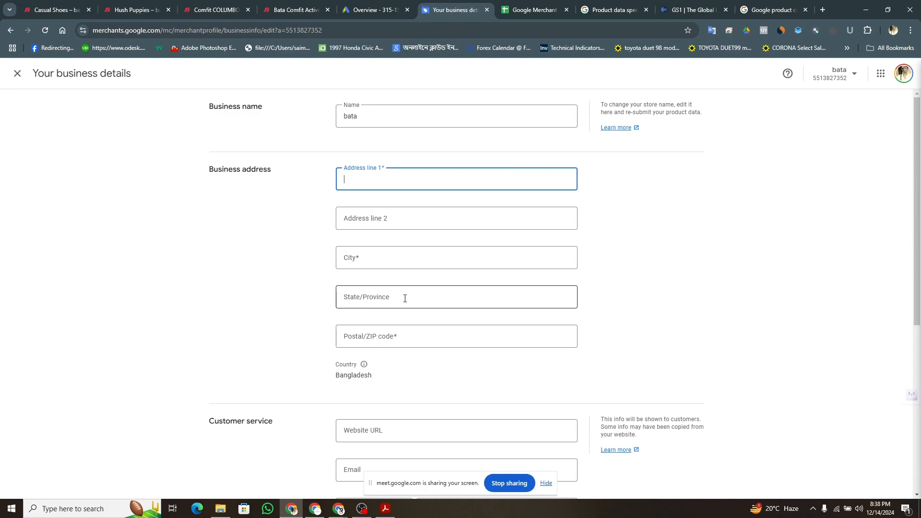
scroll(405, 298, down, 3)
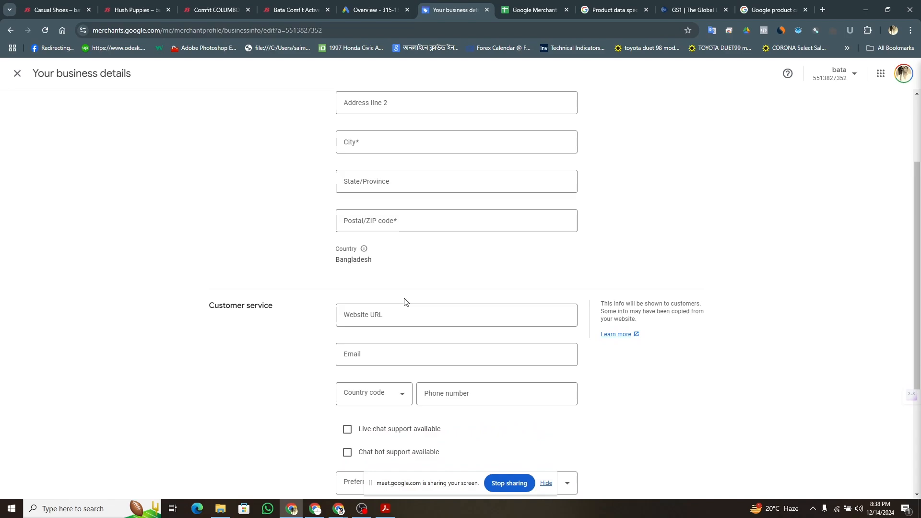
scroll(404, 298, down, 2)
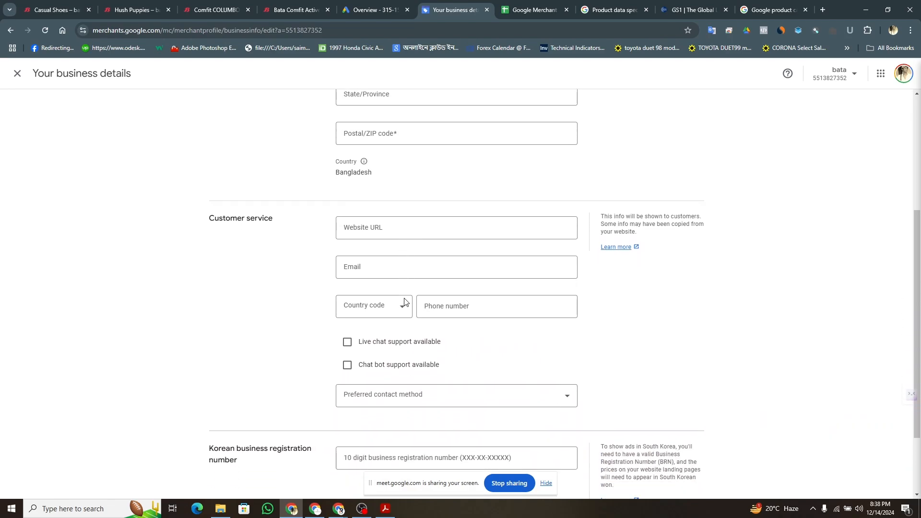
scroll(405, 301, down, 2)
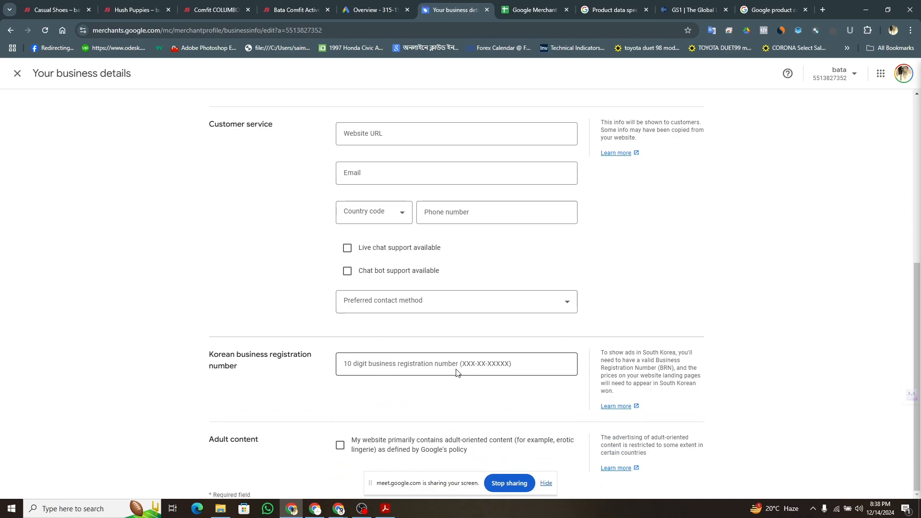
scroll(414, 420, up, 7)
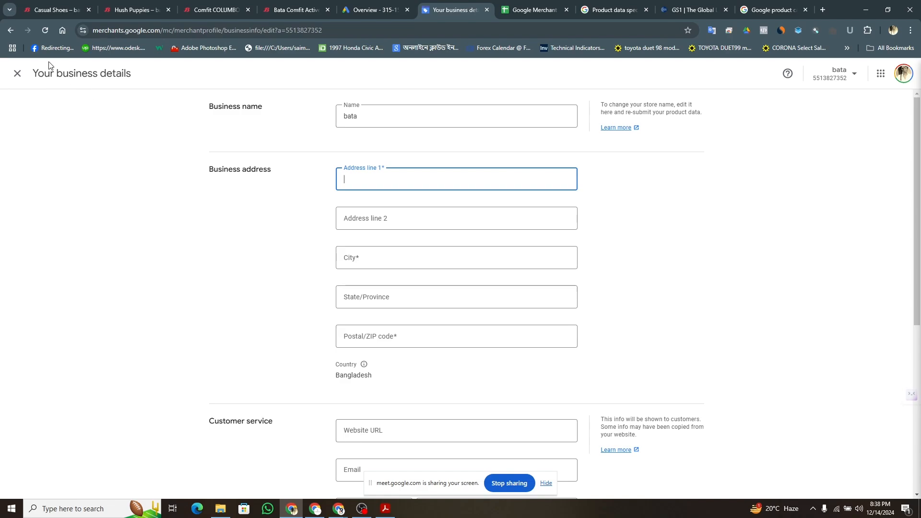
click(18, 73)
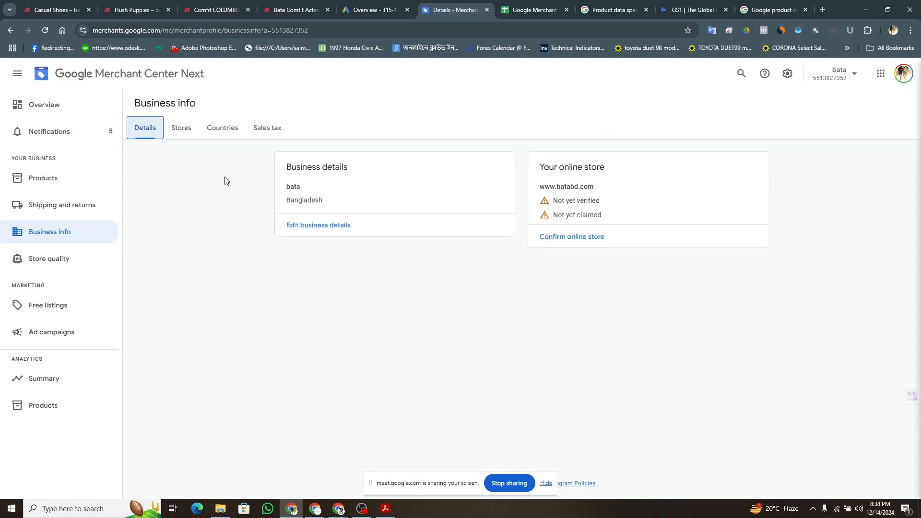
click(575, 239)
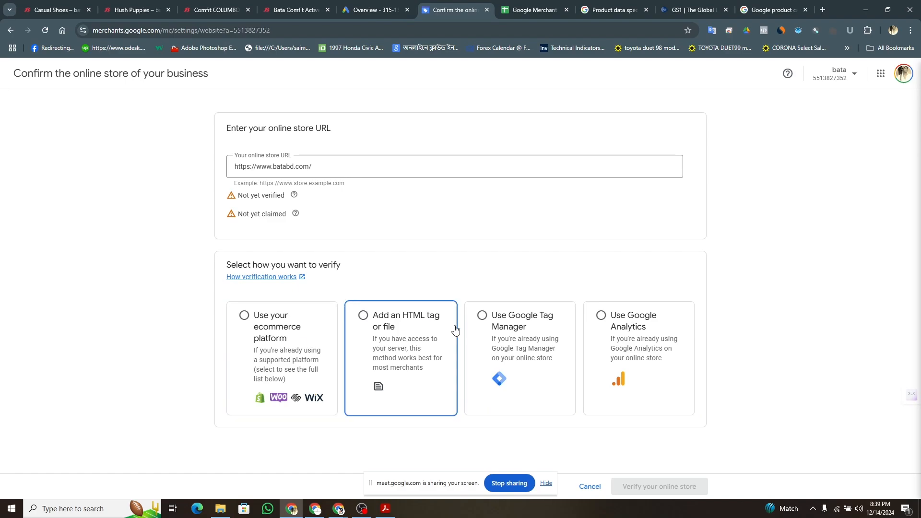
click(590, 491)
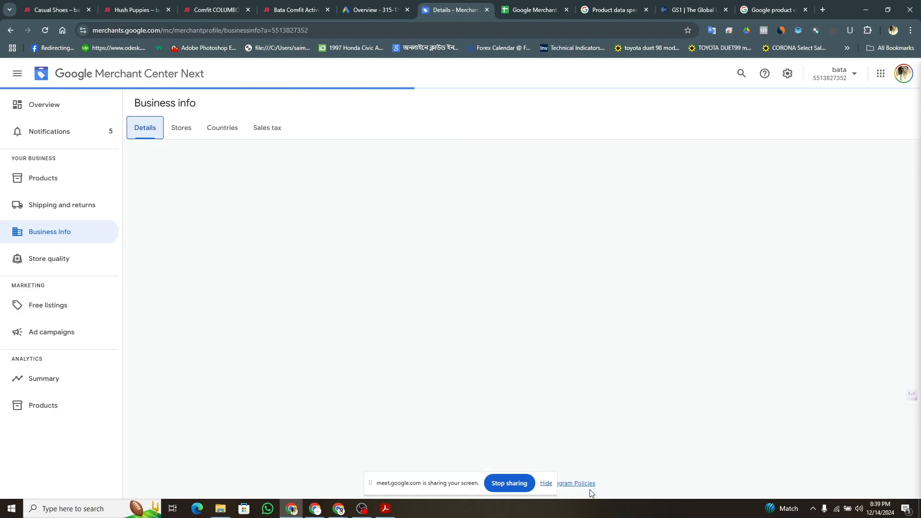
Step: Examine the shopping experience scorecard on the Store quality page and dismiss the browser notification
click(62, 264)
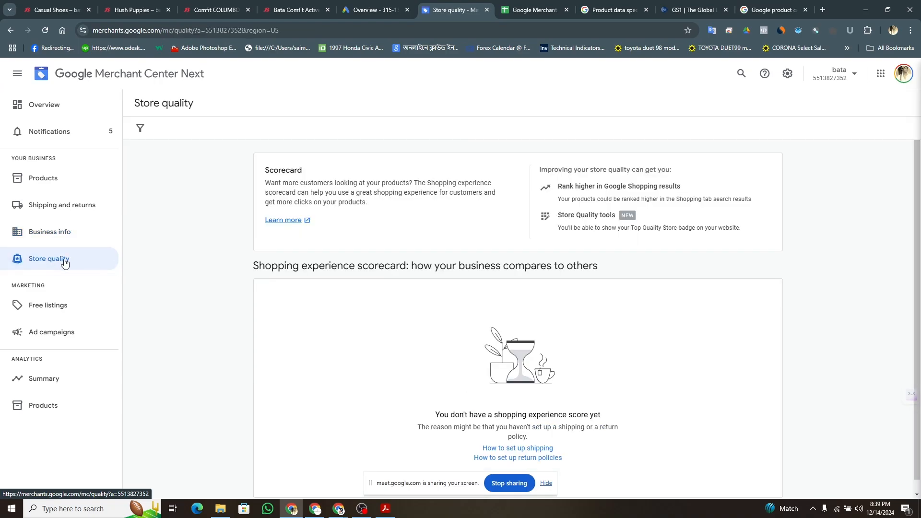
scroll(384, 346, down, 1)
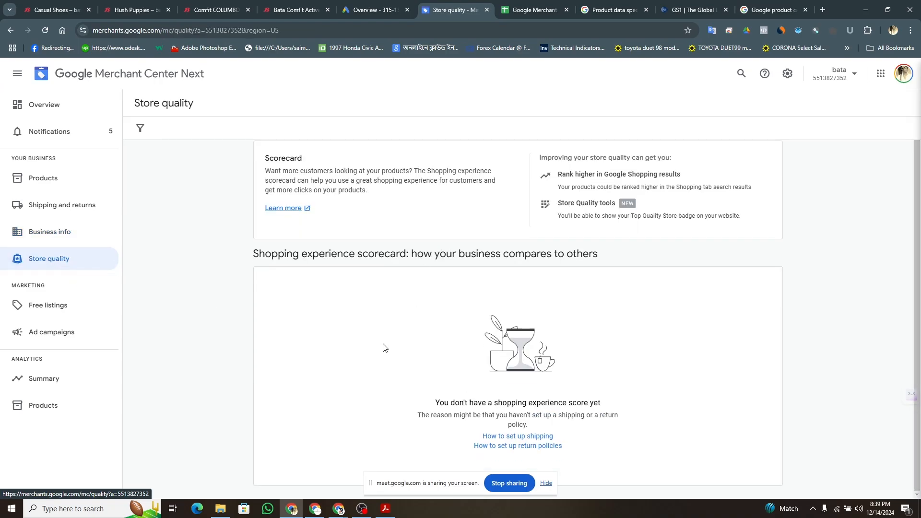
scroll(384, 346, up, 1)
scroll(384, 346, down, 1)
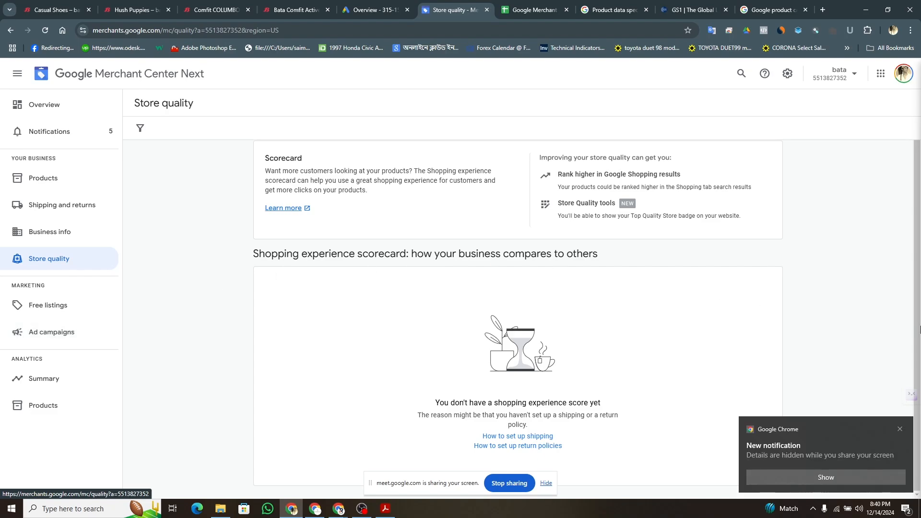
click(899, 429)
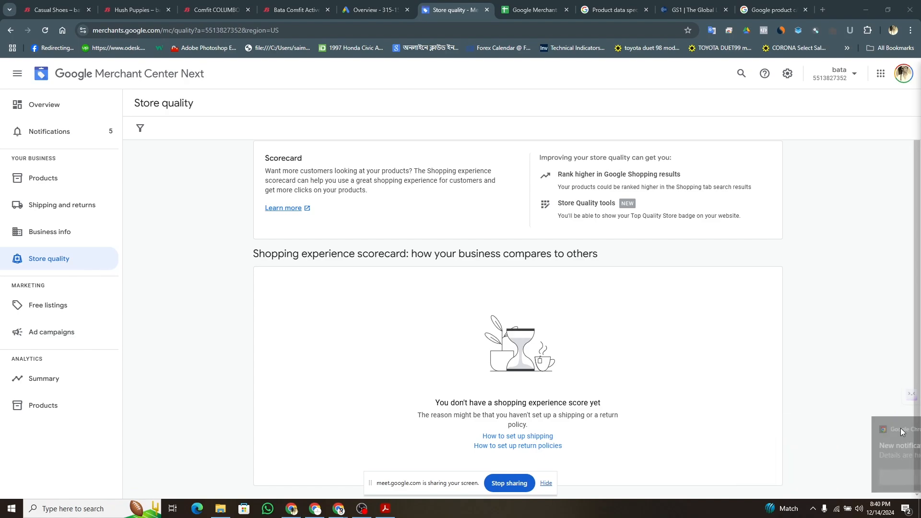
Step: Review the Free listings and Ad campaigns pages and dismiss the browser notification
click(48, 302)
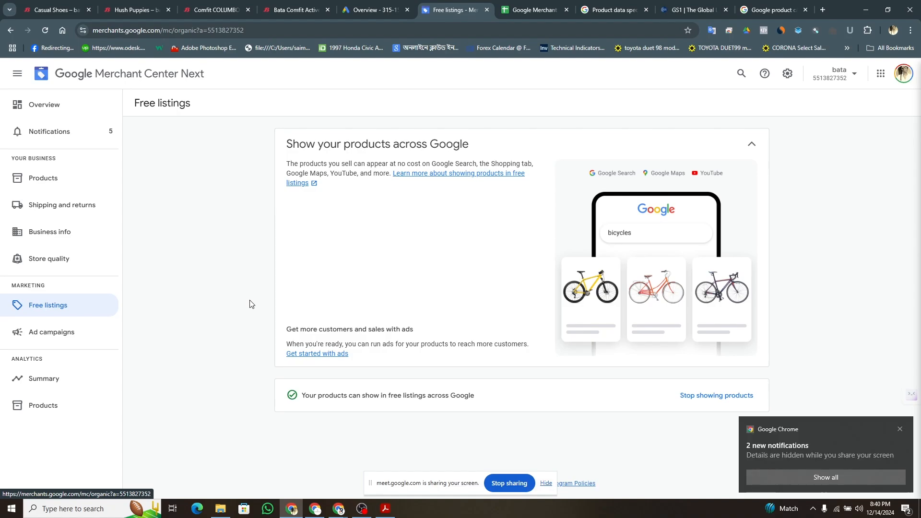
click(900, 428)
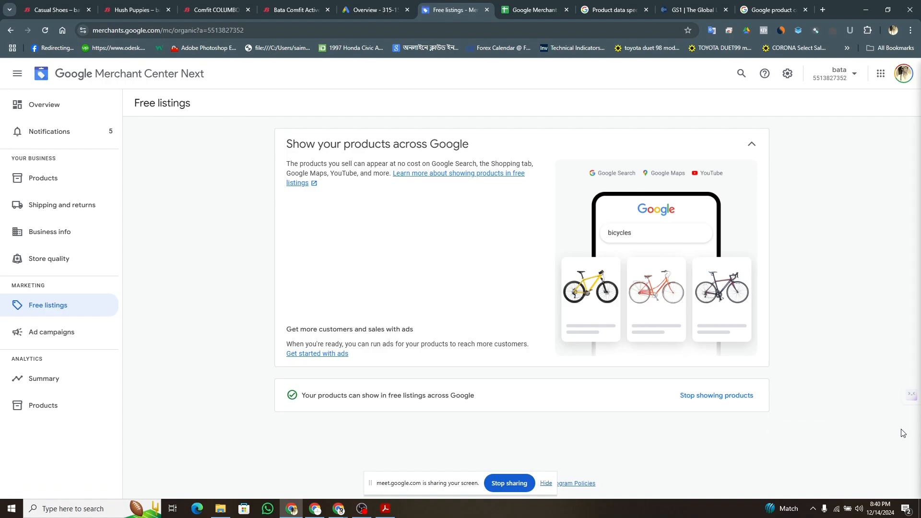
click(39, 332)
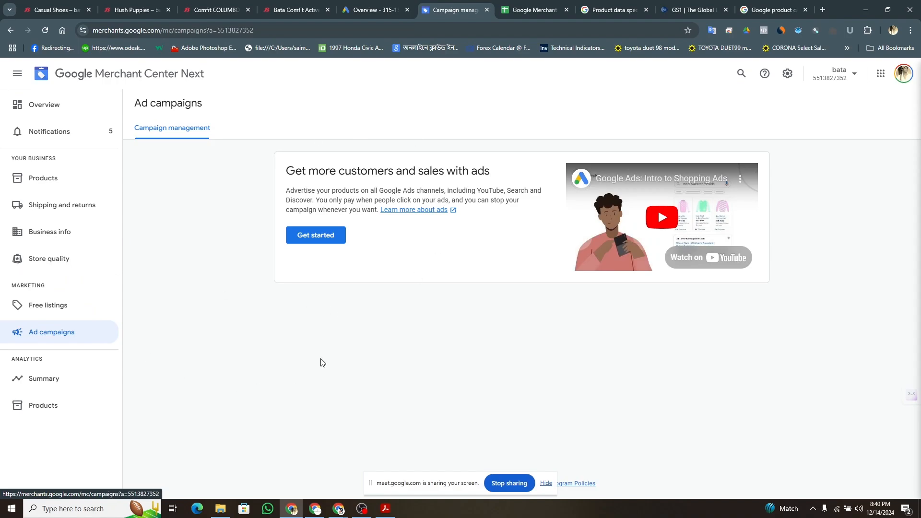
click(55, 305)
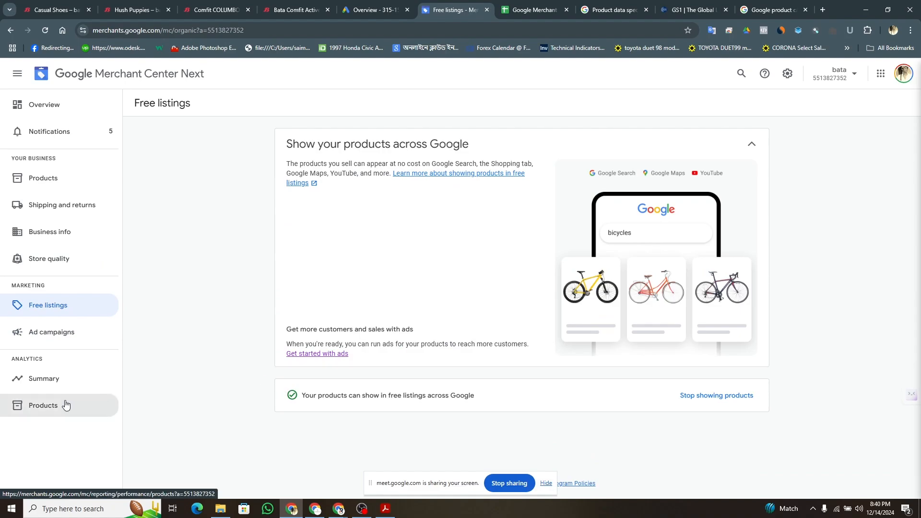
Step: Start adding products from the Products page and choose the file method with an upload from the computer
click(66, 174)
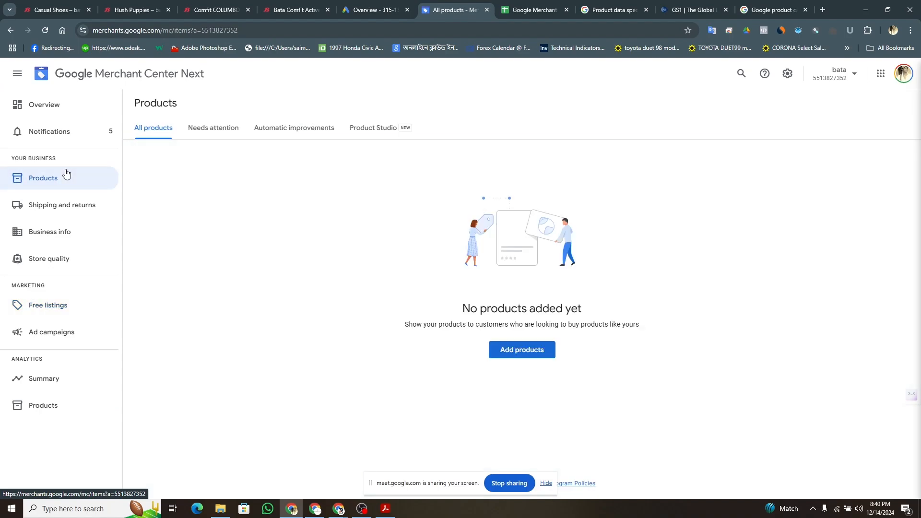
click(523, 351)
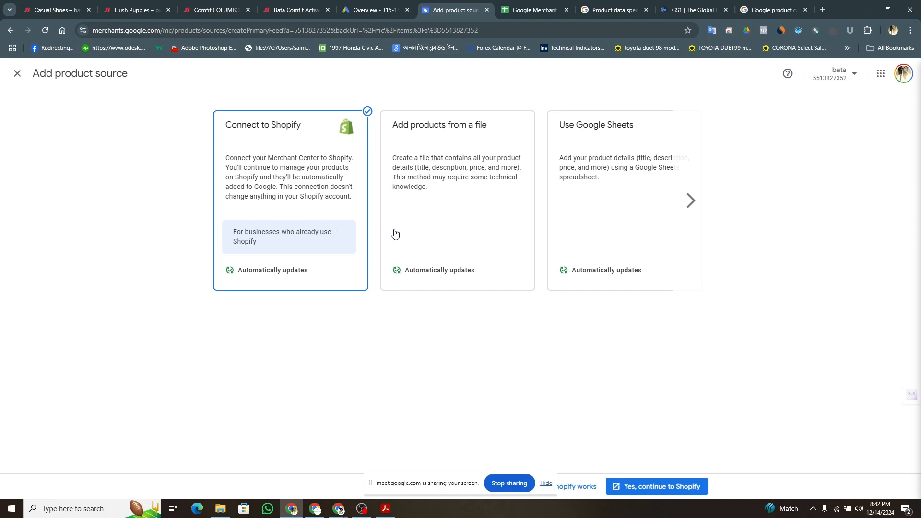
click(484, 248)
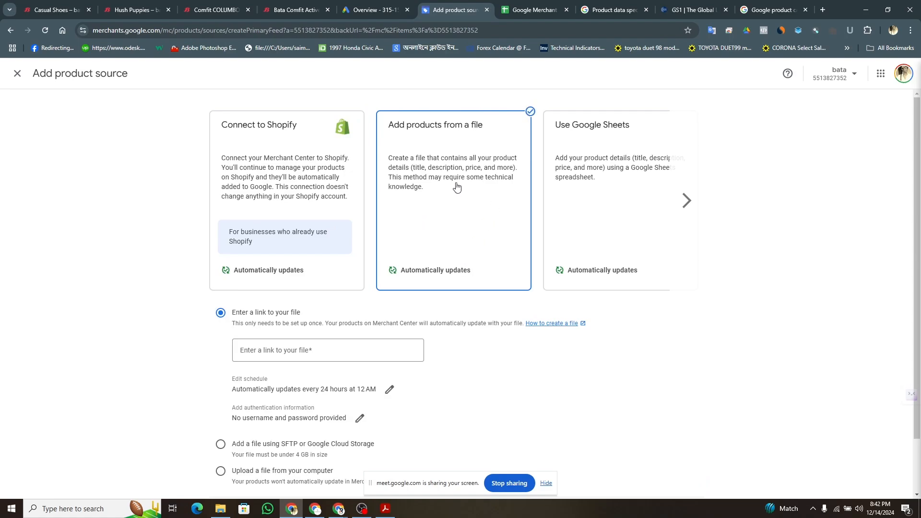
scroll(470, 319, down, 2)
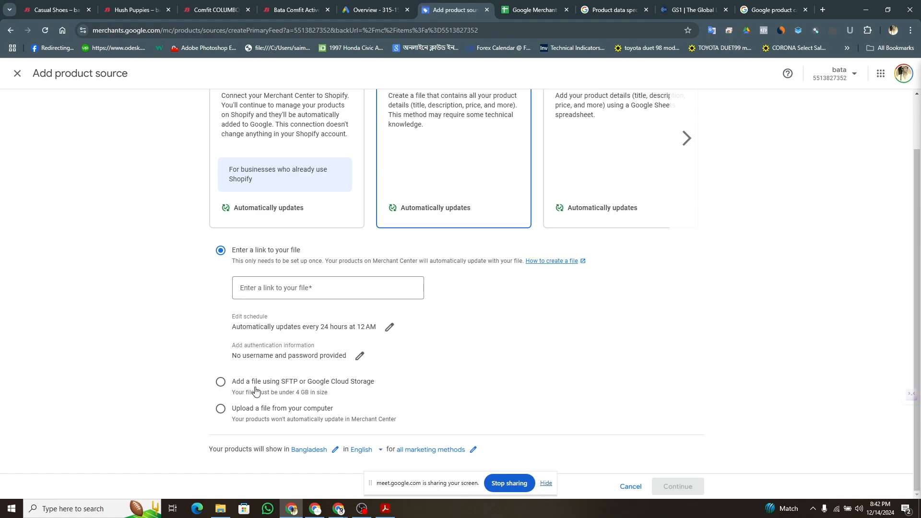
click(260, 412)
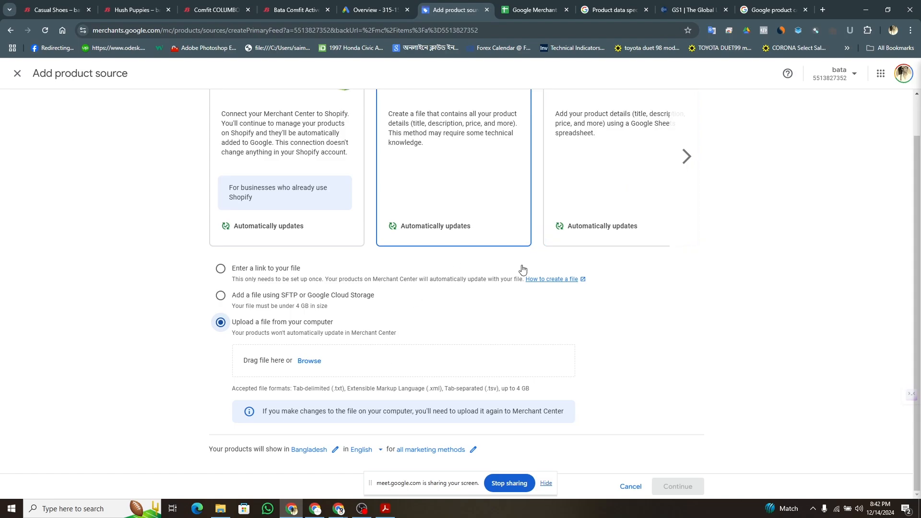
Step: Switch the product source method to Google Sheets to view its template and existing-spreadsheet options
scroll(626, 232, up, 1)
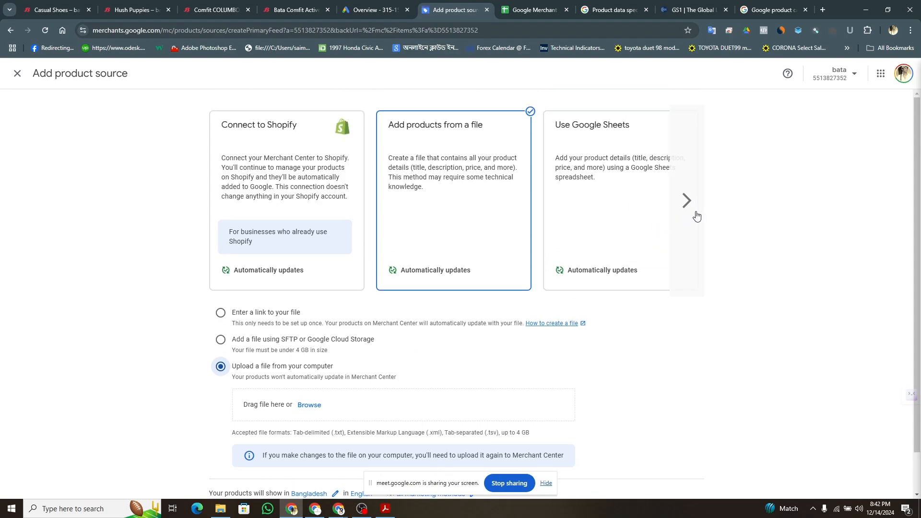
click(686, 200)
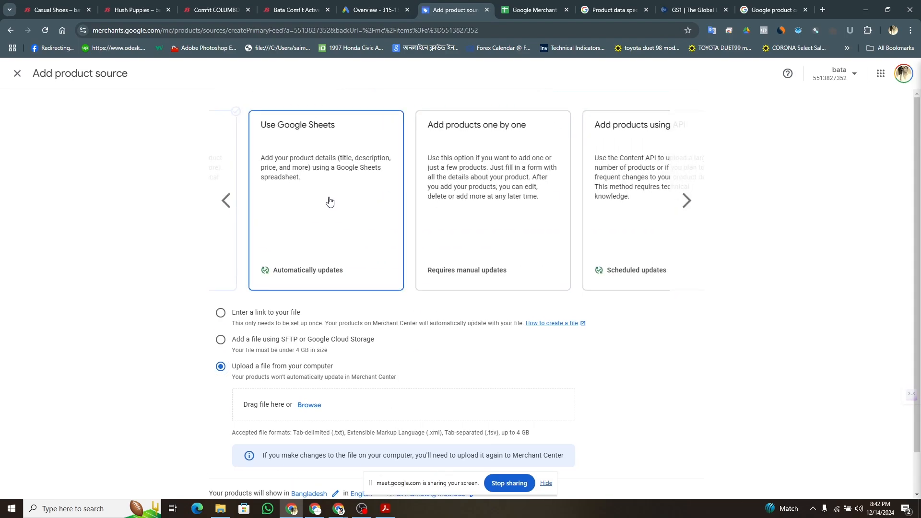
click(329, 202)
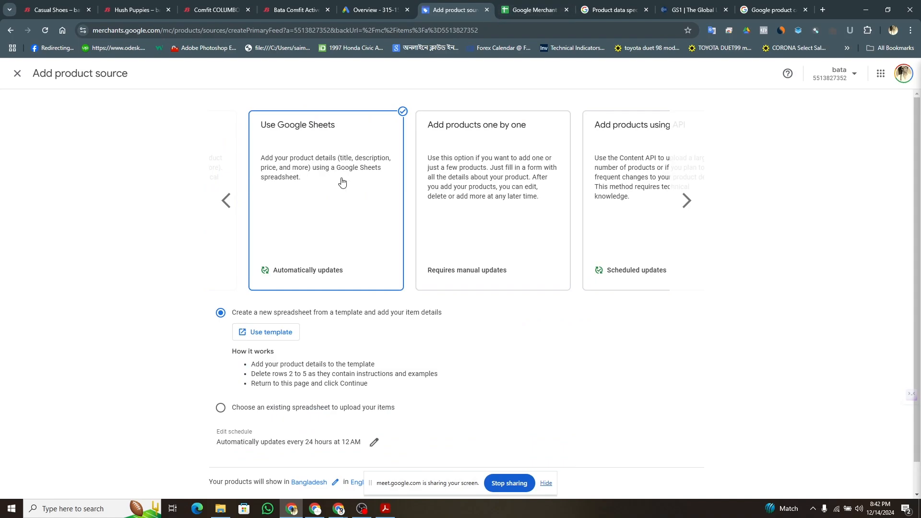
Step: Examine the required and optional product attribute columns in the Google Merchant Center feed - Products source spreadsheet
click(540, 2)
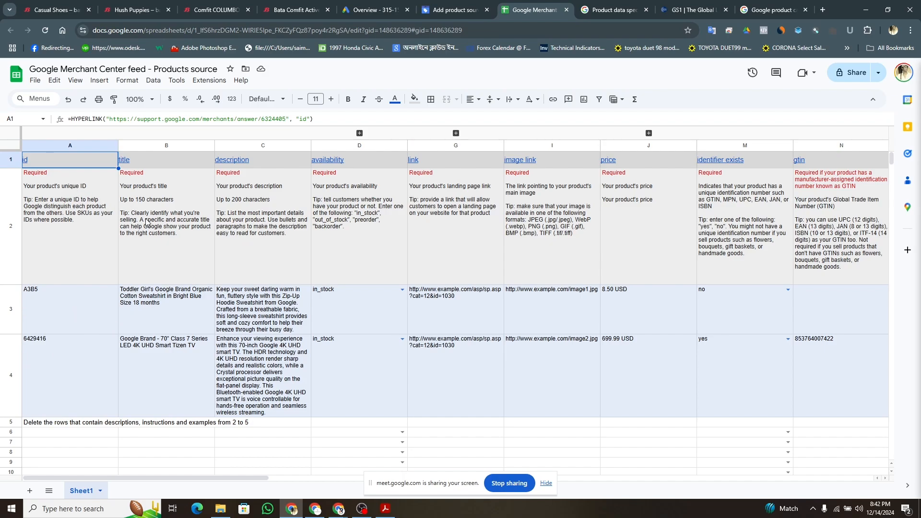
scroll(635, 302, right, 5)
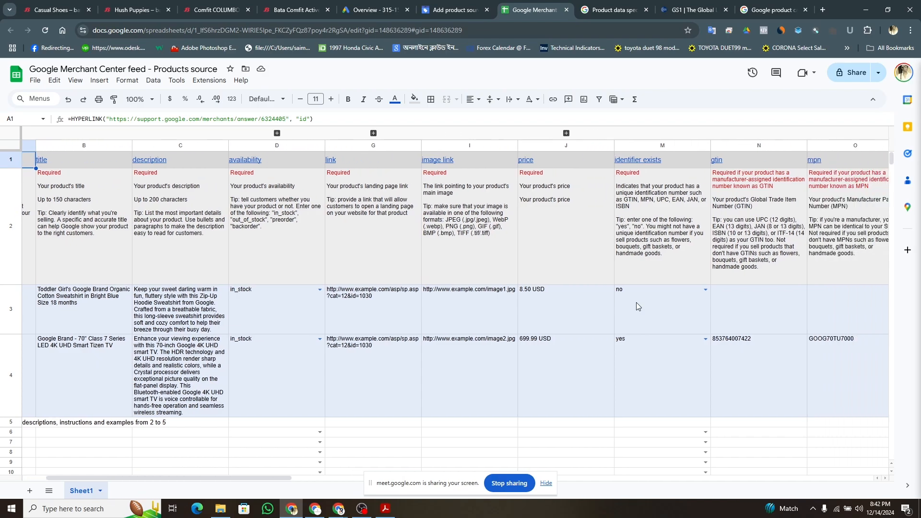
scroll(636, 306, right, 2)
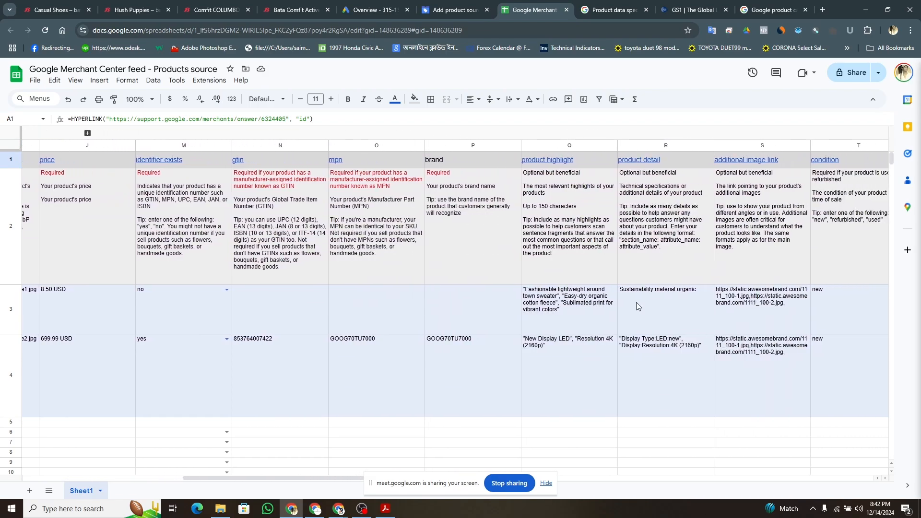
scroll(636, 302, right, 3)
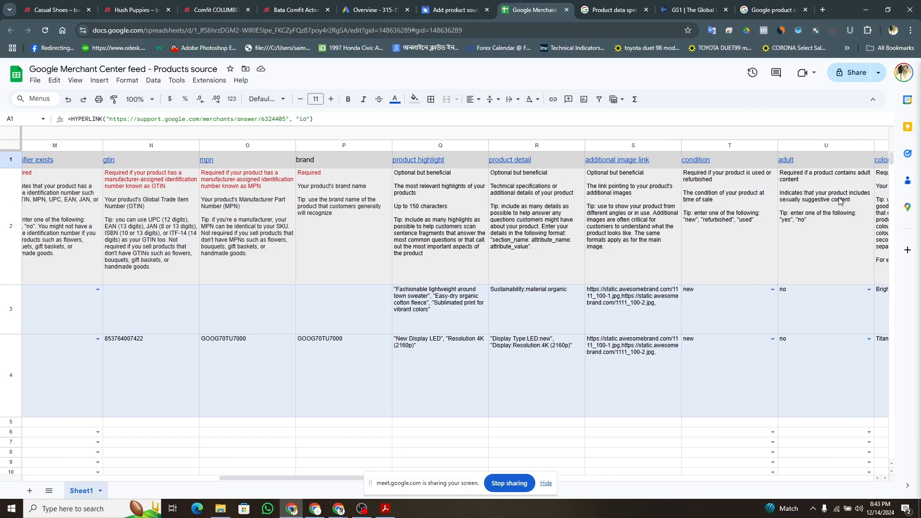
scroll(707, 272, right, 6)
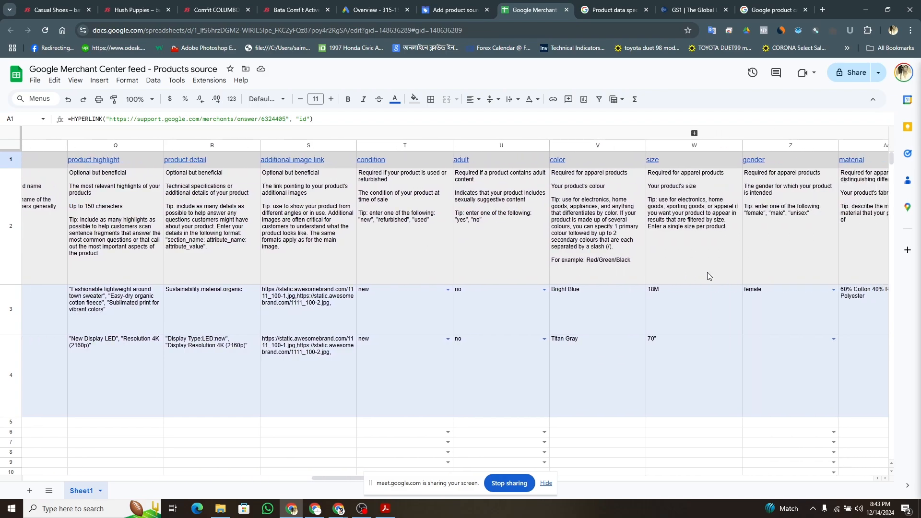
scroll(706, 272, right, 7)
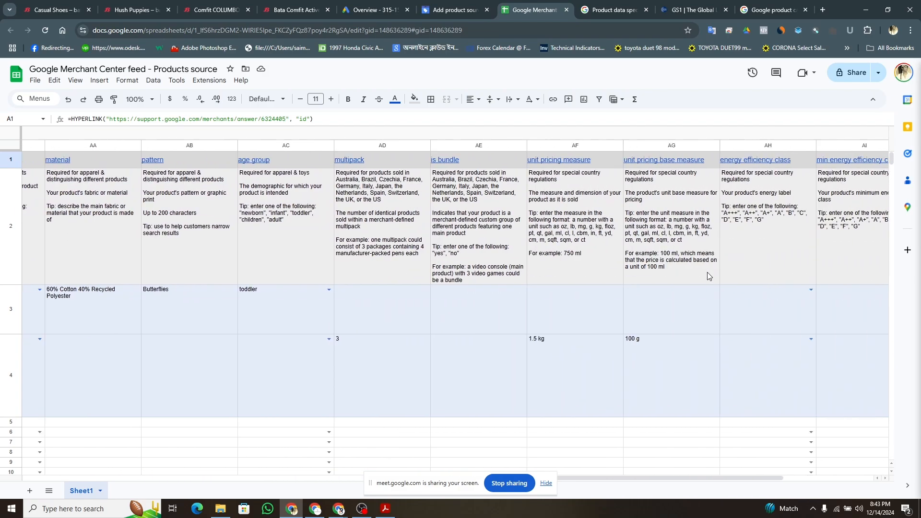
scroll(707, 272, left, 20)
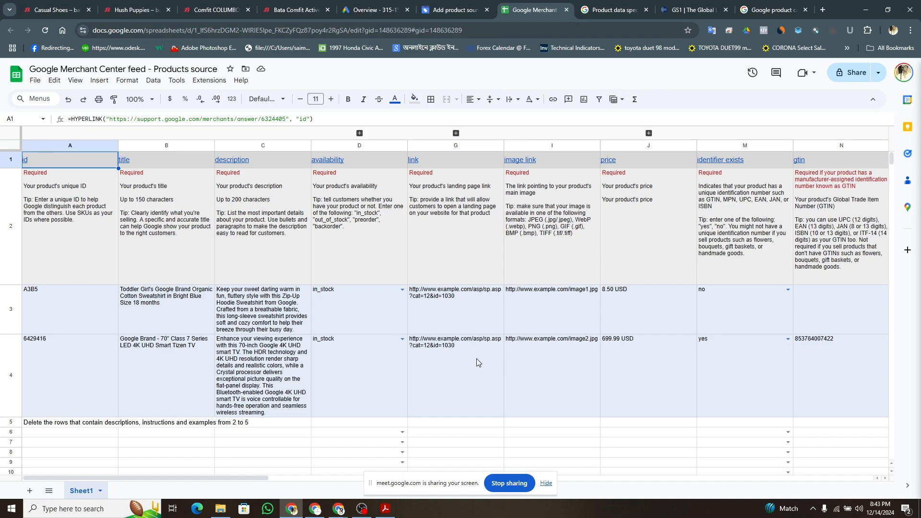
Step: Examine the feed template's color, size, gender, material and pattern attributes, and inspect the age group choices for the sweatshirt example
scroll(666, 355, right, 5)
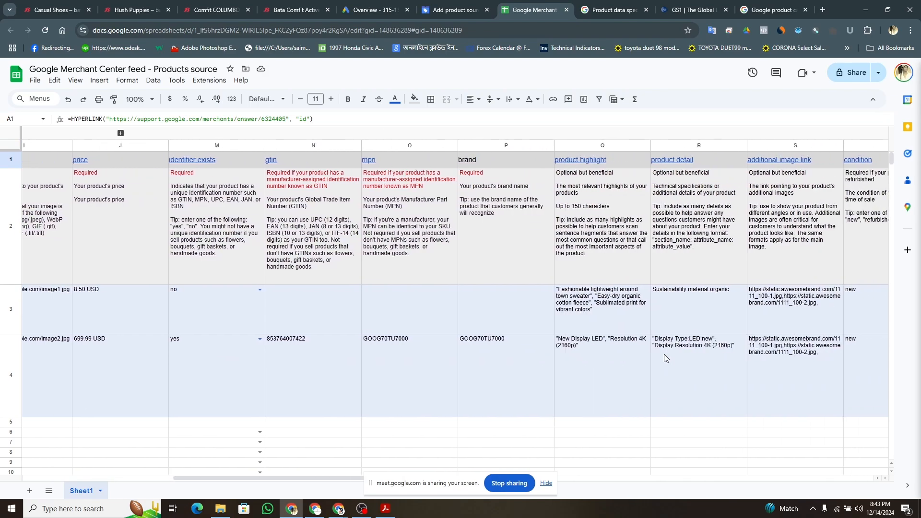
scroll(664, 354, right, 3)
scroll(663, 357, right, 5)
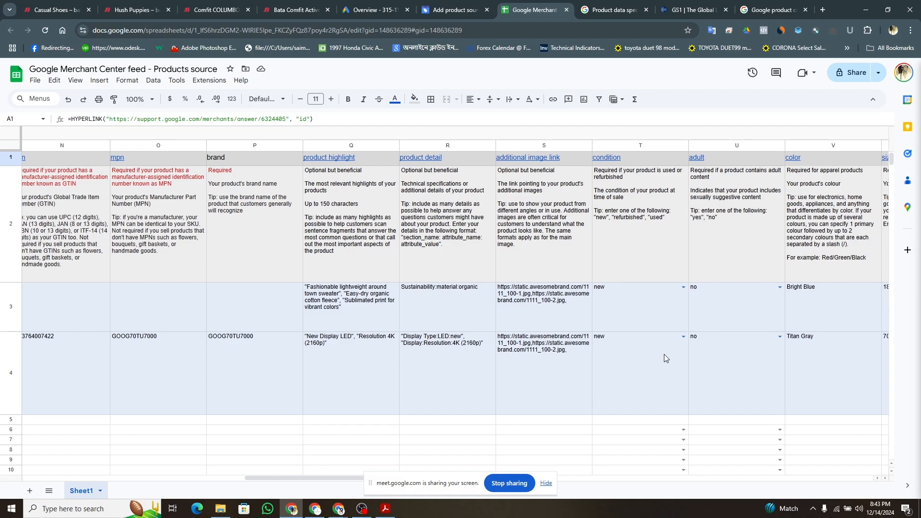
scroll(664, 358, right, 1)
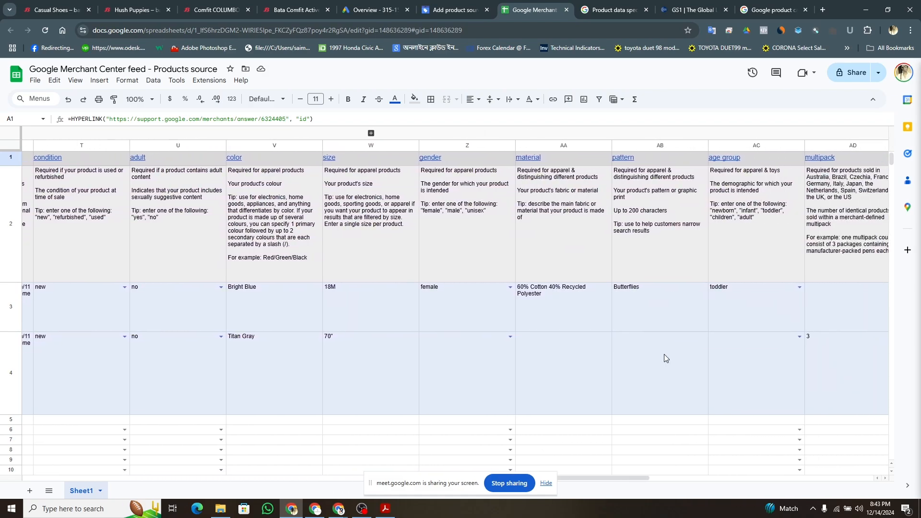
scroll(664, 357, right, 1)
scroll(663, 354, left, 2)
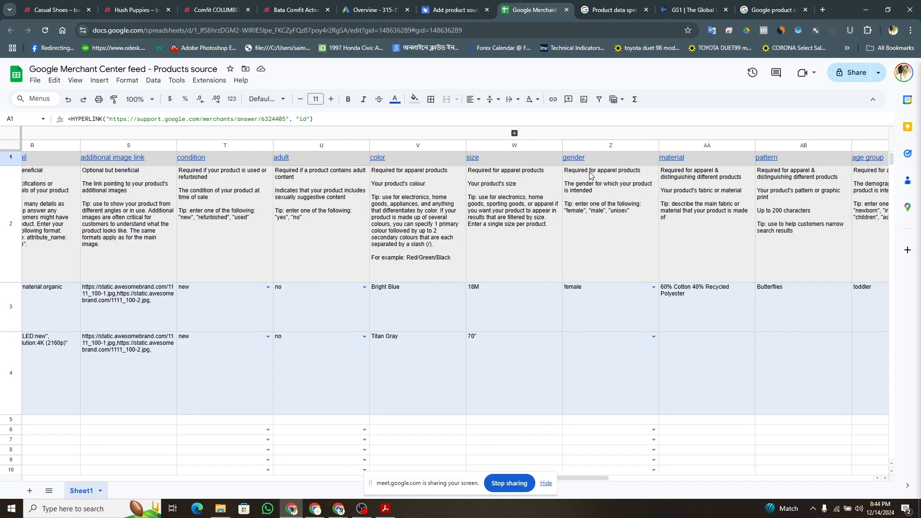
scroll(646, 300, right, 3)
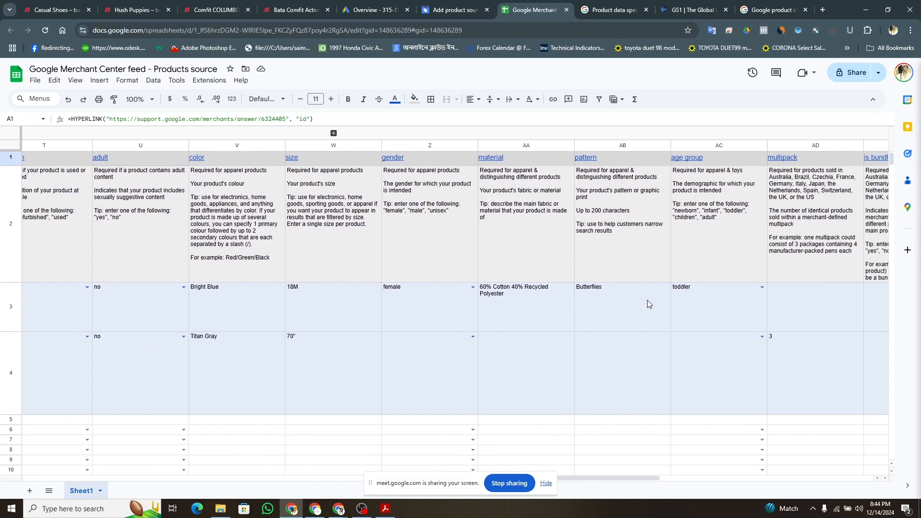
scroll(647, 300, right, 1)
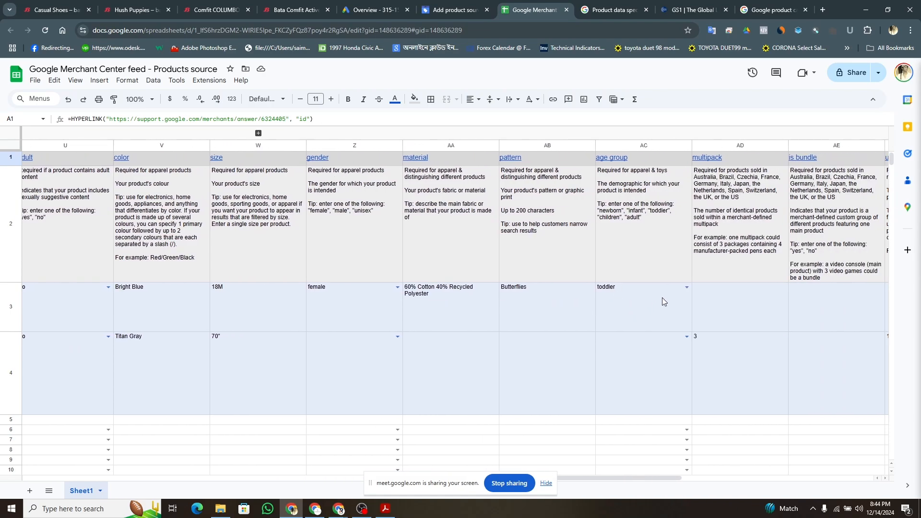
click(686, 287)
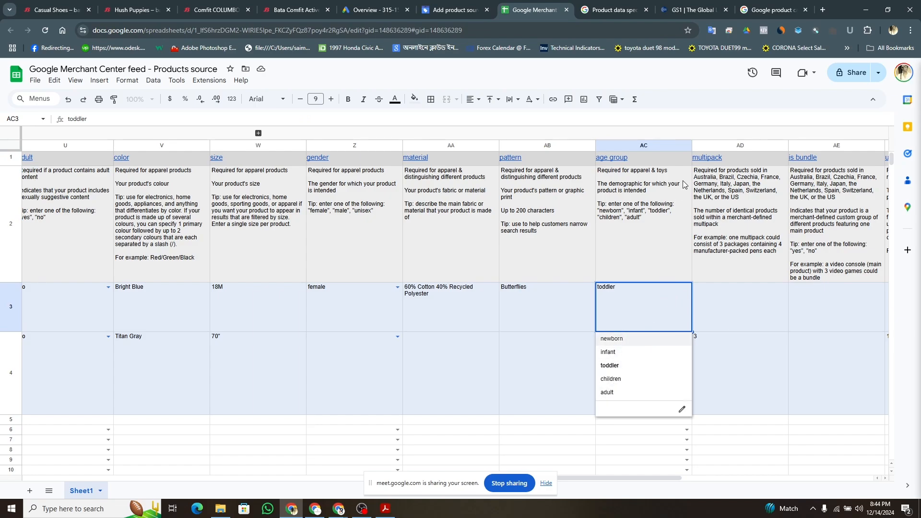
click(698, 118)
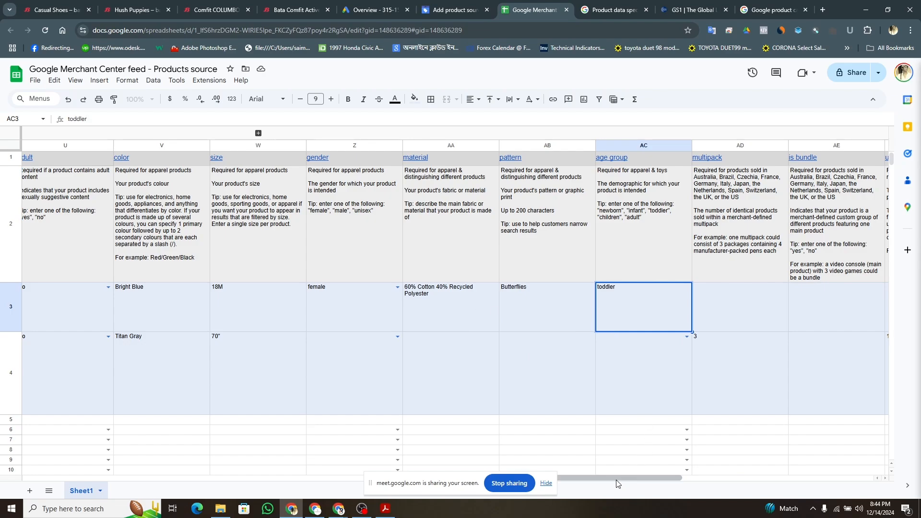
drag(639, 477, 149, 506)
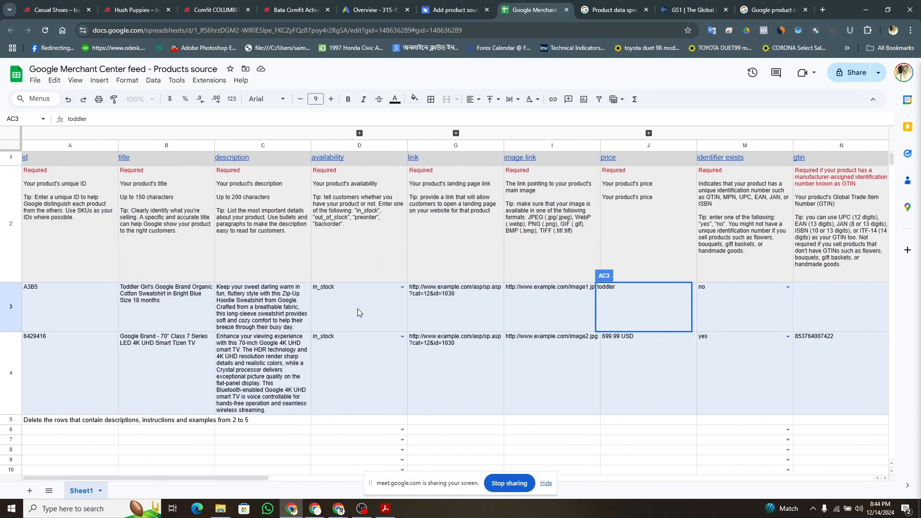
Step: Return to the Merchant Center product source methods, review the API option, and select Add products one by one
click(447, 4)
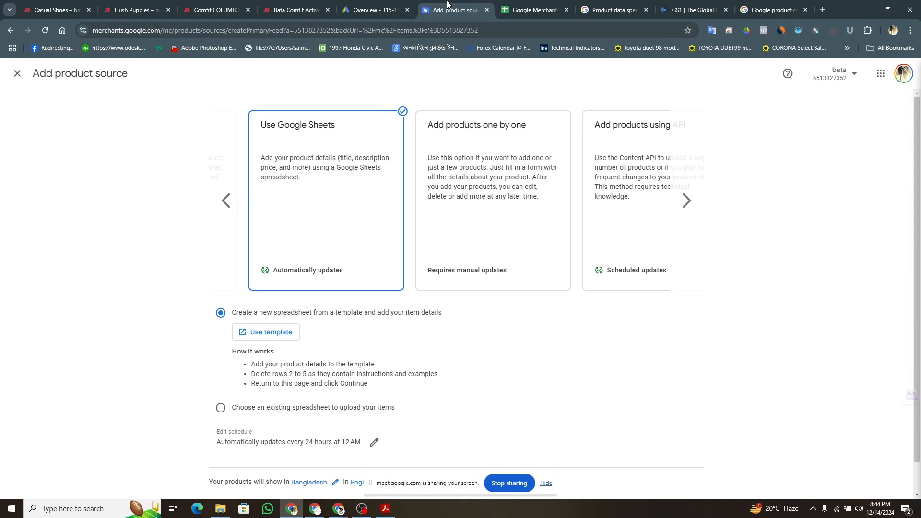
click(687, 198)
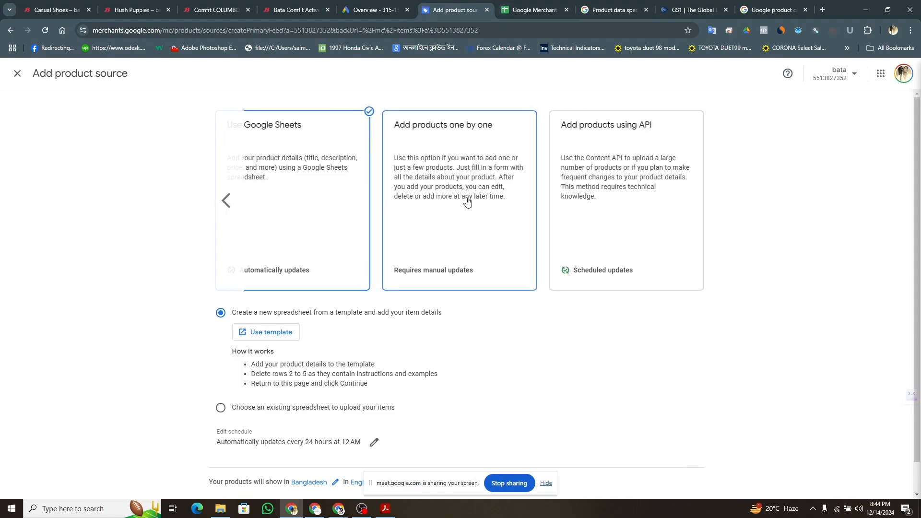
click(438, 194)
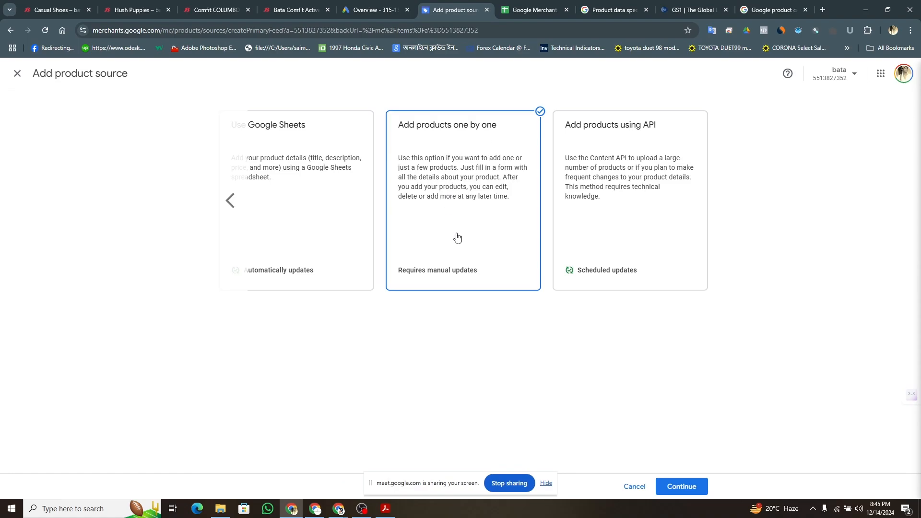
click(648, 171)
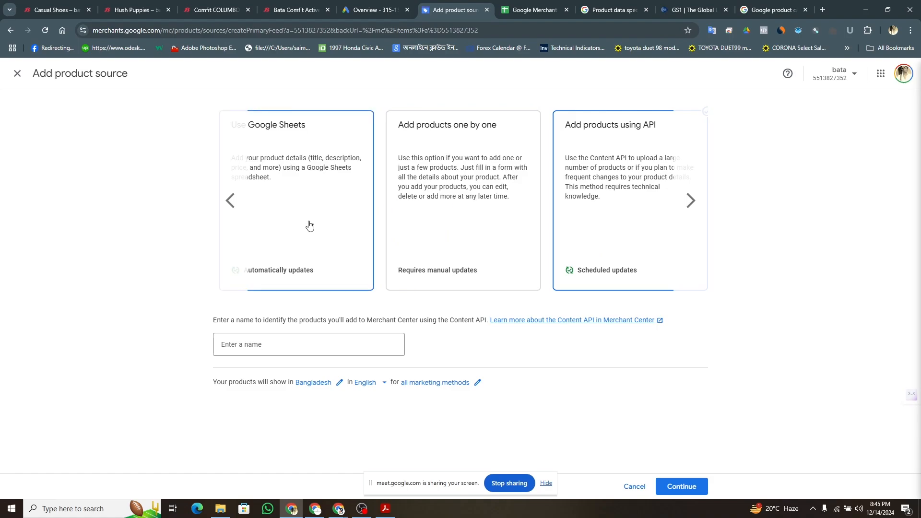
click(228, 200)
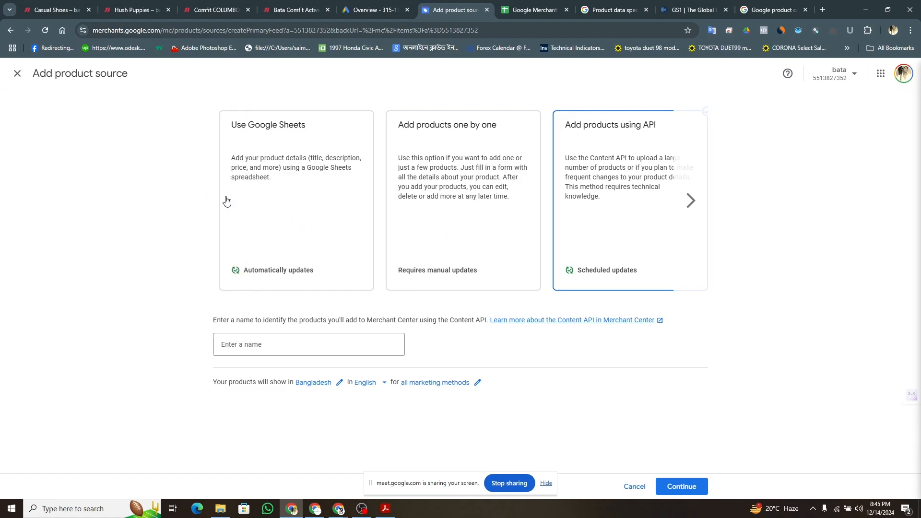
click(696, 207)
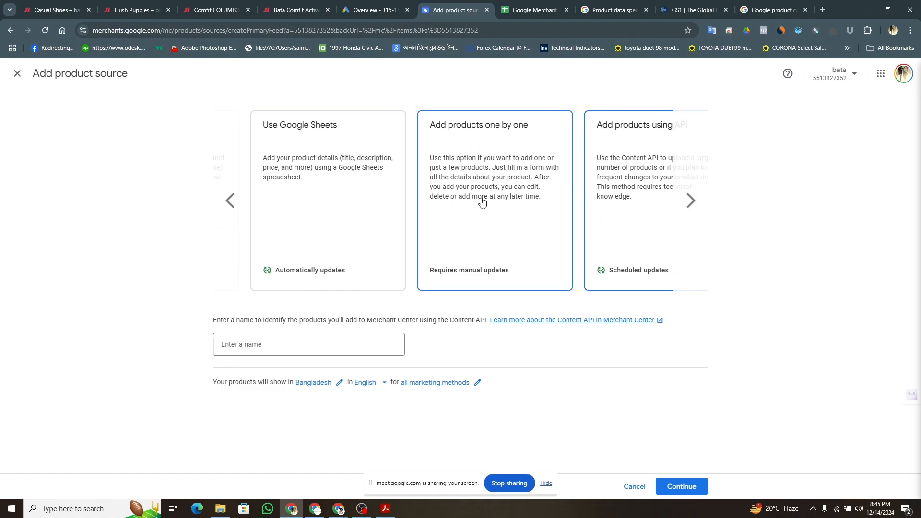
click(503, 232)
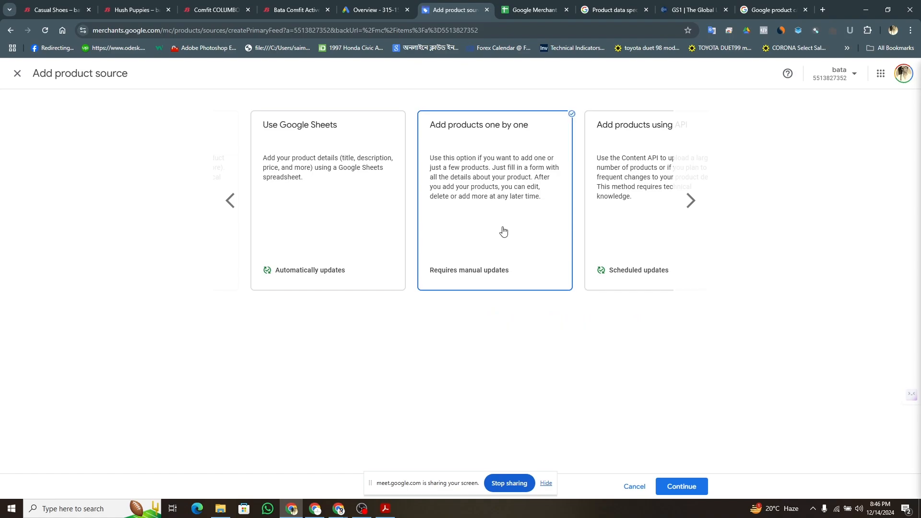
Step: Continue to the form for adding products one by one and start on its product page field
click(680, 489)
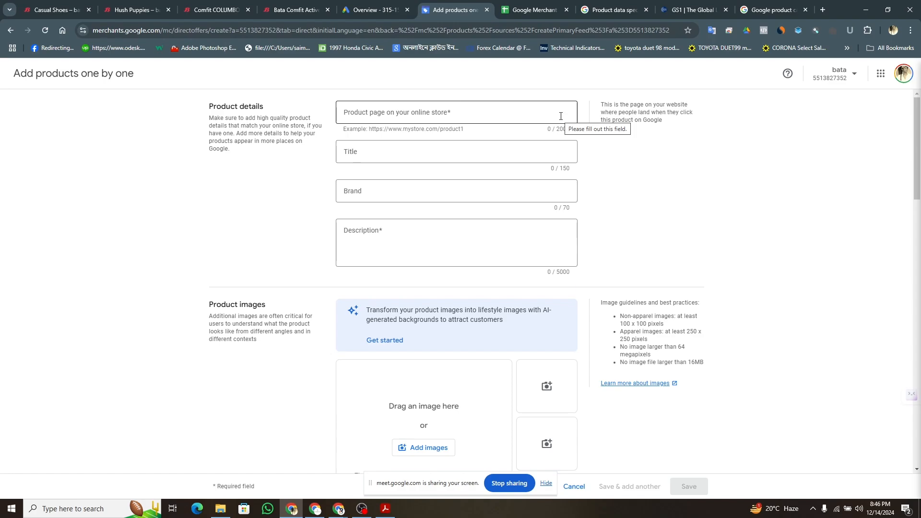
click(455, 112)
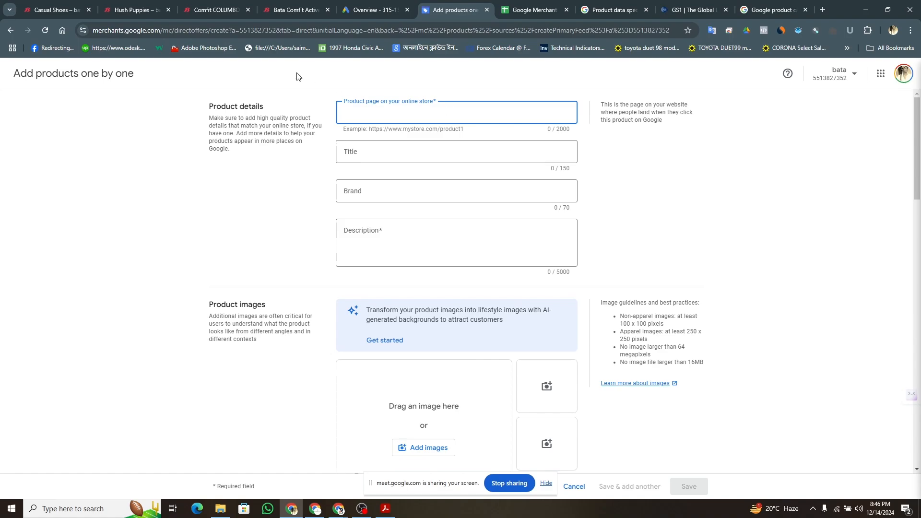
Step: Copy the Comfit COLUMBO Casual Loafer For Men page address from the Bata store and enter it as the product page
click(79, 6)
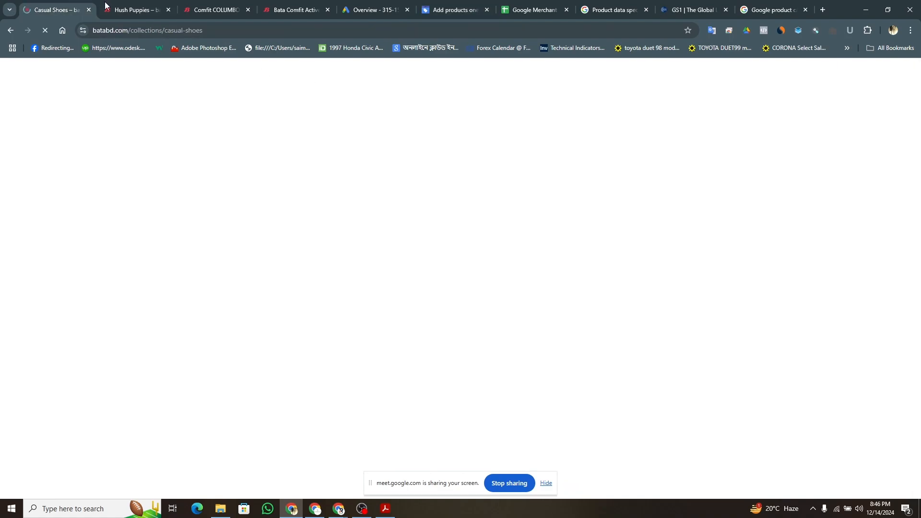
click(131, 3)
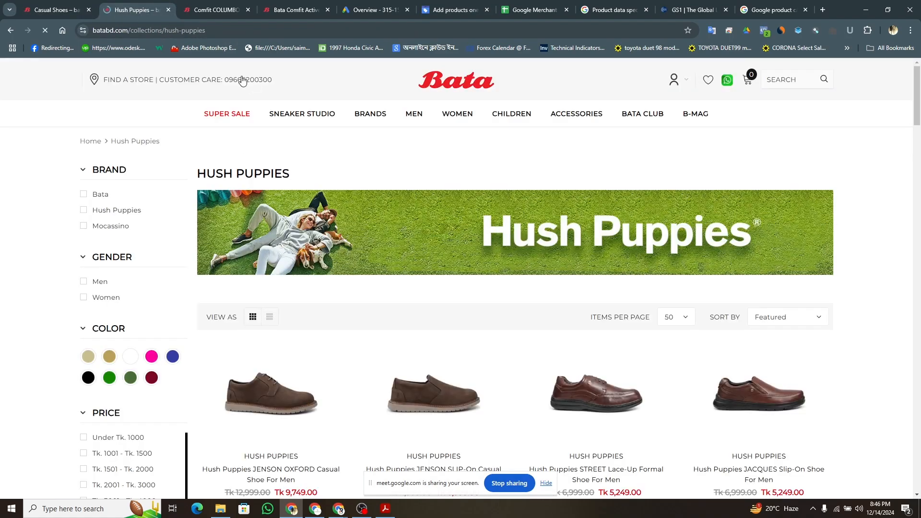
click(231, 8)
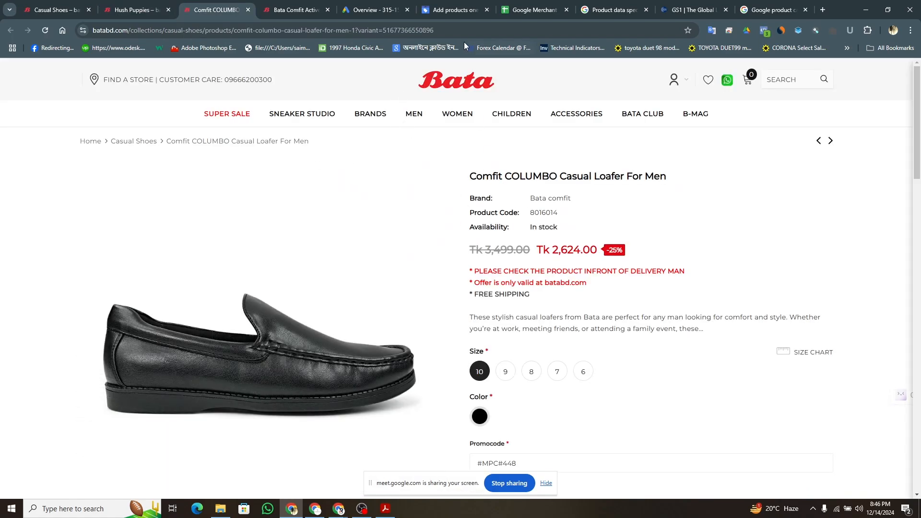
click(459, 30)
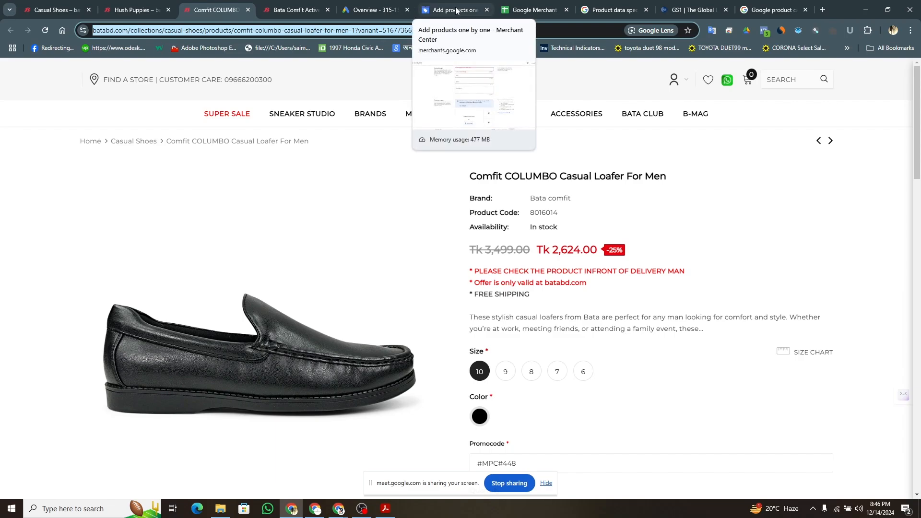
click(456, 11)
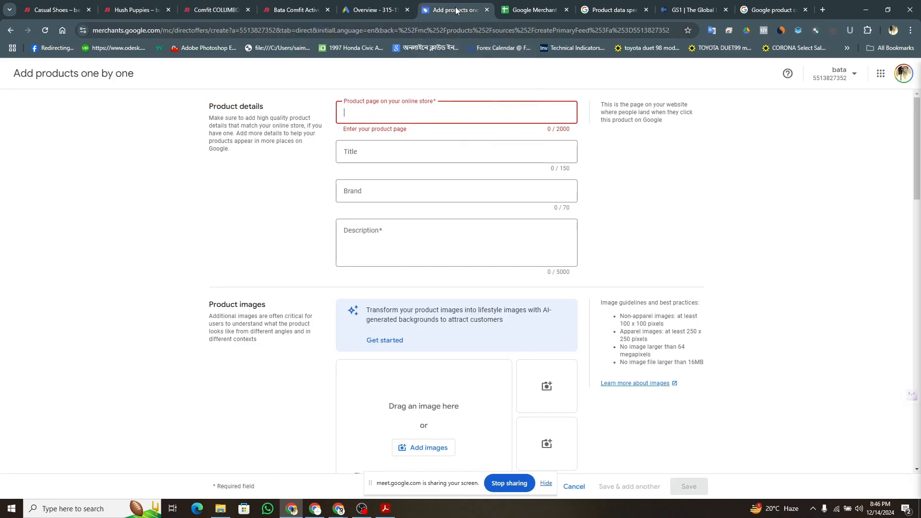
click(394, 113)
key(ctrl+v)
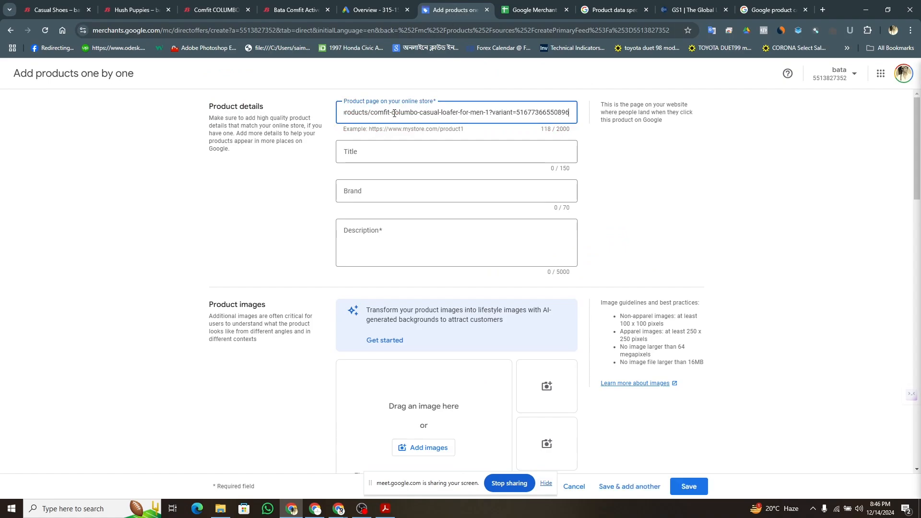
click(390, 152)
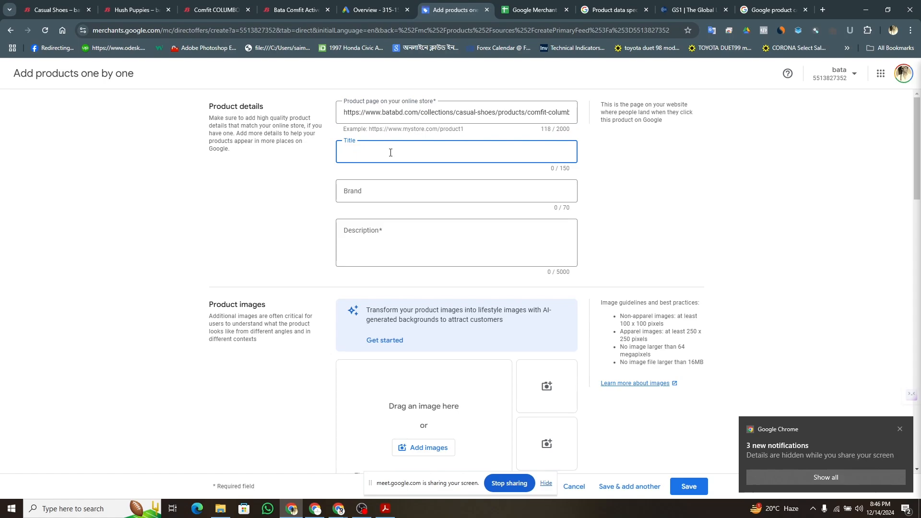
Step: Replace the product page address with that of the Bata Comfit ActiveWalk ARES Casual Lace-Up Sneaker For Men
click(222, 5)
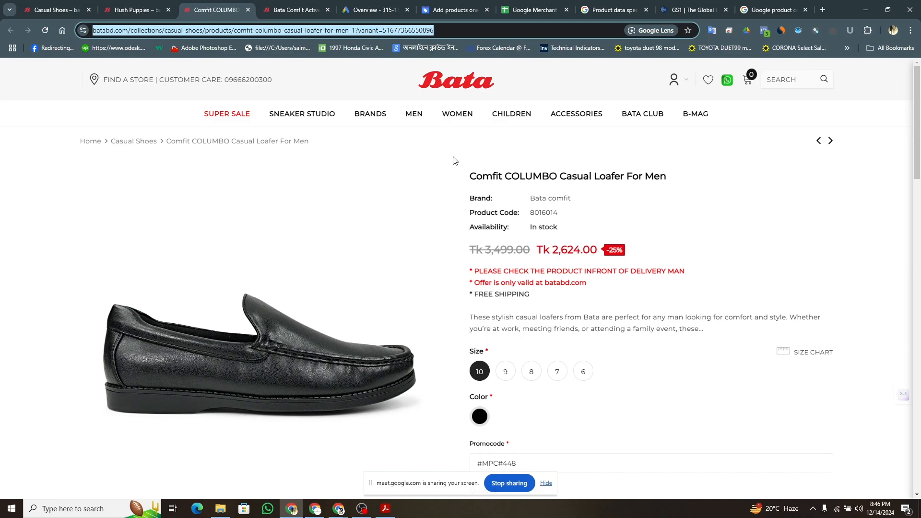
click(293, 4)
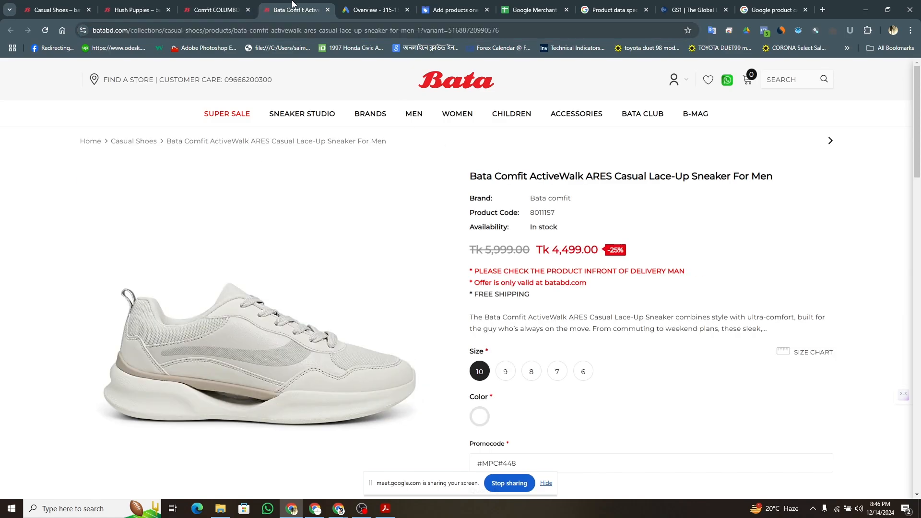
click(222, 4)
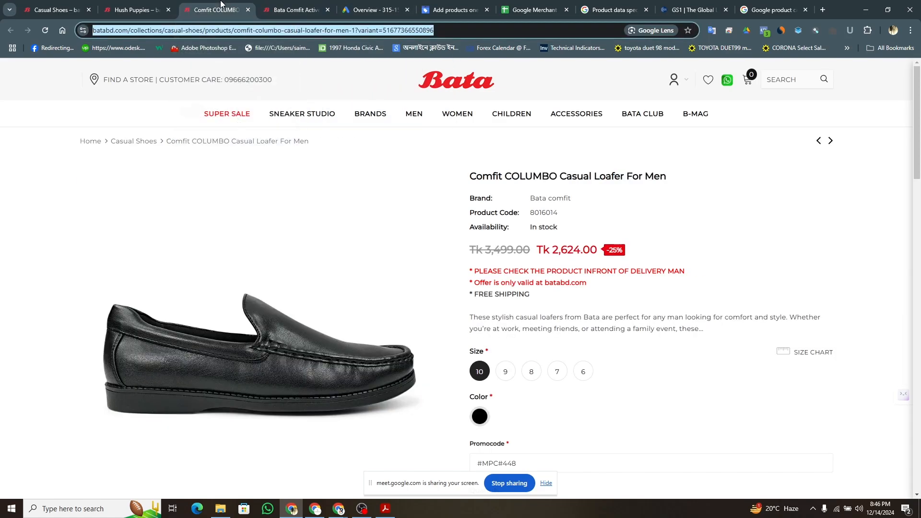
click(290, 6)
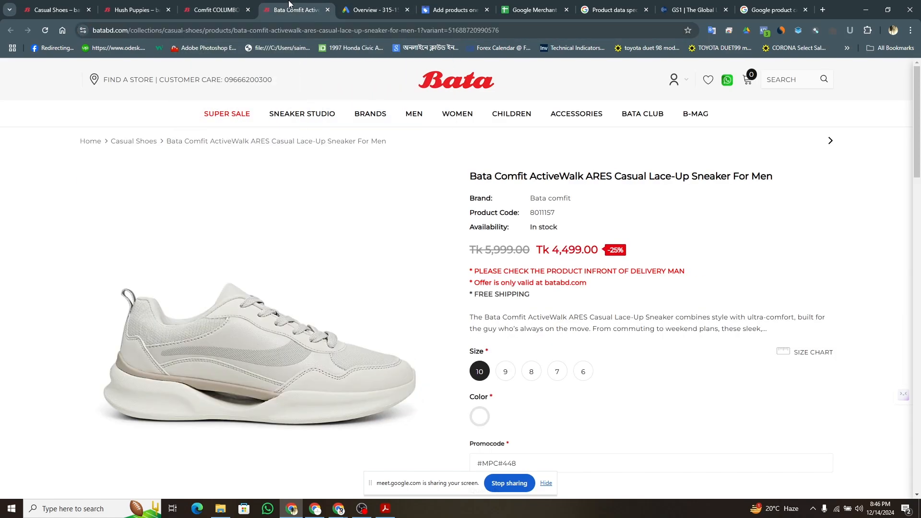
click(325, 30)
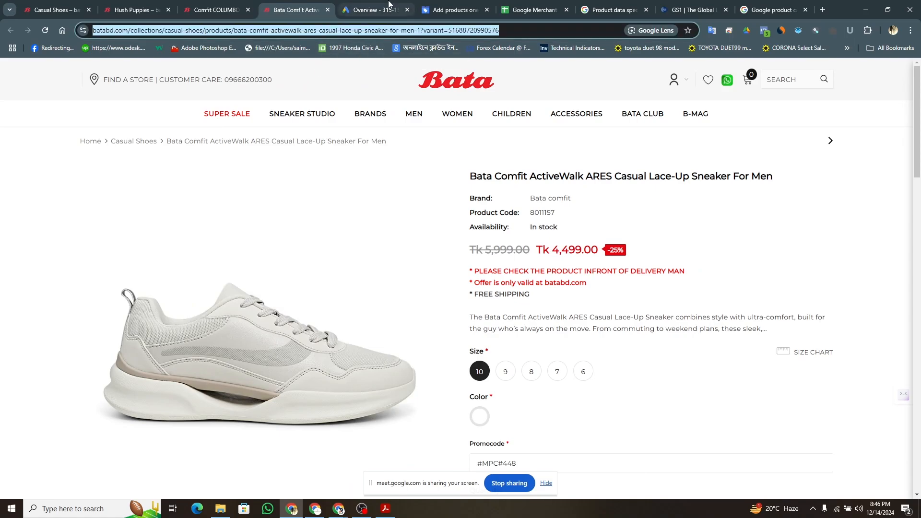
click(453, 10)
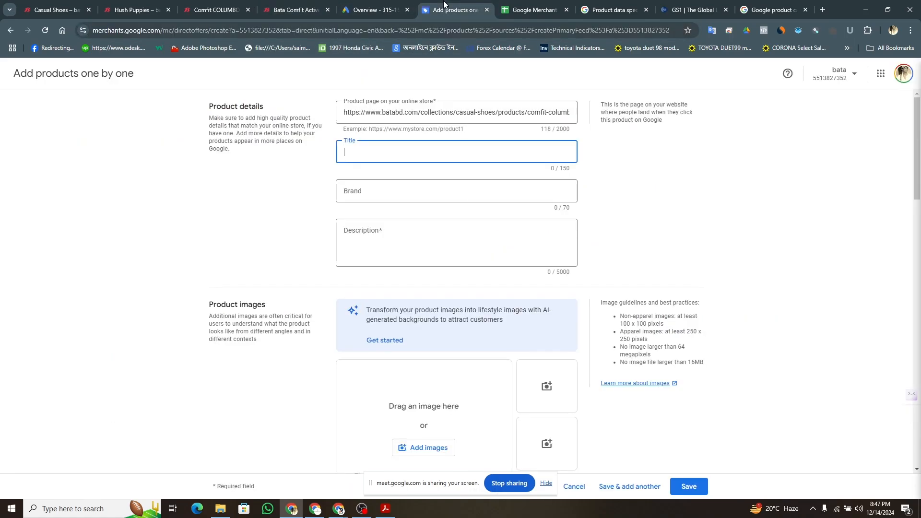
click(478, 114)
key(ctrl+a)
key(ctrl+v)
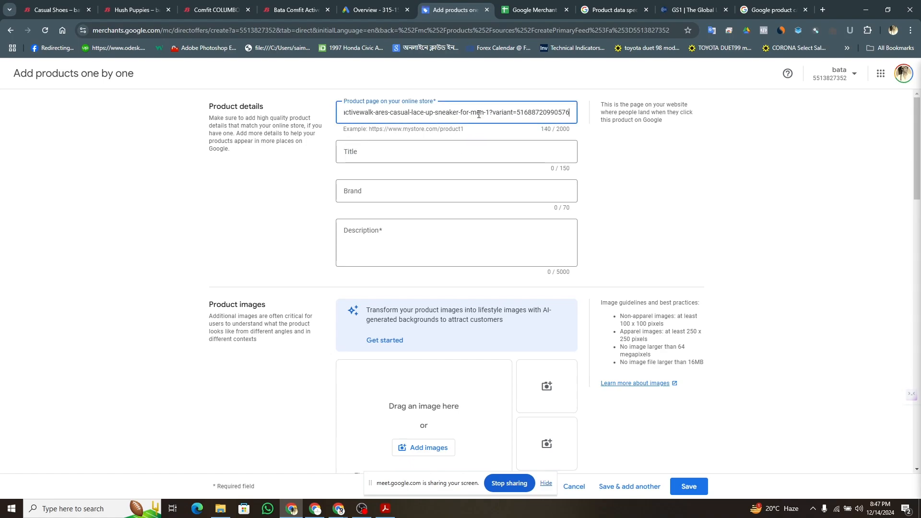
Step: Examine the structure of the ARES sneaker's title on its store page, from brand and model to product type and gender
click(288, 10)
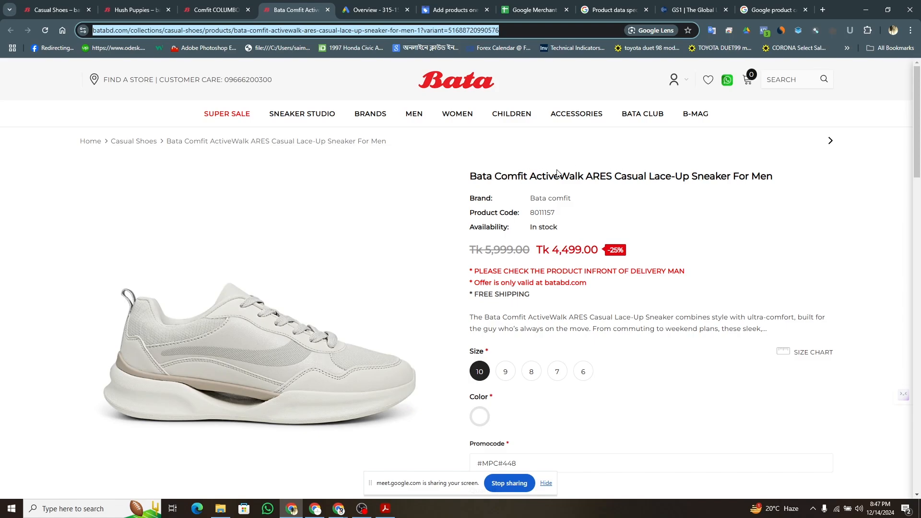
drag(488, 178, 471, 177)
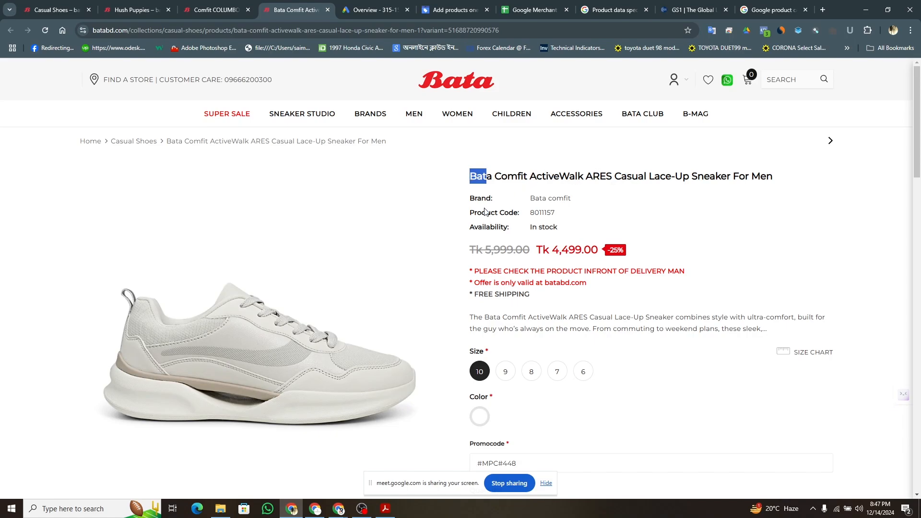
double_click(619, 179)
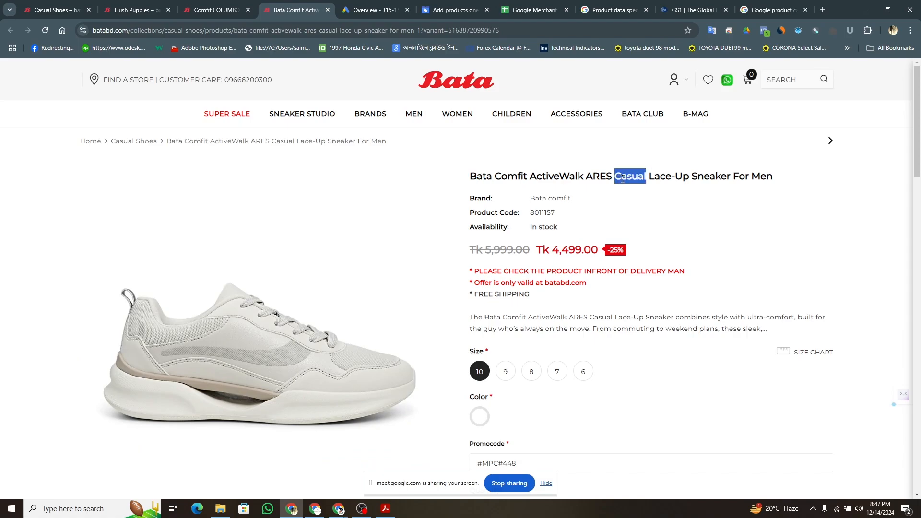
click(708, 178)
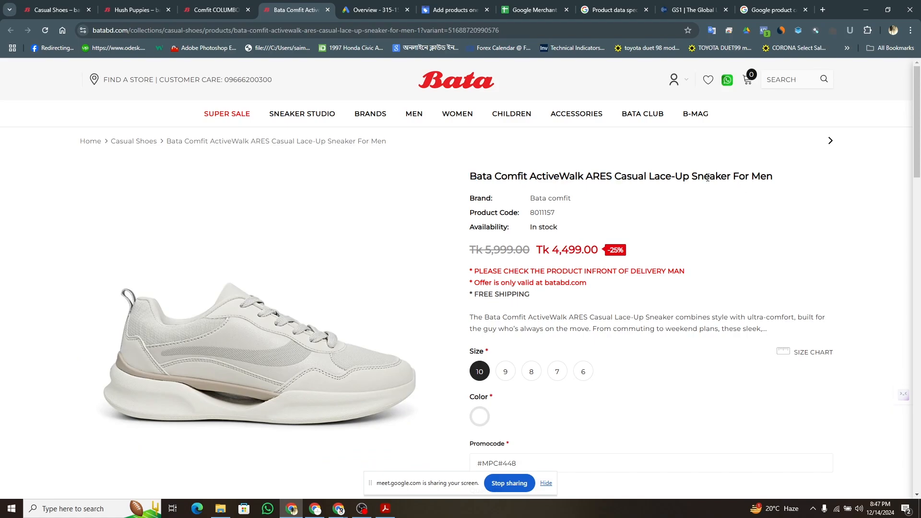
triple_click(760, 178)
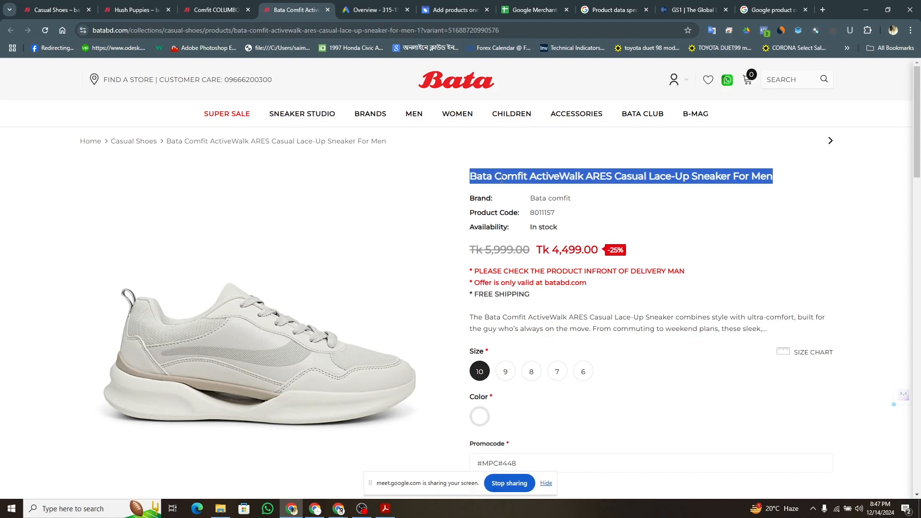
click(753, 191)
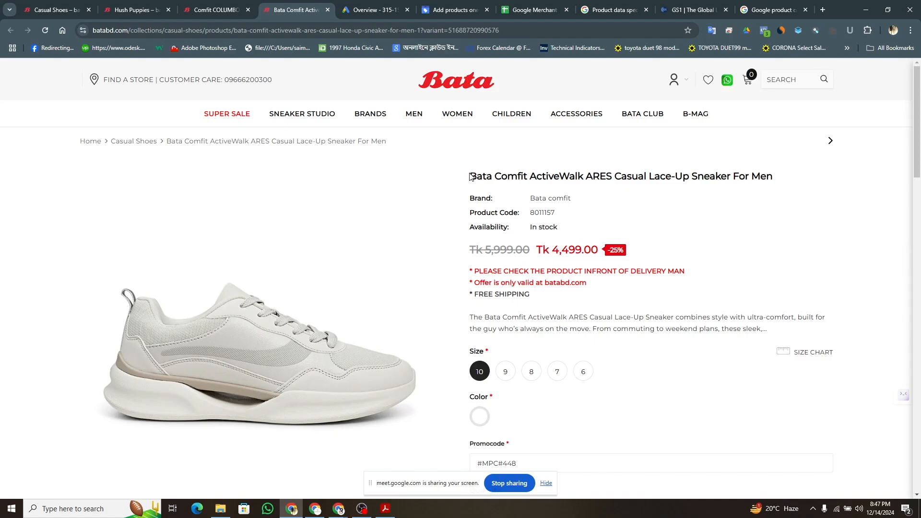
drag(470, 177, 703, 172)
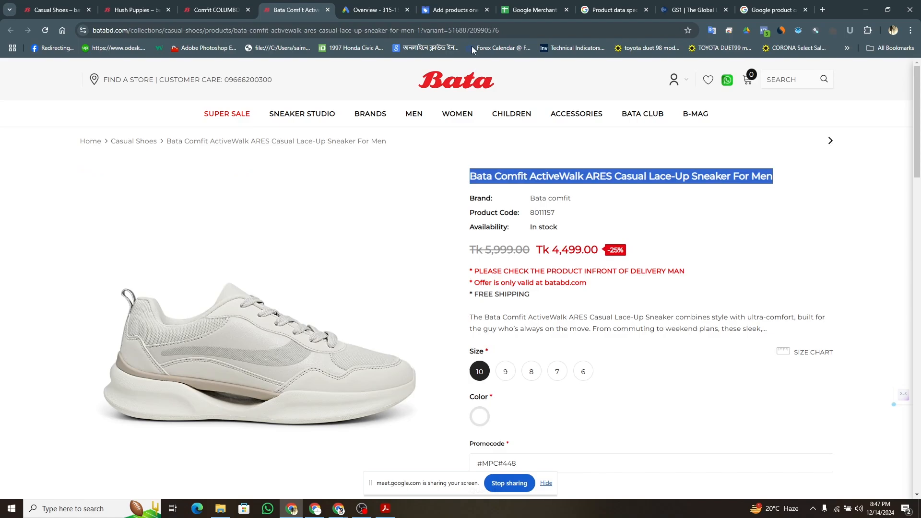
click(638, 181)
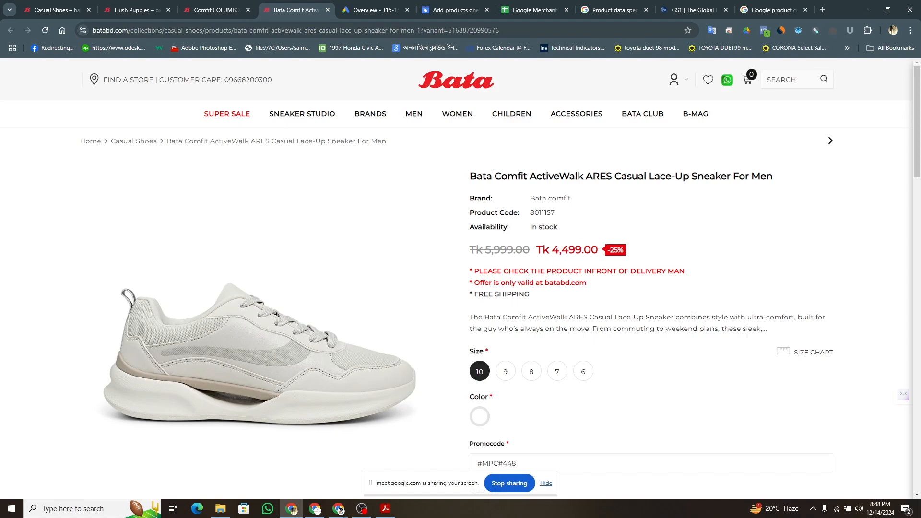
drag(493, 176, 471, 179)
click(743, 201)
drag(767, 185, 589, 178)
drag(477, 176, 791, 181)
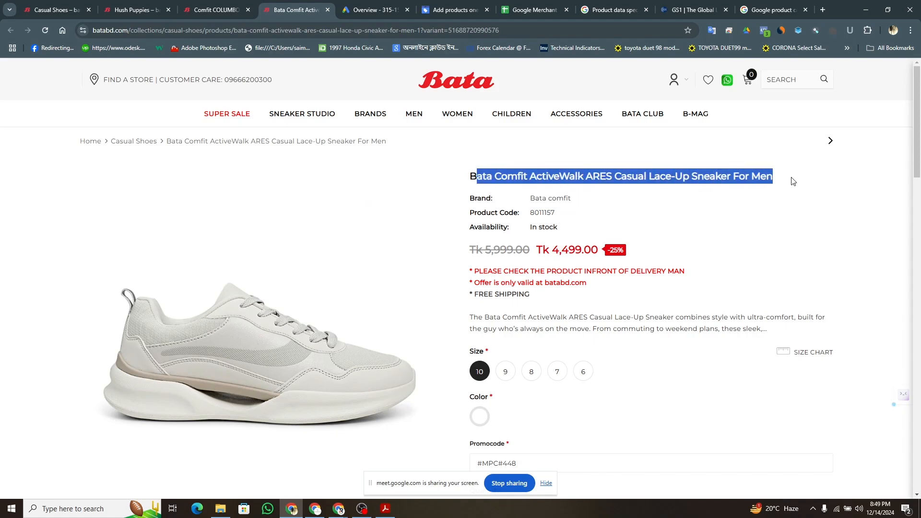
Step: Go through the ARES sneaker's sizes 9, 8, 7 and 6 to compare the variants, and return to size 10
click(501, 374)
click(527, 377)
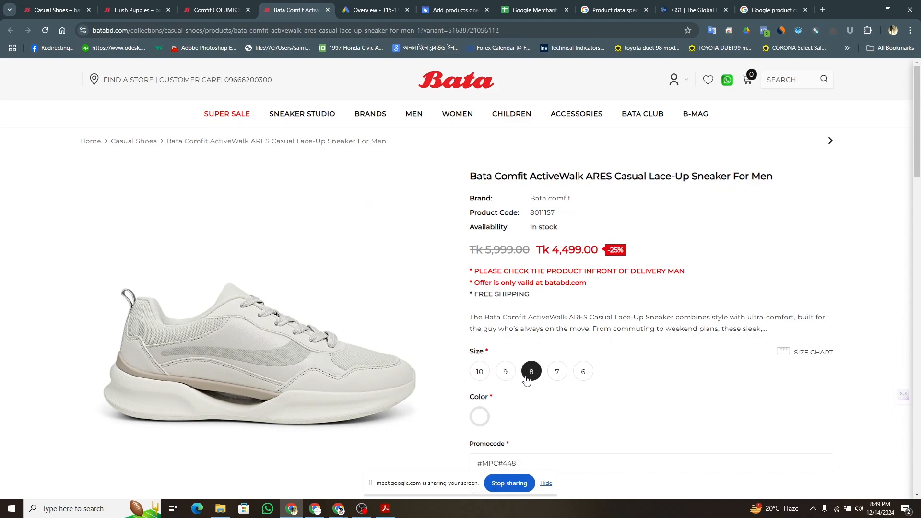
click(556, 378)
click(582, 378)
click(483, 379)
click(505, 379)
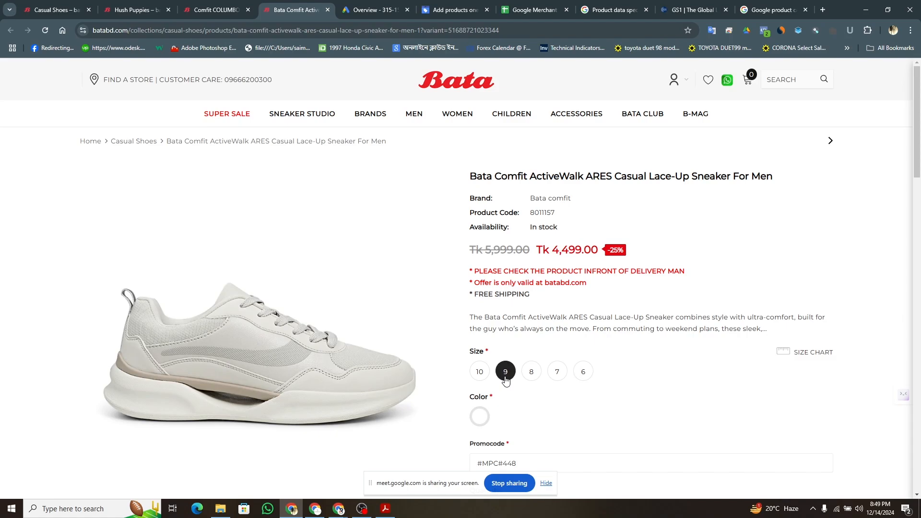
click(478, 375)
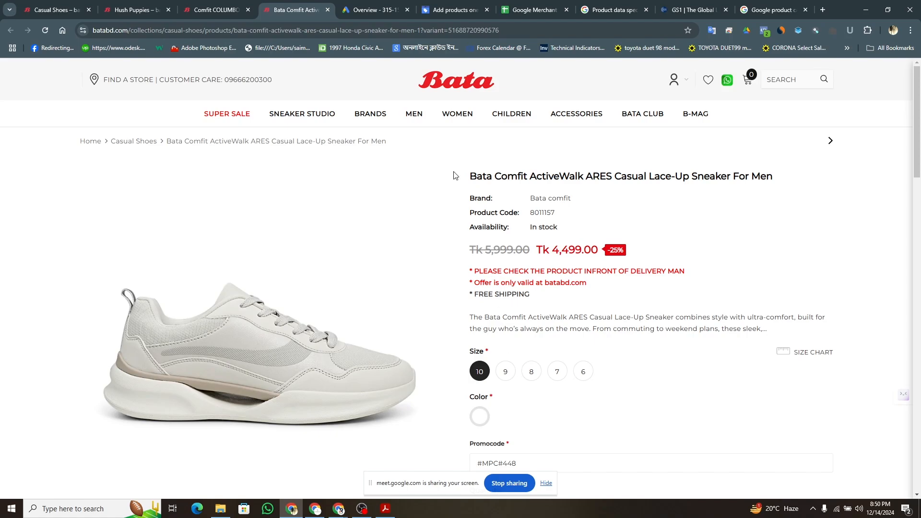
Step: Copy the sneaker's name from its store page and enter "Bata Comfit ActiveWalk ARES Casual Lace-Up Sneaker for Men" as the product title
click(449, 8)
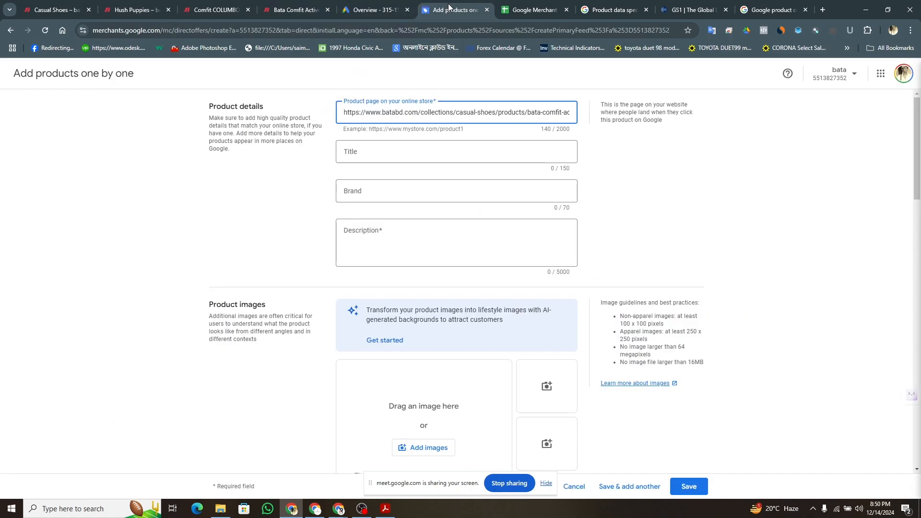
click(303, 8)
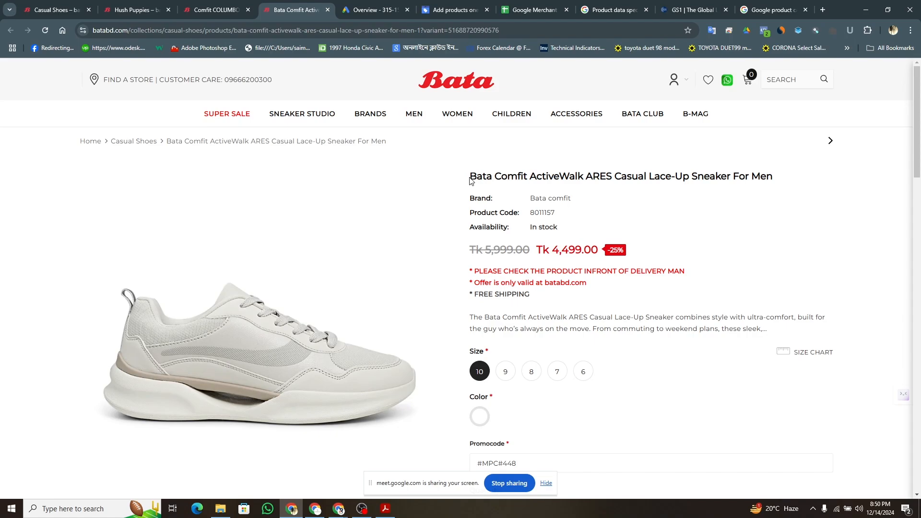
drag(469, 180, 779, 176)
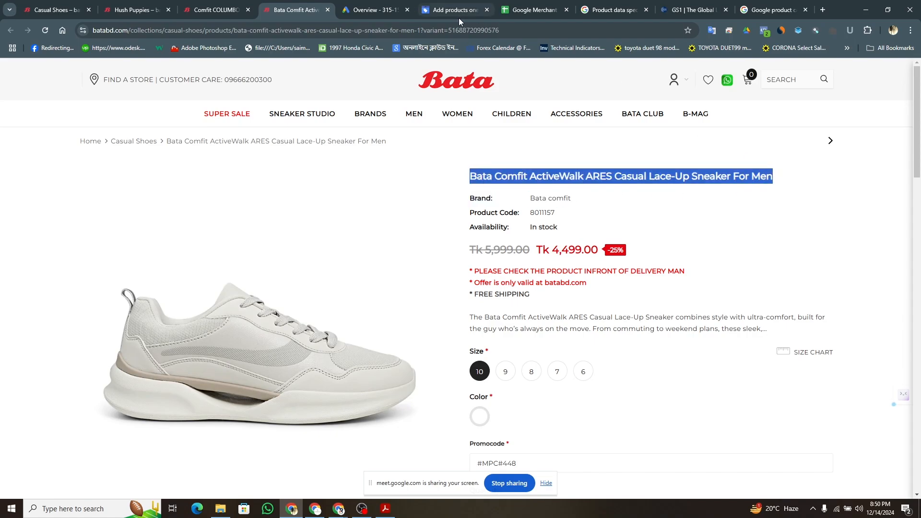
click(394, 8)
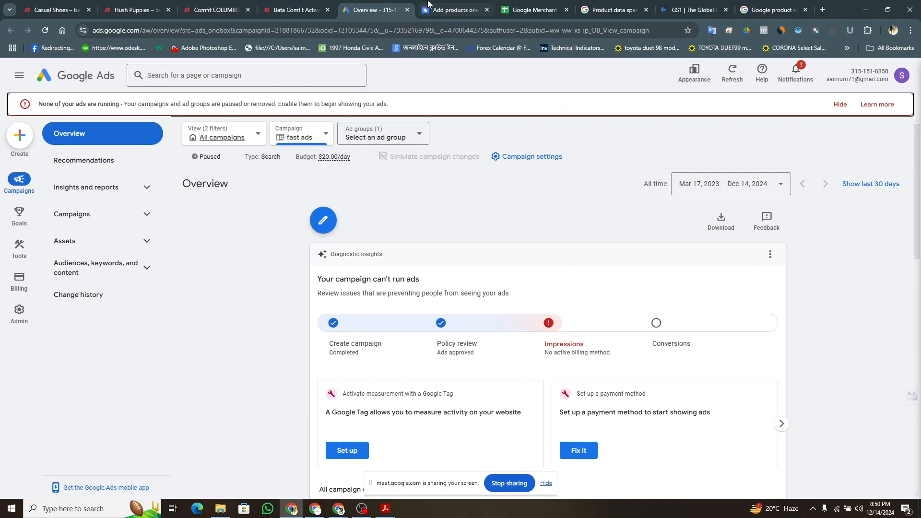
click(451, 10)
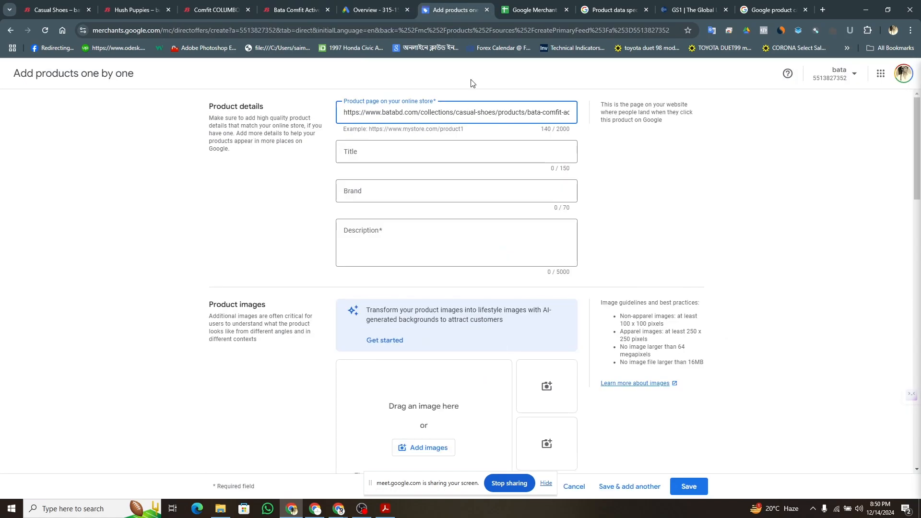
click(382, 151)
text(Bata Comfit ActiveWalk ARES Casual Lace-Up Sneaker for Men)
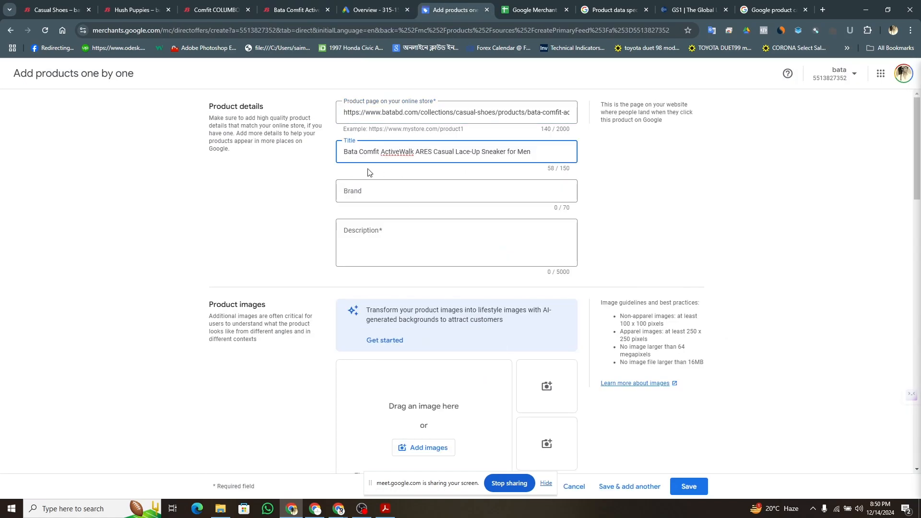
Step: Copy the brand name from the product title and enter "Bata" as the brand
double_click(350, 151)
key(ctrl+c)
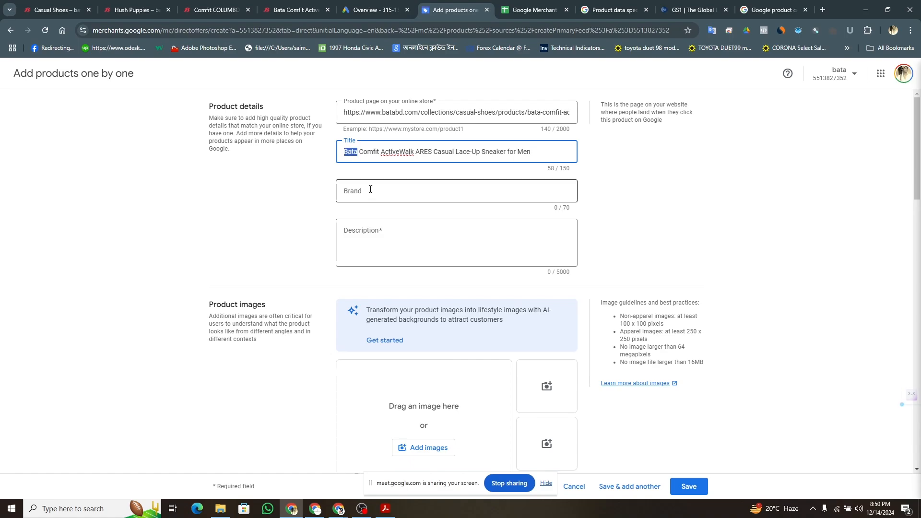
click(369, 188)
key(ctrl+v)
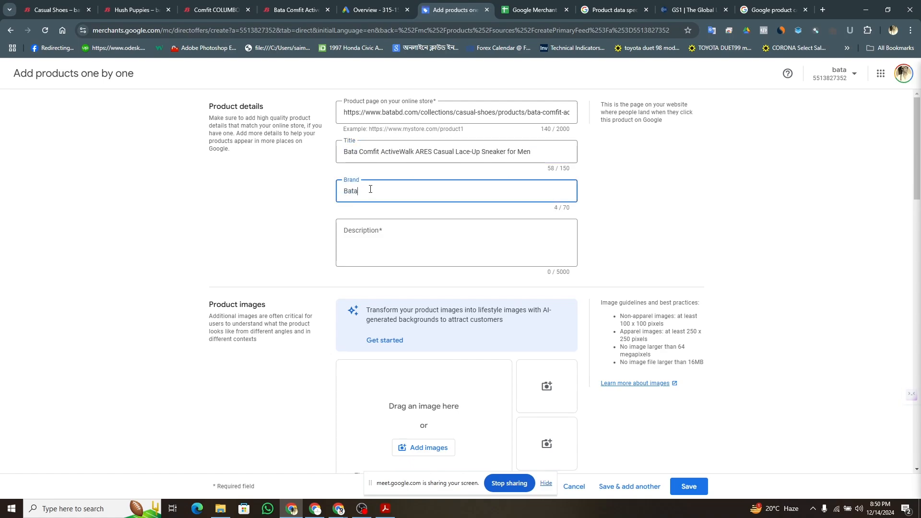
Step: Copy the short description from the ARES sneaker's store page and enter it as the product description
click(269, 7)
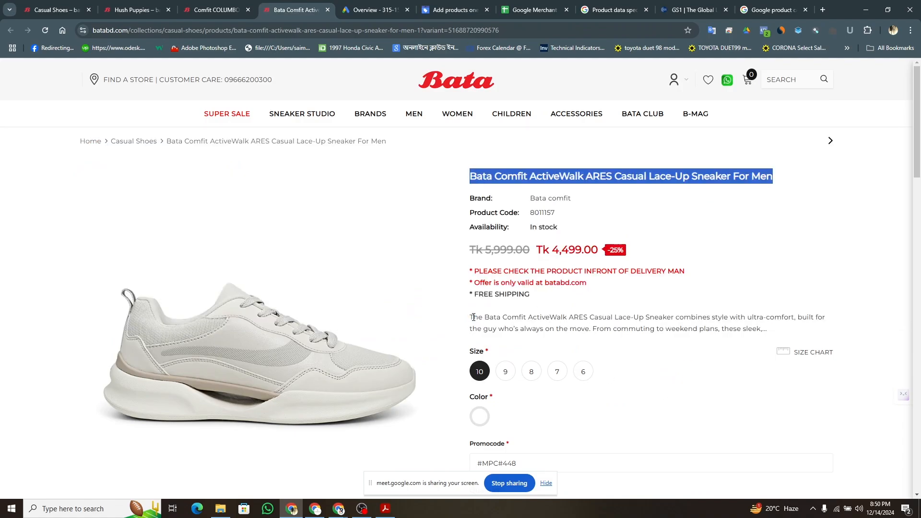
drag(470, 320, 768, 337)
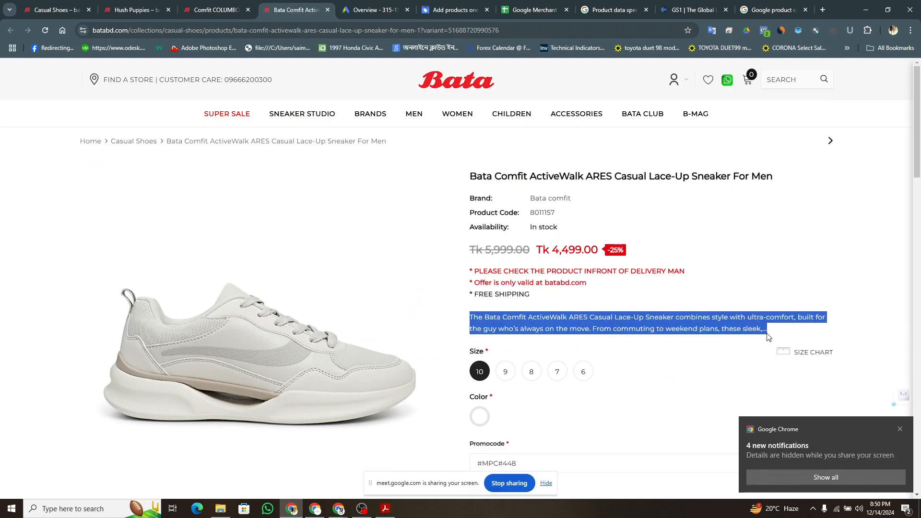
click(451, 10)
click(382, 238)
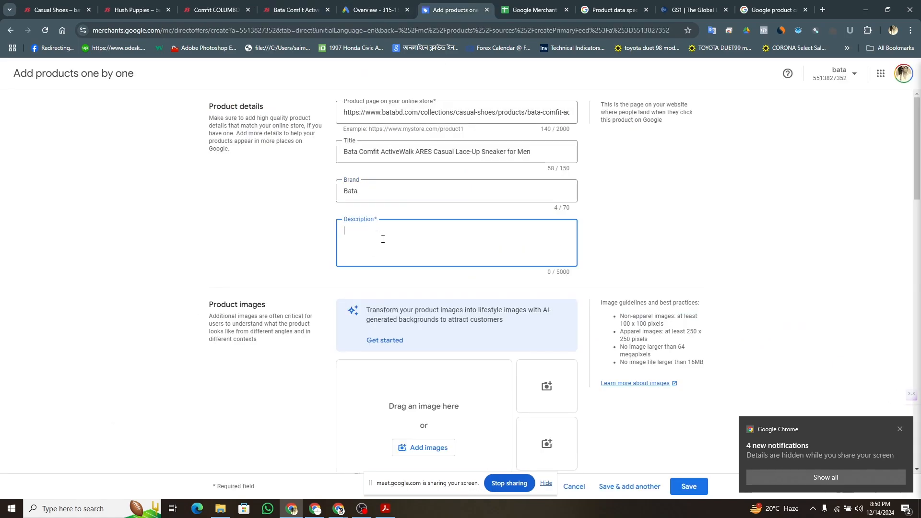
key(ctrl+v)
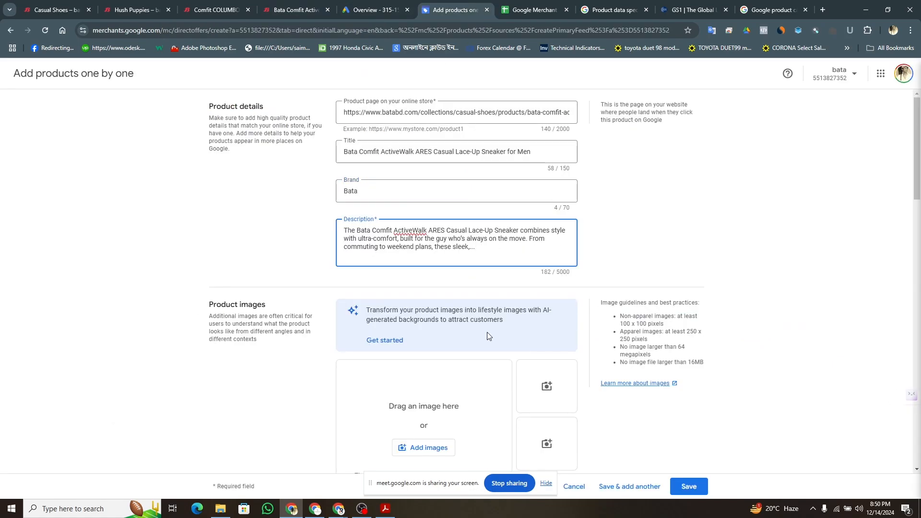
Step: Save the ARES sneaker's main image from its store page to the Desktop as a WEBP file
scroll(248, 309, down, 3)
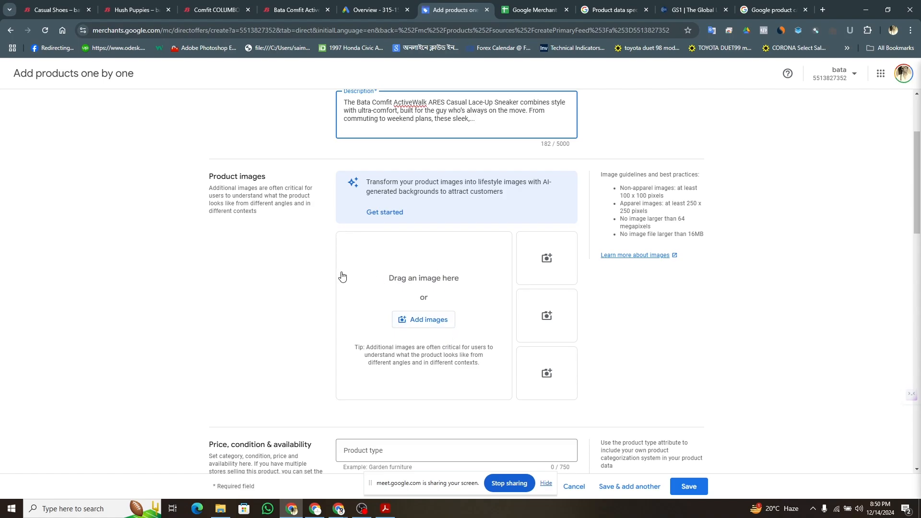
click(291, 9)
right_click(243, 264)
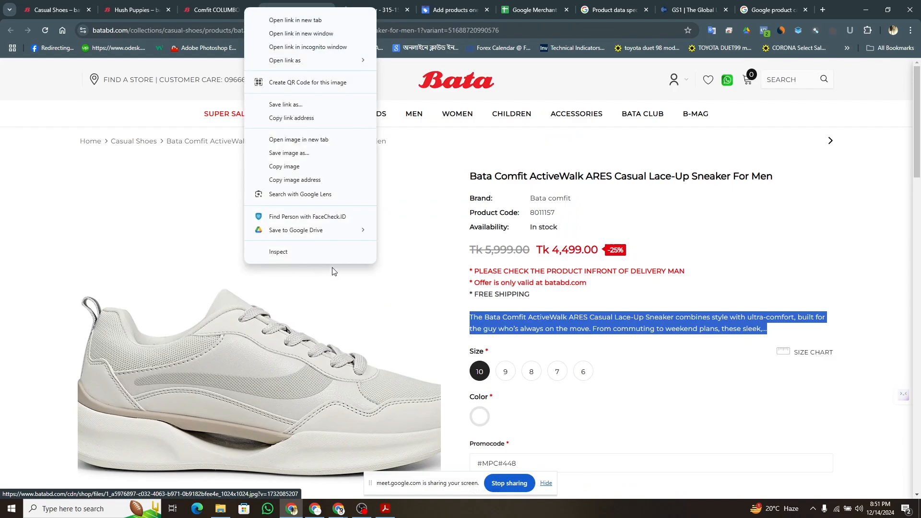
click(302, 158)
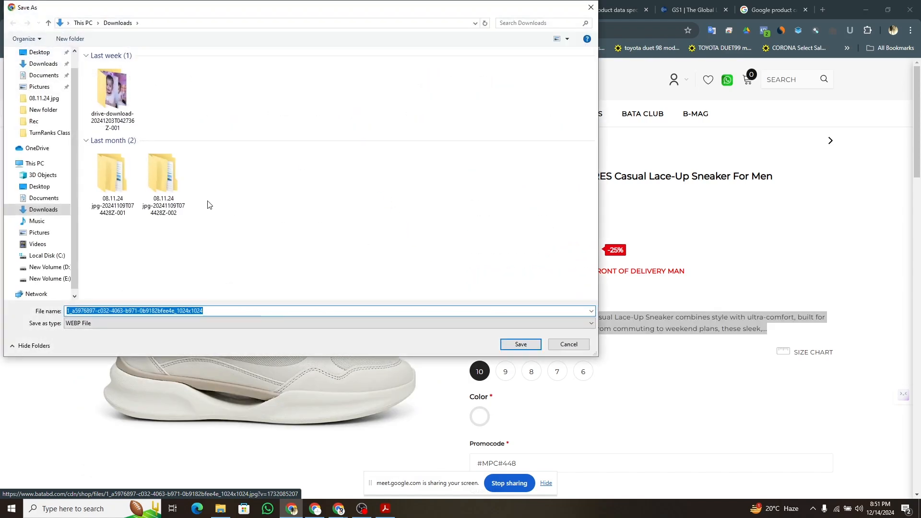
click(47, 53)
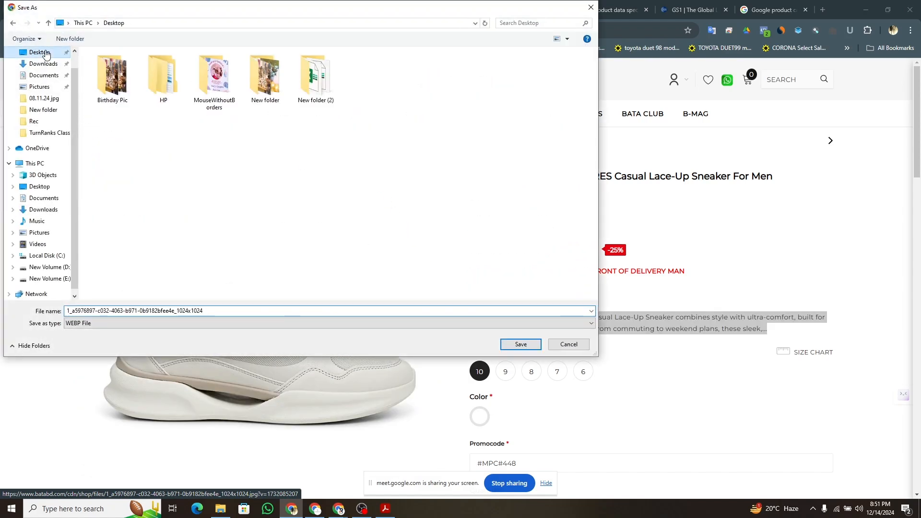
click(520, 344)
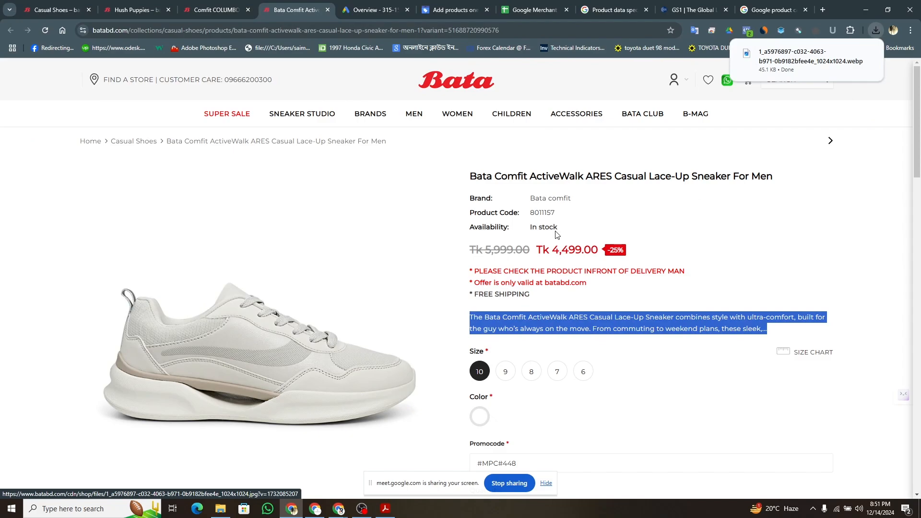
Step: Start adding a product image with the option to provide an image URL, and return to the sneaker's store page
click(449, 9)
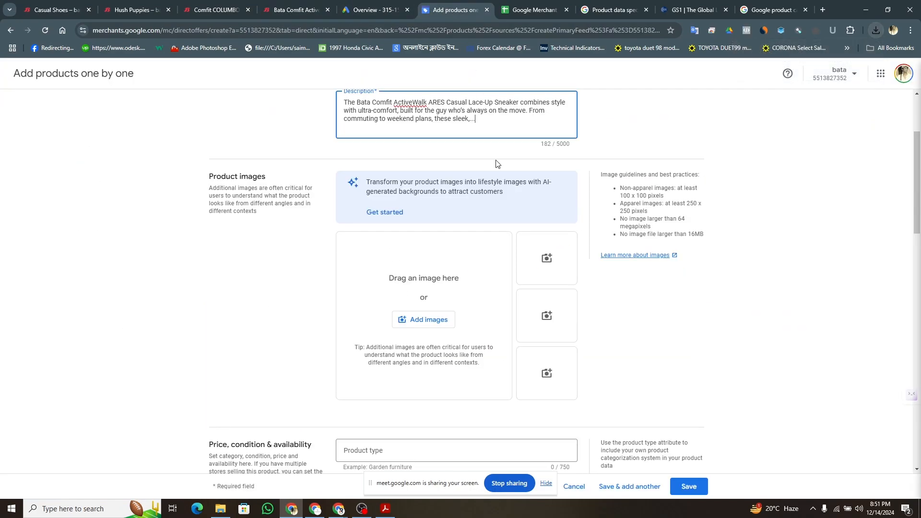
click(418, 320)
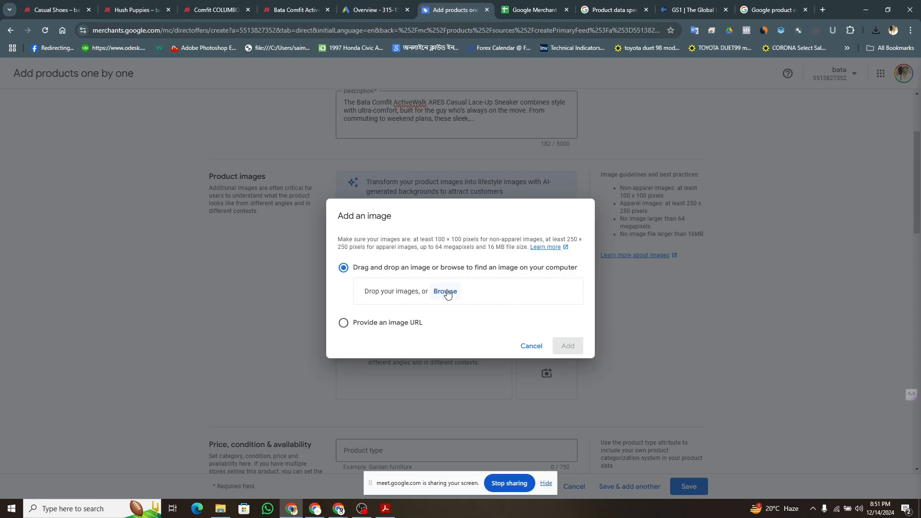
click(388, 325)
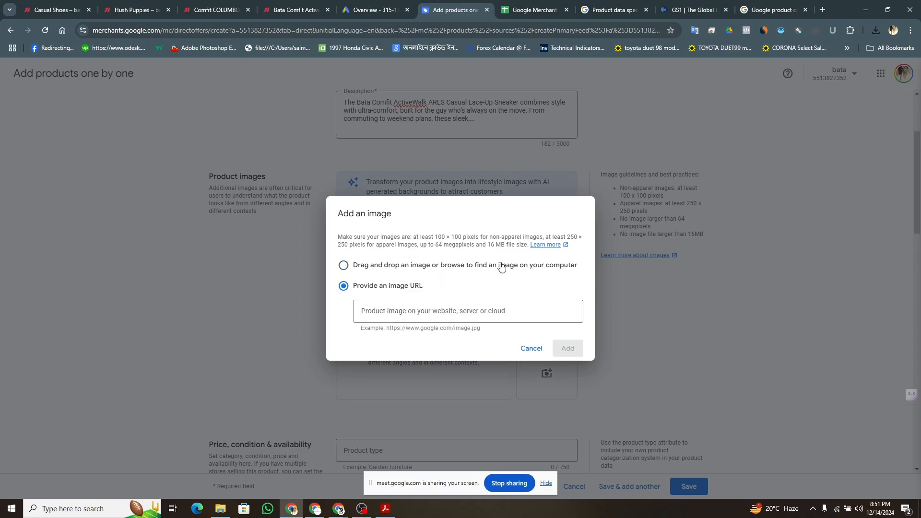
click(367, 1)
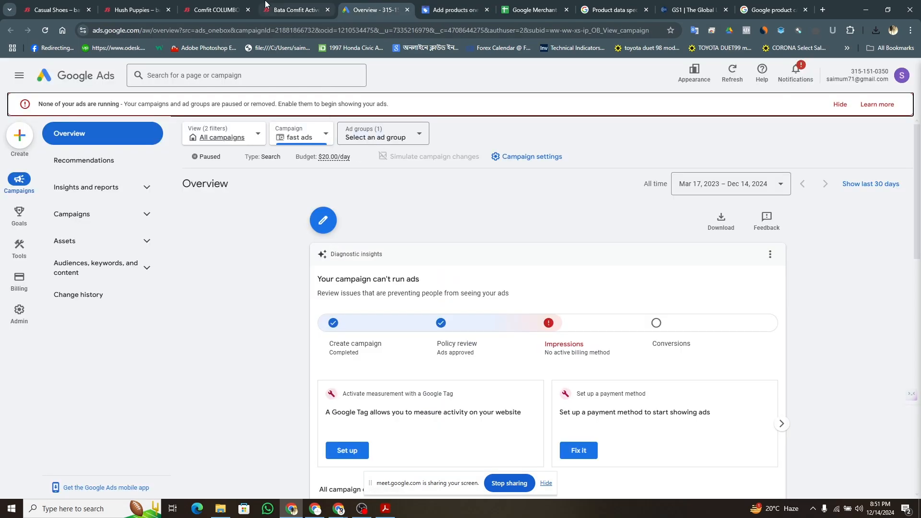
click(283, 9)
right_click(238, 249)
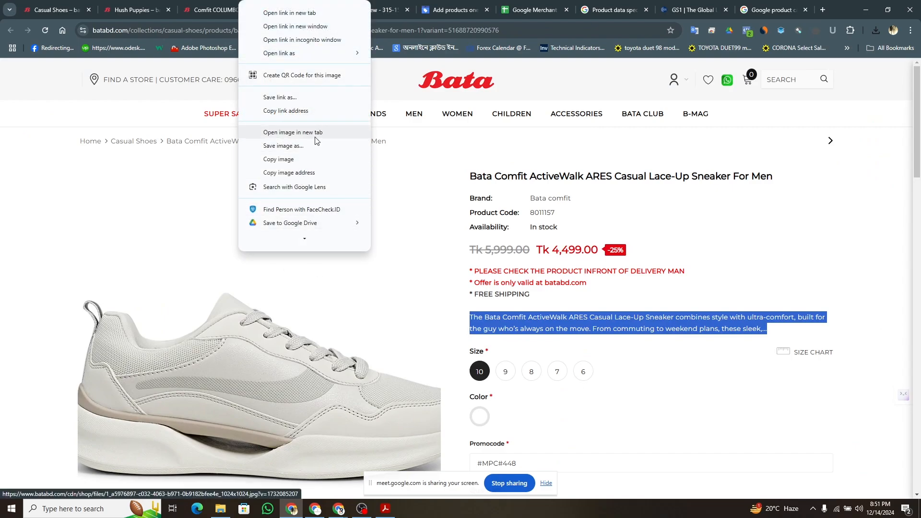
click(298, 99)
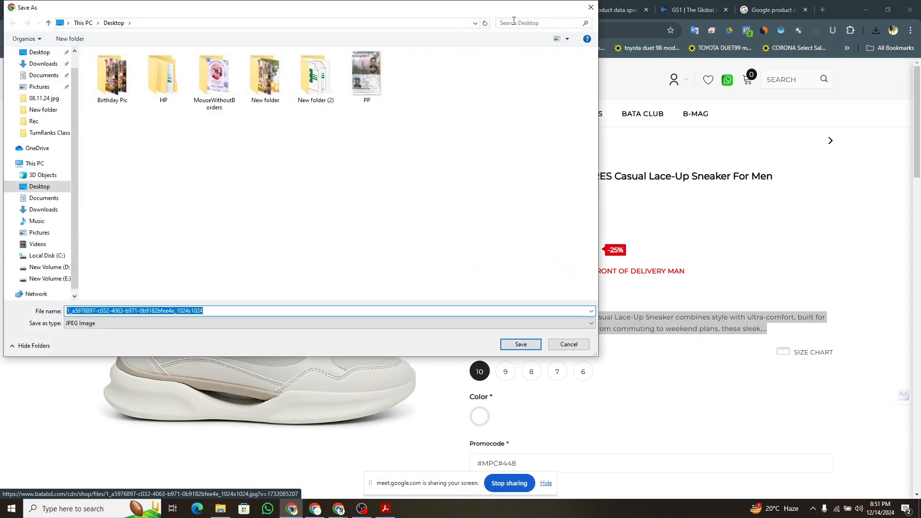
click(590, 7)
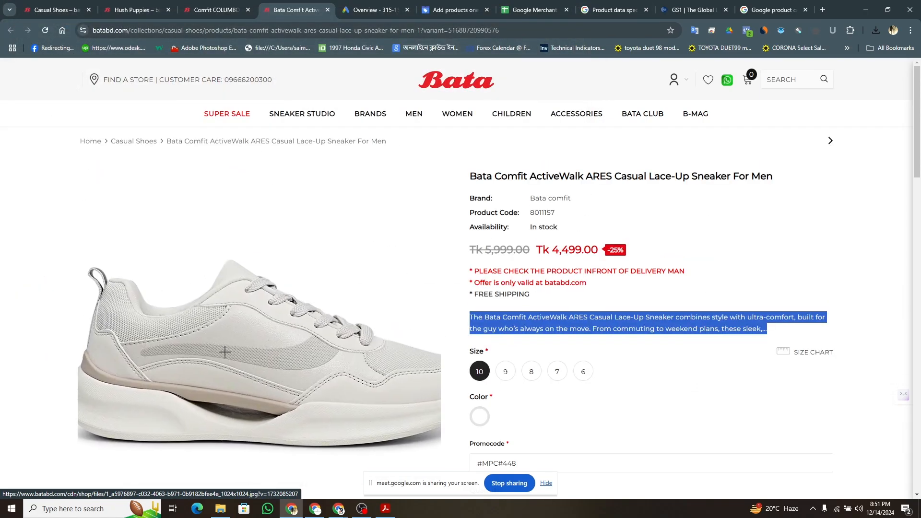
Step: Copy the sneaker image's address from its store page and add it by URL as the product's main image
right_click(228, 348)
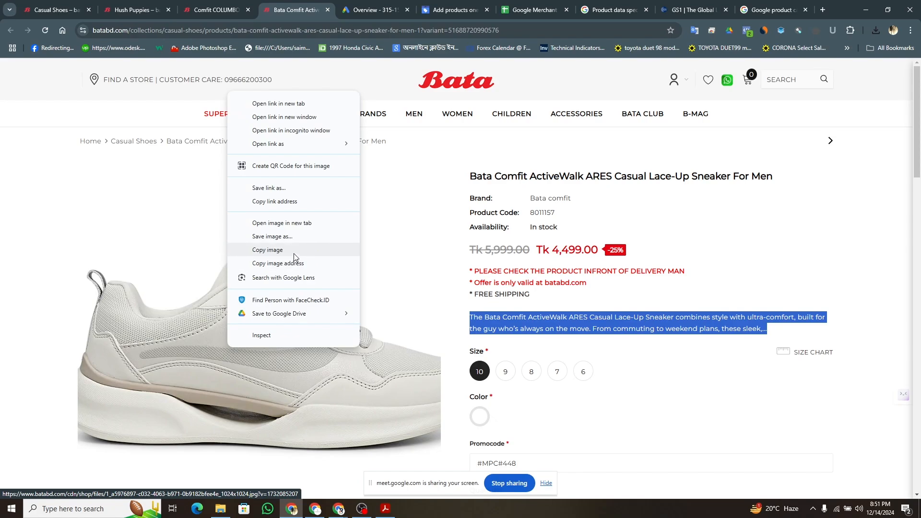
click(305, 262)
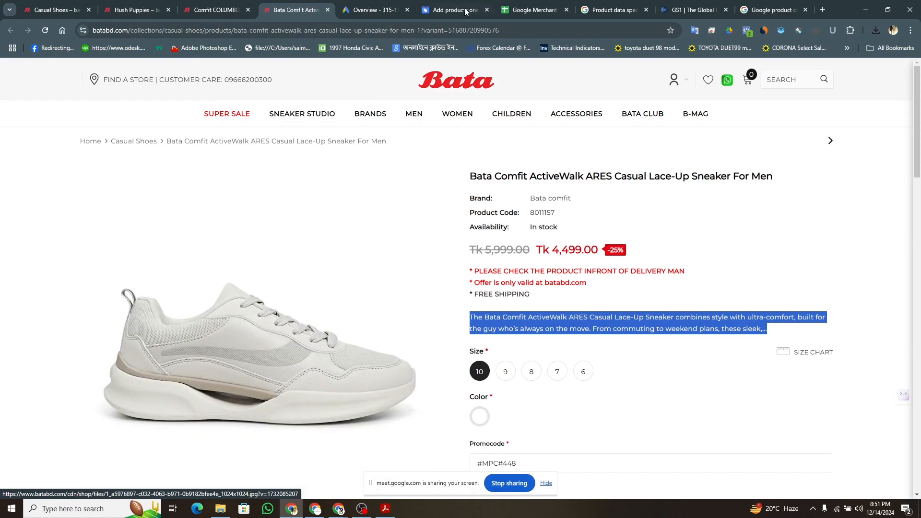
click(431, 9)
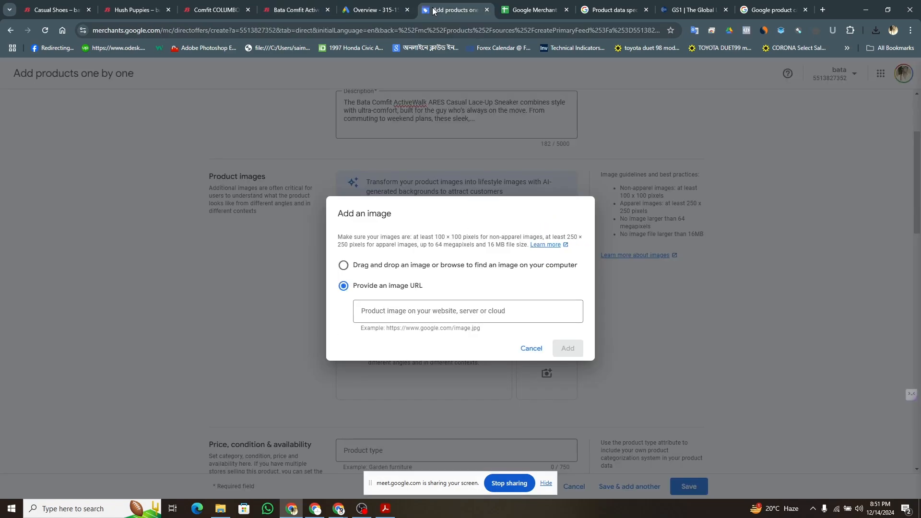
click(421, 313)
key(ctrl+v)
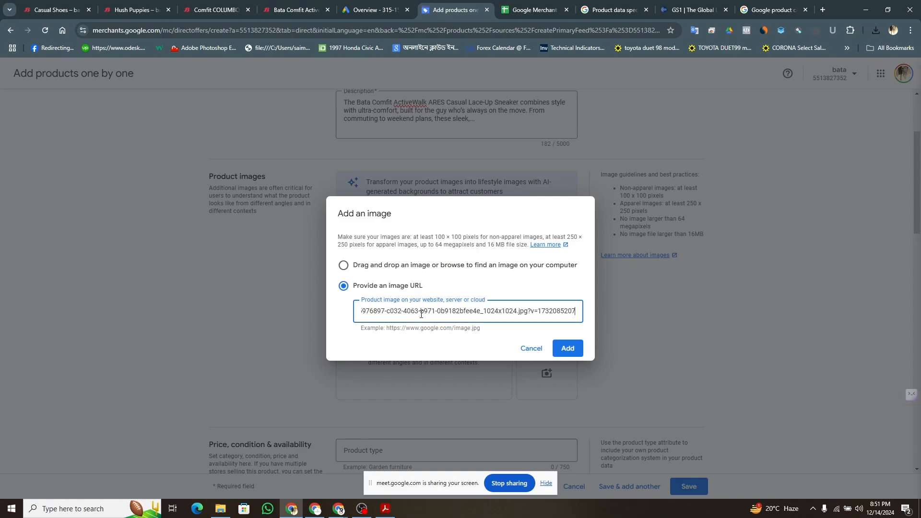
click(569, 349)
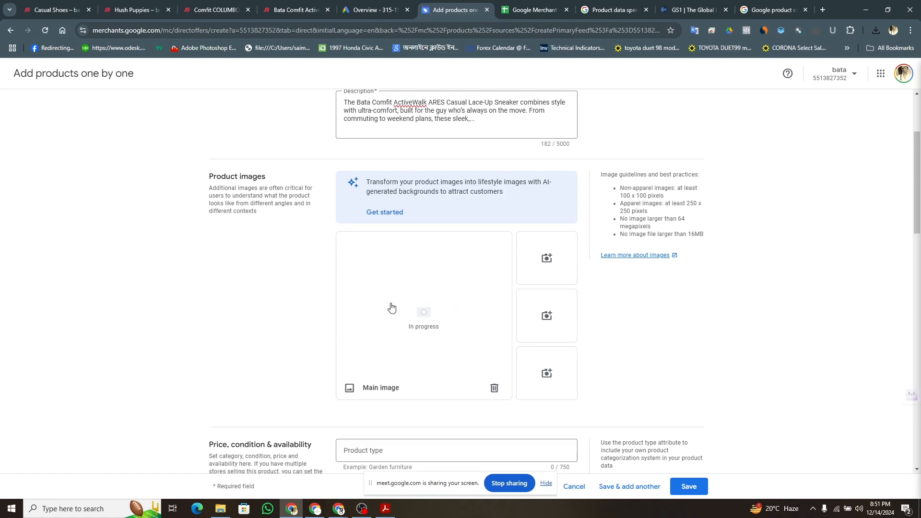
Step: Review the product form from the filled-in product details down to the price, condition and availability section
scroll(302, 344, down, 4)
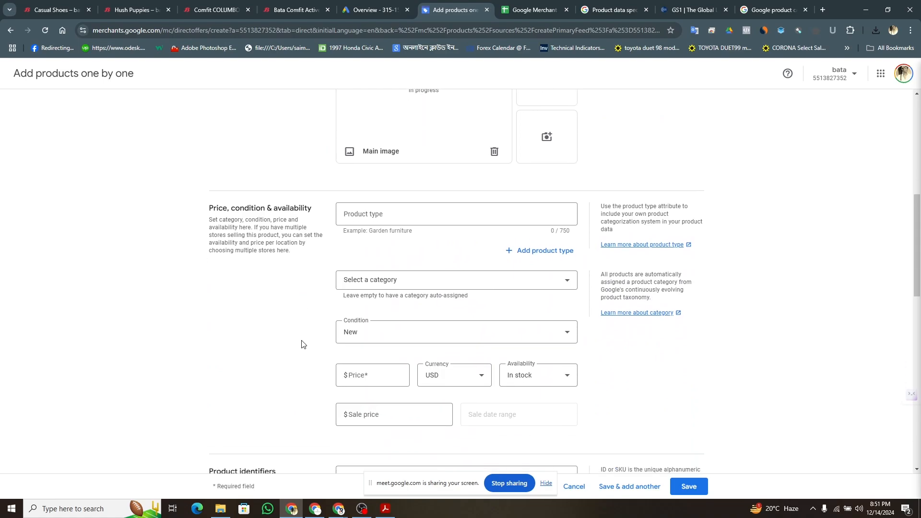
scroll(302, 344, up, 6)
scroll(302, 344, down, 4)
scroll(302, 344, up, 4)
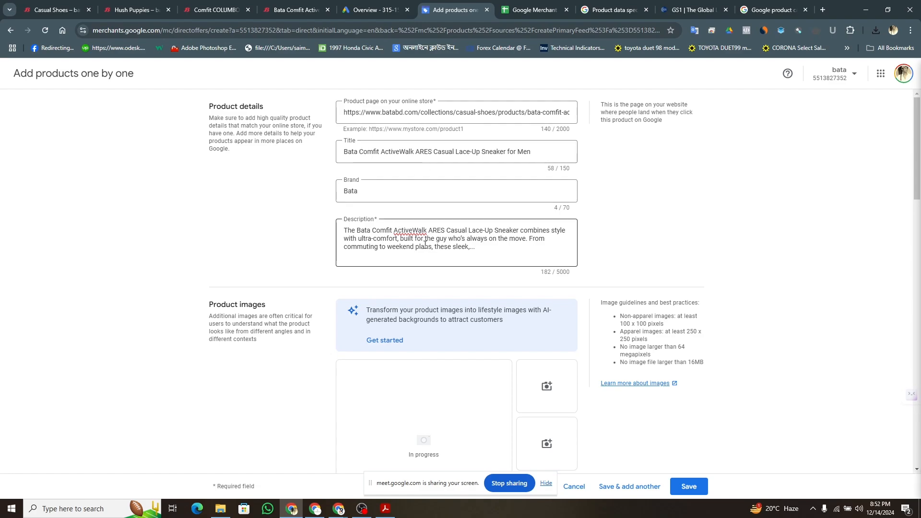
scroll(251, 269, down, 4)
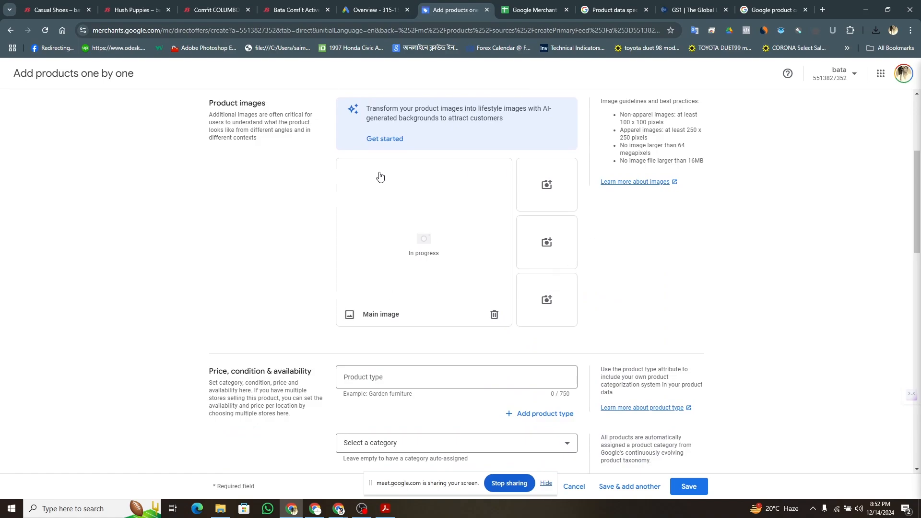
scroll(345, 322, down, 3)
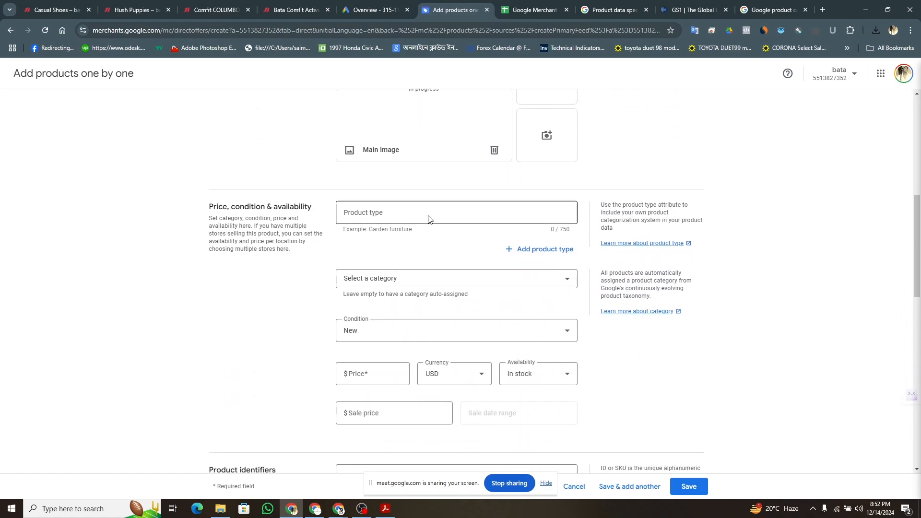
Step: Check the ARES sneaker's regular and discounted prices on its store page, and return to the form's price section
click(295, 8)
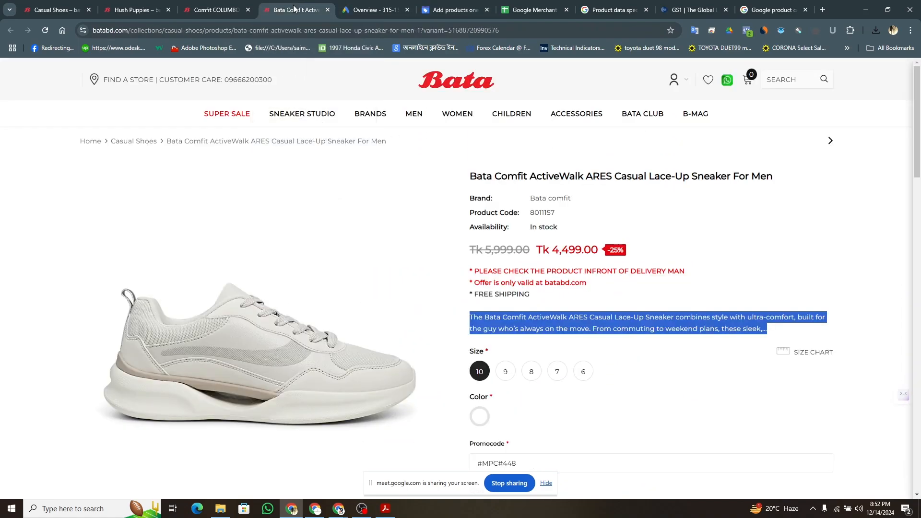
click(512, 253)
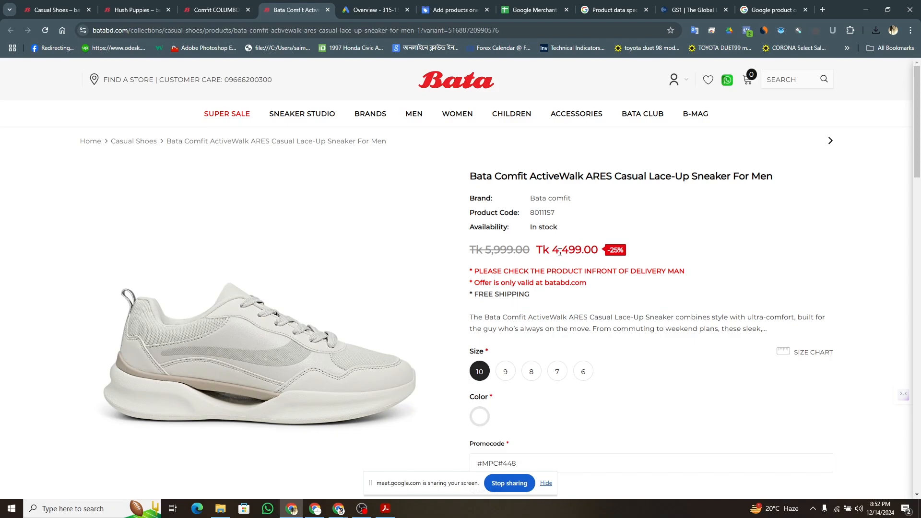
click(440, 9)
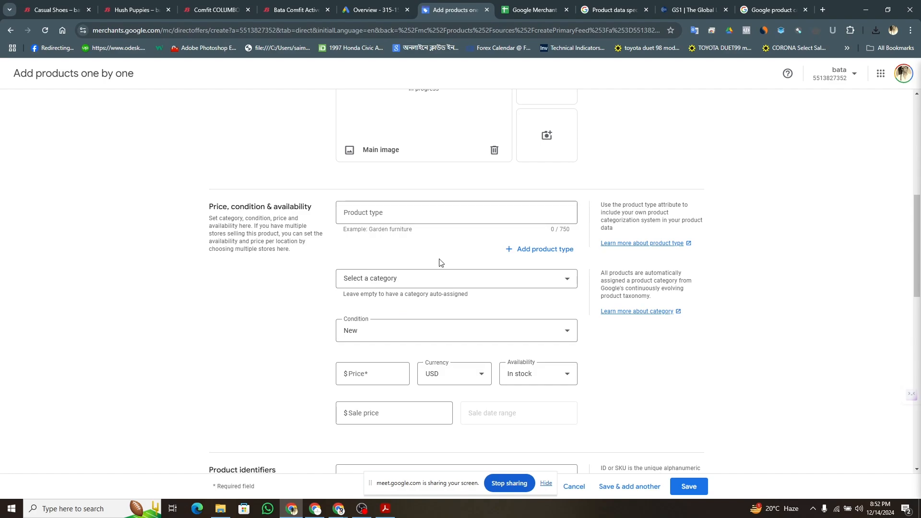
scroll(441, 262, up, 2)
scroll(441, 263, down, 2)
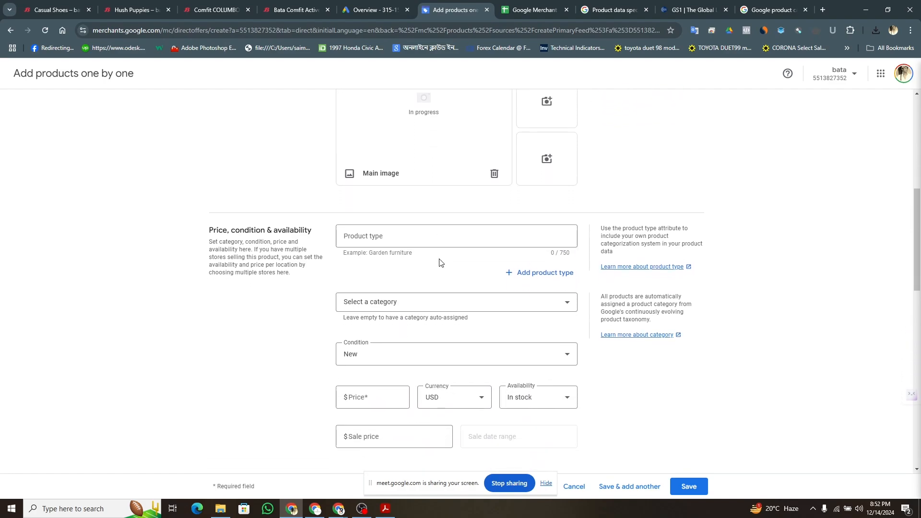
Step: Browse the product category list and expand Office Supplies down to its General Office Supplies subcategories
click(408, 237)
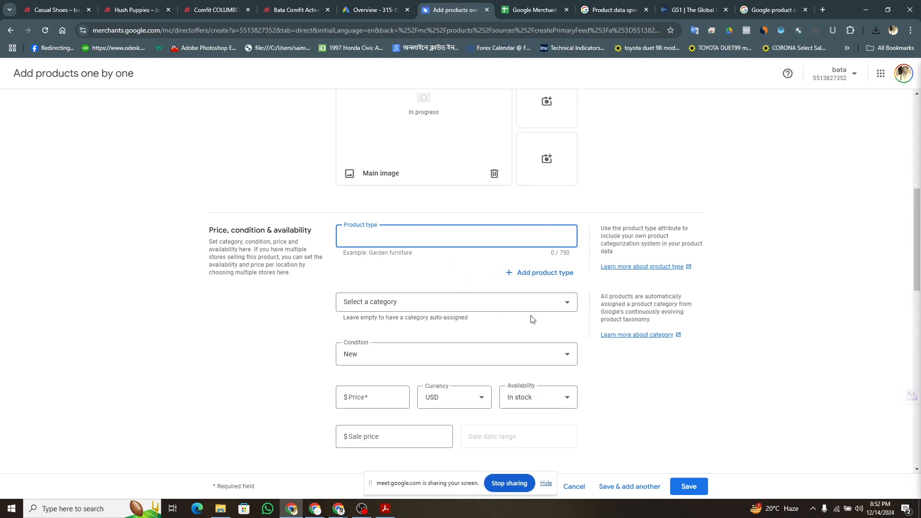
click(512, 305)
scroll(301, 245, up, 5)
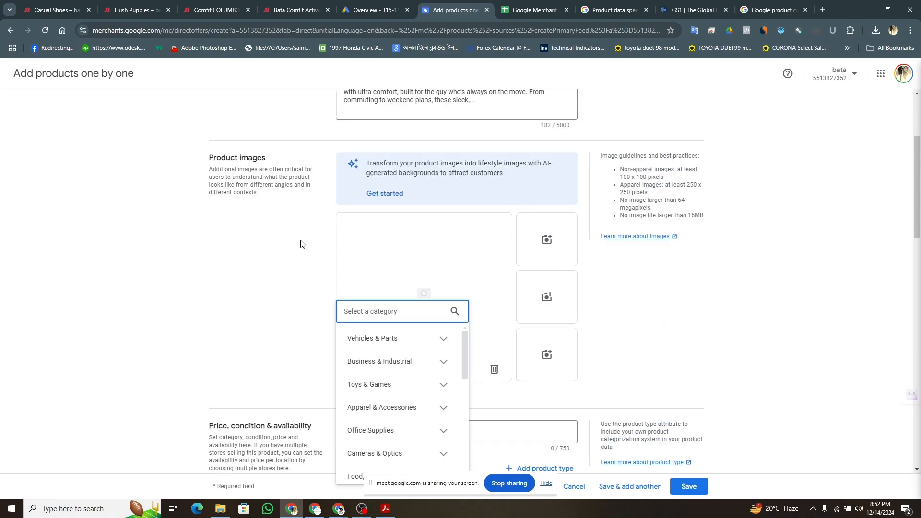
scroll(301, 244, down, 6)
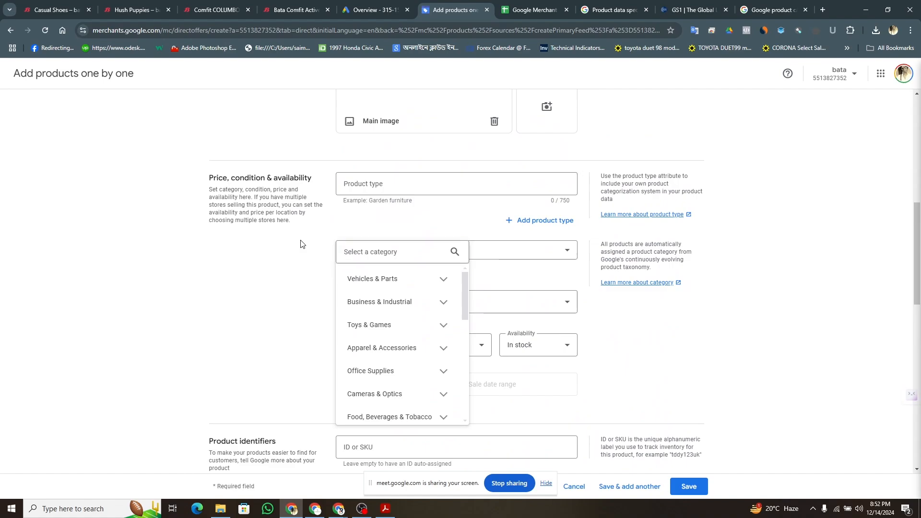
click(485, 253)
click(466, 249)
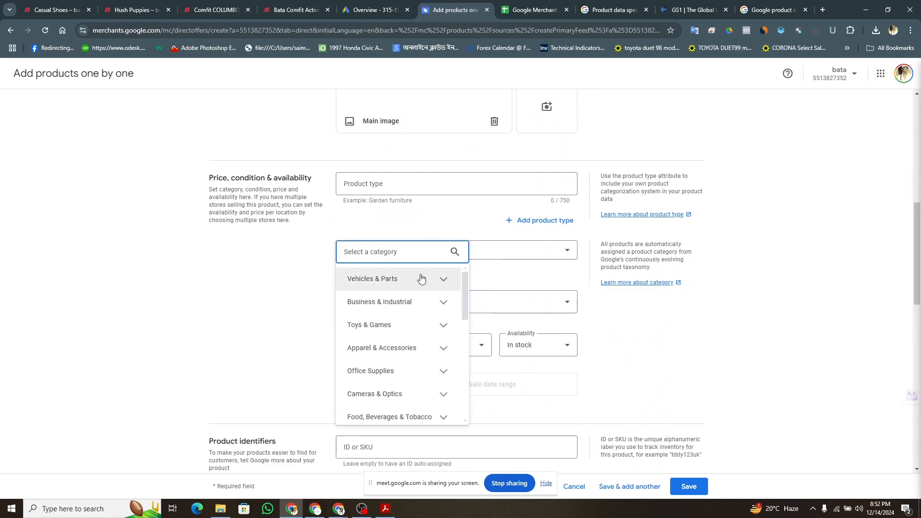
scroll(431, 348, down, 6)
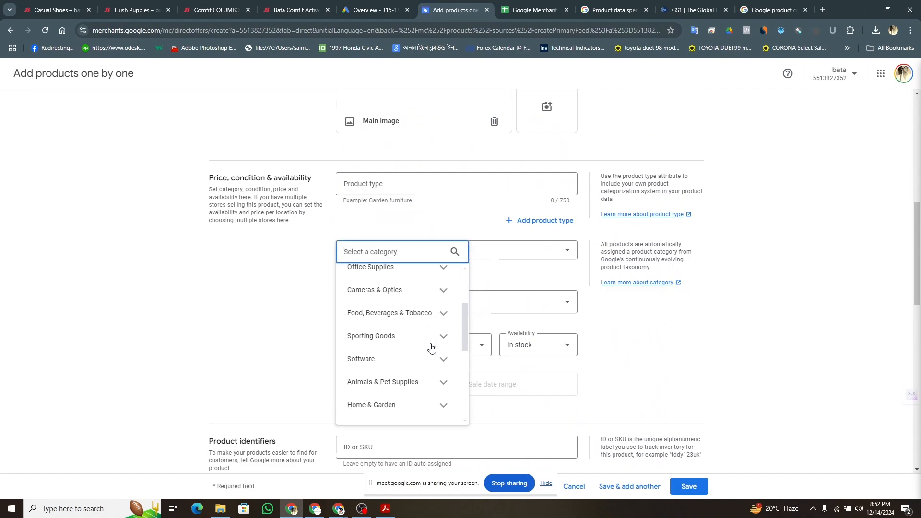
scroll(430, 346, up, 3)
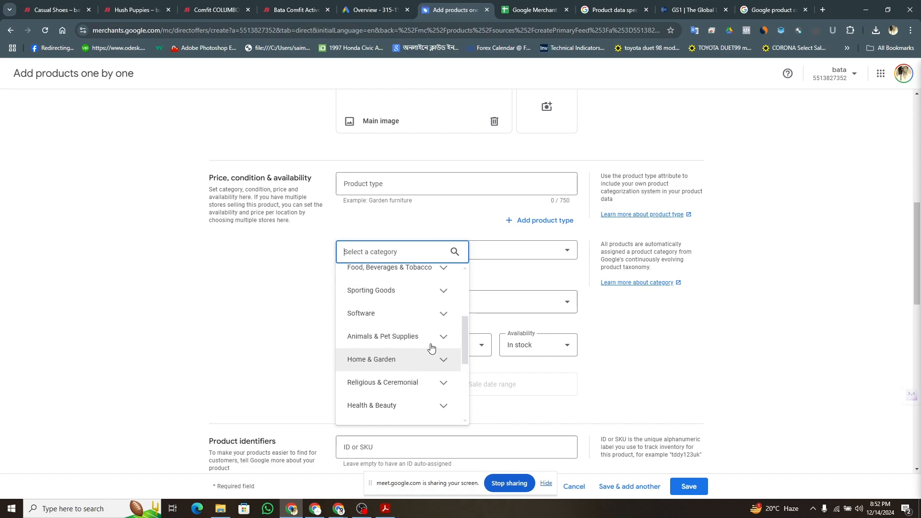
scroll(431, 346, down, 2)
scroll(430, 346, up, 3)
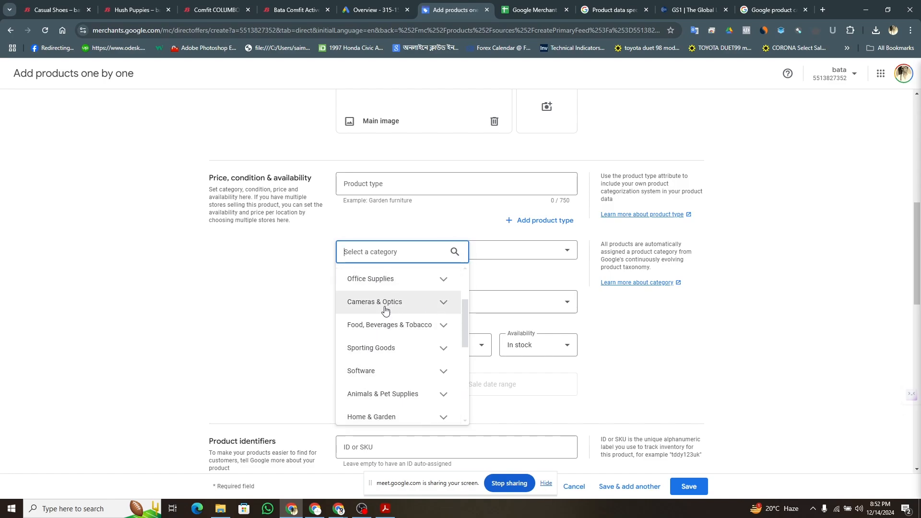
click(443, 283)
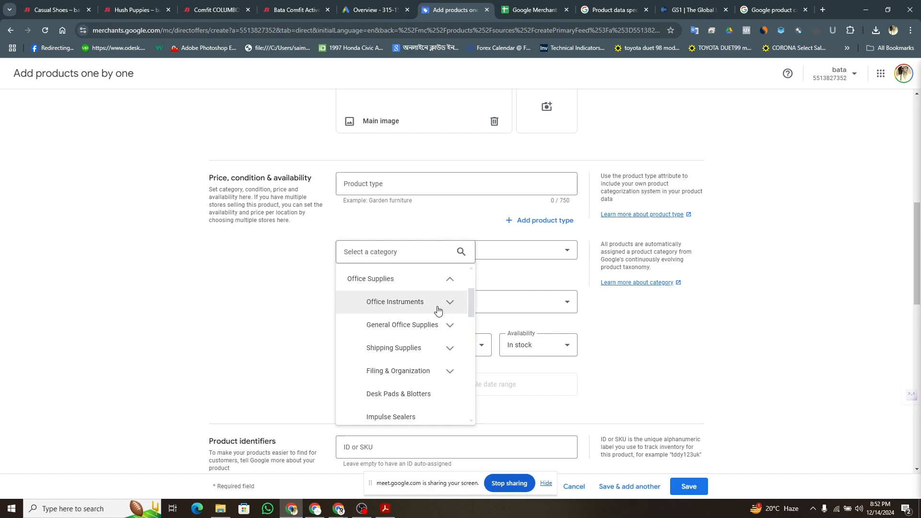
click(451, 329)
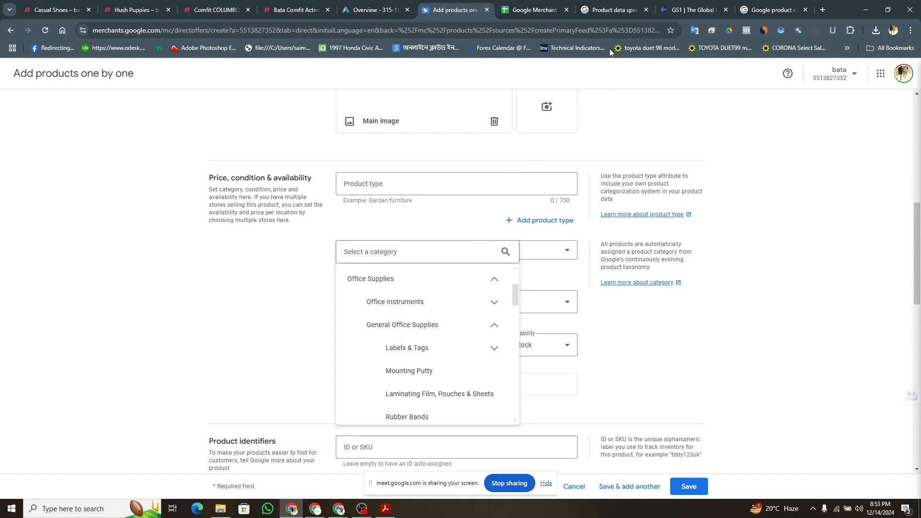
Step: Download the list of all Google product categories as an Excel sheet from the product category help page and open it
click(607, 6)
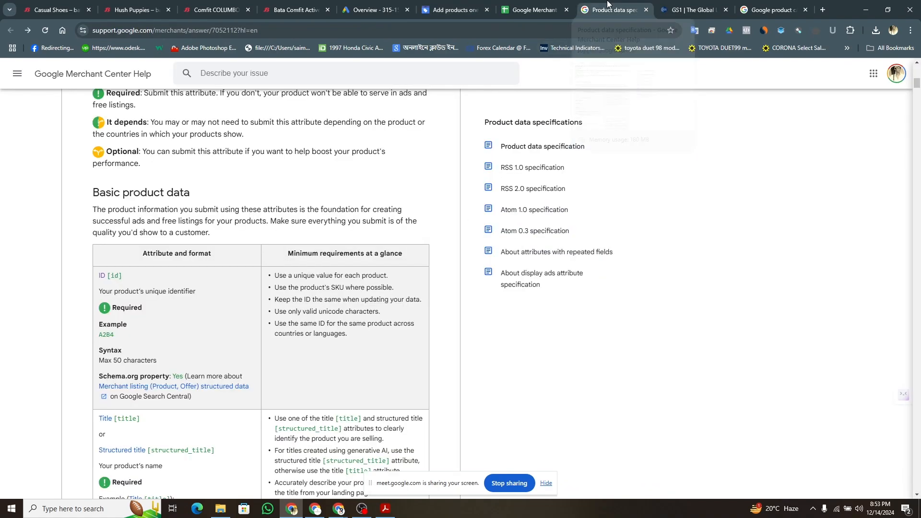
click(763, 7)
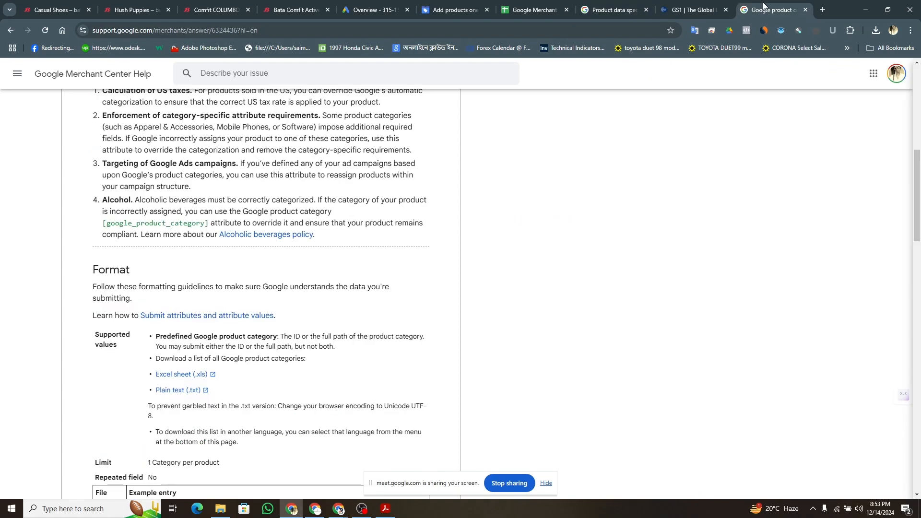
scroll(304, 280, up, 2)
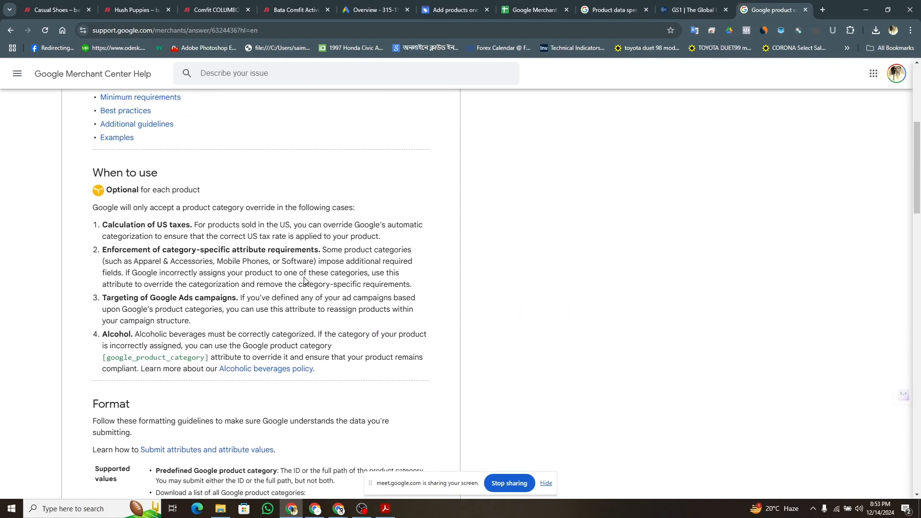
scroll(304, 280, down, 3)
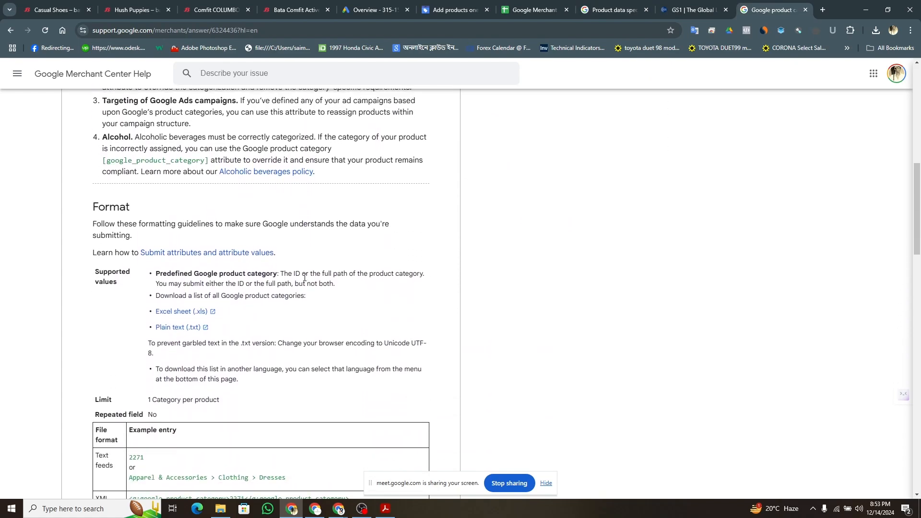
click(178, 314)
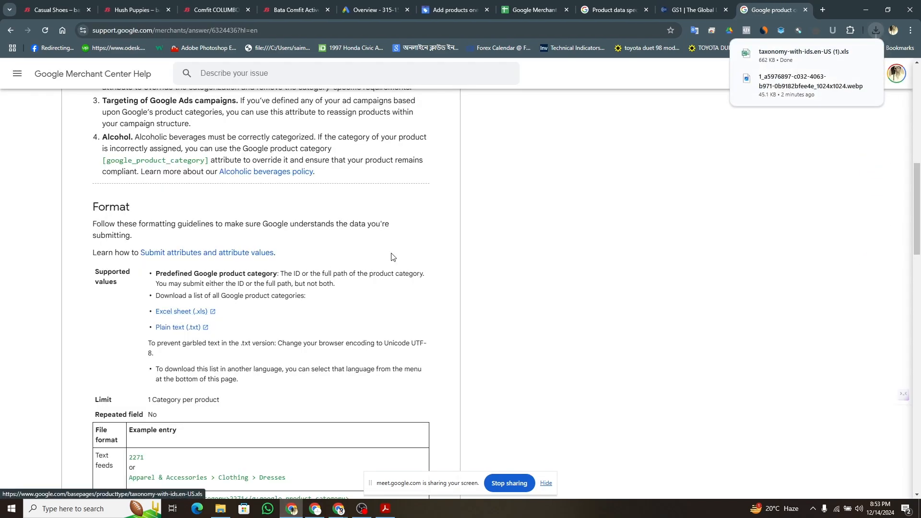
click(847, 56)
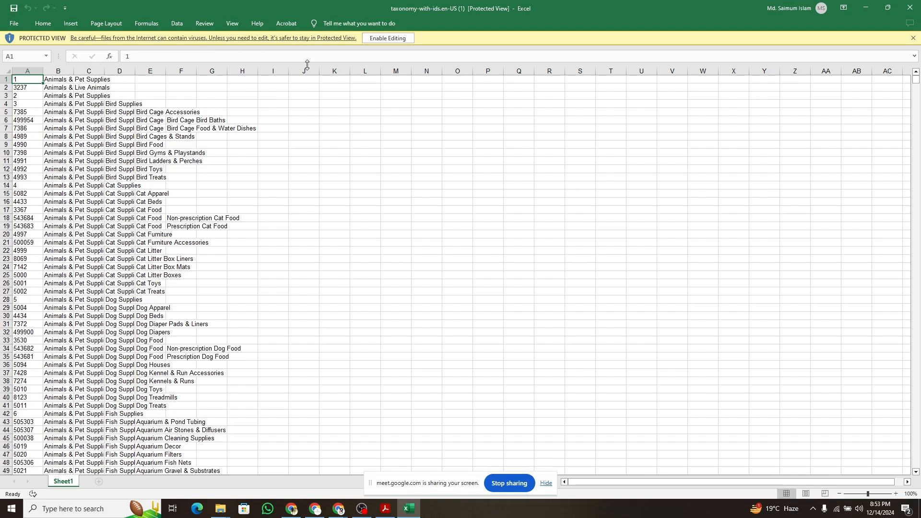
Step: Enable editing in the taxonomy workbook, widen the category ID column, and look through the Animals & Pet Supplies rows
click(393, 41)
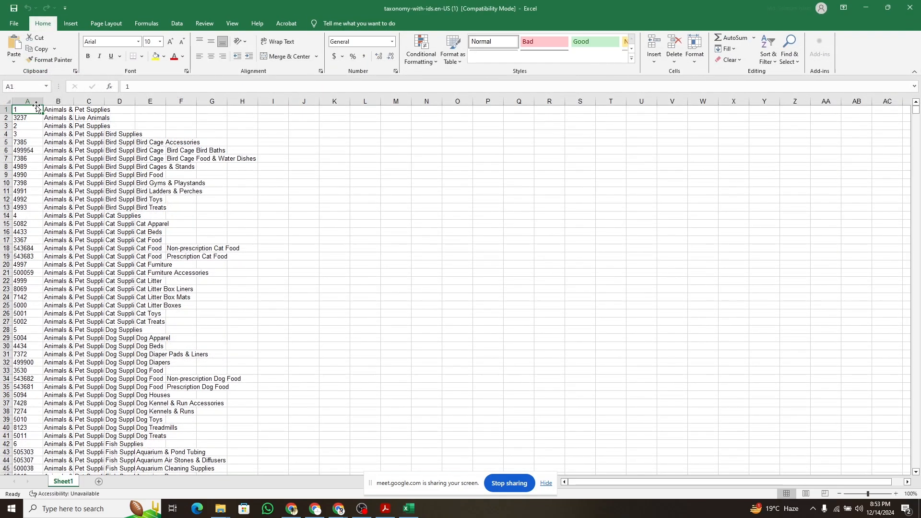
double_click(43, 104)
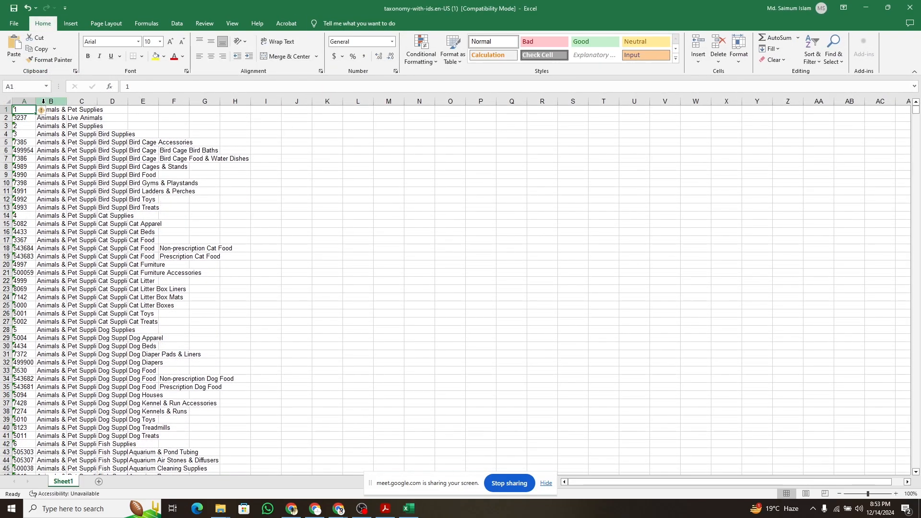
drag(36, 102, 117, 106)
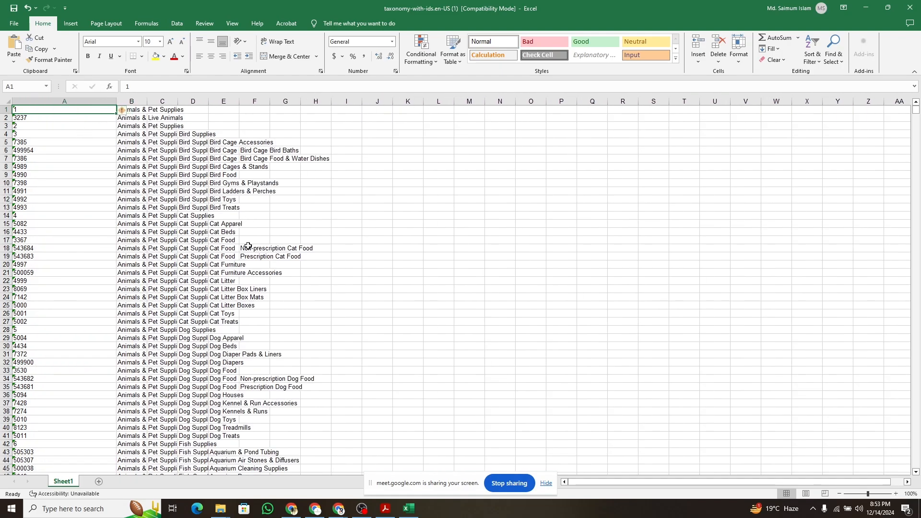
scroll(243, 330, down, 6)
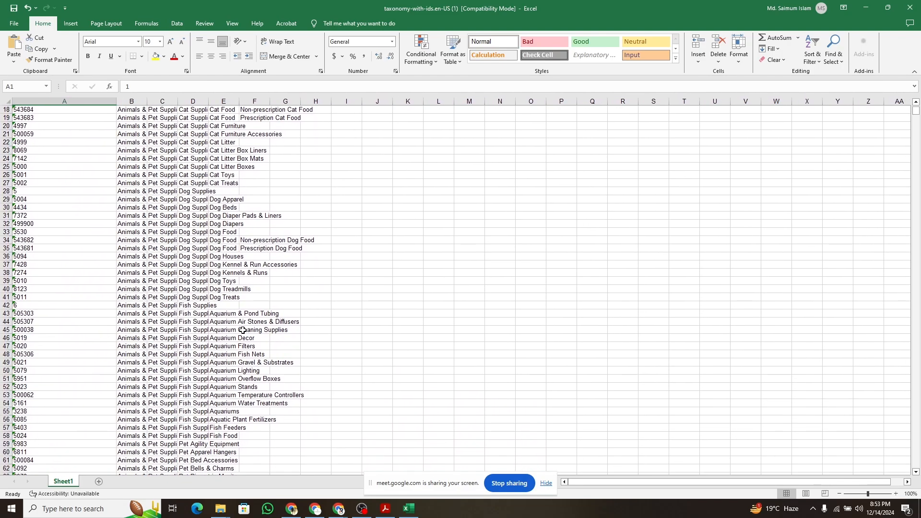
scroll(242, 330, down, 16)
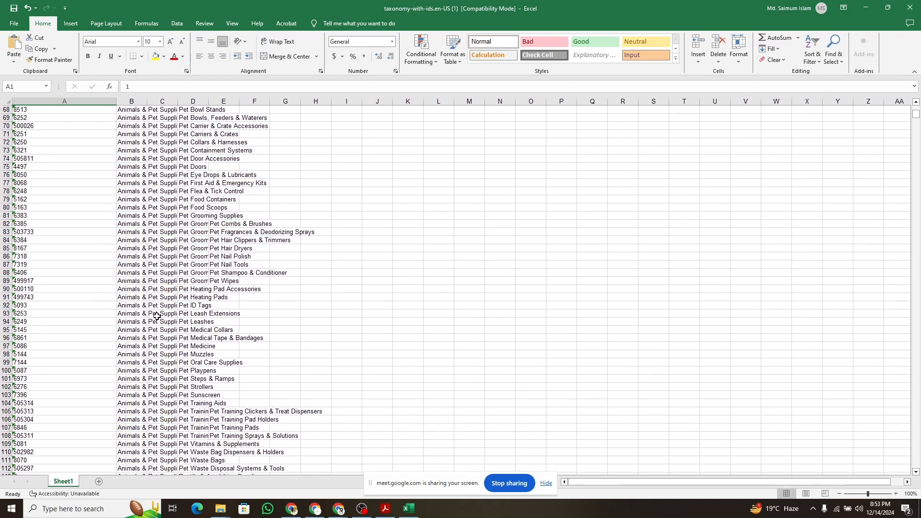
scroll(156, 316, up, 6)
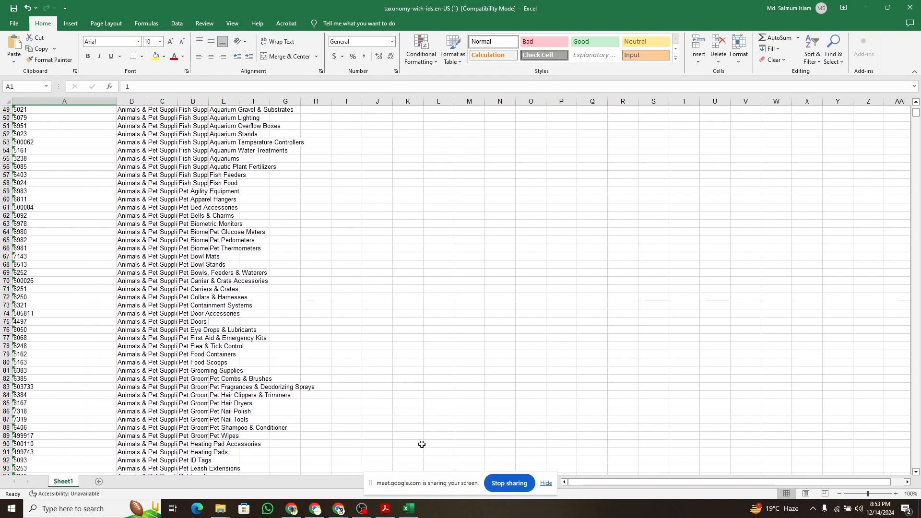
Step: Switch to the class slides in Acrobat to show the Google product category link, and return to the help page in Chrome
click(388, 511)
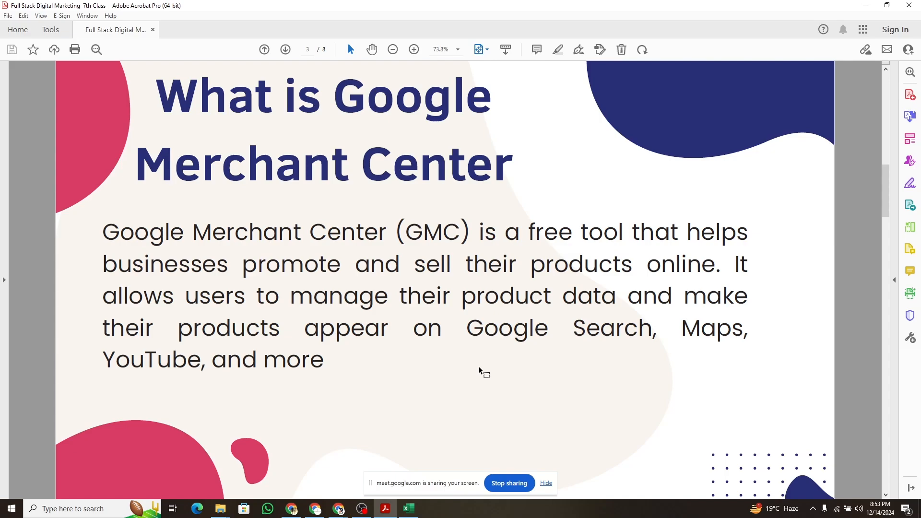
scroll(479, 366, down, 3)
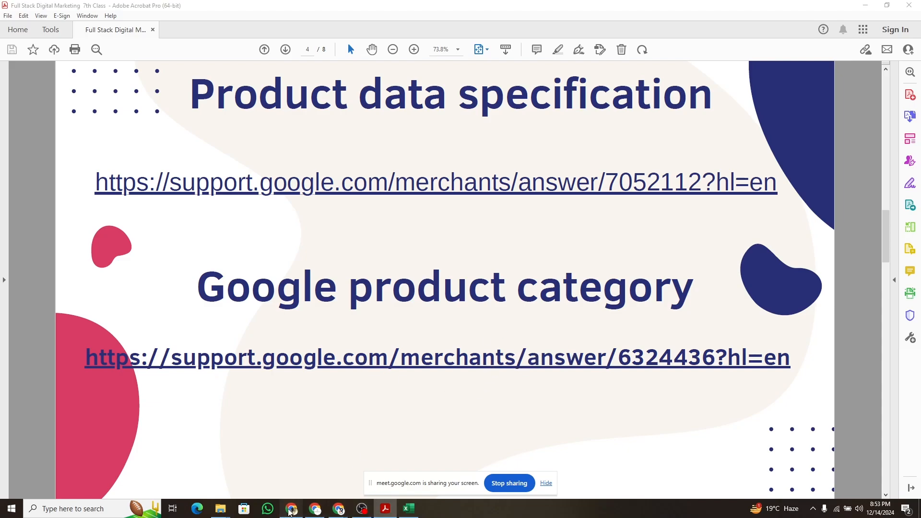
click(291, 510)
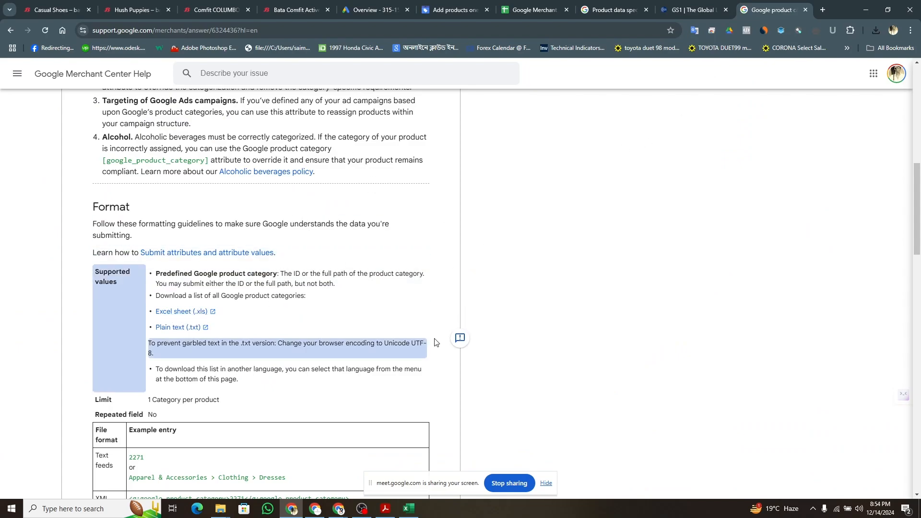
Step: Switch to the taxonomy workbook in Excel and look through its rows down to the Baby & Toddler categories
click(414, 513)
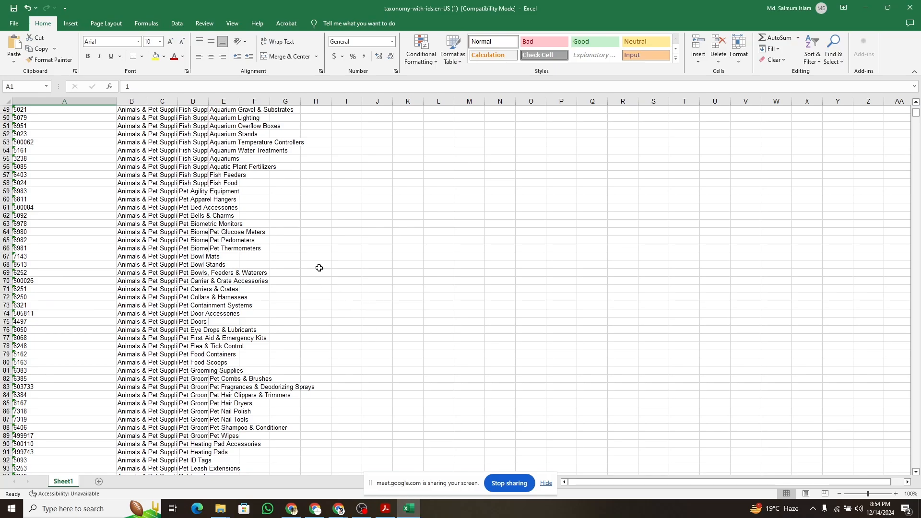
scroll(307, 263, down, 20)
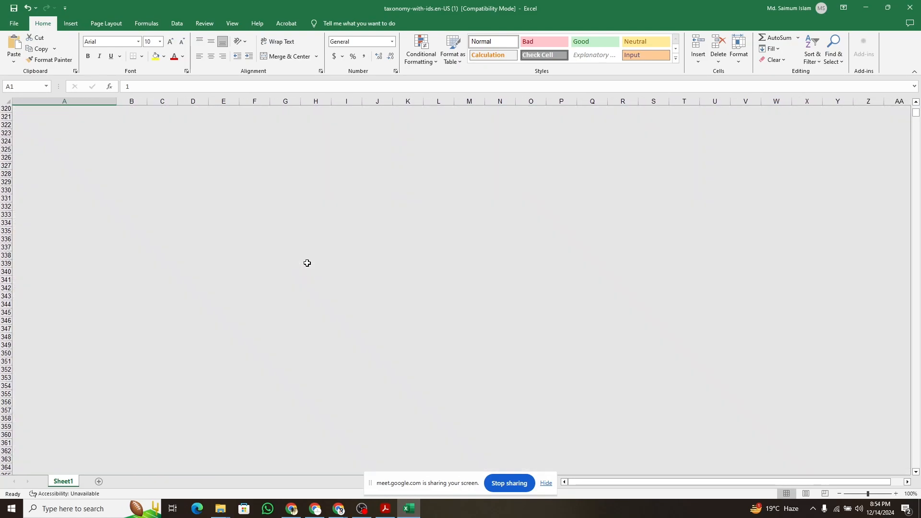
scroll(307, 263, down, 20)
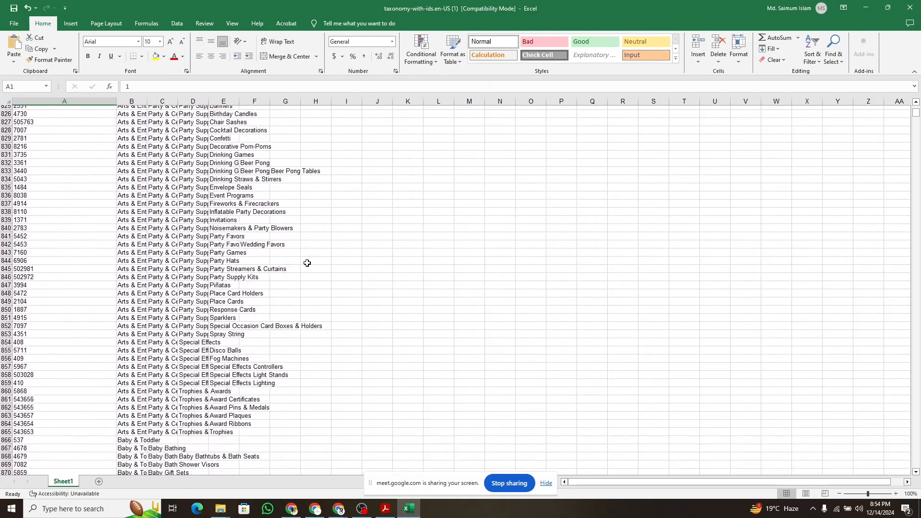
scroll(307, 263, down, 2)
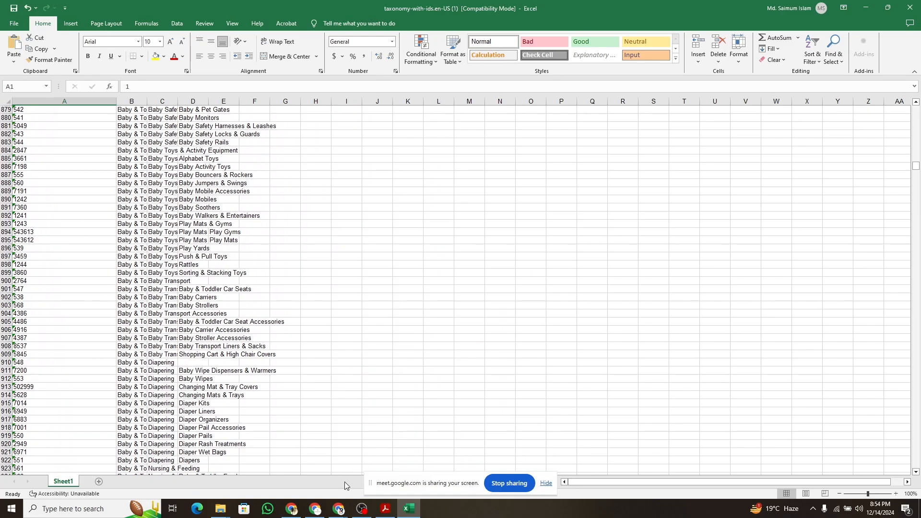
Step: Return to the sneaker's product form in Chrome and look through the General Office Supplies subcategories
mouse_move(339, 510)
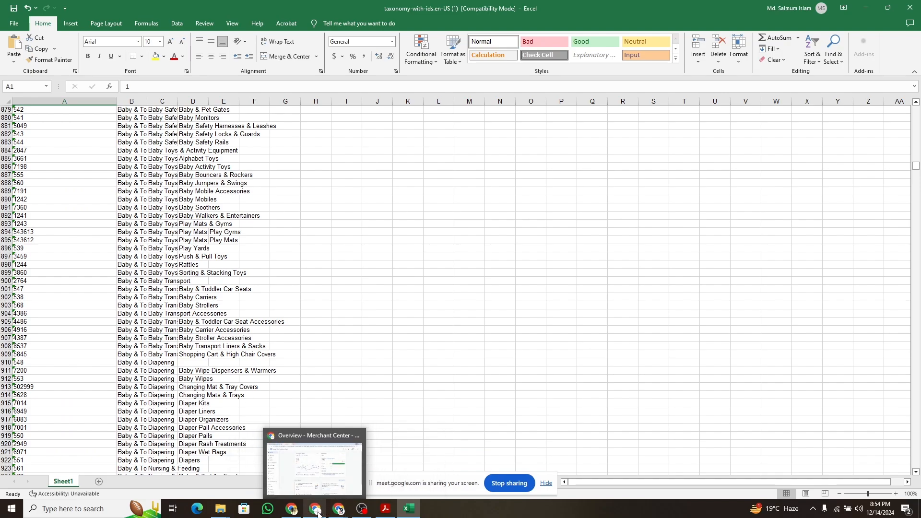
click(318, 473)
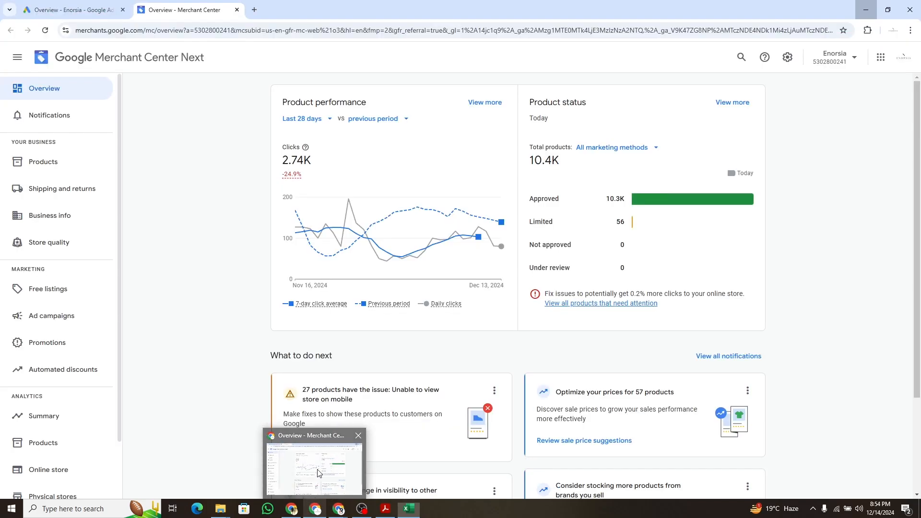
click(296, 512)
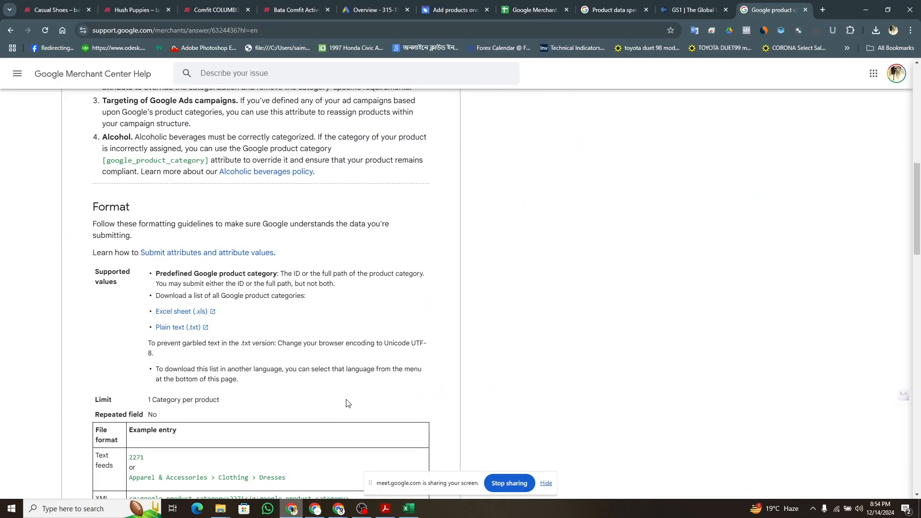
click(445, 4)
scroll(427, 338, down, 10)
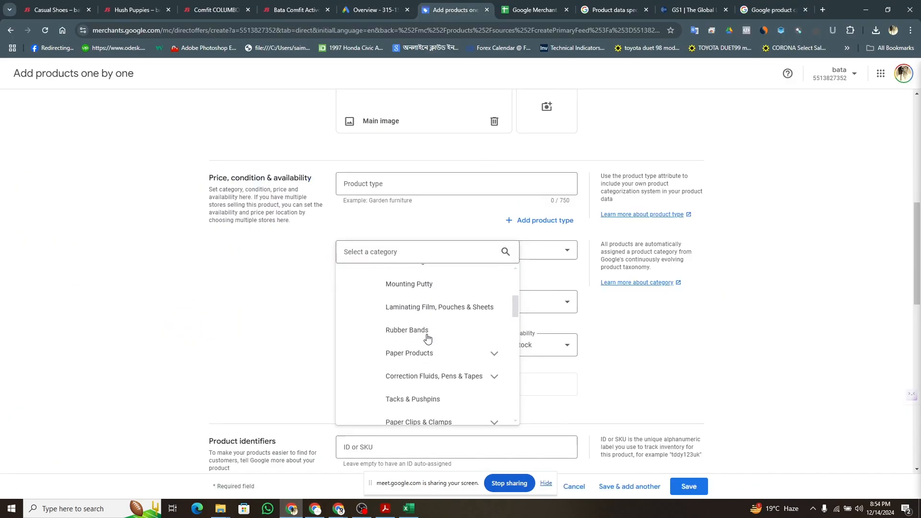
Step: Close the category list without choosing a category and pick New as the product's condition
scroll(427, 338, down, 1)
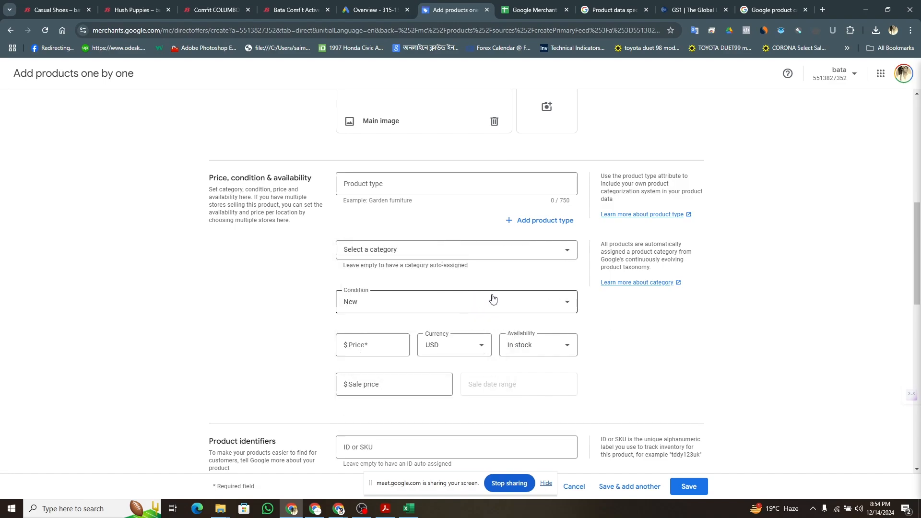
click(470, 300)
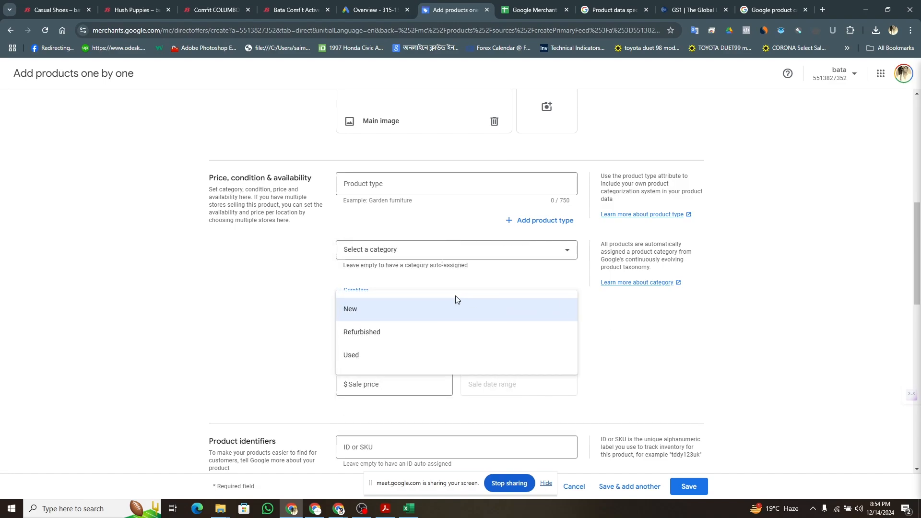
click(377, 311)
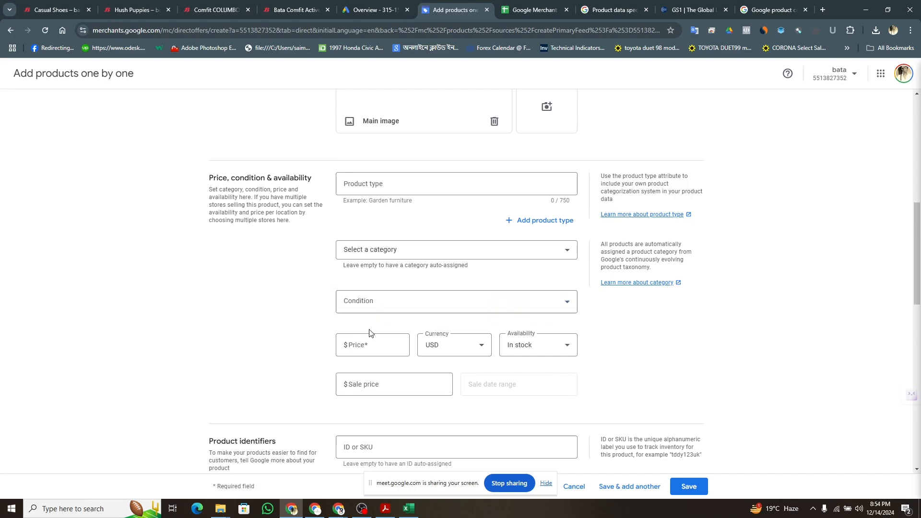
Step: Check the sneaker's regular price on the Bata product page and set the product form's price to 5999
click(363, 346)
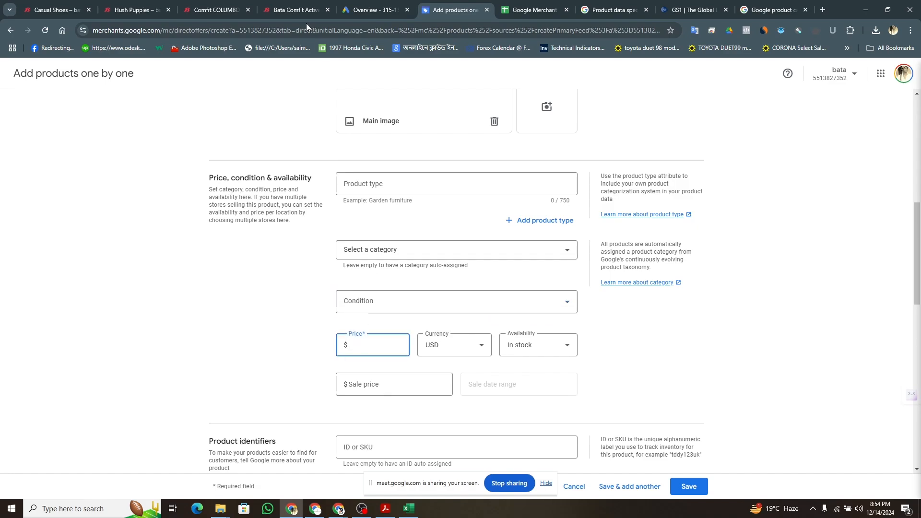
click(291, 12)
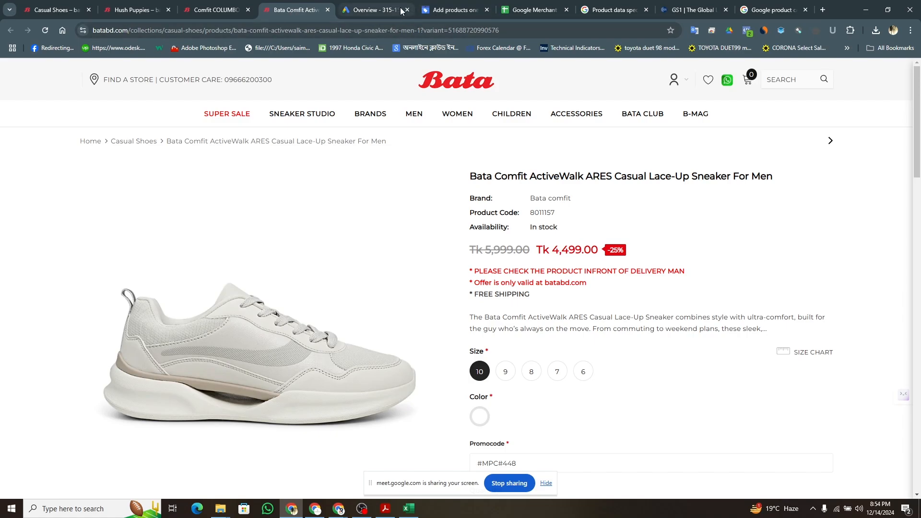
click(440, 10)
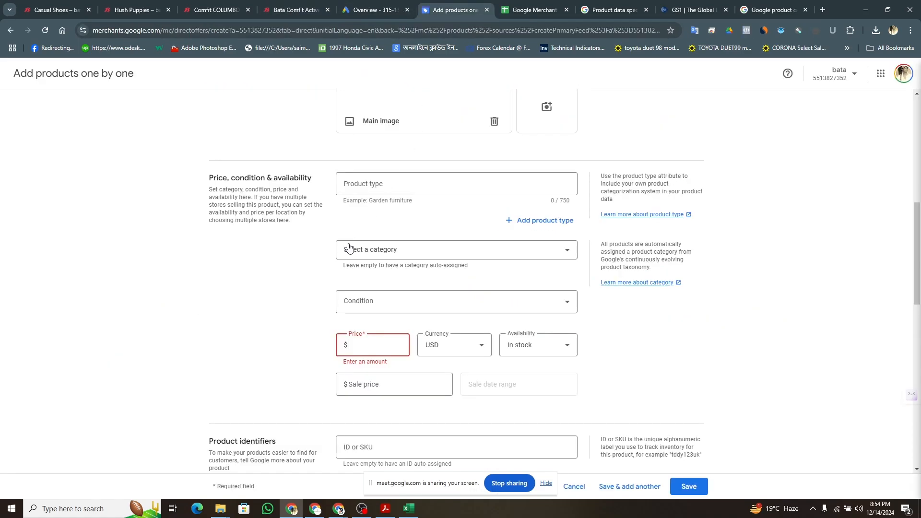
text(5999)
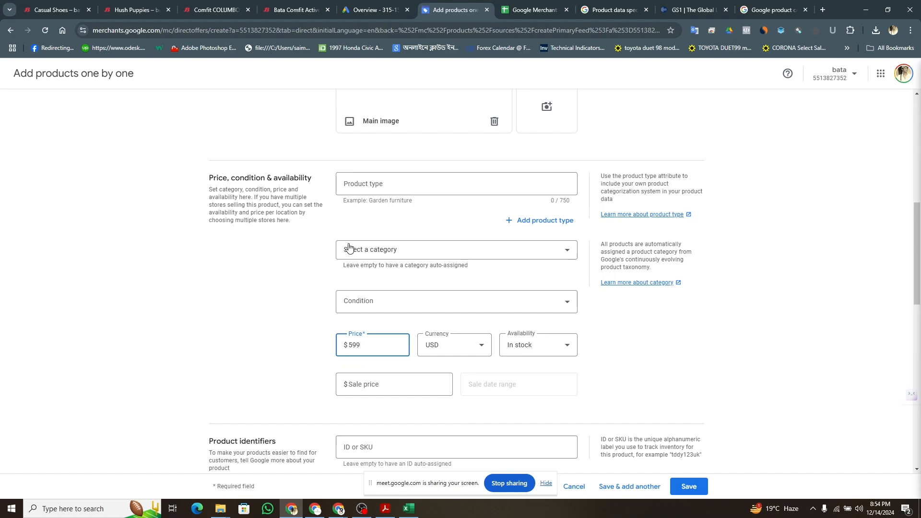
Step: Copy the discounted price 4,499.00 from the Bata product page into the product form's sale price
click(281, 2)
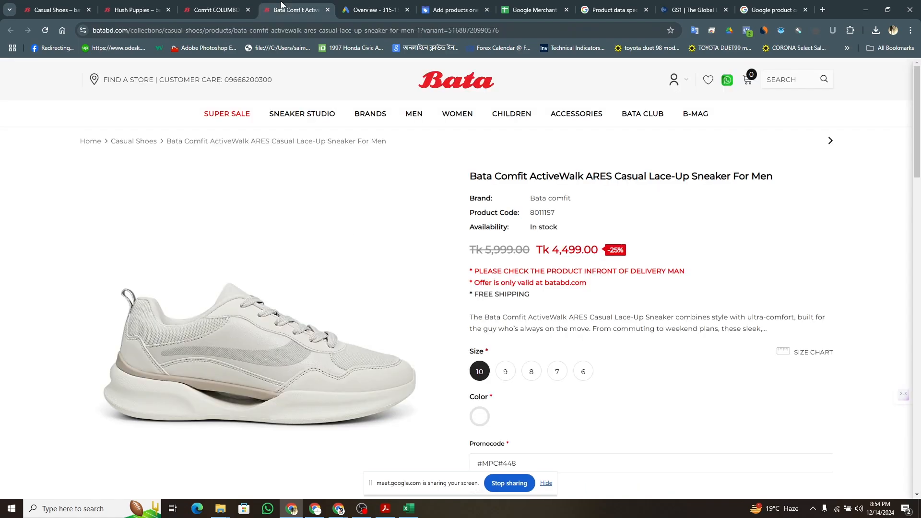
drag(554, 251, 589, 250)
right_click(579, 251)
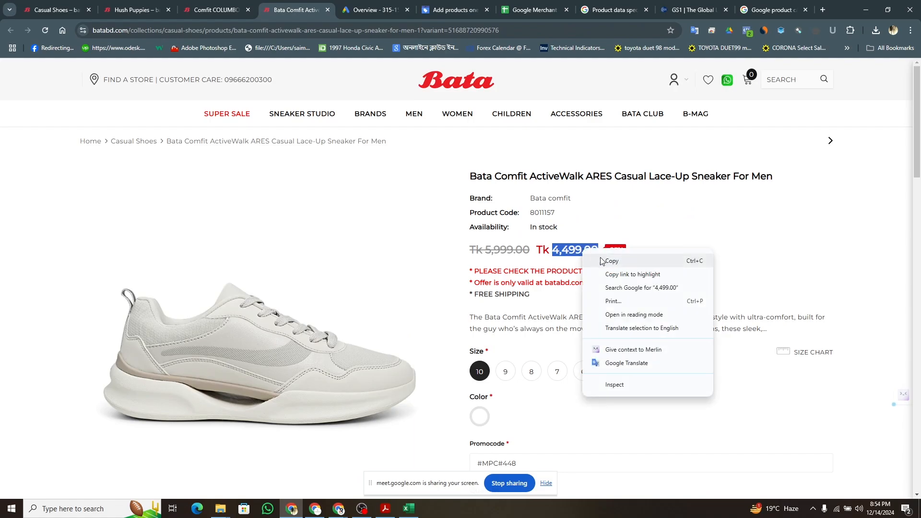
click(605, 263)
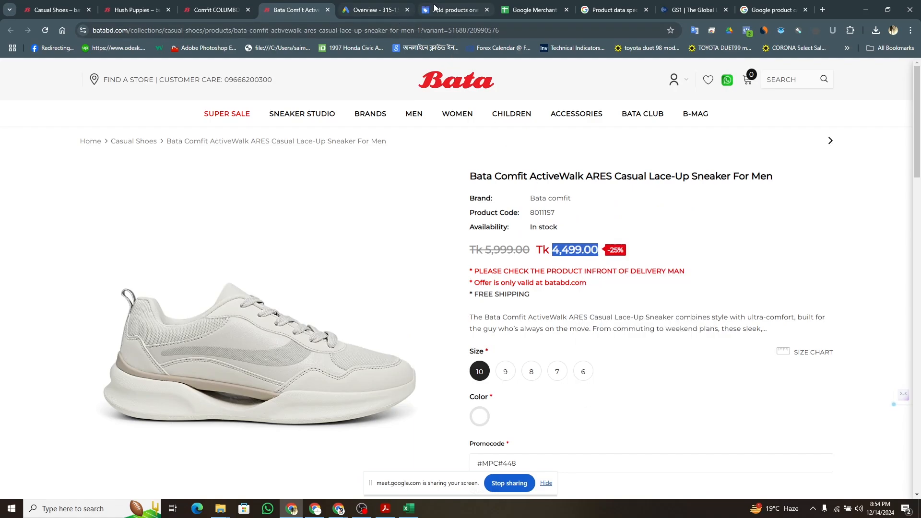
click(451, 9)
click(404, 384)
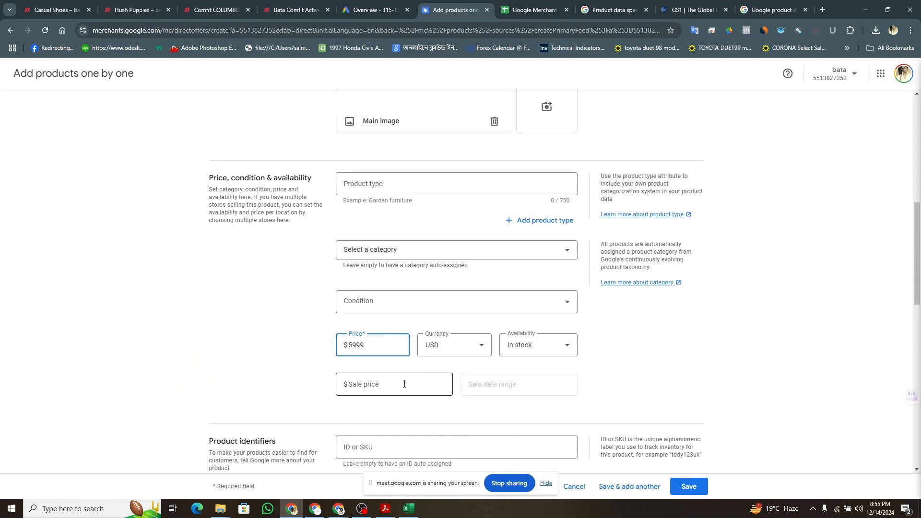
right_click(405, 383)
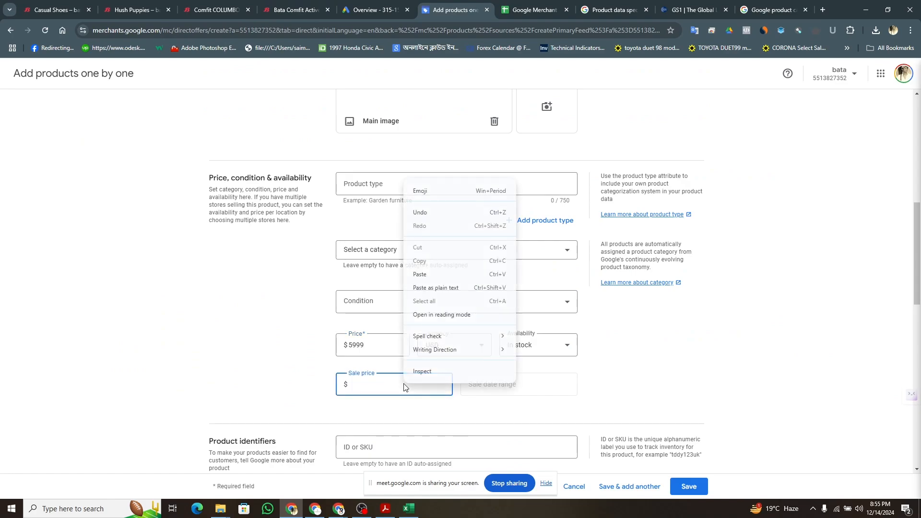
click(424, 276)
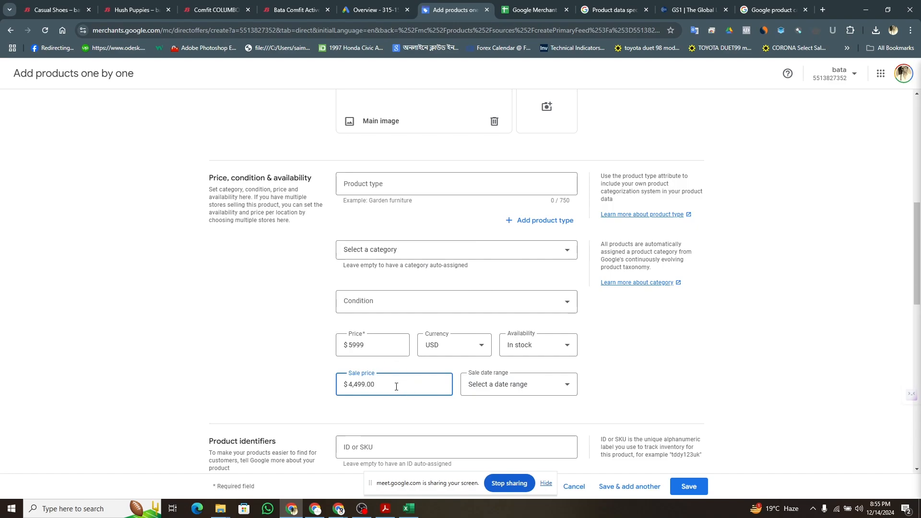
Step: View the sale date range calendar, close it without choosing dates, and look at the Product identifiers section
click(547, 385)
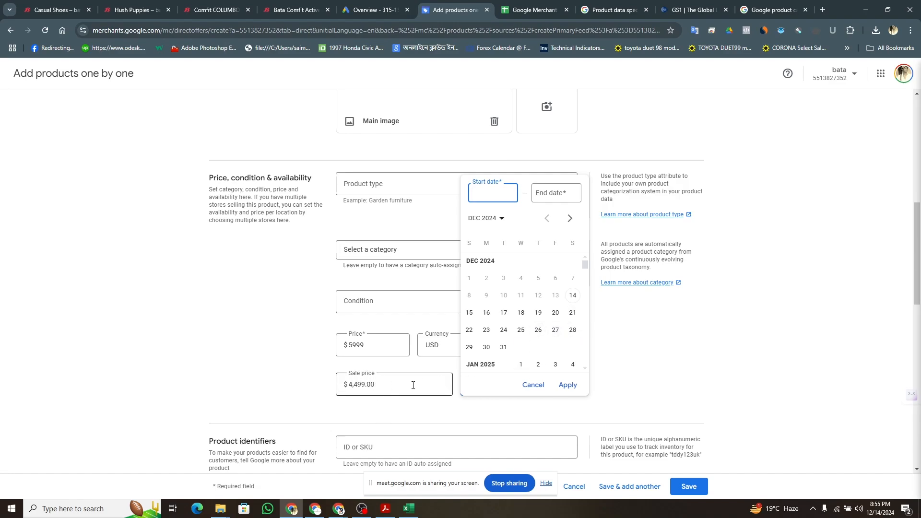
click(284, 388)
scroll(284, 389, down, 3)
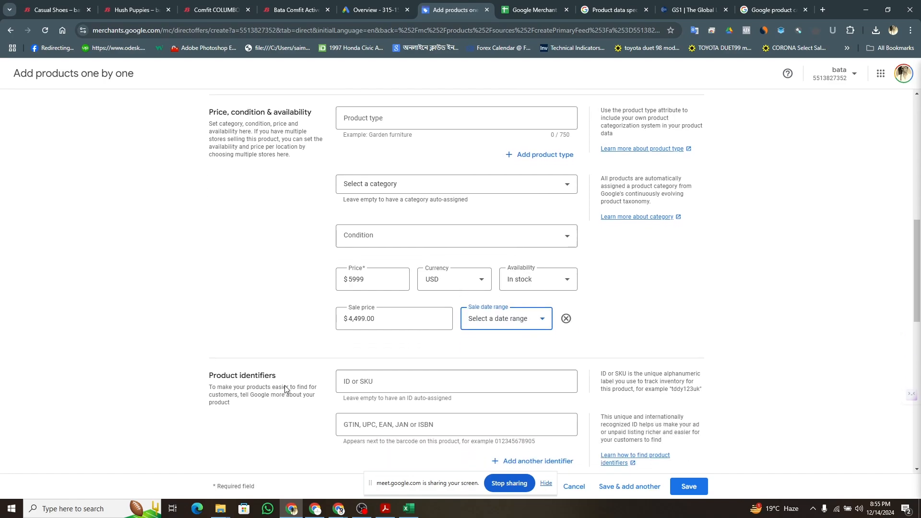
scroll(285, 387, down, 2)
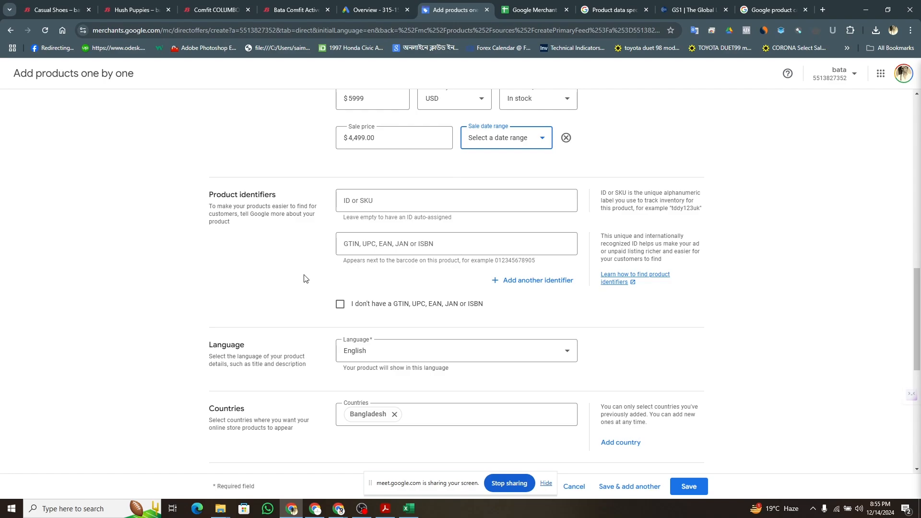
Step: Look through the Bata sneaker page for a product identifier, checking the product code with another size selected
click(295, 10)
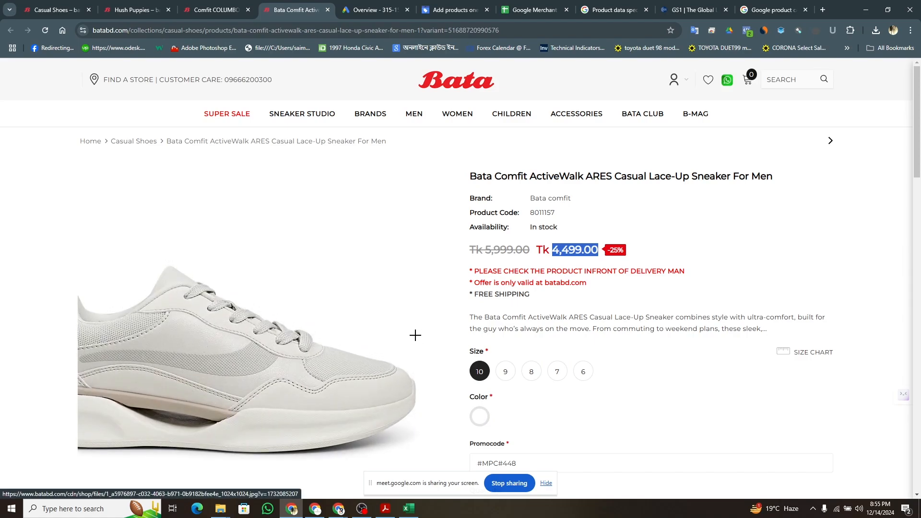
scroll(415, 335, down, 5)
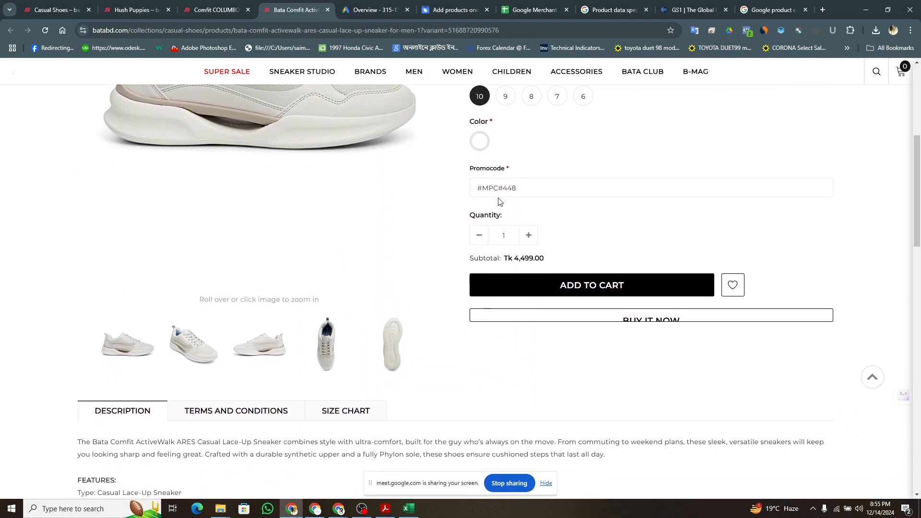
scroll(417, 234, down, 6)
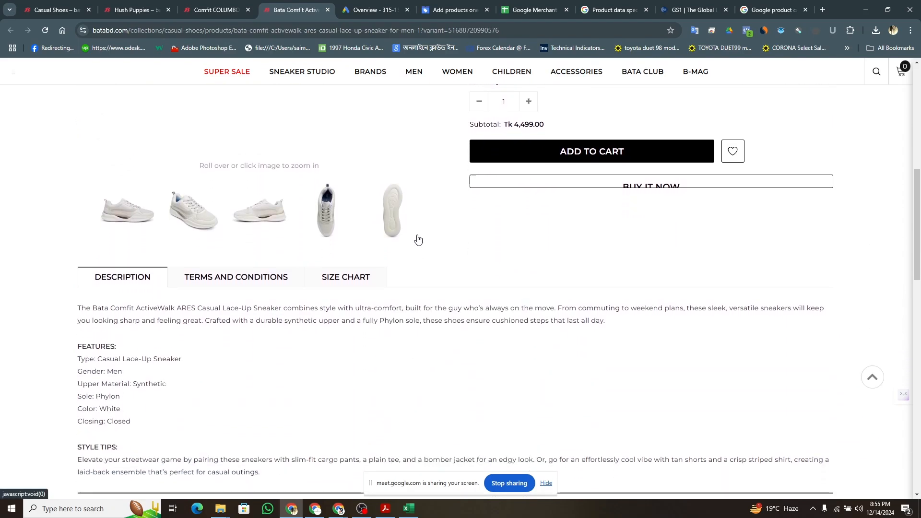
scroll(417, 238, down, 7)
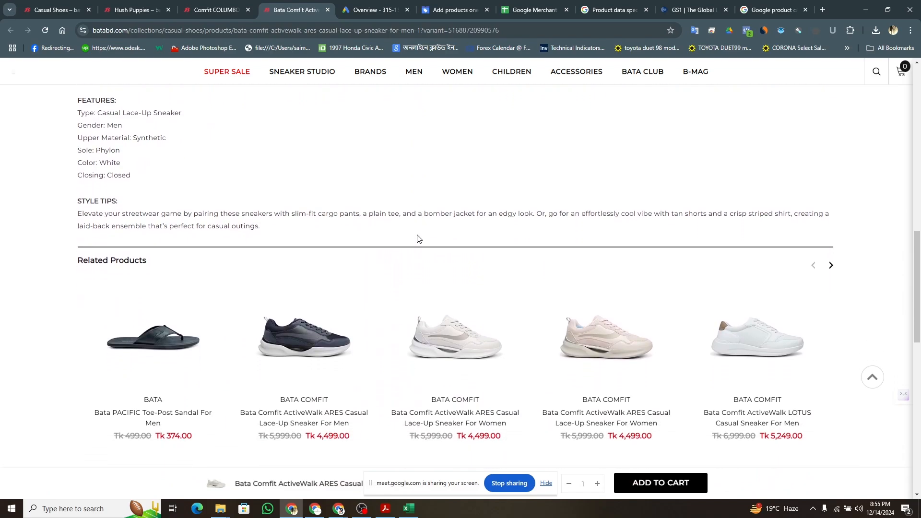
scroll(417, 238, down, 4)
scroll(417, 238, up, 13)
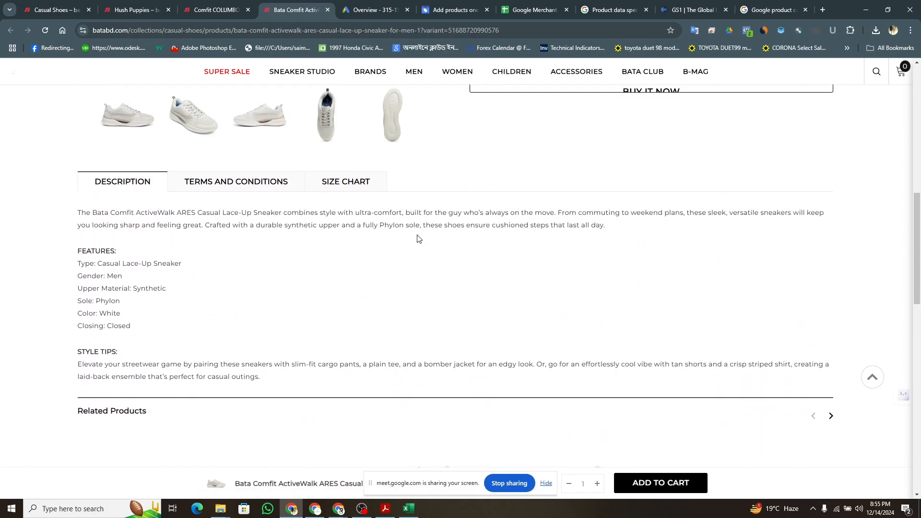
scroll(417, 238, up, 8)
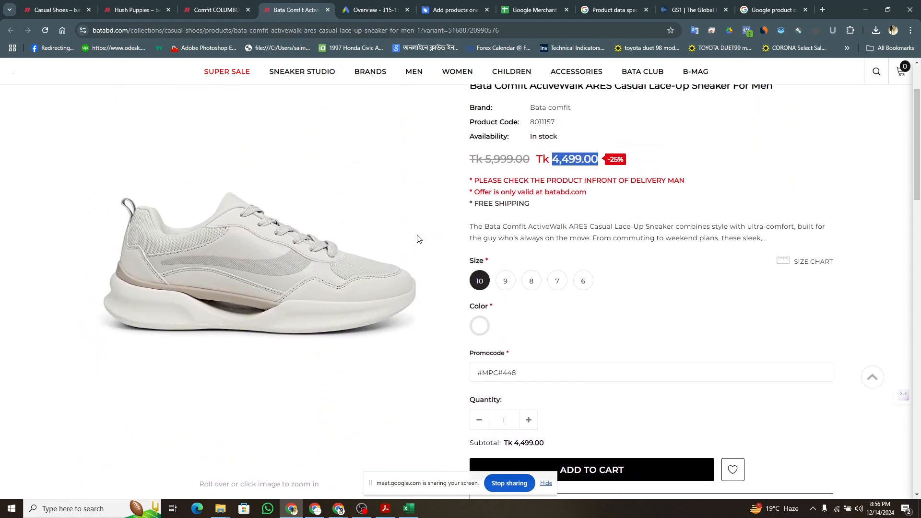
scroll(417, 238, up, 2)
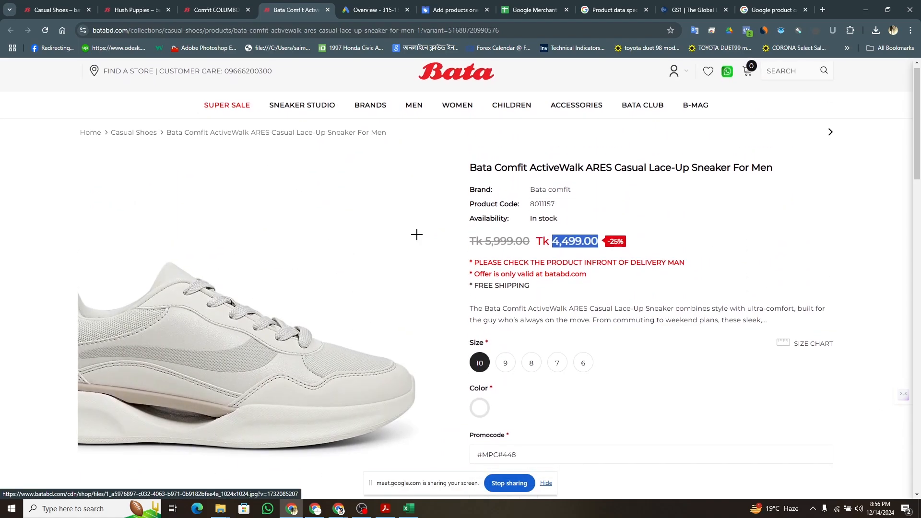
double_click(542, 205)
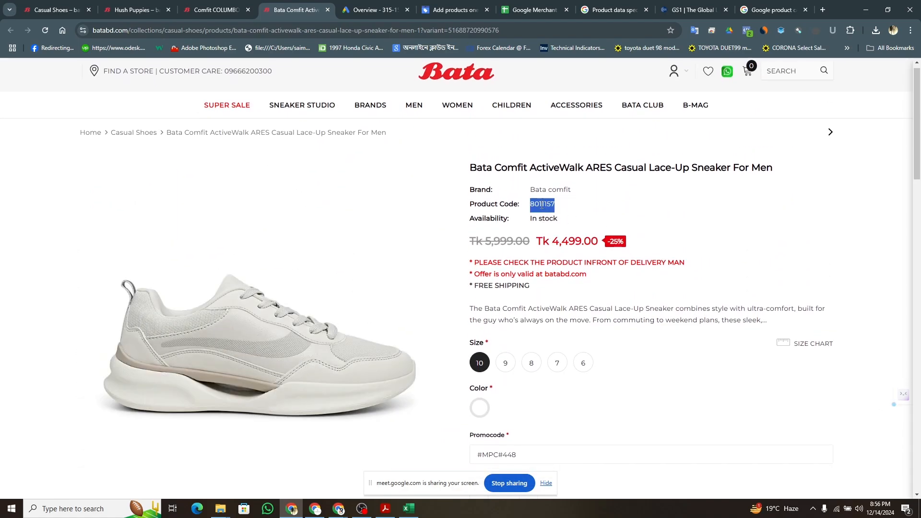
click(509, 365)
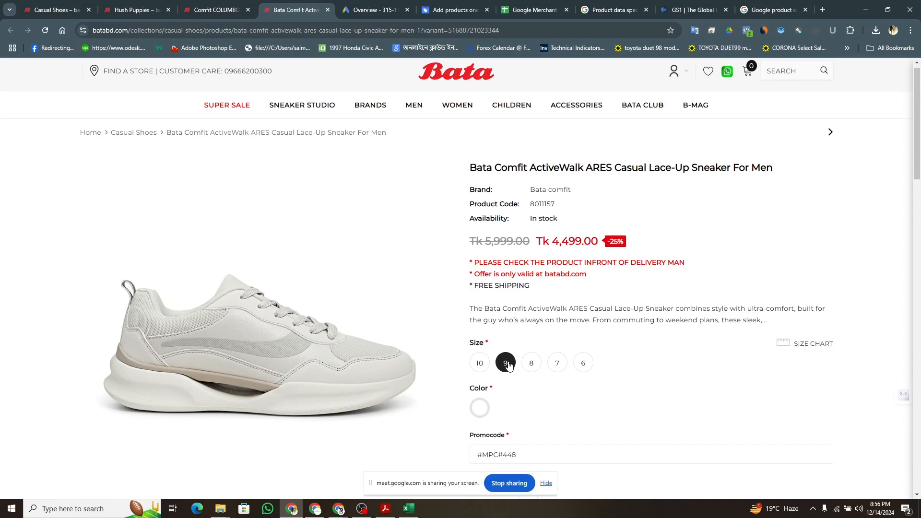
triple_click(535, 205)
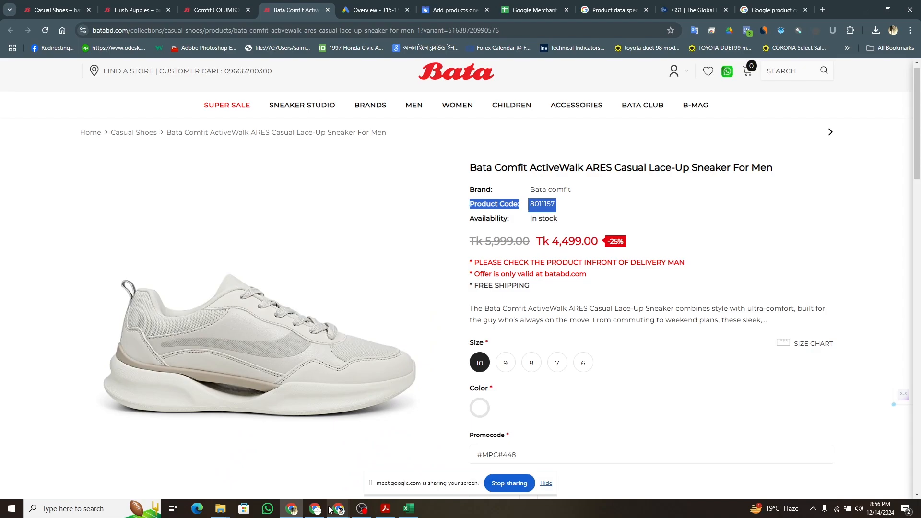
mouse_move(317, 512)
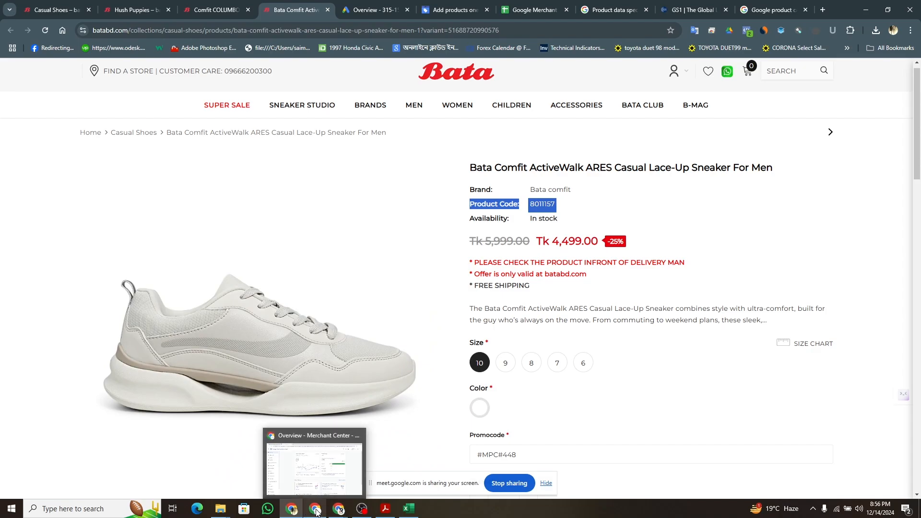
click(483, 6)
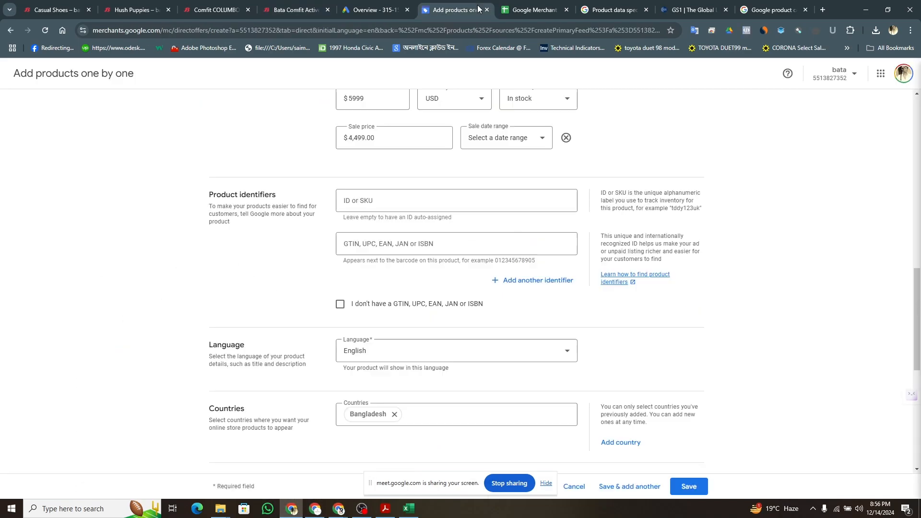
click(388, 204)
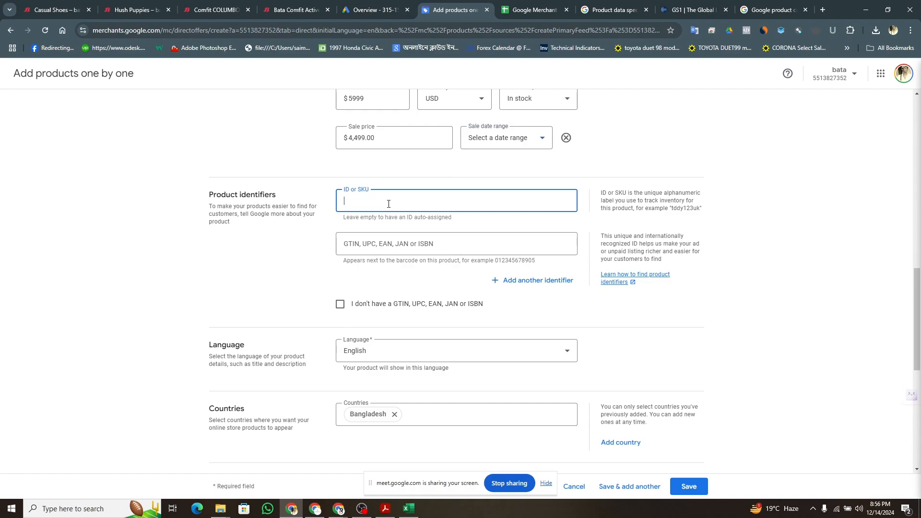
text(589r4643589865647)
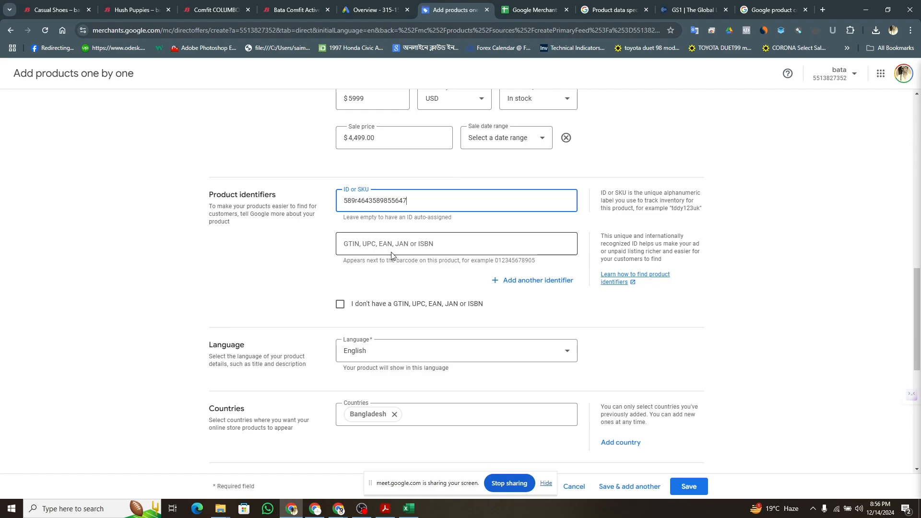
Step: Go to the GTIN field, switch to the GS1 website and look through its homepage down to Standards and services
click(441, 245)
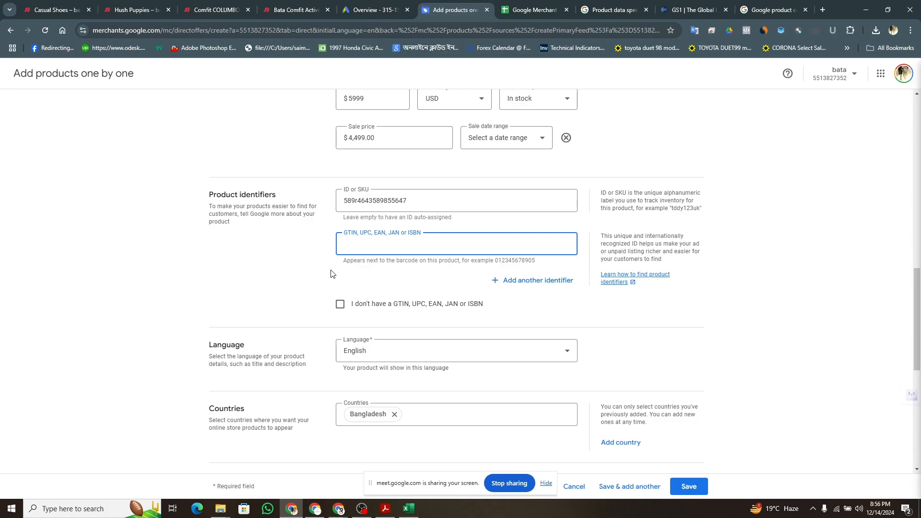
click(701, 16)
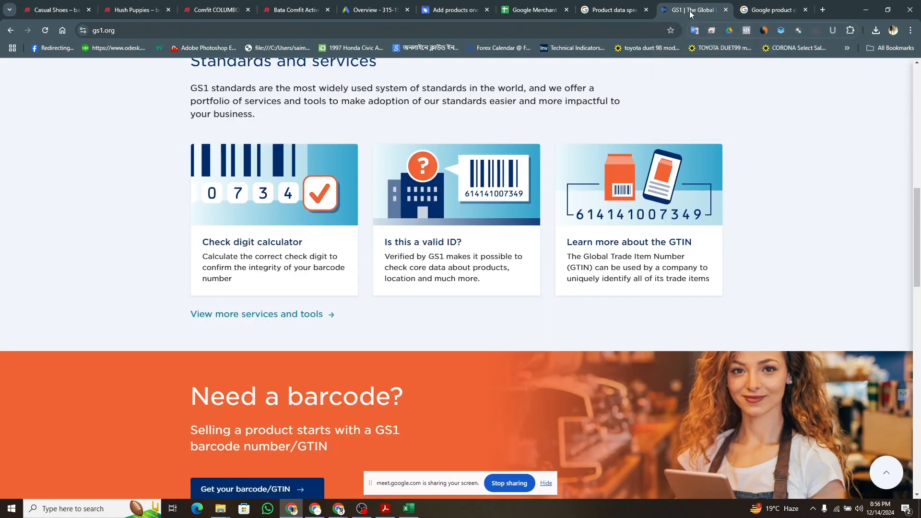
scroll(311, 138, up, 2)
scroll(312, 138, up, 9)
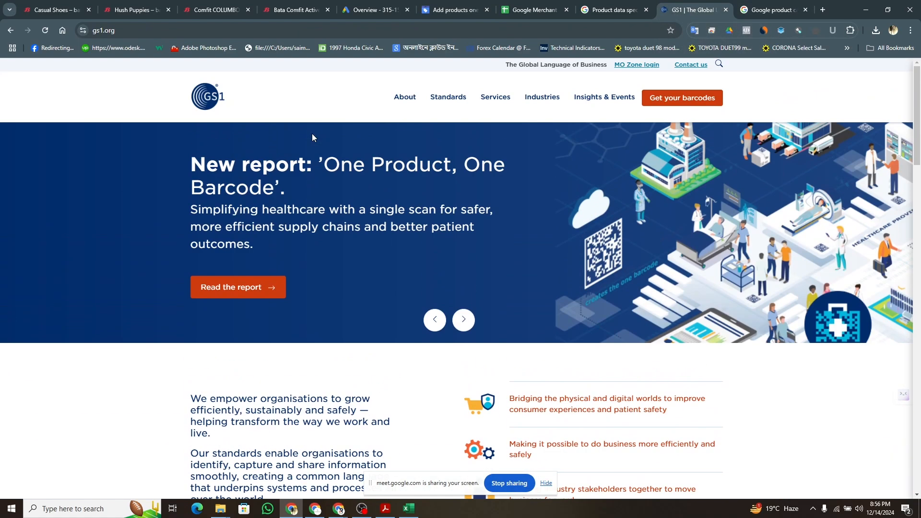
scroll(313, 138, down, 4)
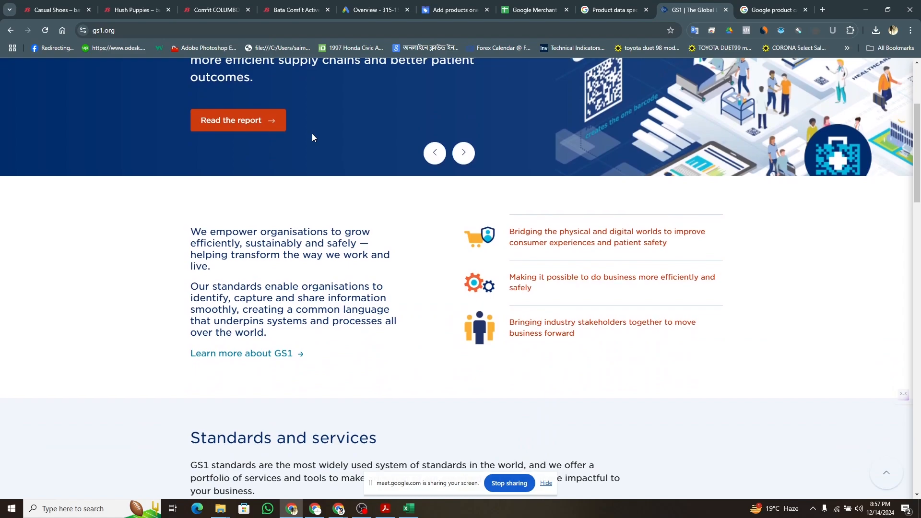
scroll(312, 138, down, 1)
scroll(313, 138, down, 3)
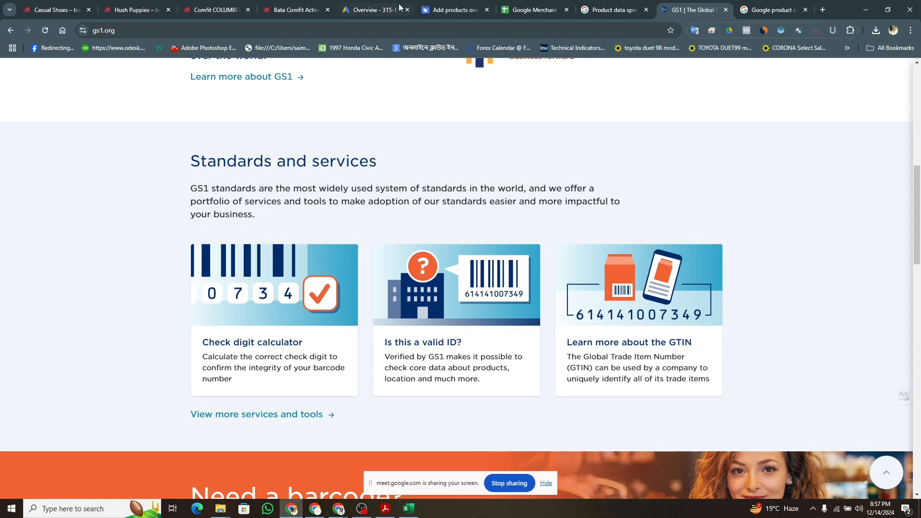
Step: Check the GTIN field in the product form again and go back to the top of the GS1 homepage
click(450, 7)
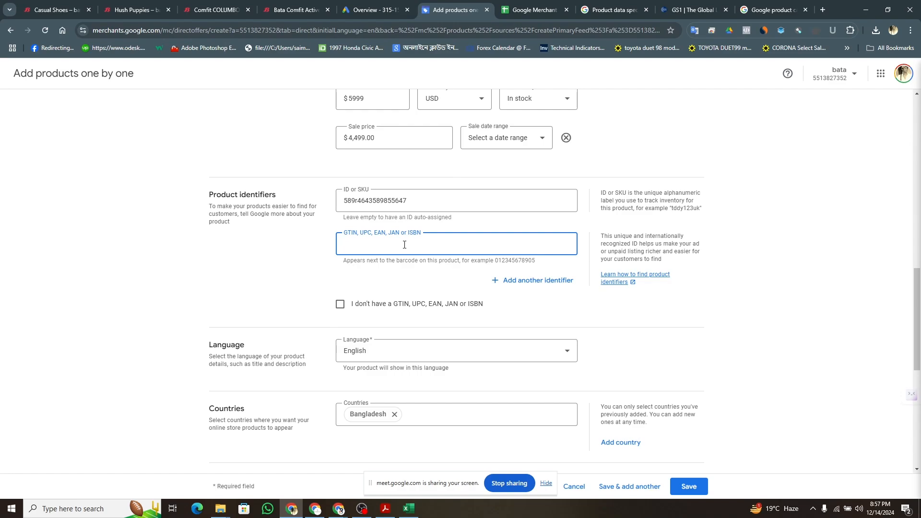
click(686, 13)
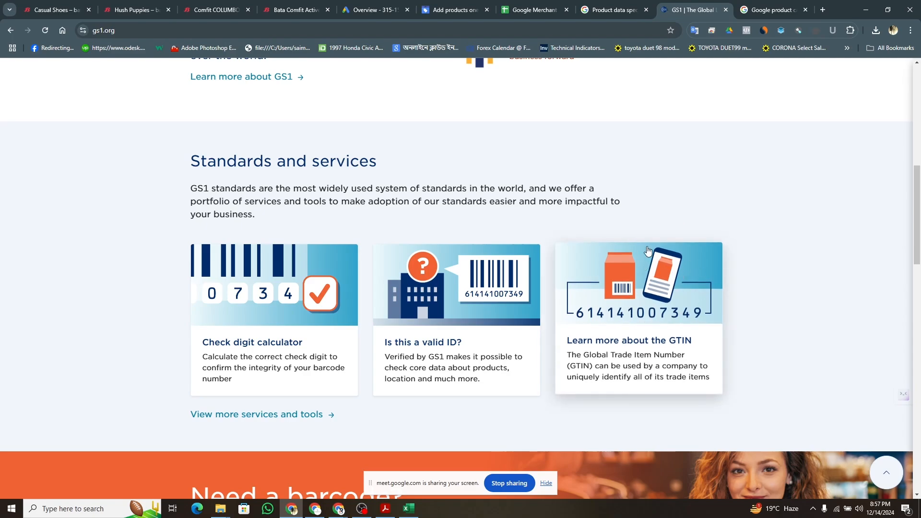
scroll(685, 219, up, 5)
scroll(684, 220, up, 4)
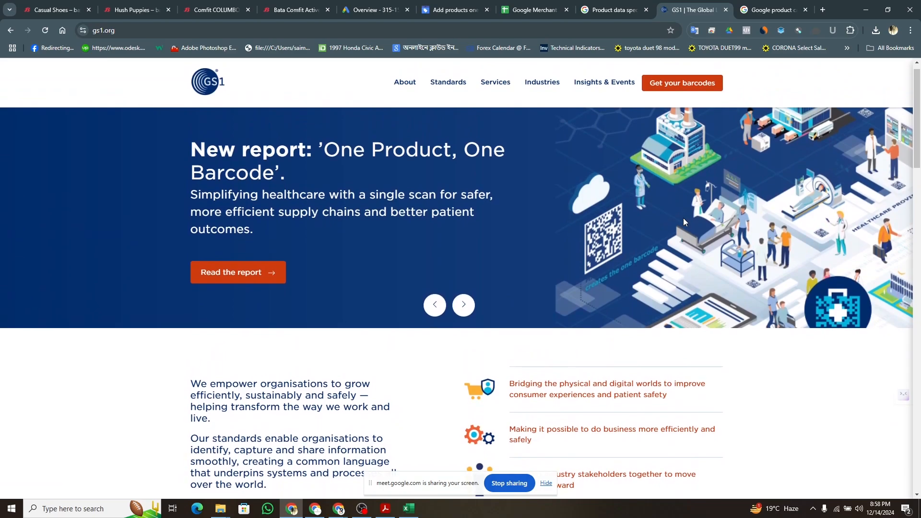
Step: Look through the GS1 homepage down to the GTIN card under Standards and services, and return to the product form
scroll(682, 221, down, 1)
scroll(683, 221, down, 5)
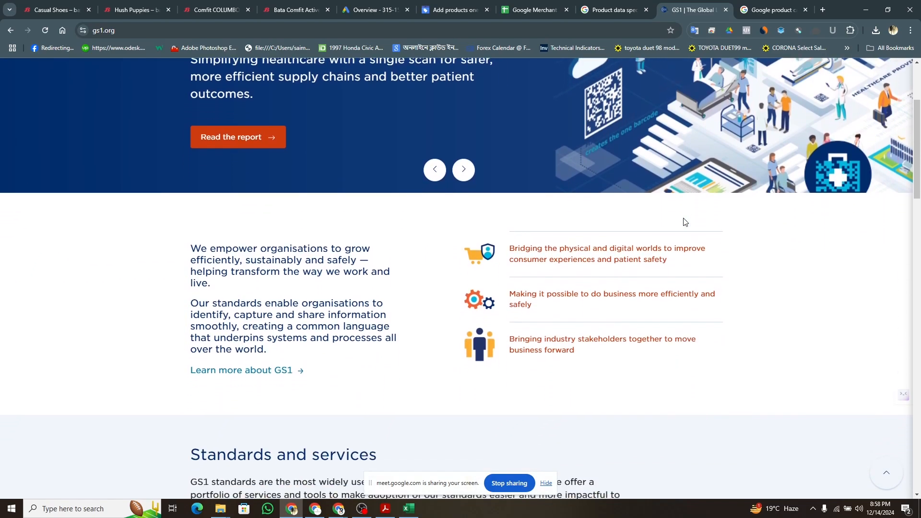
scroll(685, 222, down, 1)
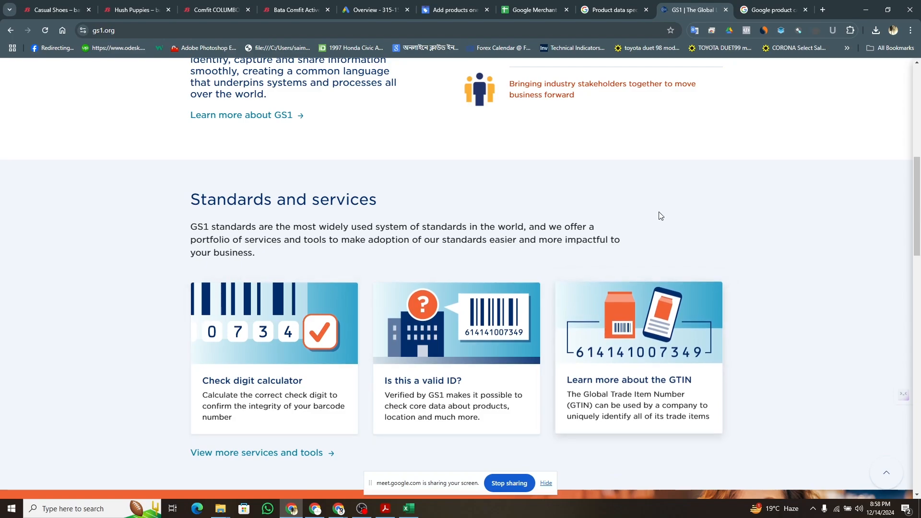
click(462, 6)
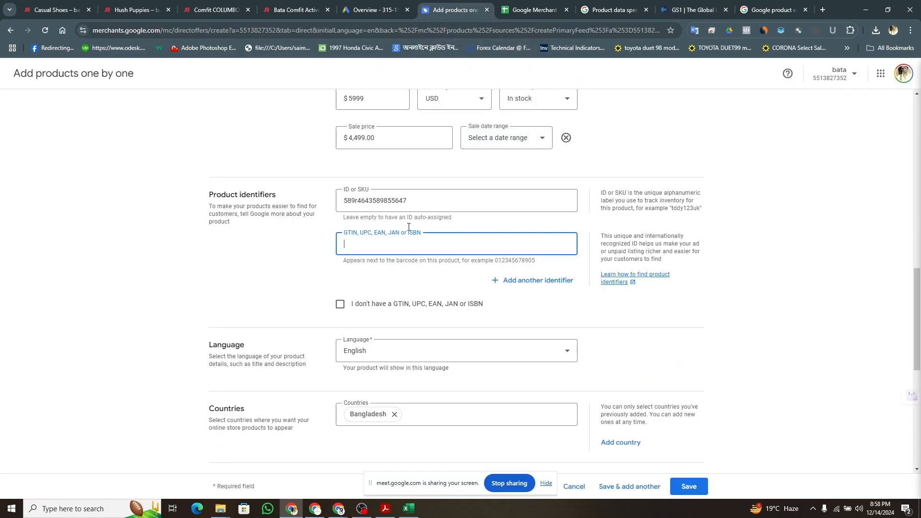
Step: Check the available language choices and the Custom label 0 options in the product form
scroll(399, 247, down, 3)
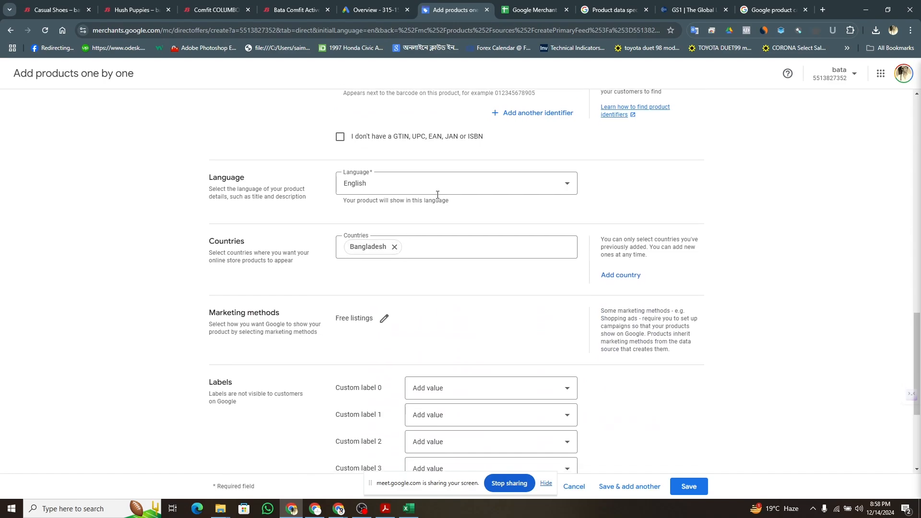
click(452, 185)
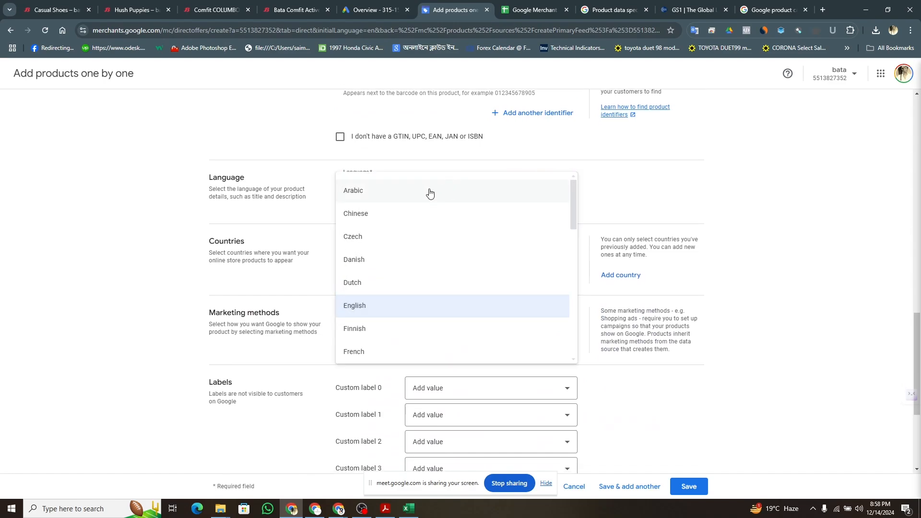
click(267, 187)
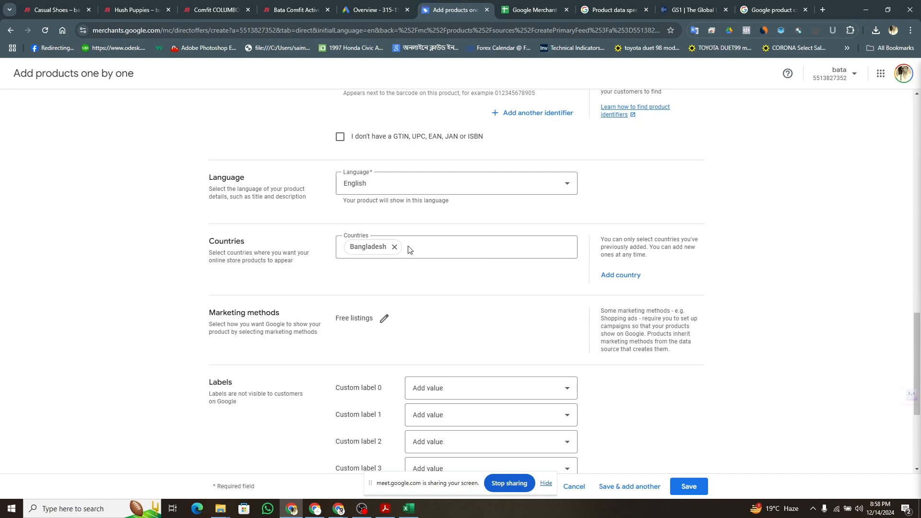
scroll(483, 275, down, 3)
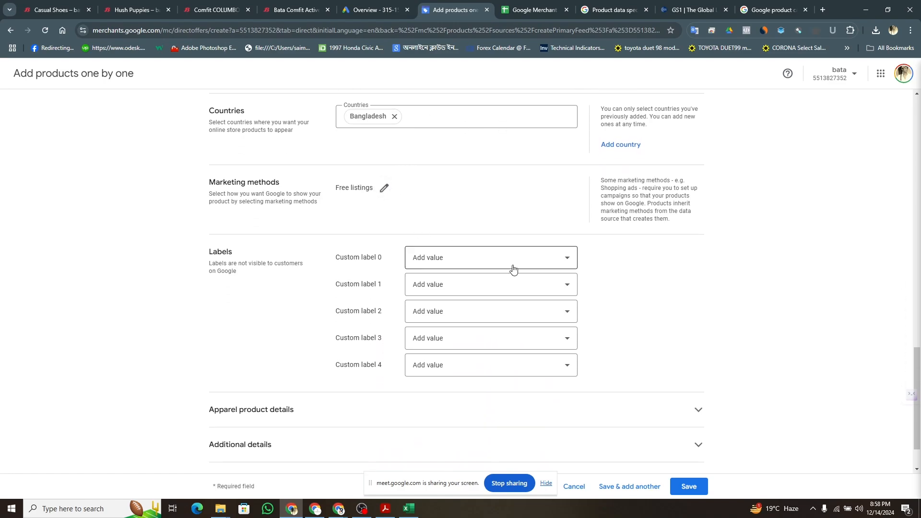
click(563, 259)
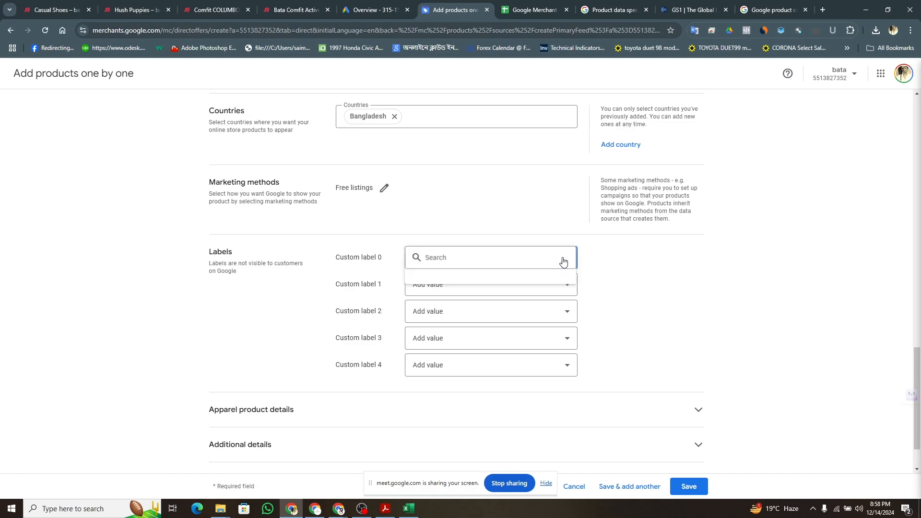
click(619, 275)
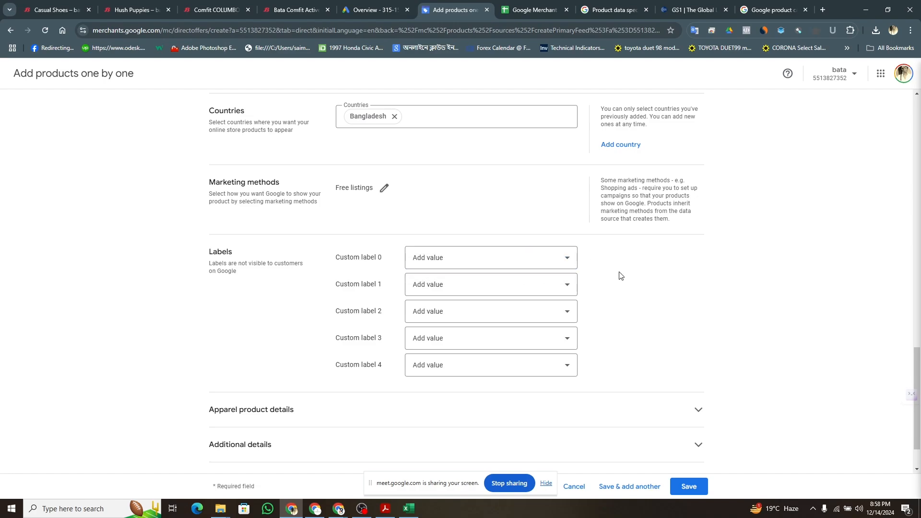
click(564, 261)
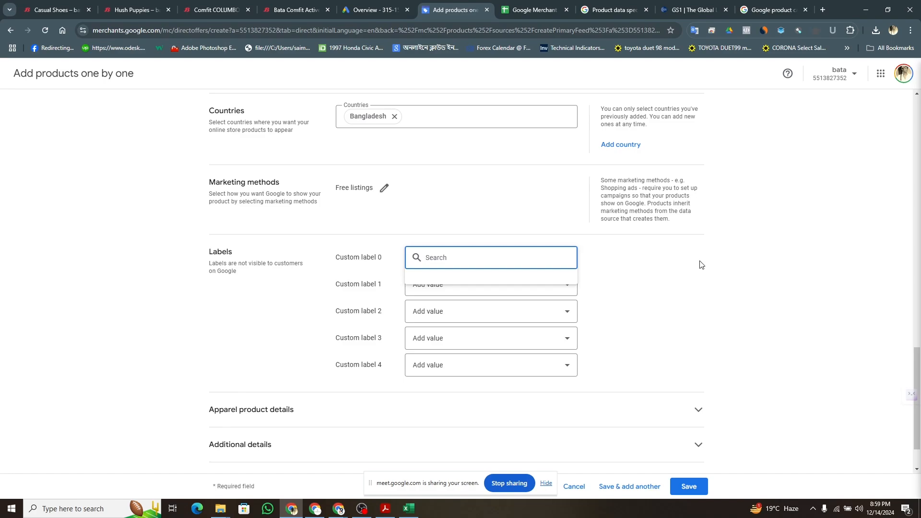
Step: Expand the apparel product details and set the sneaker's size to 9
scroll(699, 263, down, 1)
click(672, 346)
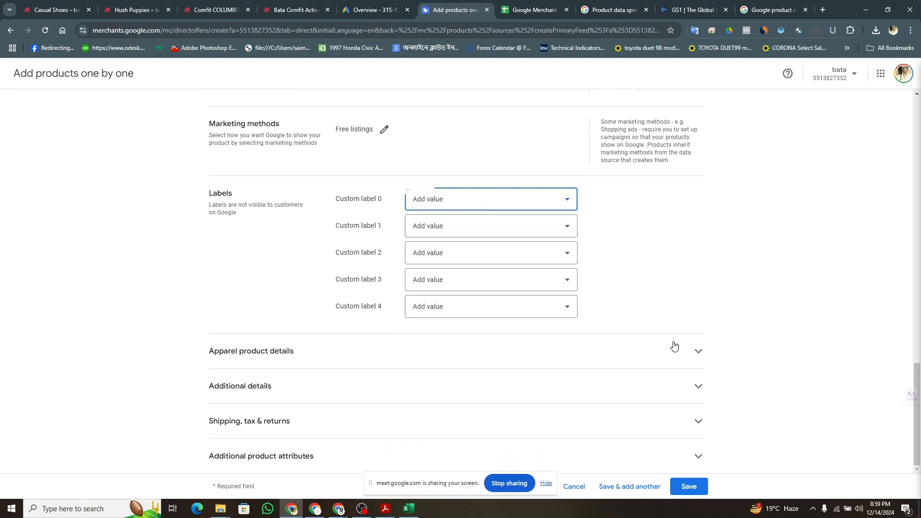
scroll(595, 330, down, 3)
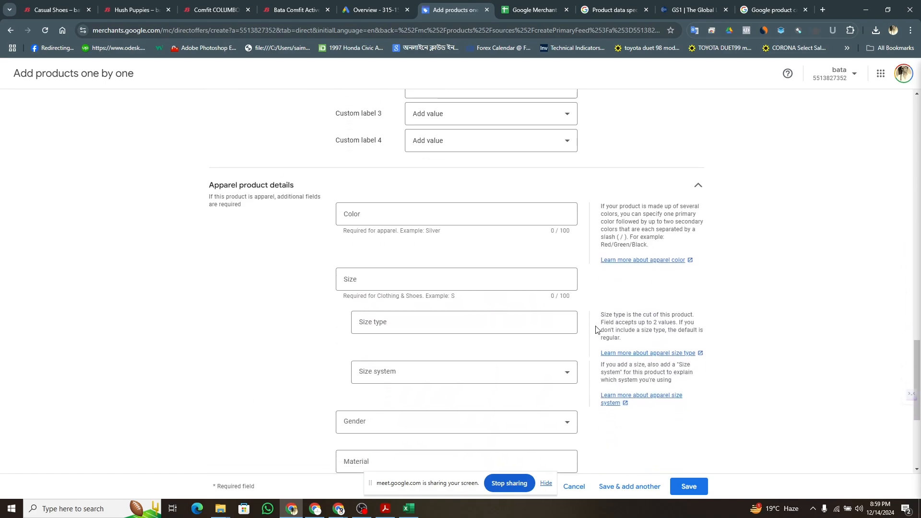
click(445, 214)
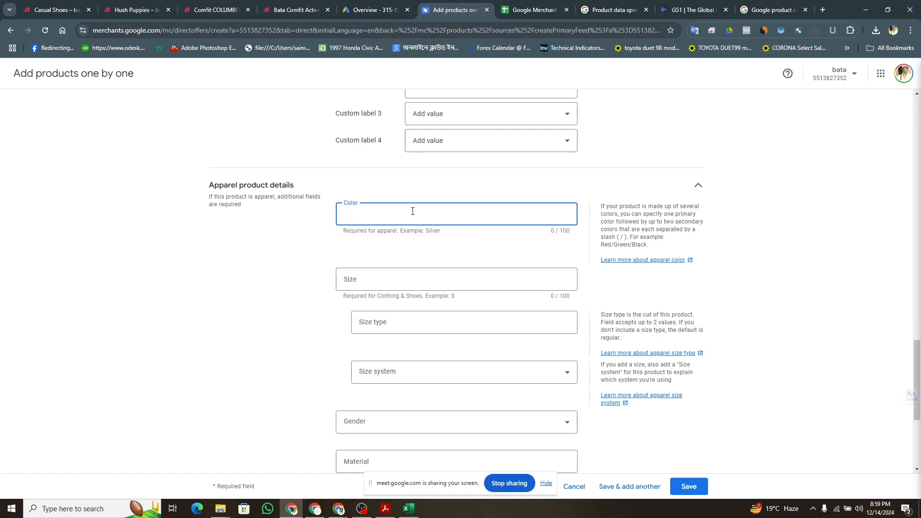
click(384, 278)
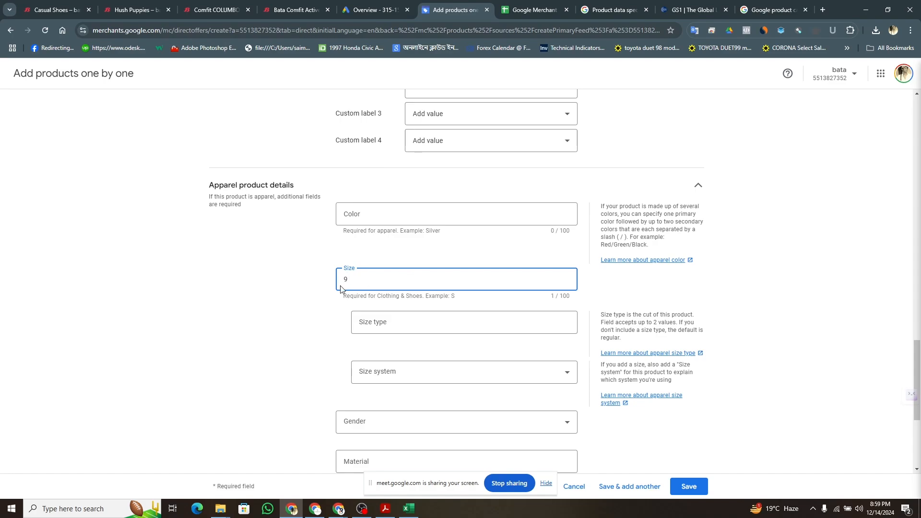
click(363, 309)
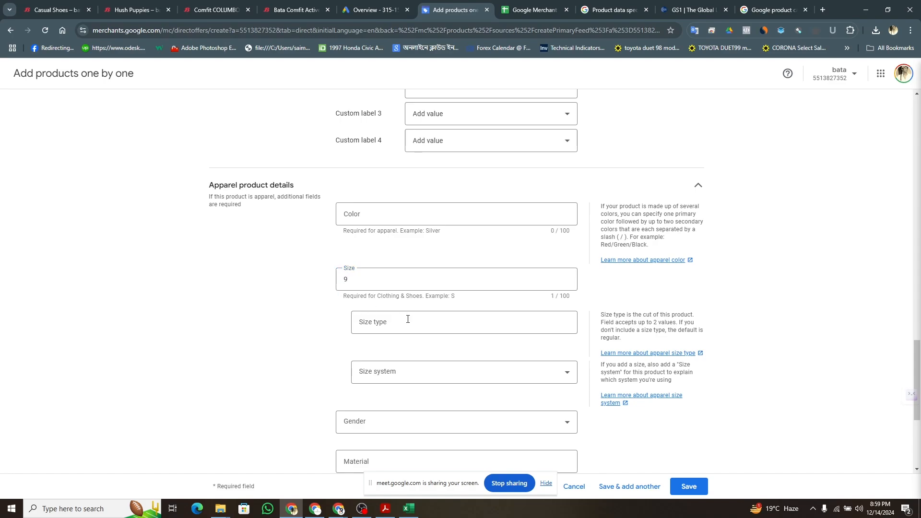
Step: Set the sneaker's gender to Male and its age group to Adult (13+ years old)
scroll(407, 319, down, 2)
click(435, 308)
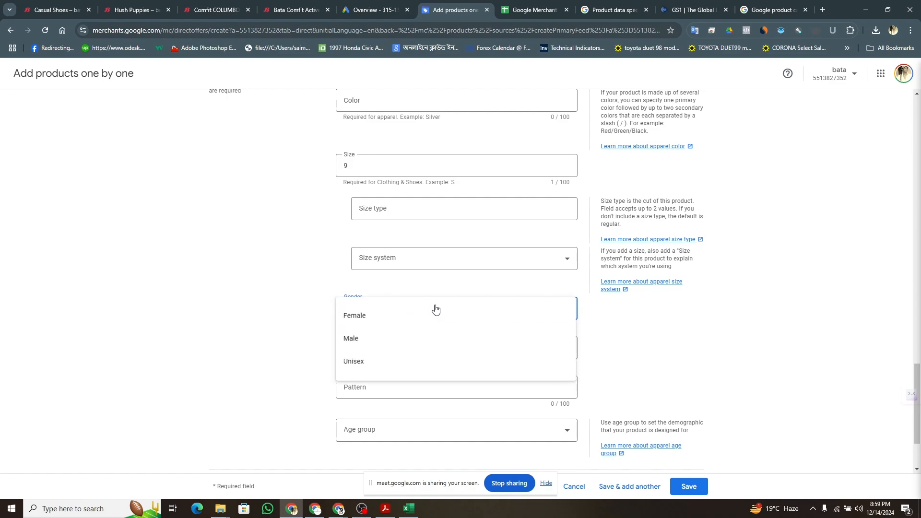
click(370, 343)
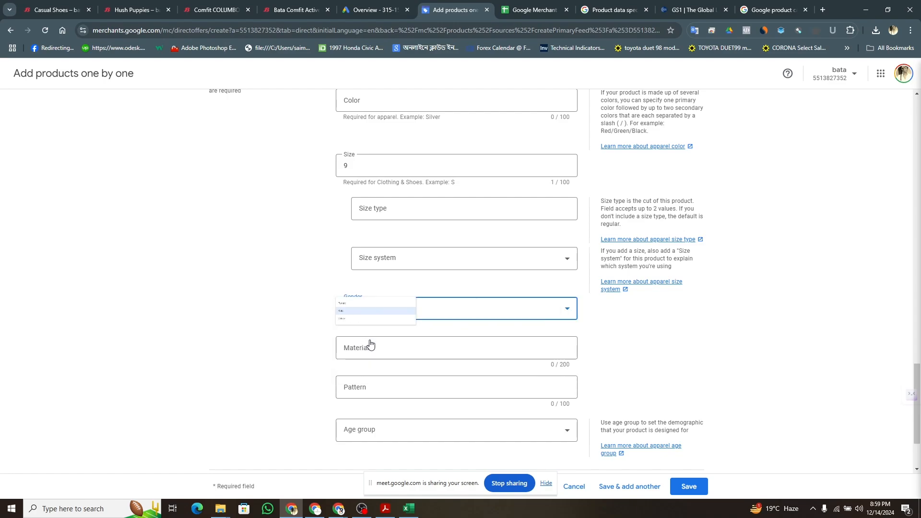
click(408, 347)
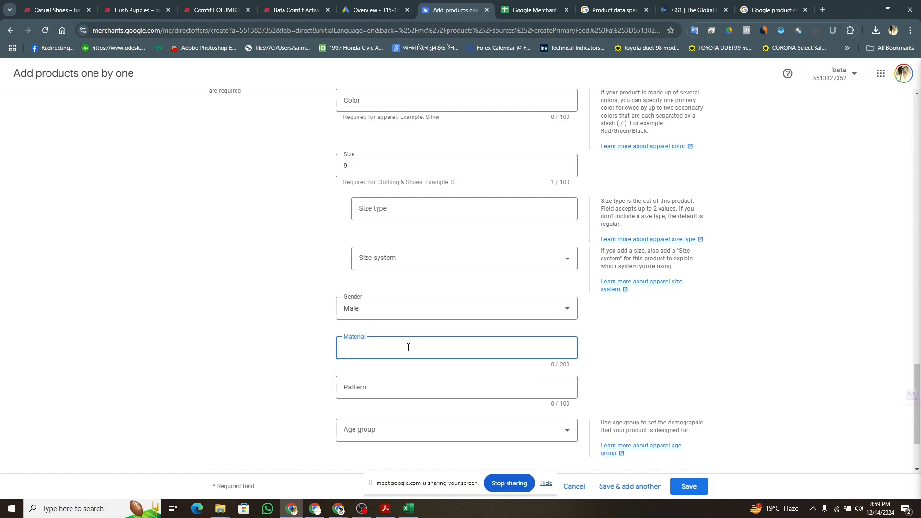
click(425, 395)
click(401, 429)
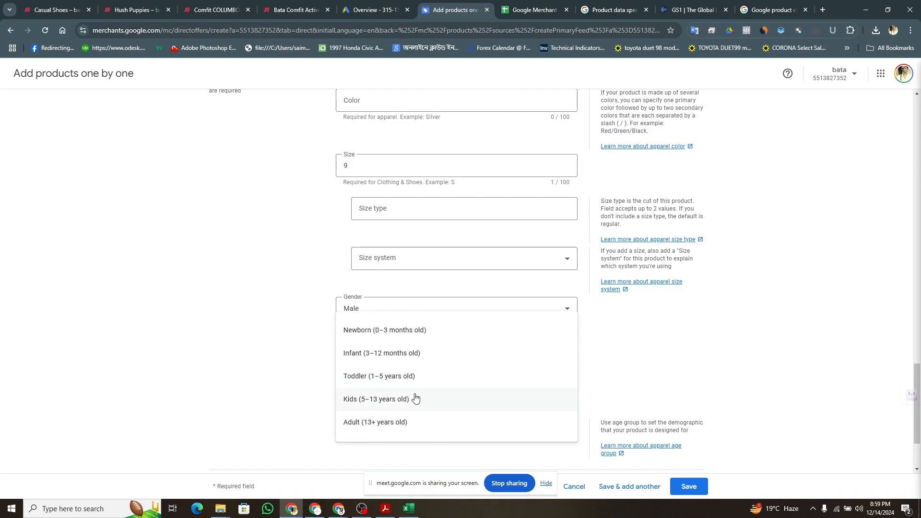
click(369, 422)
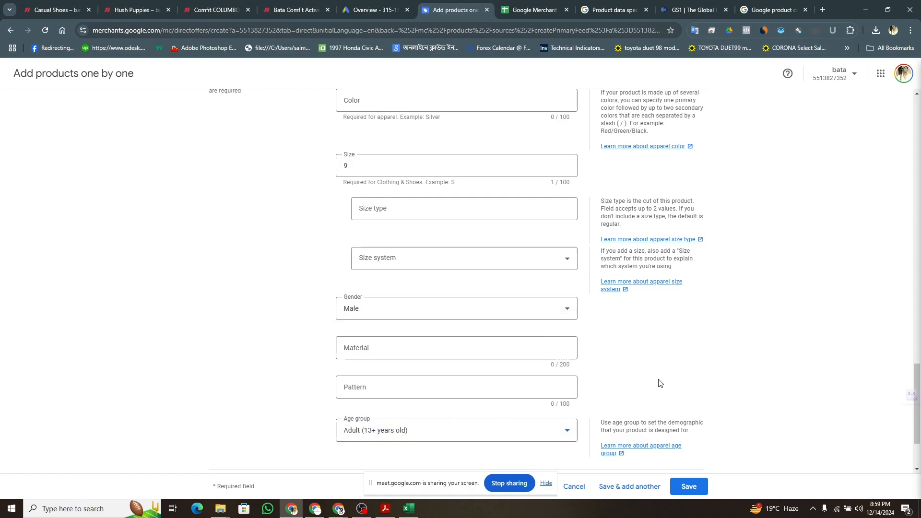
Step: Expand the additional details of the product and go through the fields as far as Item group id
scroll(674, 378, down, 2)
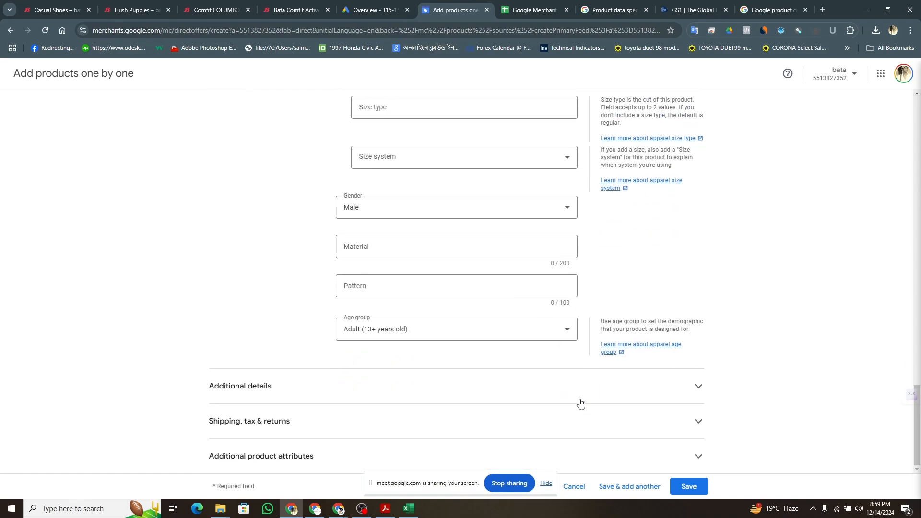
click(580, 402)
scroll(631, 341, down, 4)
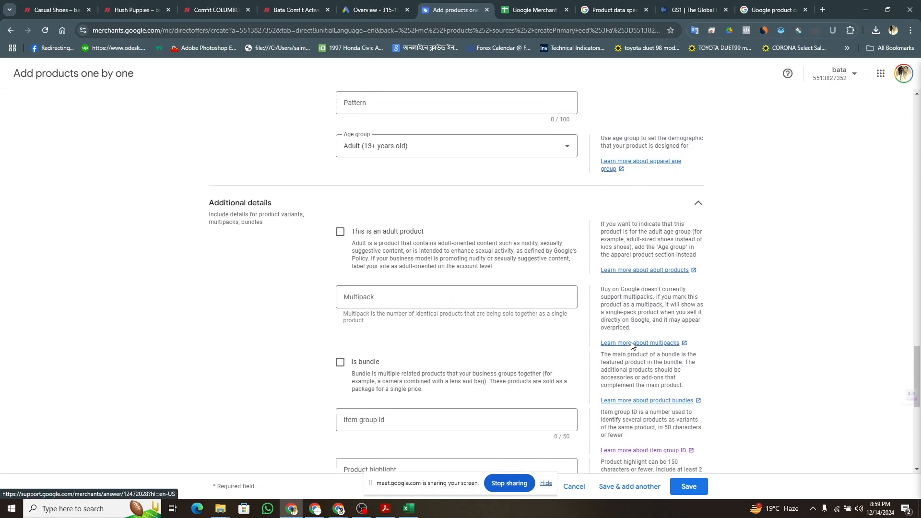
scroll(631, 341, down, 3)
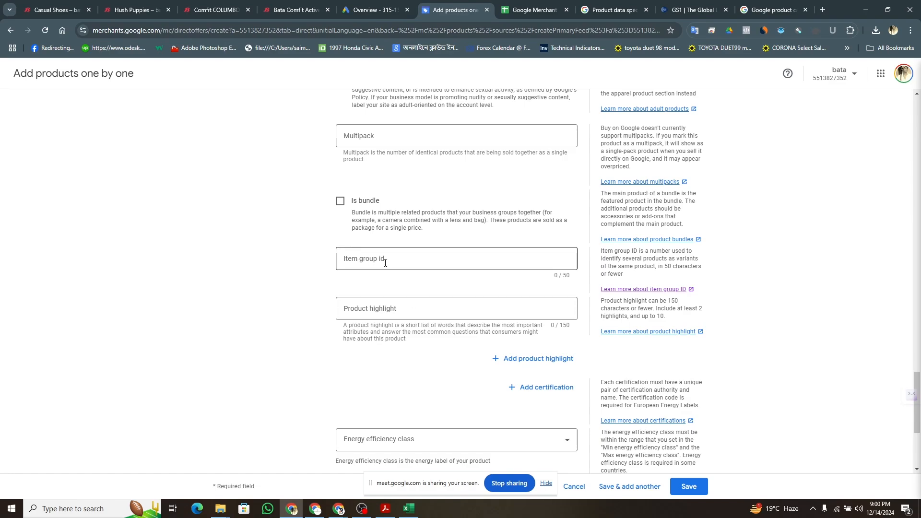
Step: Copy the product code 8011157 from the sneaker's page on the Bata website
click(293, 10)
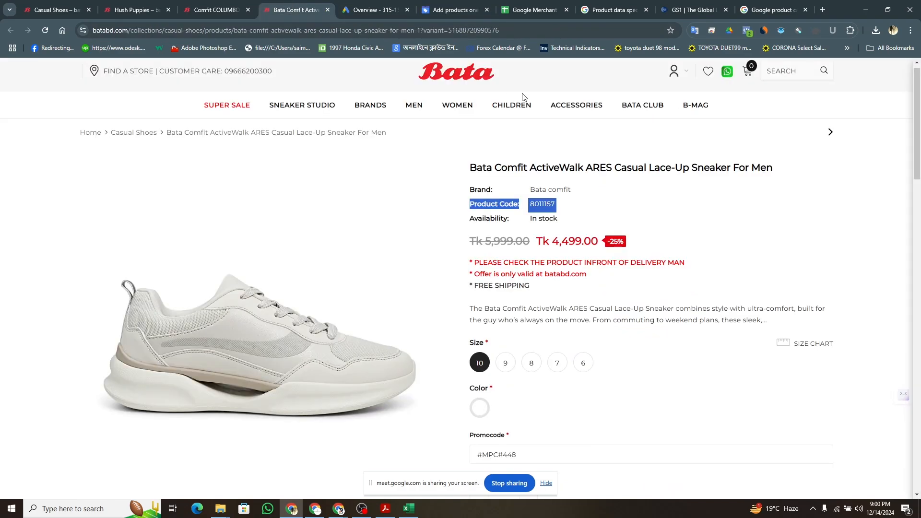
click(578, 212)
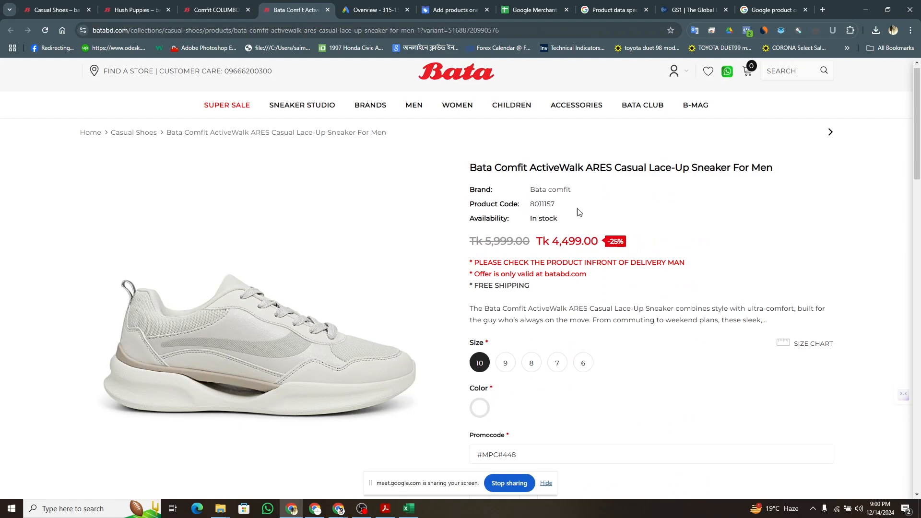
triple_click(542, 207)
double_click(542, 207)
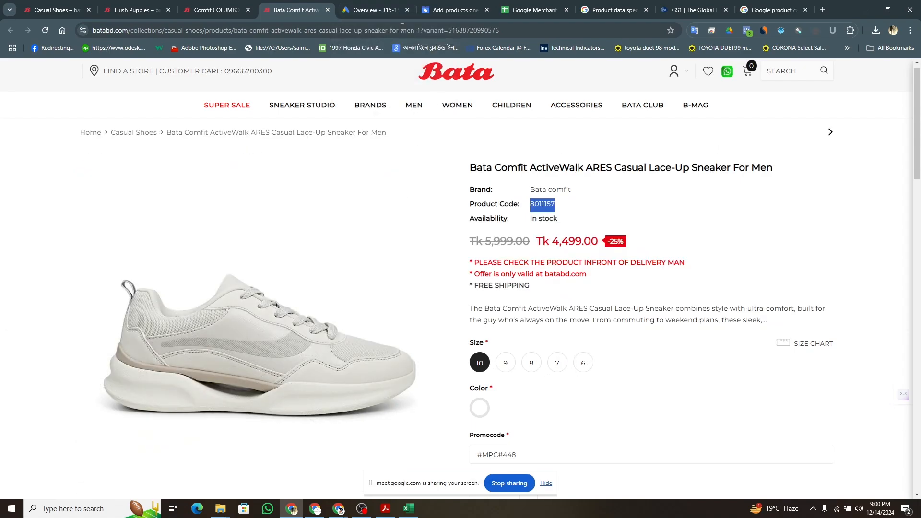
click(452, 13)
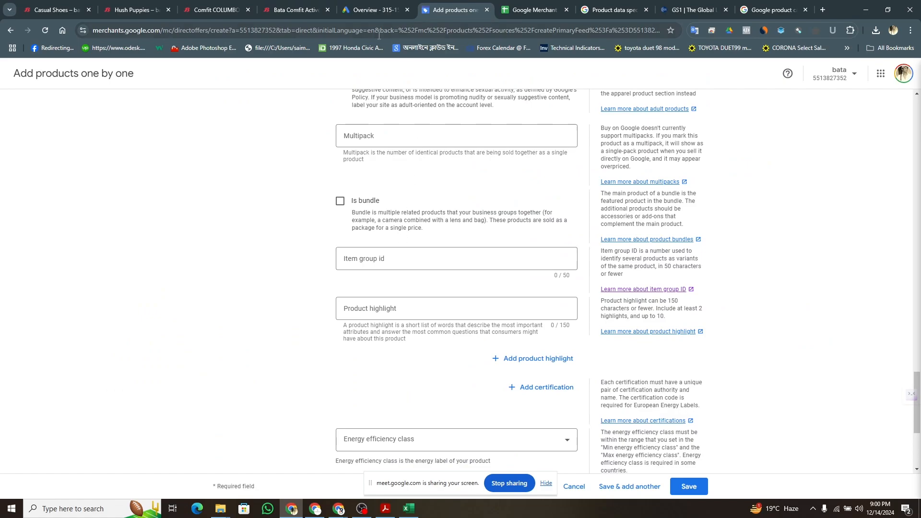
click(305, 5)
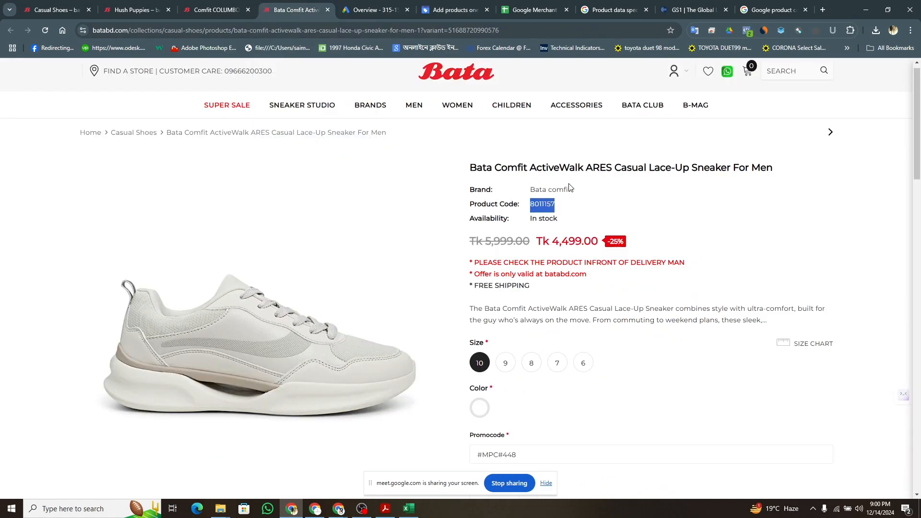
right_click(540, 201)
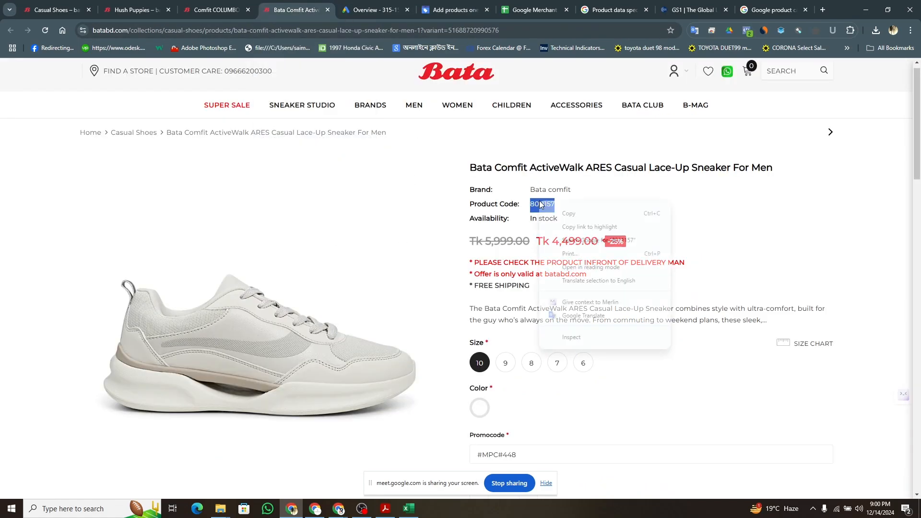
click(566, 207)
Step: Return to the product form and paste the copied product code 8011157 as the Item group id
click(450, 6)
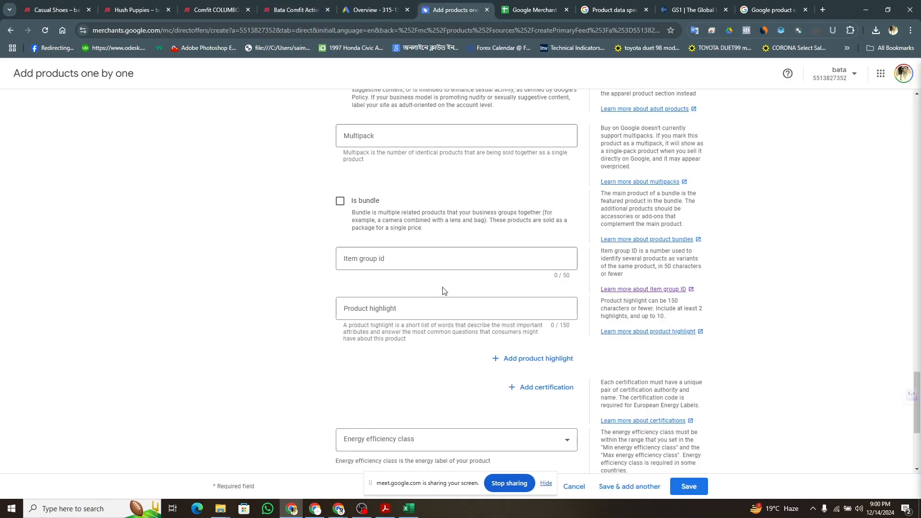
click(393, 308)
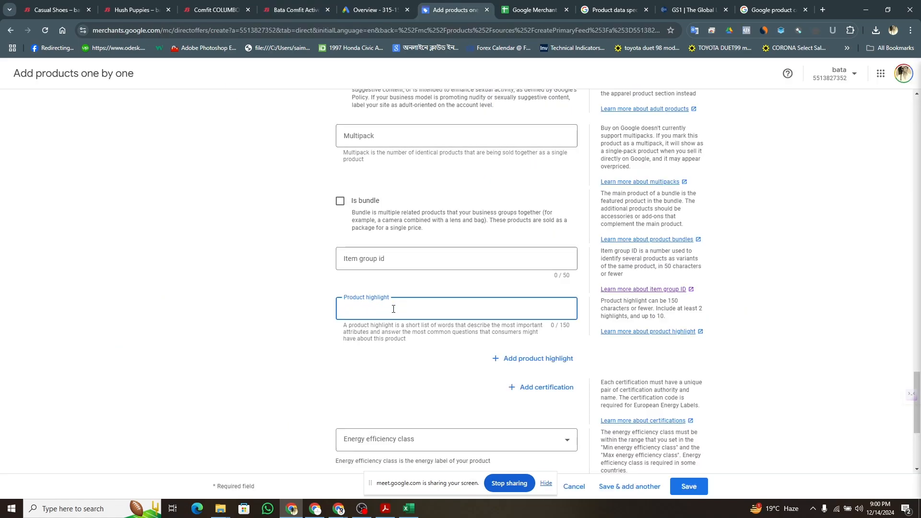
click(377, 258)
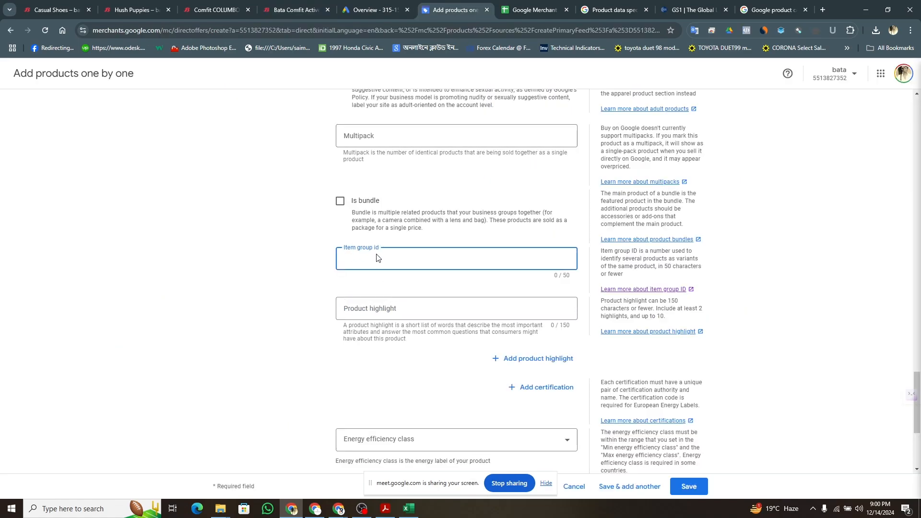
key(ctrl+v)
Step: Review the filled-in product form from the product details and images to the identifiers, language and countries
scroll(424, 288, down, 4)
scroll(424, 317, up, 15)
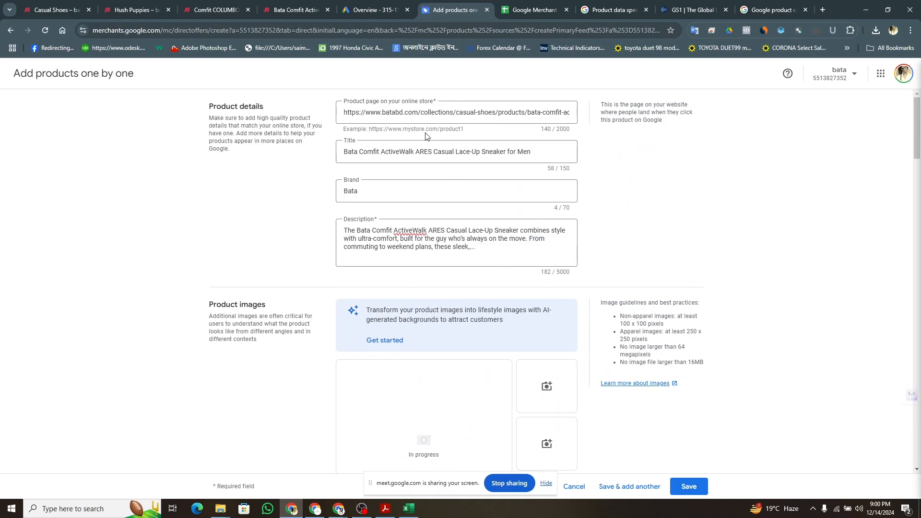
scroll(441, 308, down, 20)
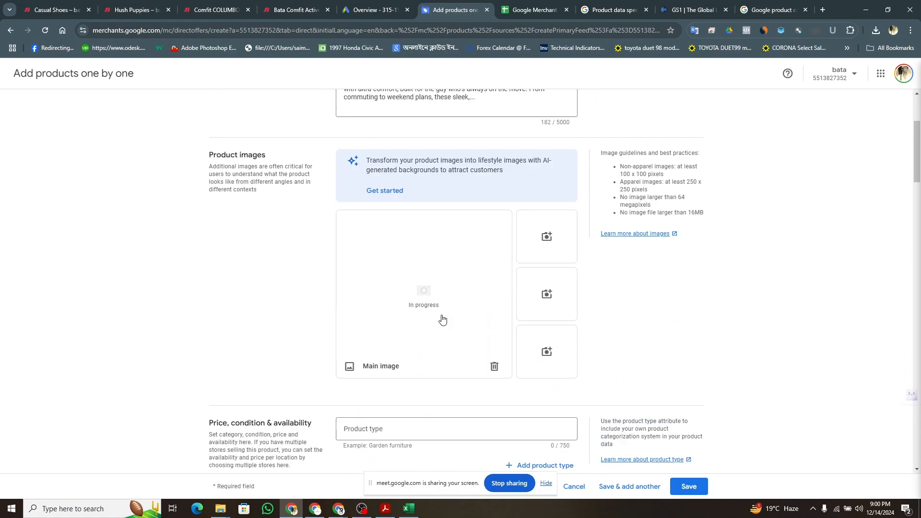
scroll(442, 318, up, 10)
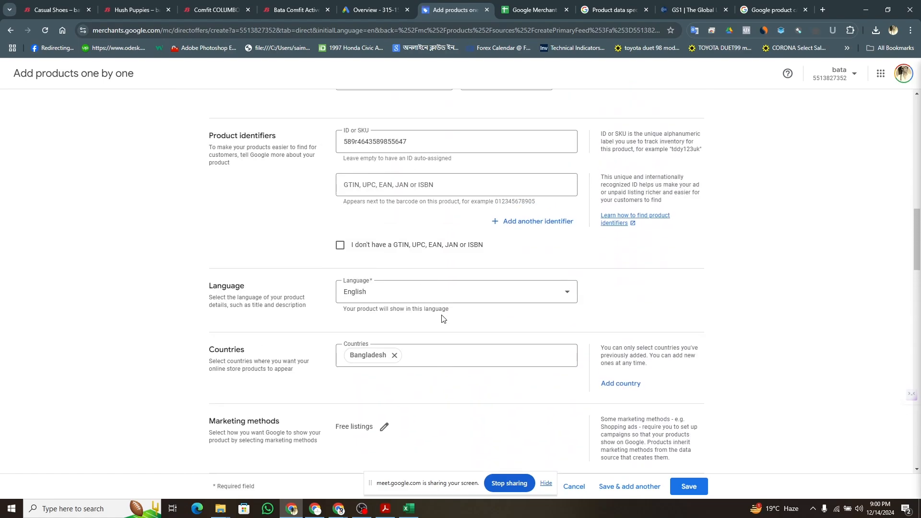
Step: Review the product form from the images, price and identifiers through the labels and apparel details to the Item group id
scroll(442, 318, up, 5)
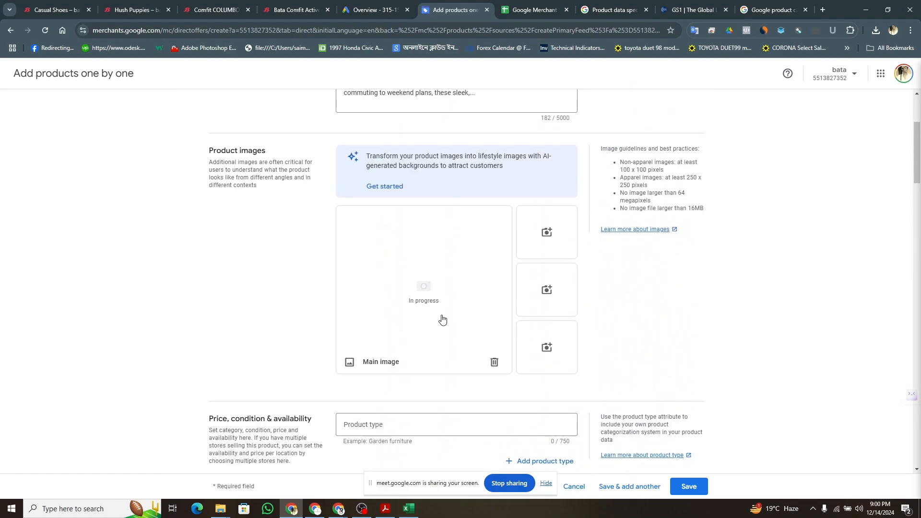
scroll(441, 318, down, 8)
scroll(441, 318, down, 1)
scroll(451, 240, up, 3)
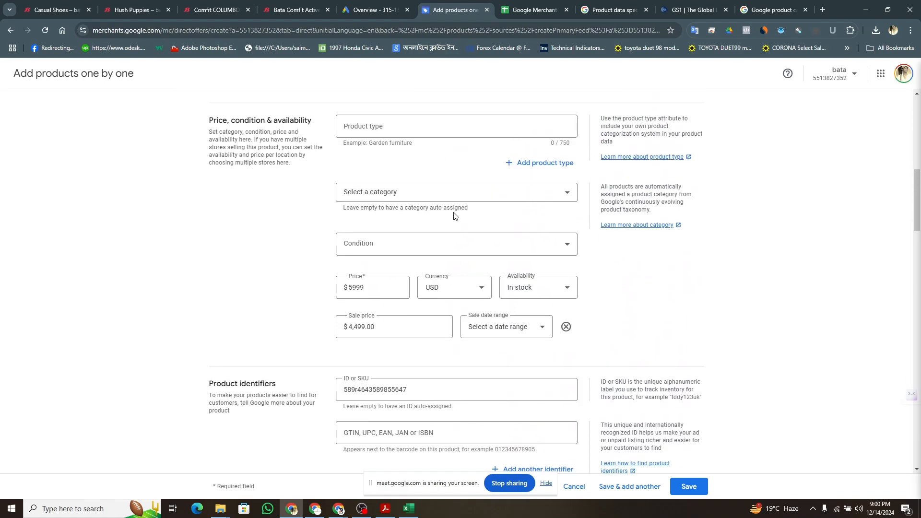
scroll(336, 424, down, 2)
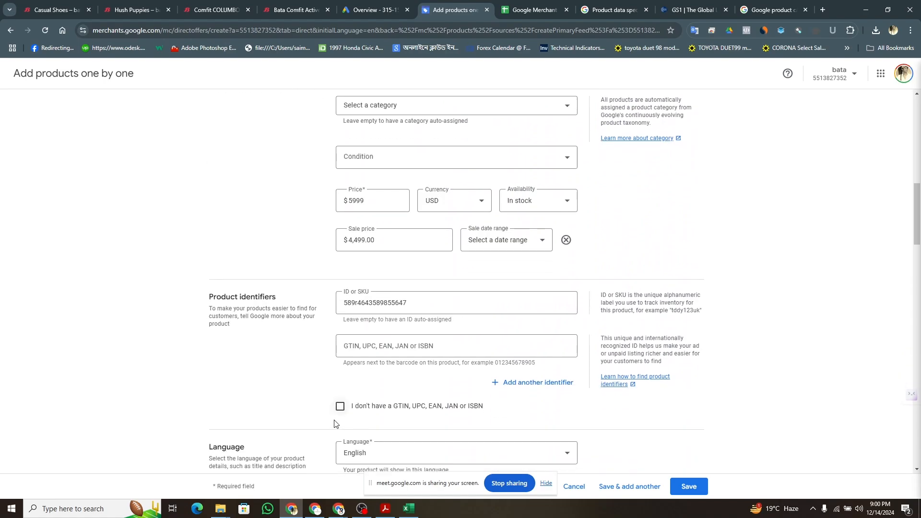
click(412, 286)
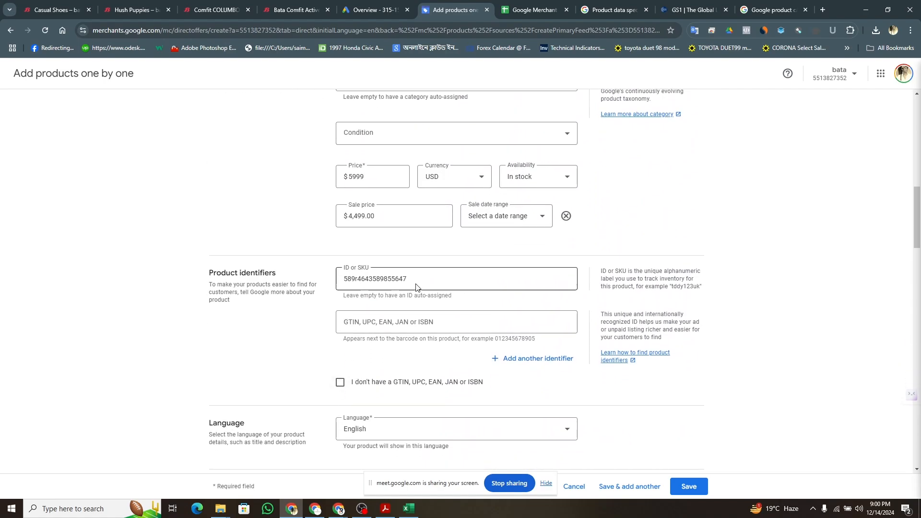
scroll(416, 288, down, 4)
scroll(416, 287, down, 4)
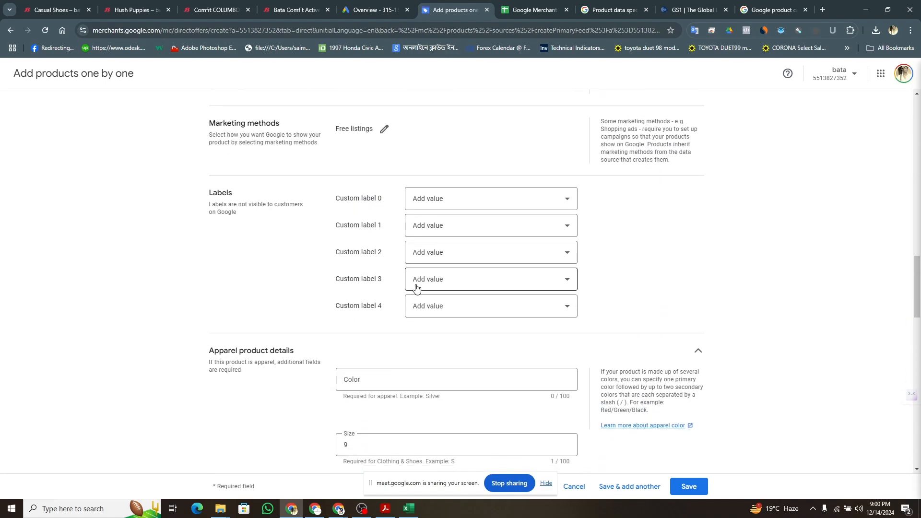
scroll(416, 287, down, 4)
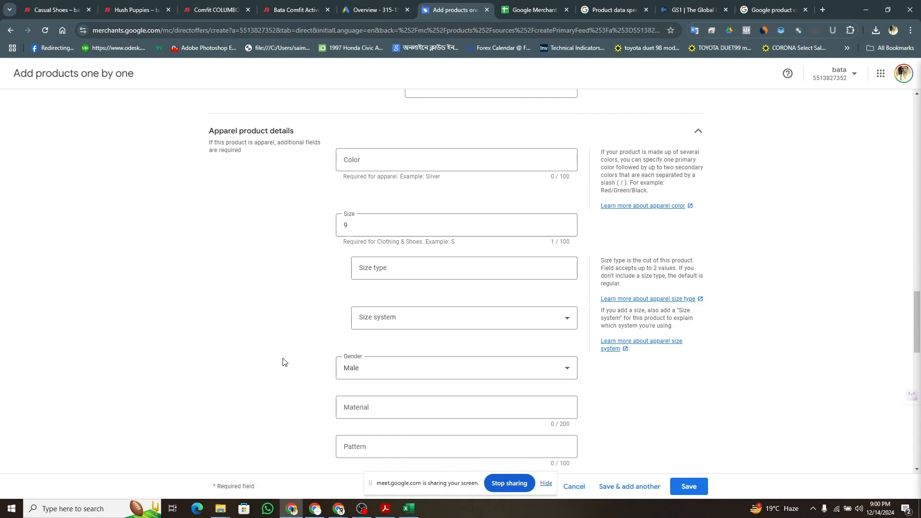
scroll(284, 367, down, 11)
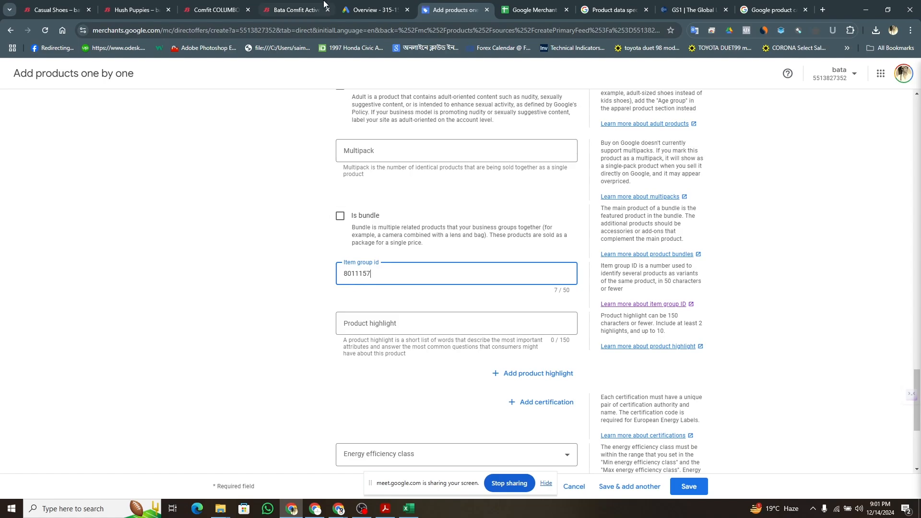
Step: On the sneaker's Bata page, go through the size variants 9, 8, 7, 6 and 10 to compare their product code
click(298, 9)
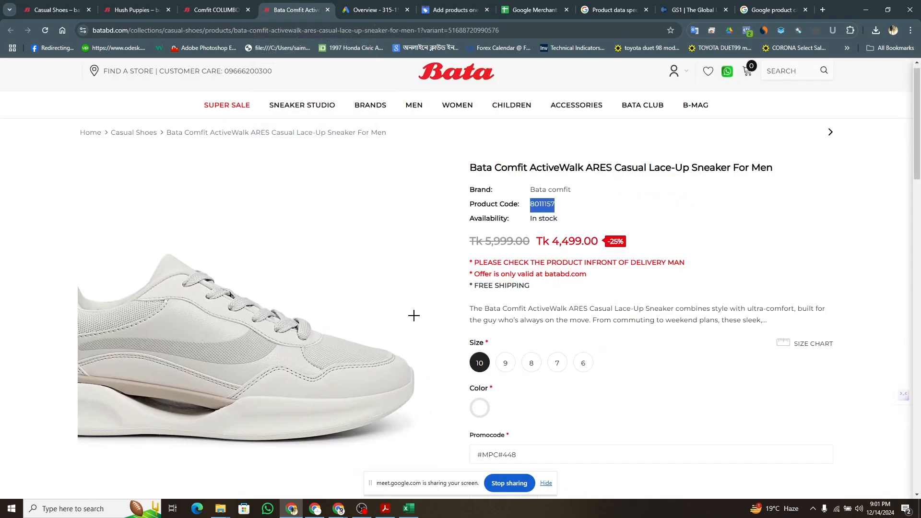
click(507, 370)
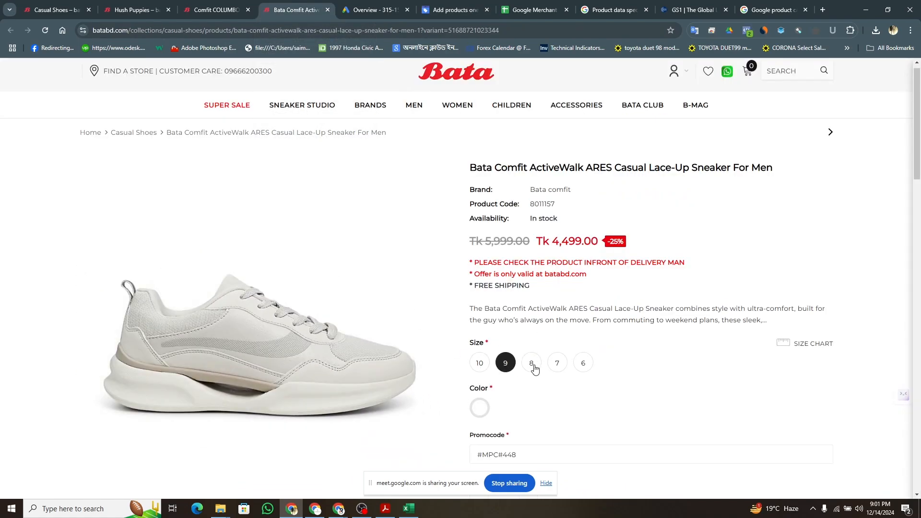
click(532, 365)
click(565, 367)
click(581, 367)
click(487, 366)
Step: Return to the product form, expand Shipping, tax & returns and Additional product attributes, and look through their fields
click(453, 10)
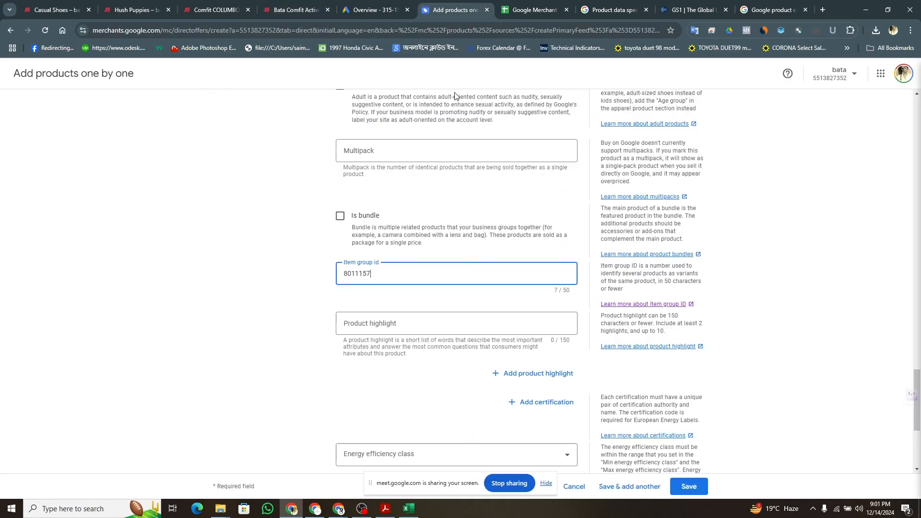
scroll(394, 351, down, 5)
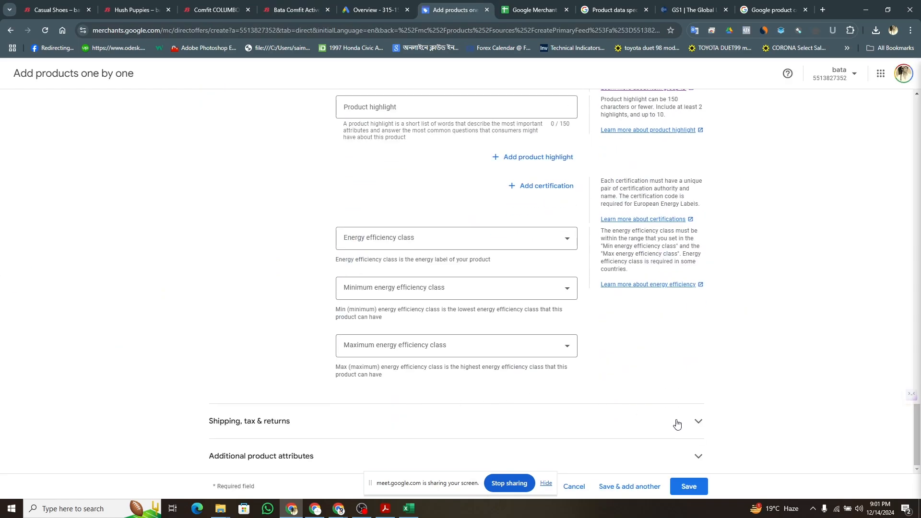
click(697, 422)
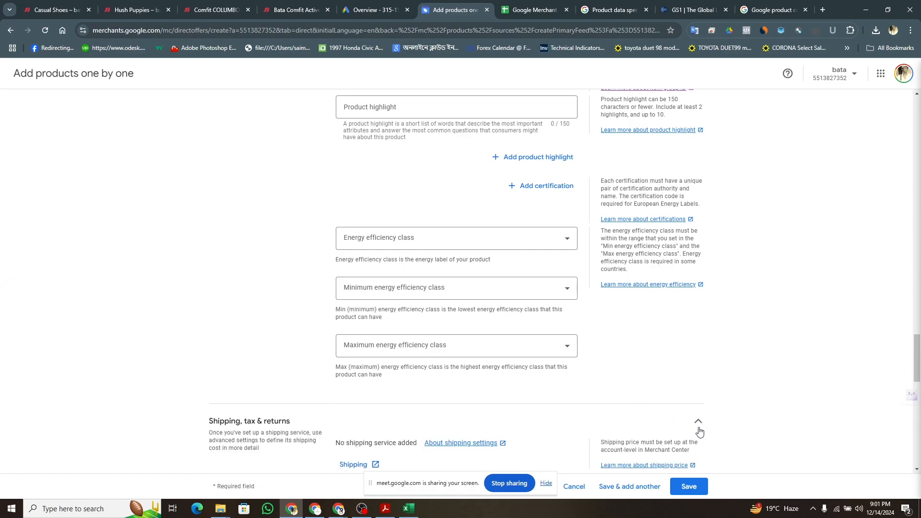
scroll(683, 369, down, 4)
scroll(684, 370, down, 10)
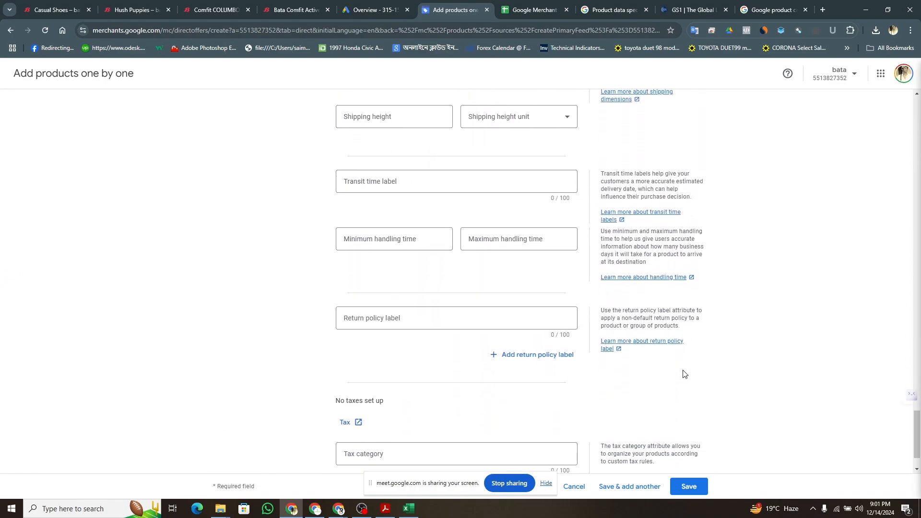
click(687, 461)
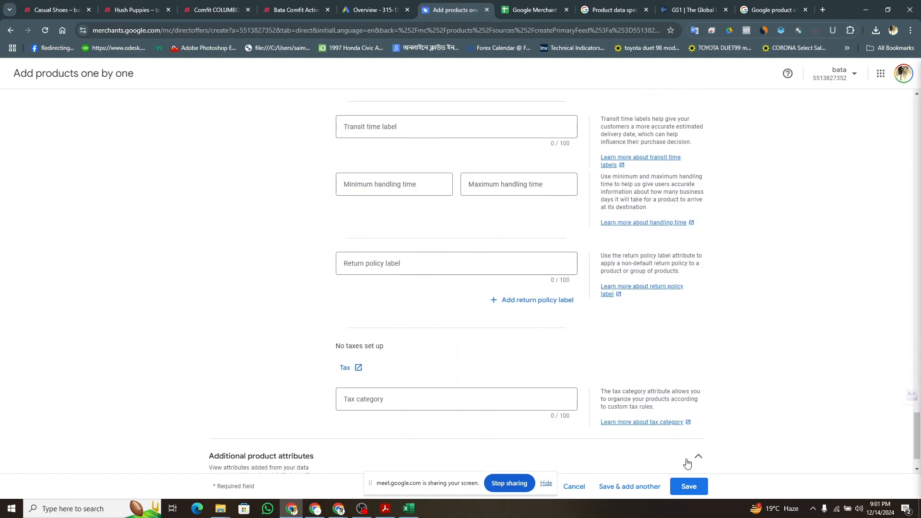
scroll(743, 340, down, 1)
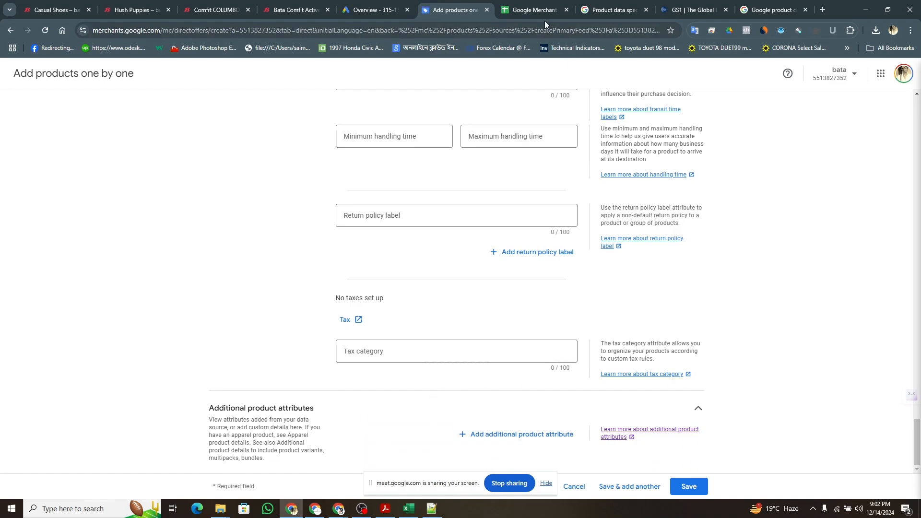
Step: Switch to the Product data specification help article and read the Basic product data requirements for the ID attribute
click(606, 10)
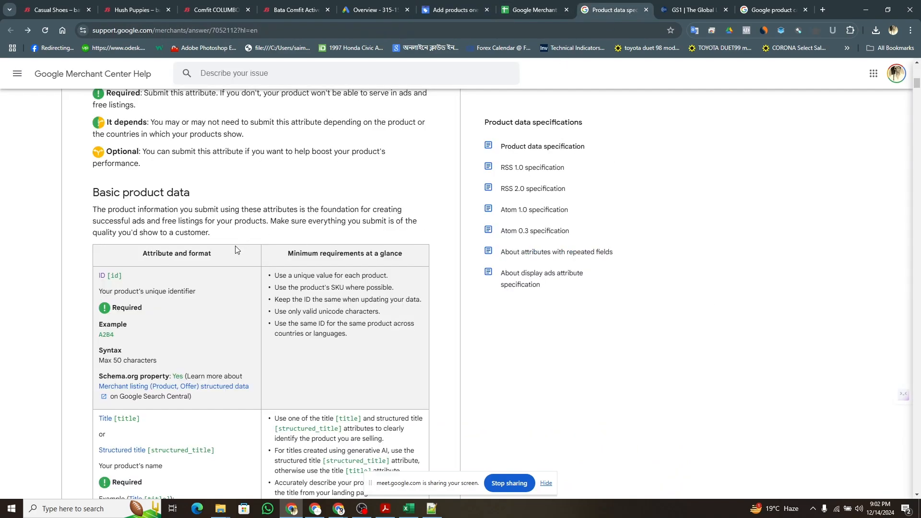
scroll(227, 263, down, 2)
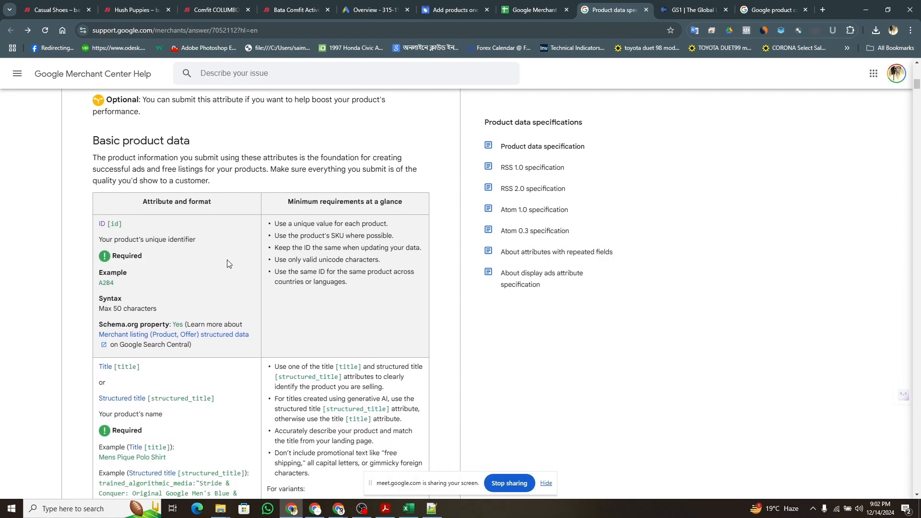
Step: Read the ID, title and description attribute requirements under Basic product data in the product data specification
scroll(227, 263, down, 2)
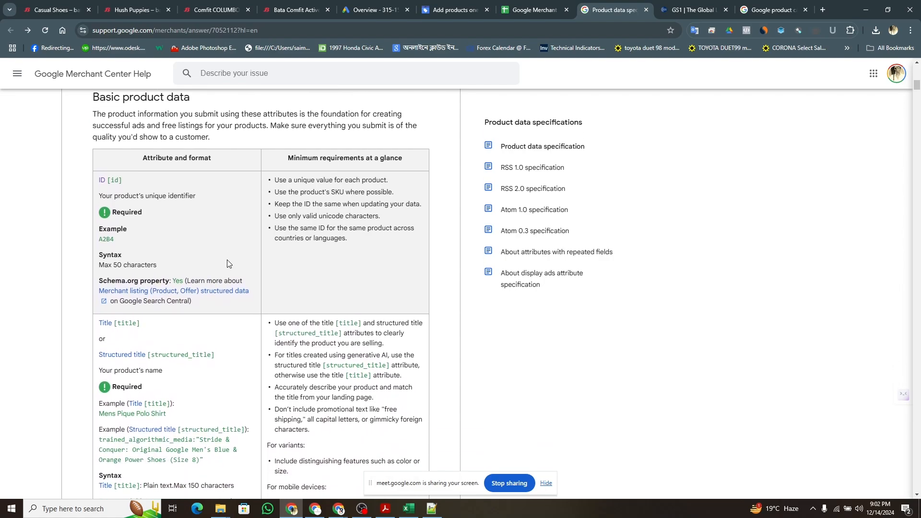
scroll(228, 263, down, 3)
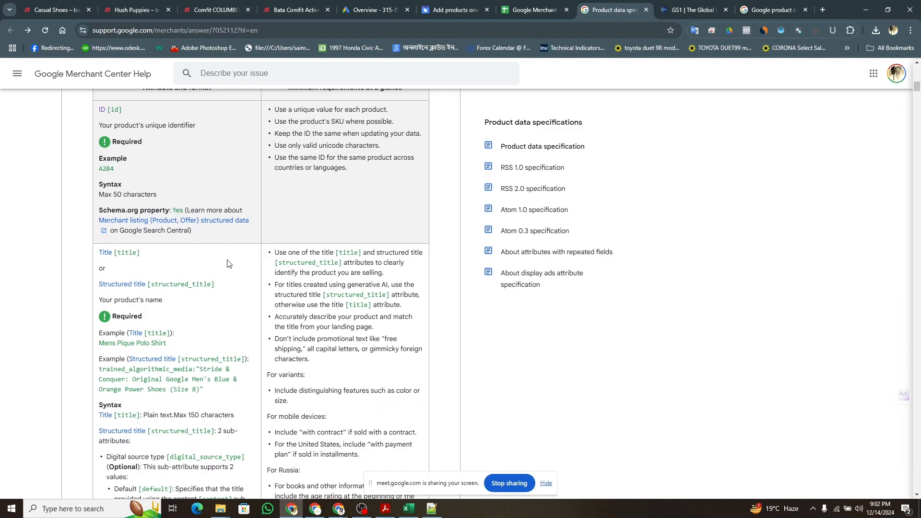
scroll(227, 263, down, 3)
scroll(228, 263, up, 2)
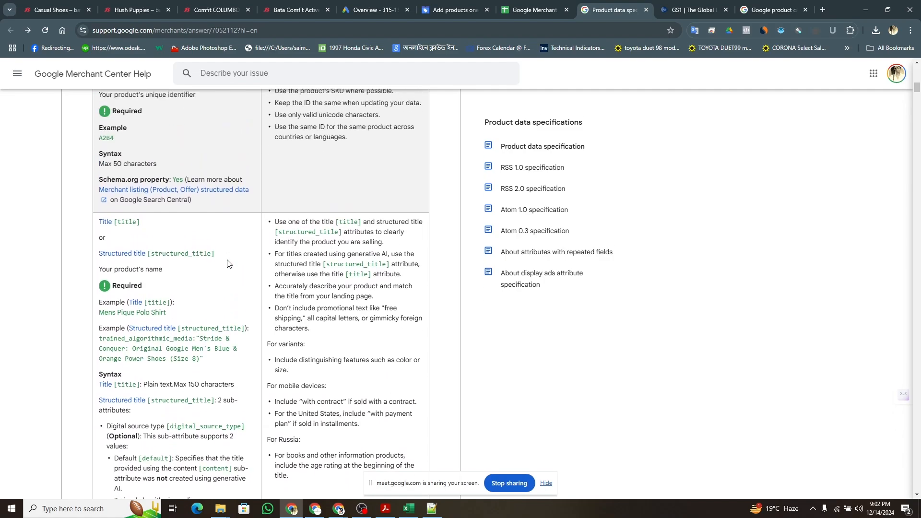
scroll(227, 263, down, 12)
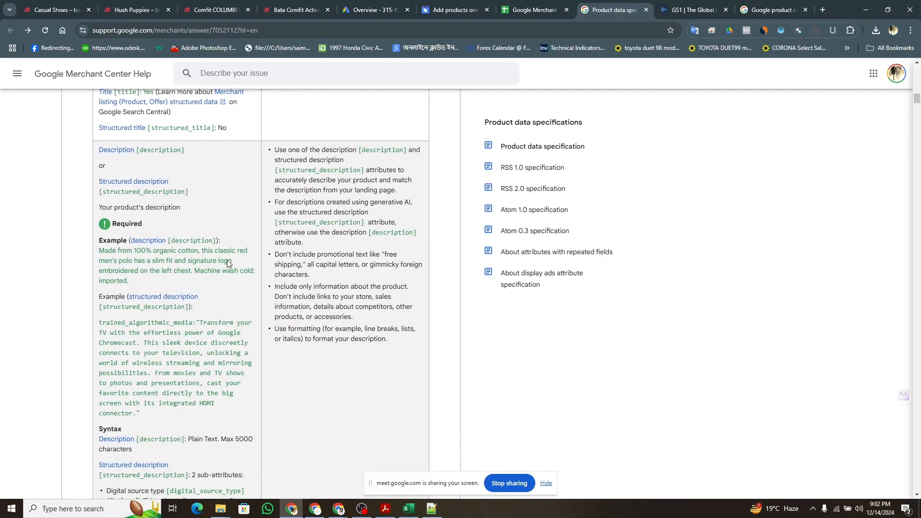
scroll(227, 260, down, 11)
scroll(226, 260, up, 16)
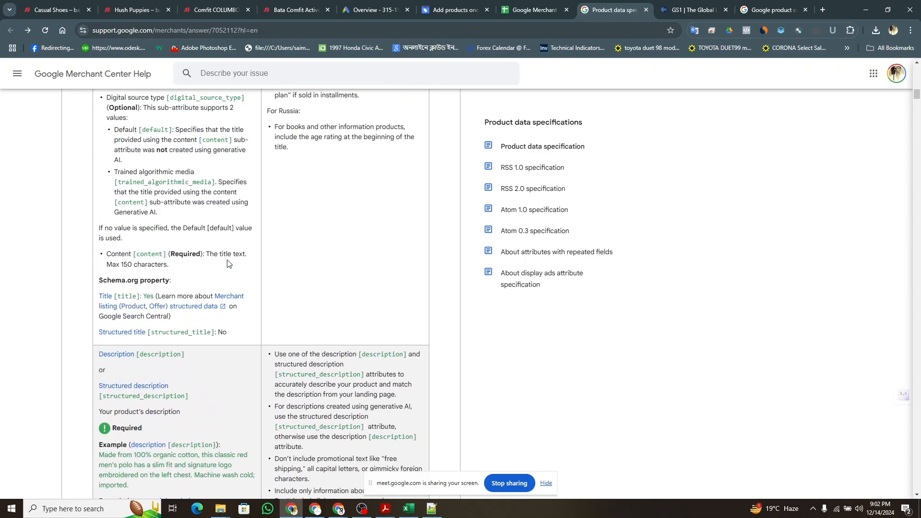
scroll(228, 263, up, 6)
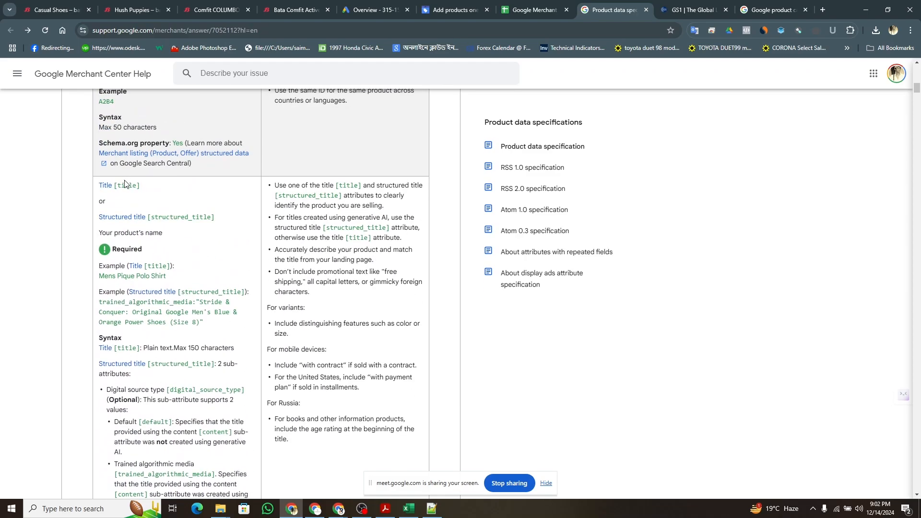
Step: Open the help article for the title attribute and review its usage, format limits, example entries and minimum requirements
click(124, 187)
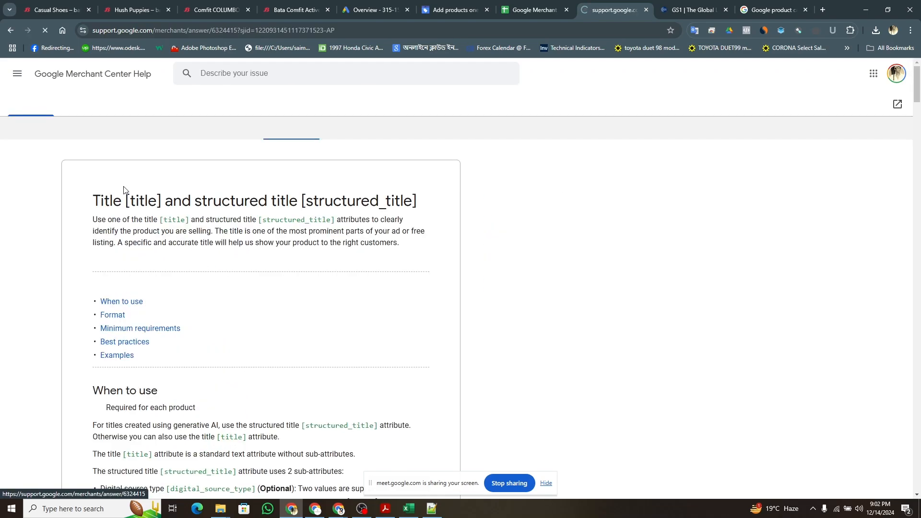
scroll(276, 395, down, 13)
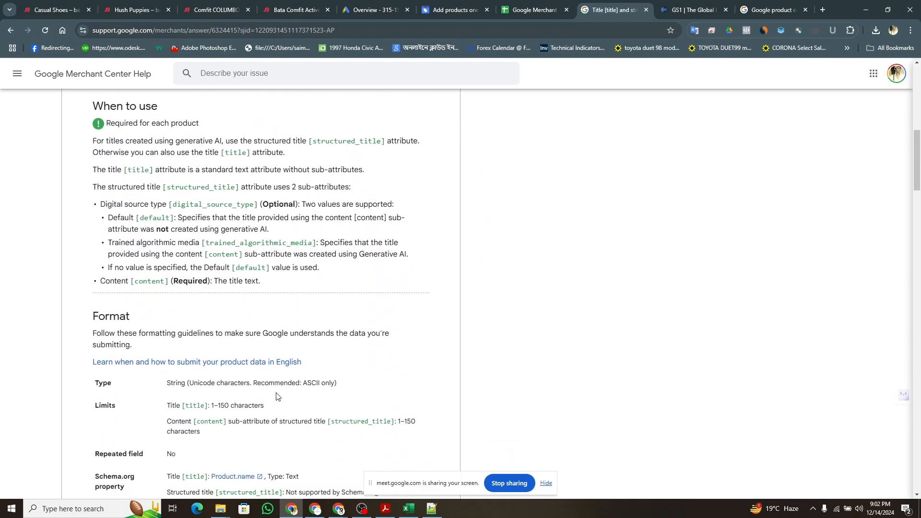
scroll(276, 396, down, 3)
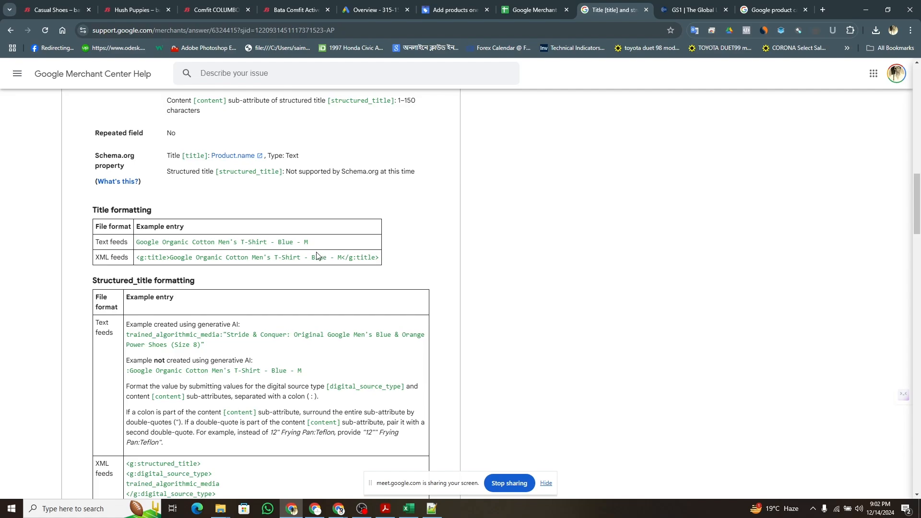
scroll(252, 365, down, 9)
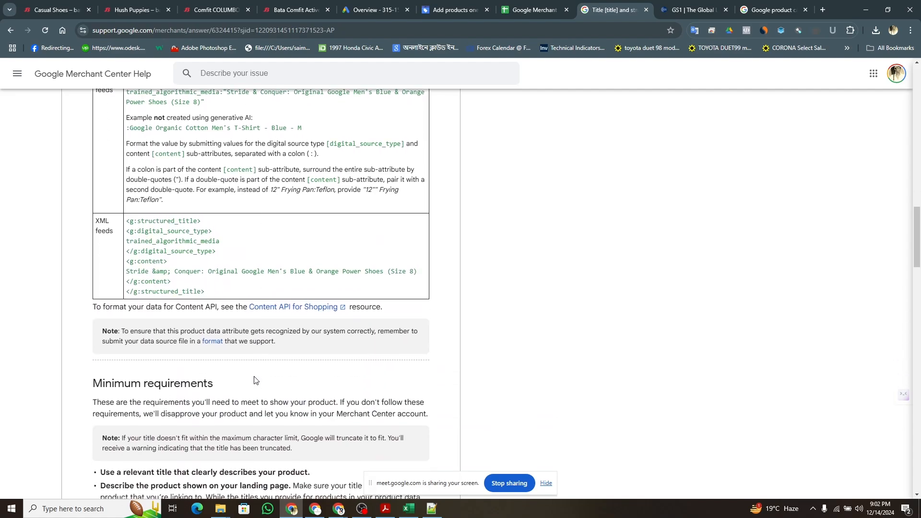
scroll(254, 380, up, 9)
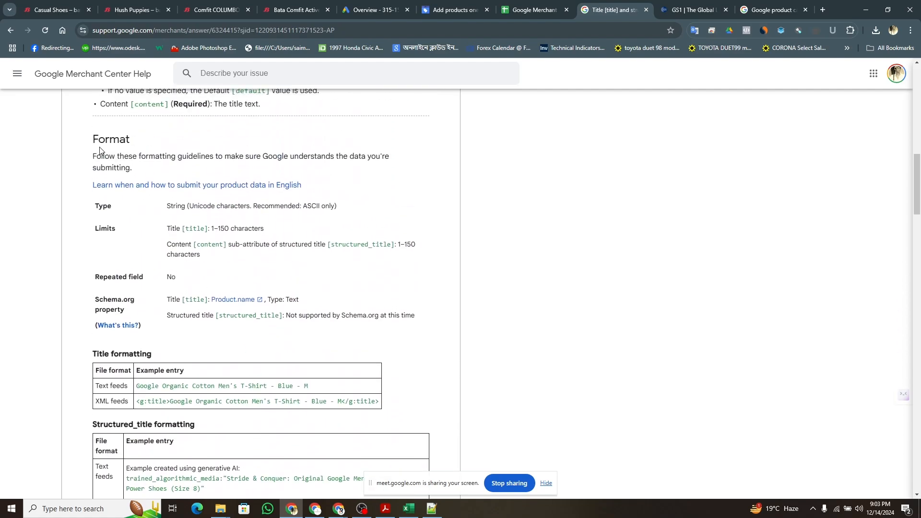
Step: Return to the product data specification and read the description attribute's examples, syntax and minimum requirements
click(10, 32)
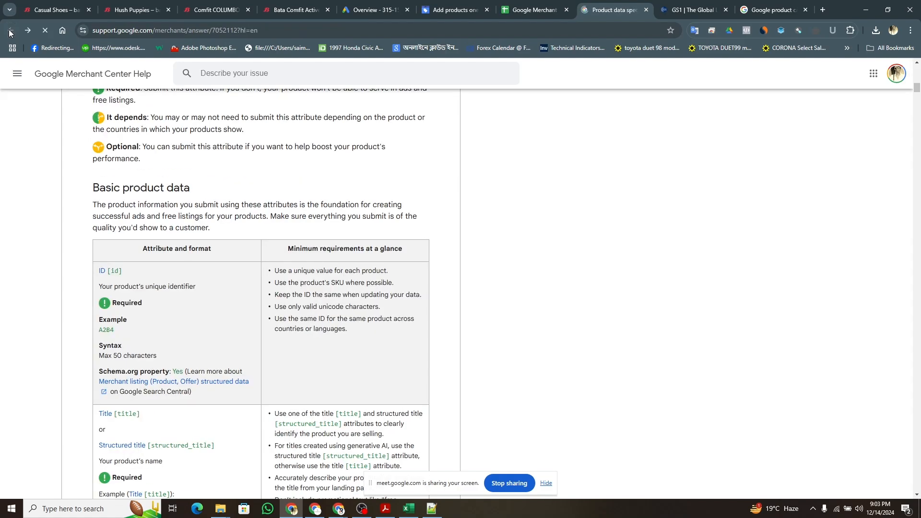
scroll(271, 309, down, 5)
scroll(271, 310, down, 10)
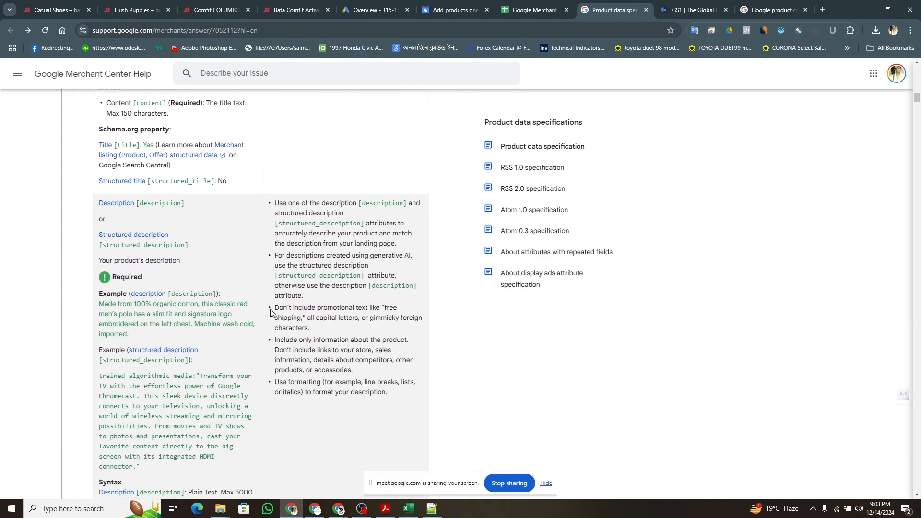
scroll(271, 312, down, 3)
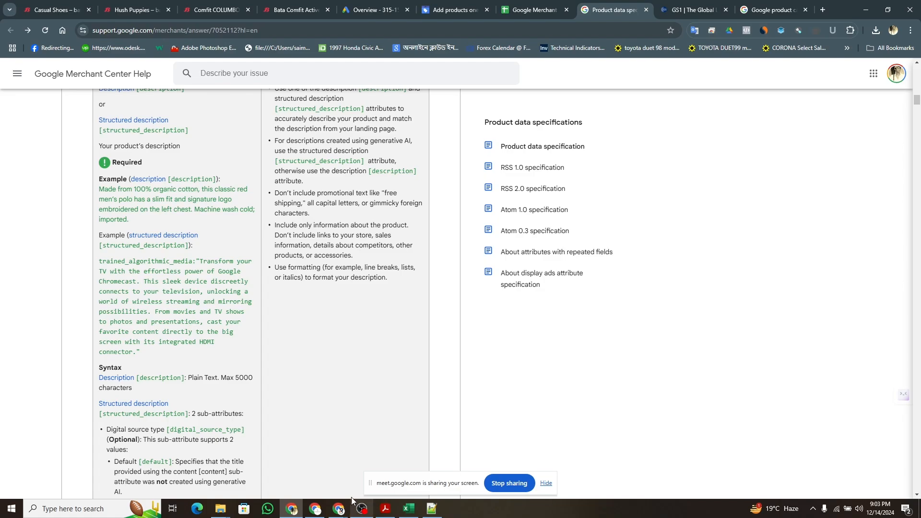
Step: Review the Add products one by one form up to Product details, checking it against the Bata Comfit ActiveWalk ARES sneaker's store page
click(451, 6)
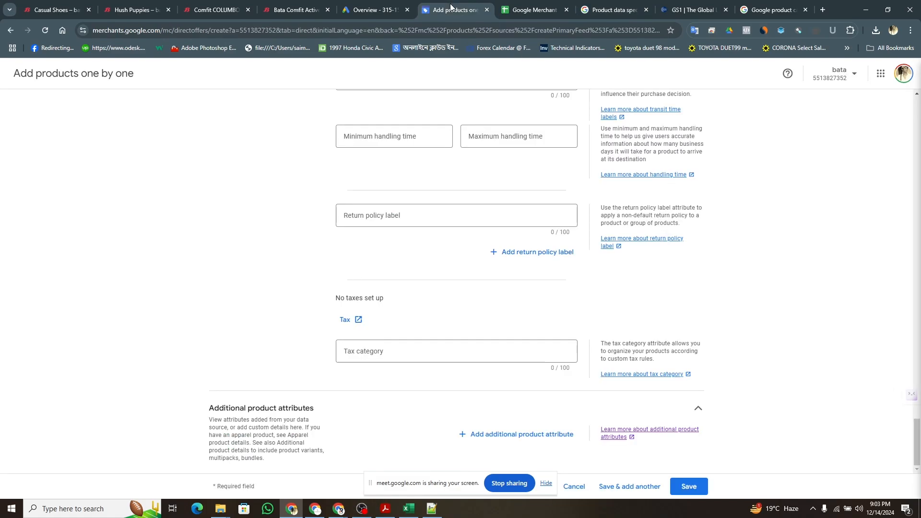
scroll(545, 364, up, 1)
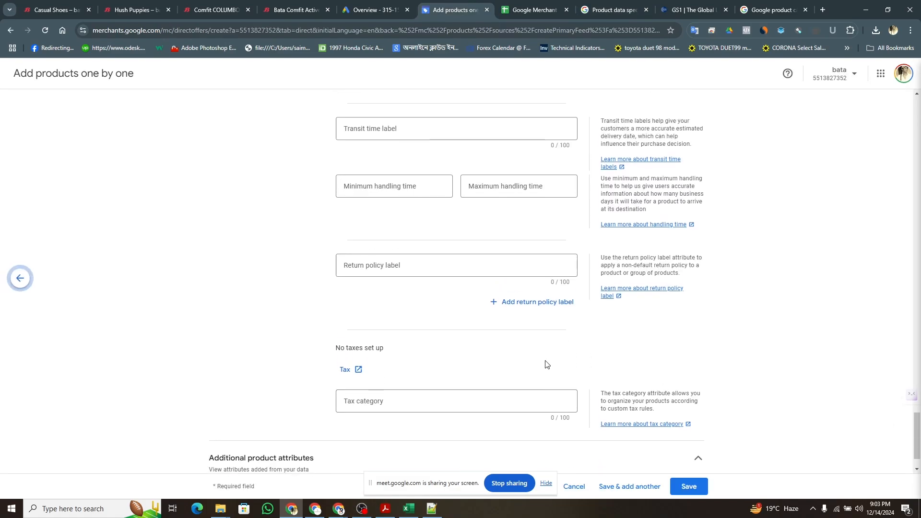
scroll(545, 364, down, 1)
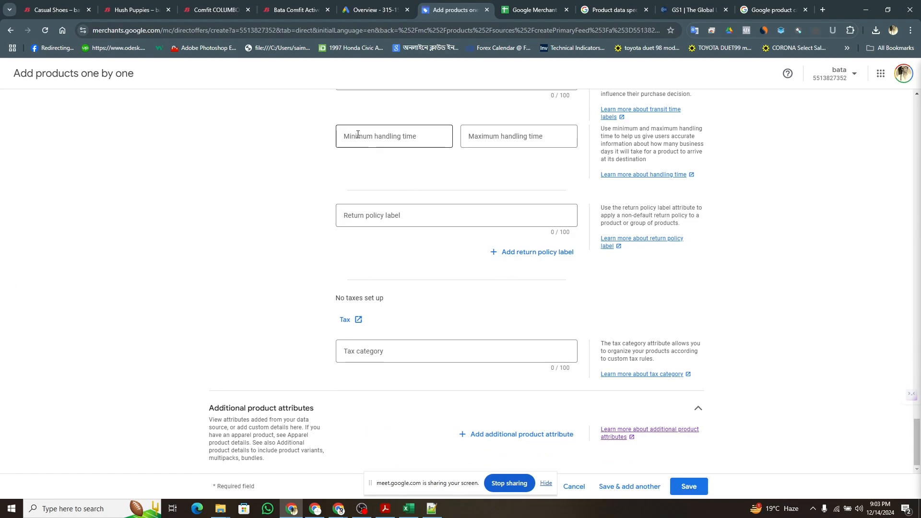
click(281, 10)
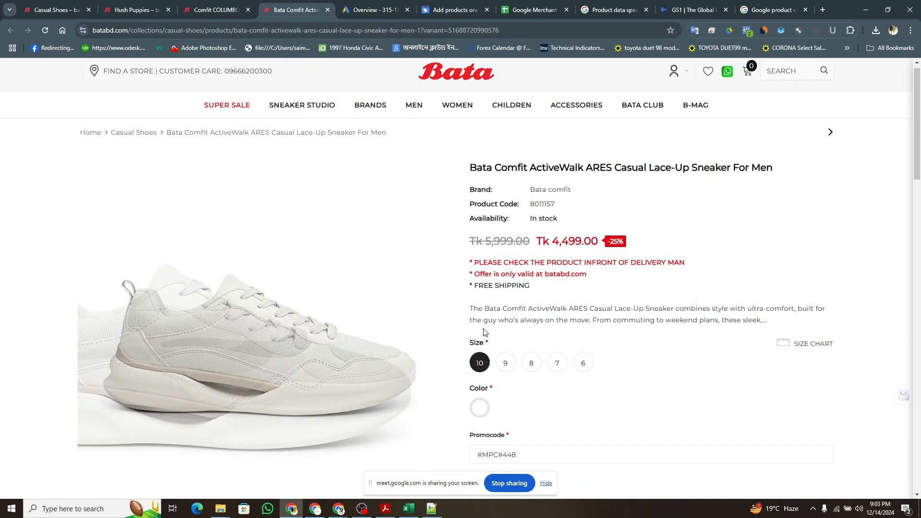
click(446, 10)
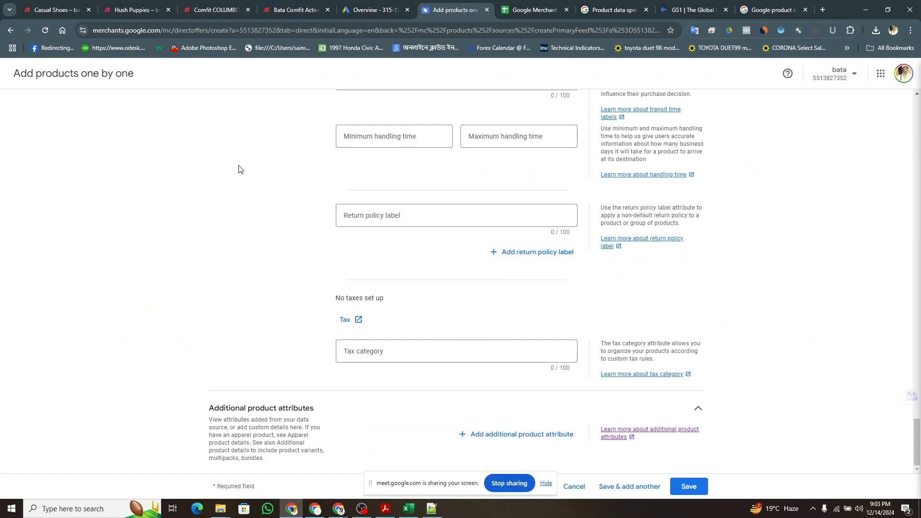
scroll(239, 168, up, 20)
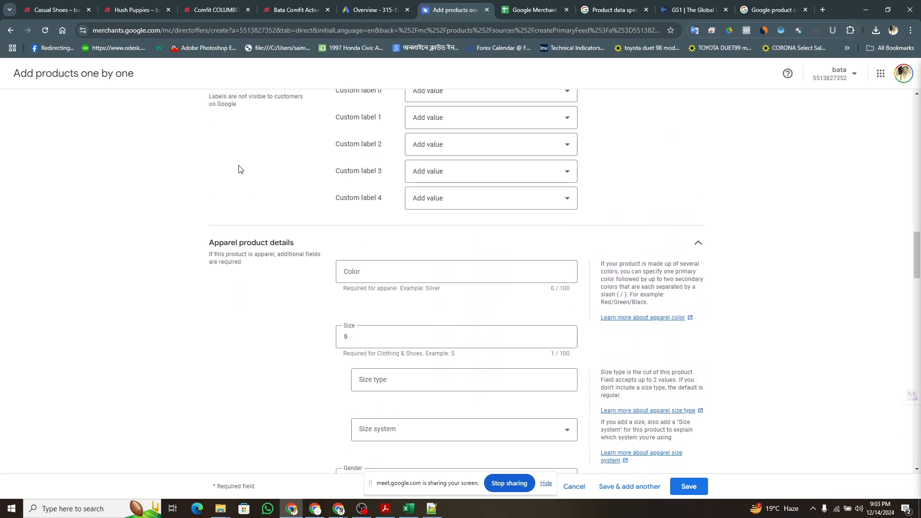
scroll(238, 168, up, 20)
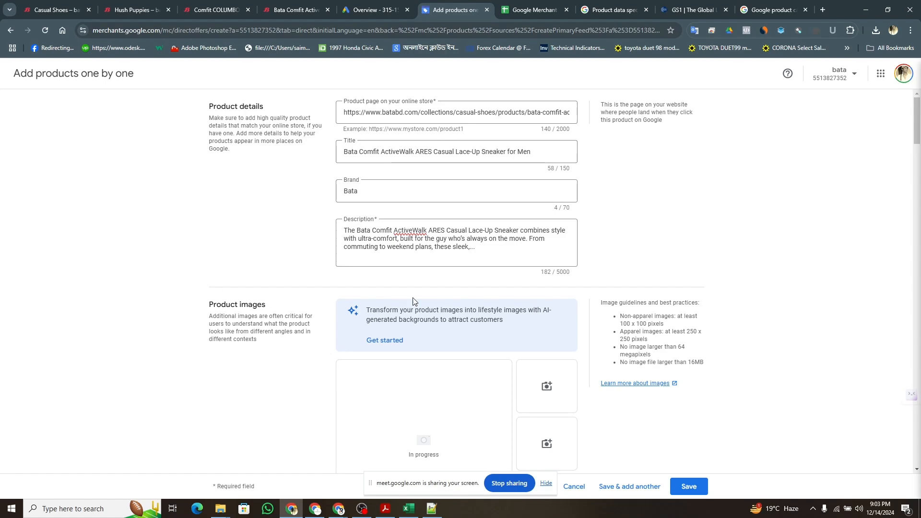
Step: Switch to the other Merchant Center account's browser window and look through its overview, business info and shipping policies
click(320, 512)
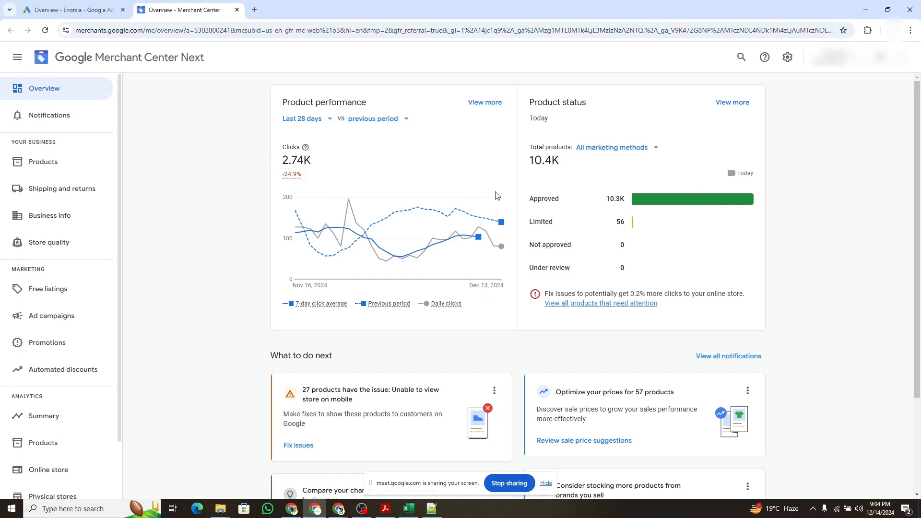
scroll(192, 426, down, 3)
scroll(192, 427, up, 3)
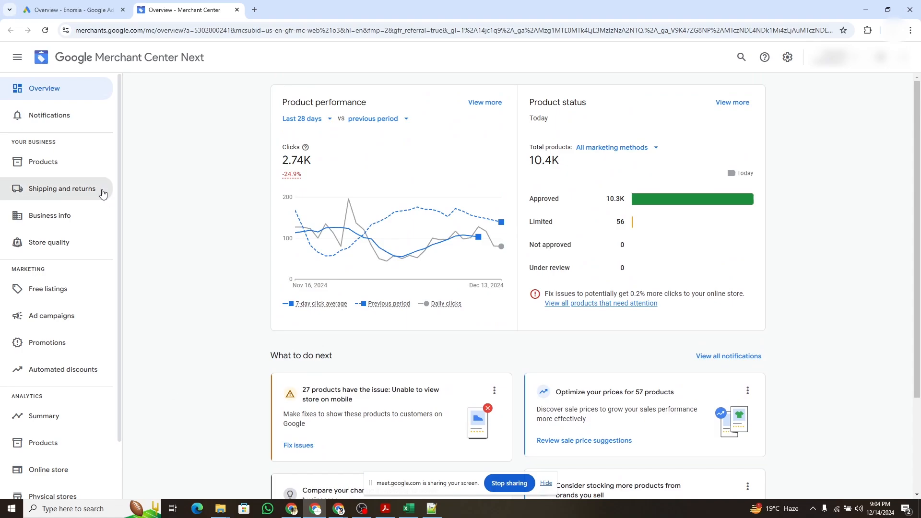
click(72, 214)
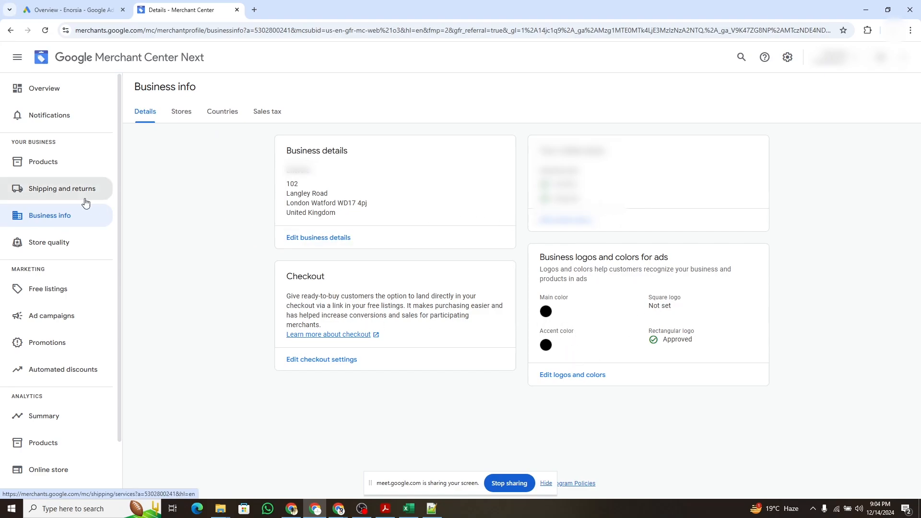
click(50, 190)
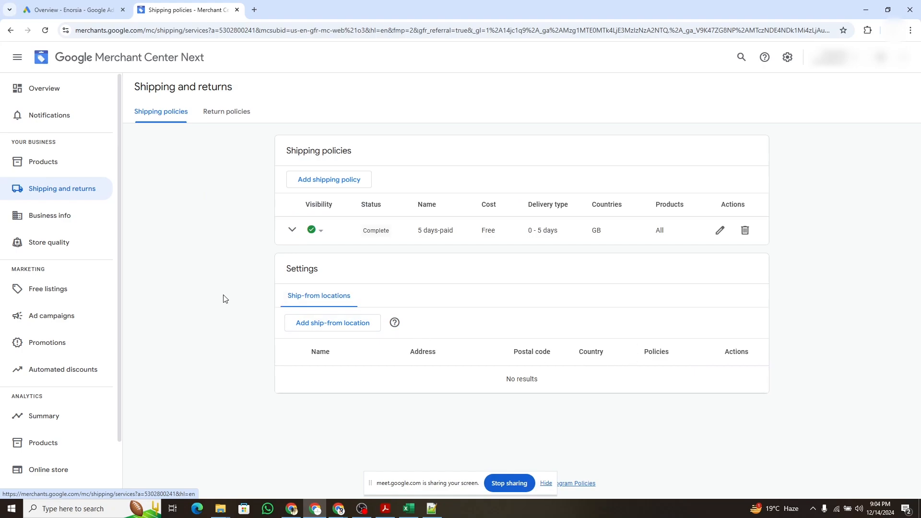
Step: Open the account's list of all products and examine the statuses, prices, availability and data sources
click(54, 162)
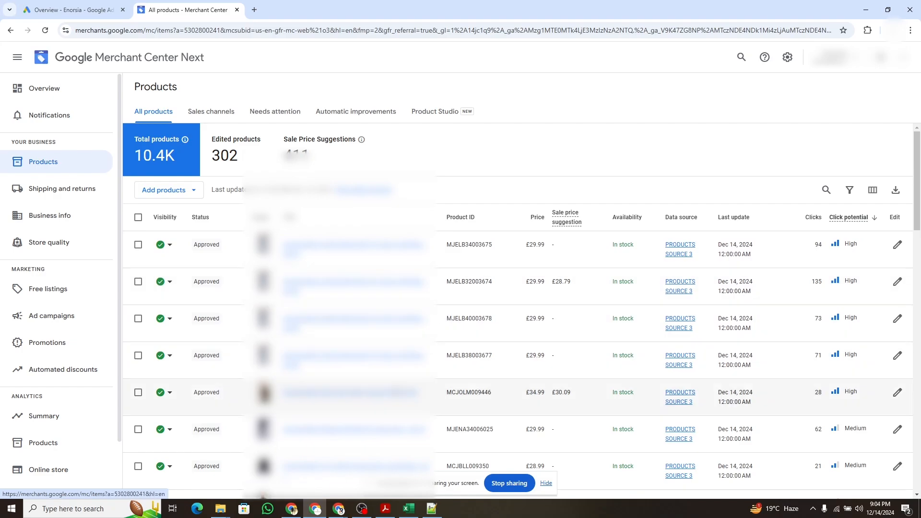
scroll(397, 391, down, 15)
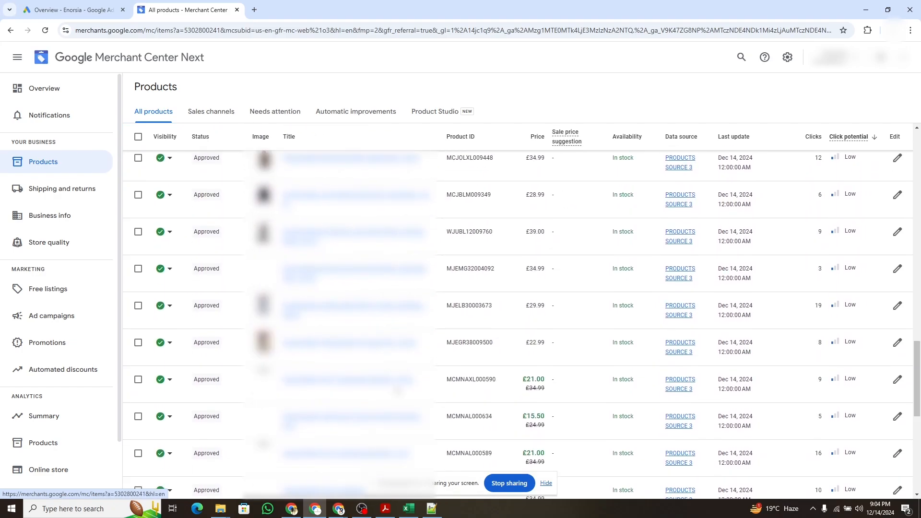
scroll(397, 391, down, 10)
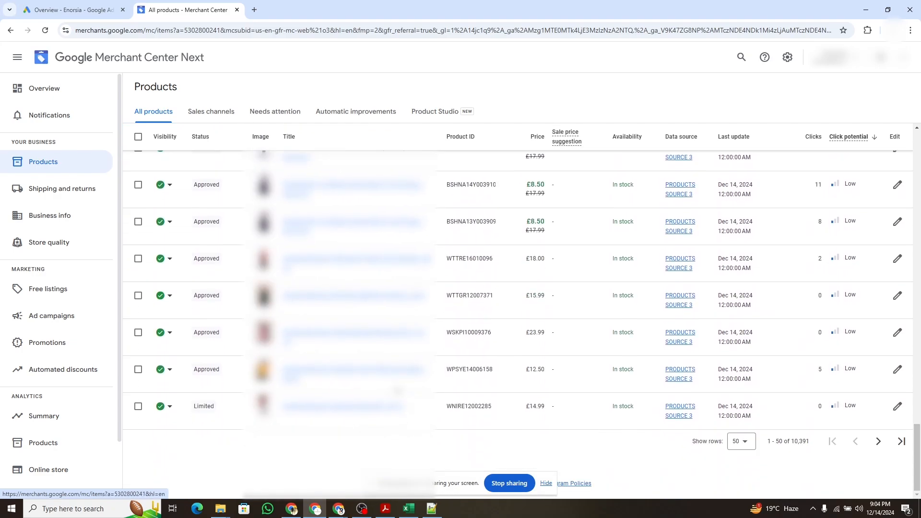
scroll(398, 391, up, 20)
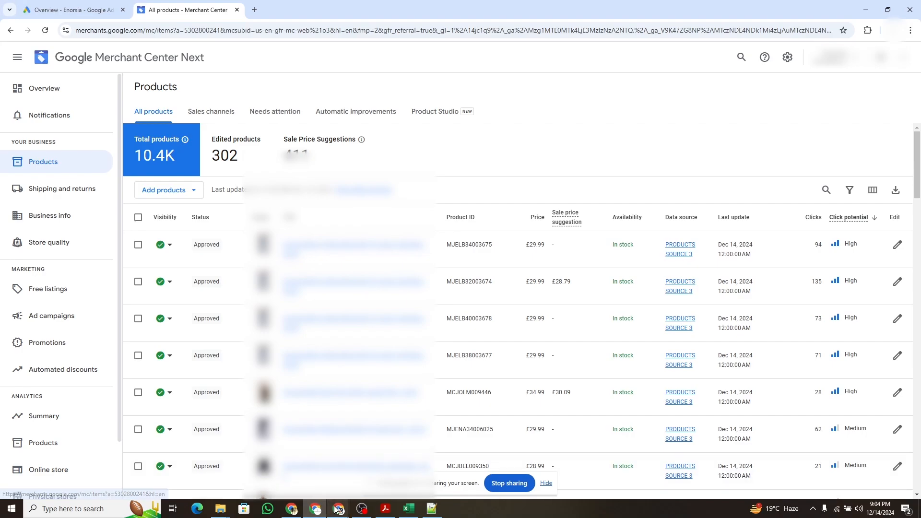
mouse_move(385, 512)
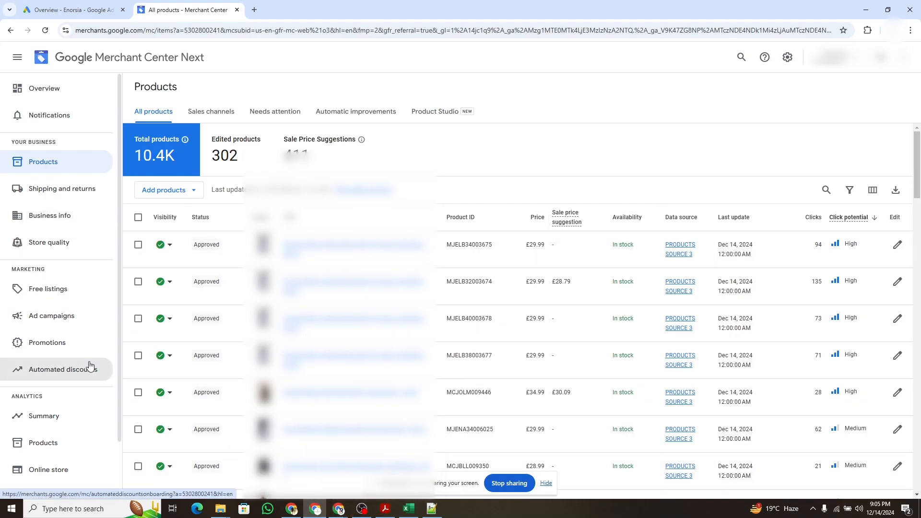
scroll(89, 366, down, 2)
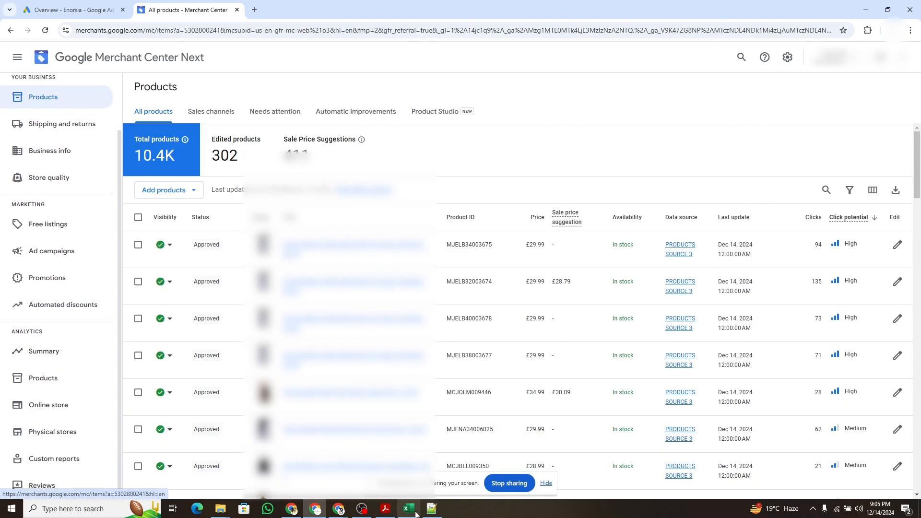
Step: Switch to the class slides in Adobe Acrobat, go to the Performance Max campaign definition and select the text "Right time"
click(386, 510)
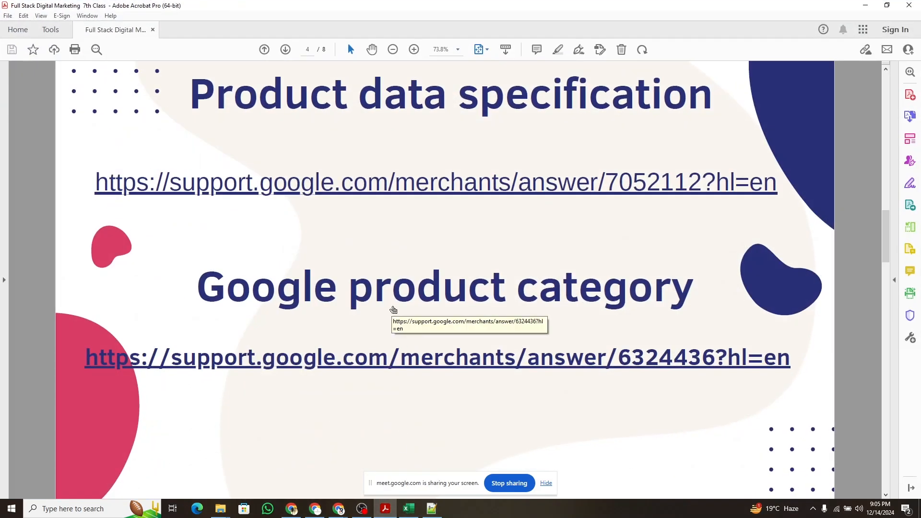
scroll(393, 309, down, 2)
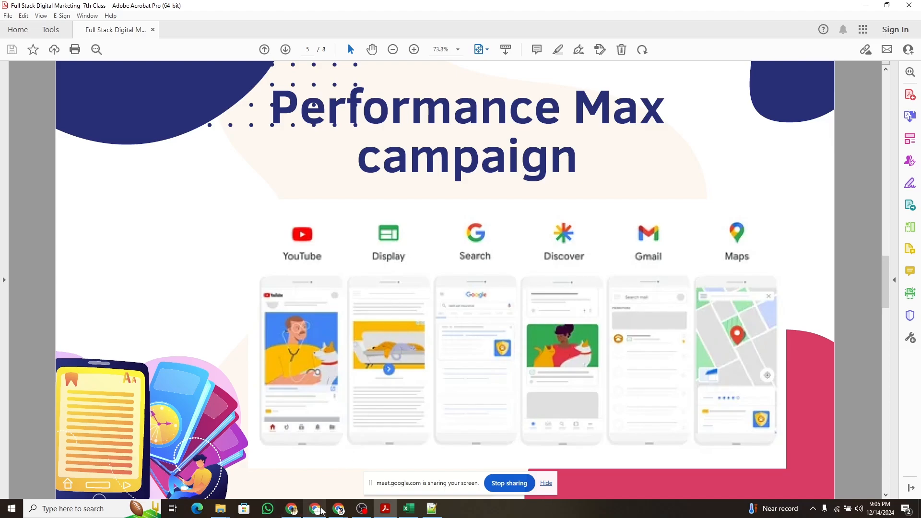
mouse_move(323, 510)
key(Right)
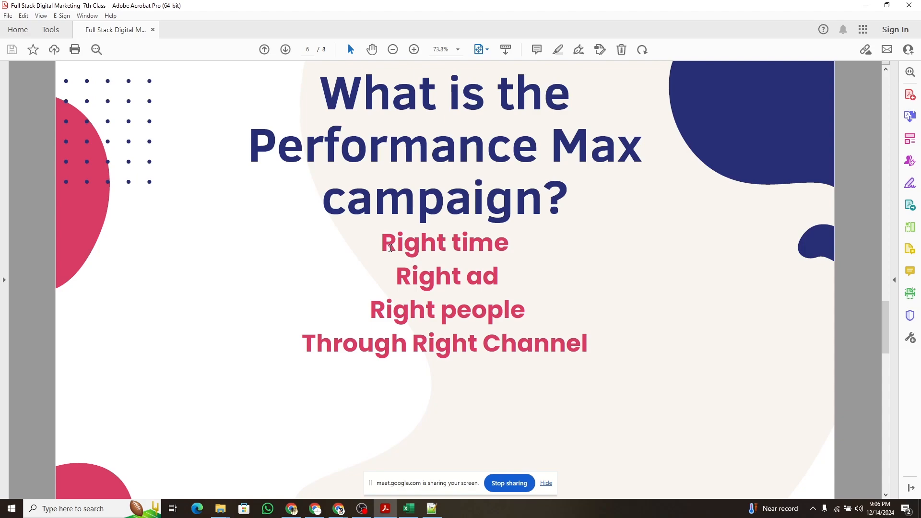
drag(396, 248, 496, 251)
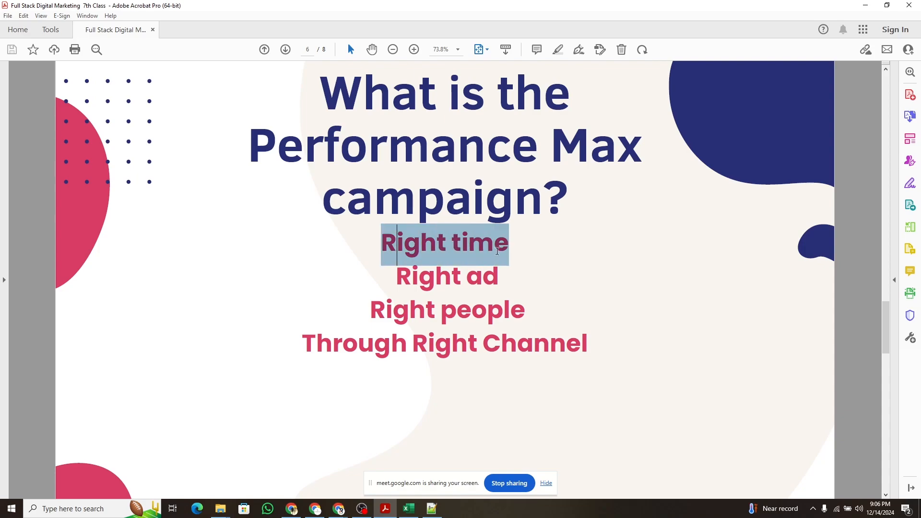
Step: Select the text "Right ad" on the Performance Max definition slide
drag(399, 276, 480, 280)
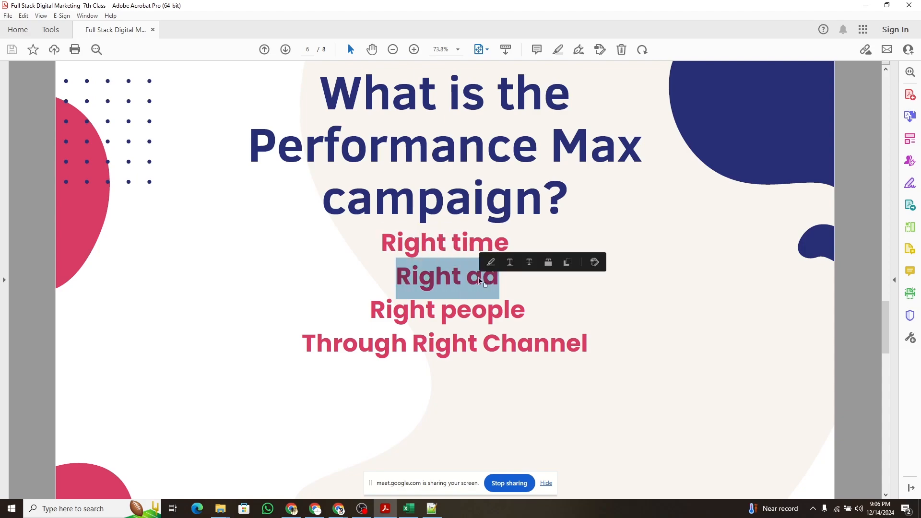
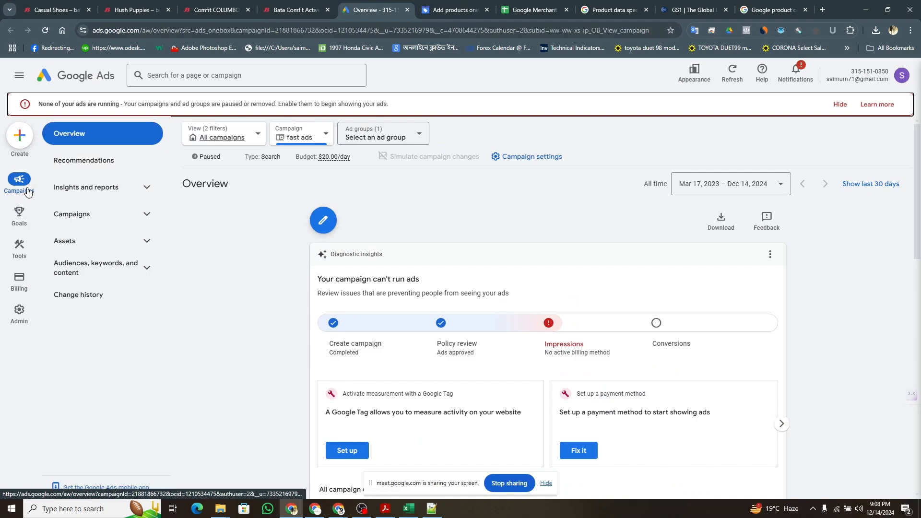
Step: Open the campaigns list in Google Ads and start a new campaign
drag(52, 214, 74, 211)
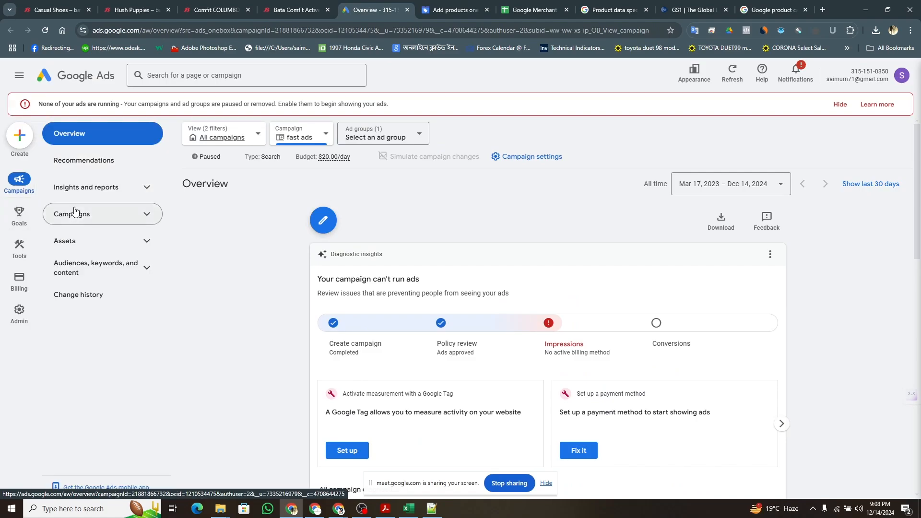
click(76, 212)
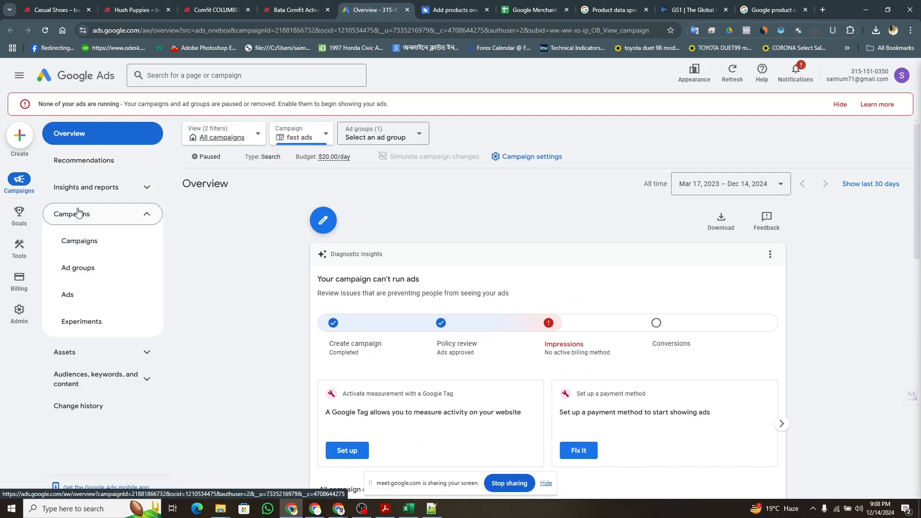
click(99, 243)
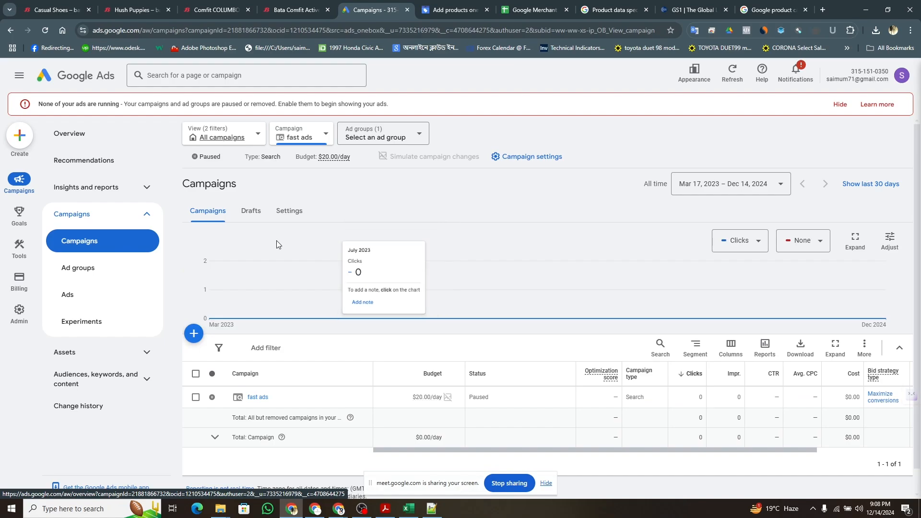
click(194, 334)
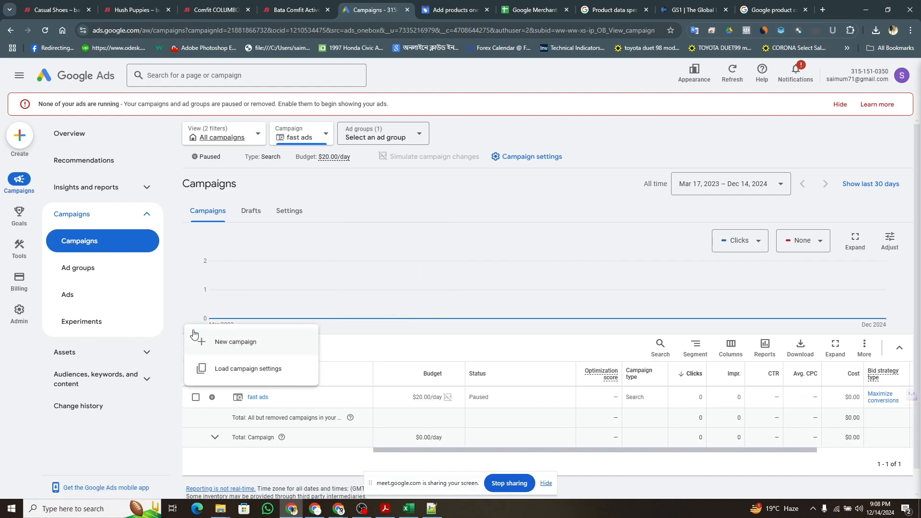
click(244, 344)
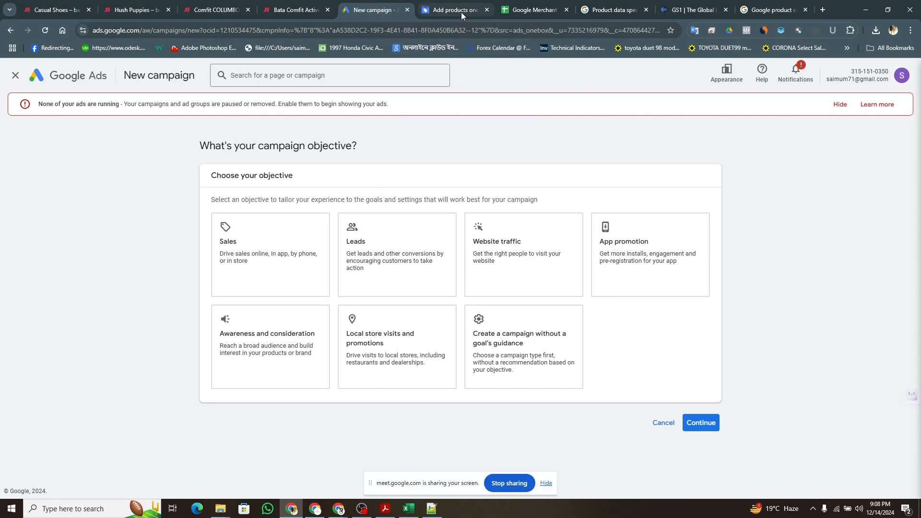
Step: Choose Sales as the campaign objective, remove the Page views conversion goal and continue
mouse_move(461, 12)
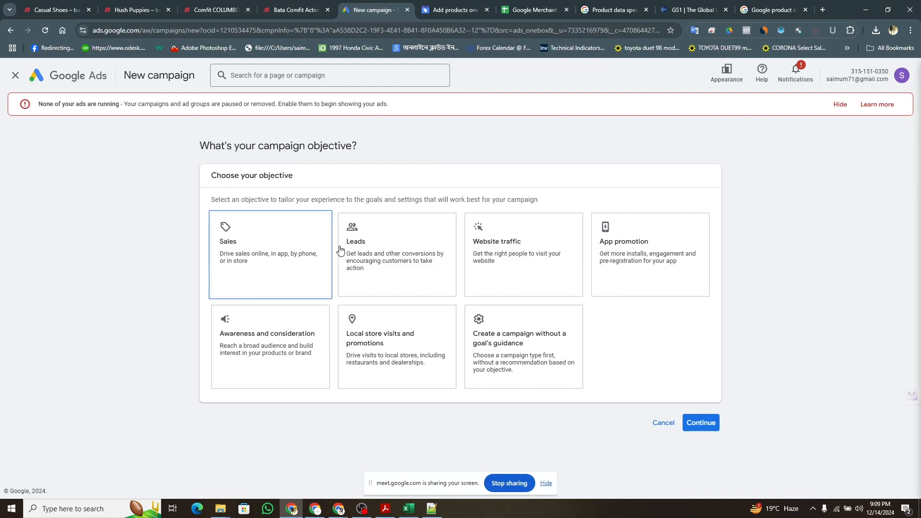
click(282, 249)
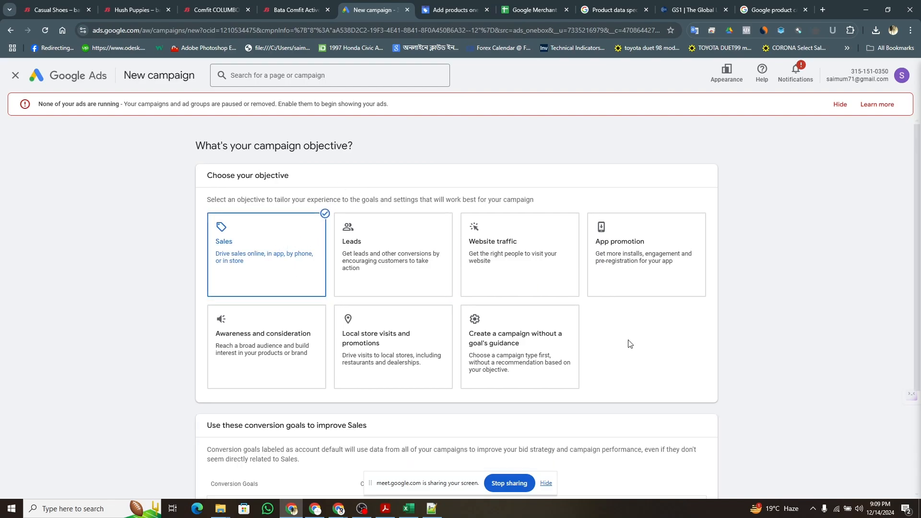
scroll(636, 424, down, 3)
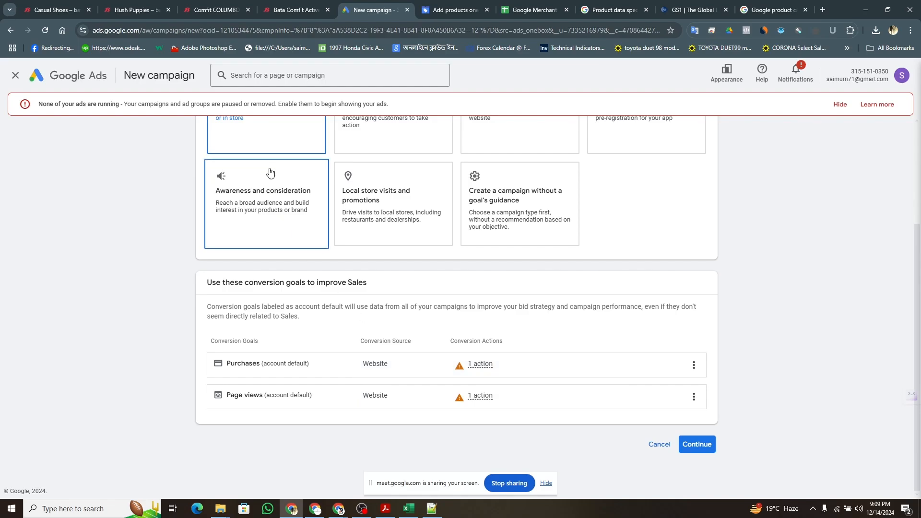
scroll(268, 158, up, 1)
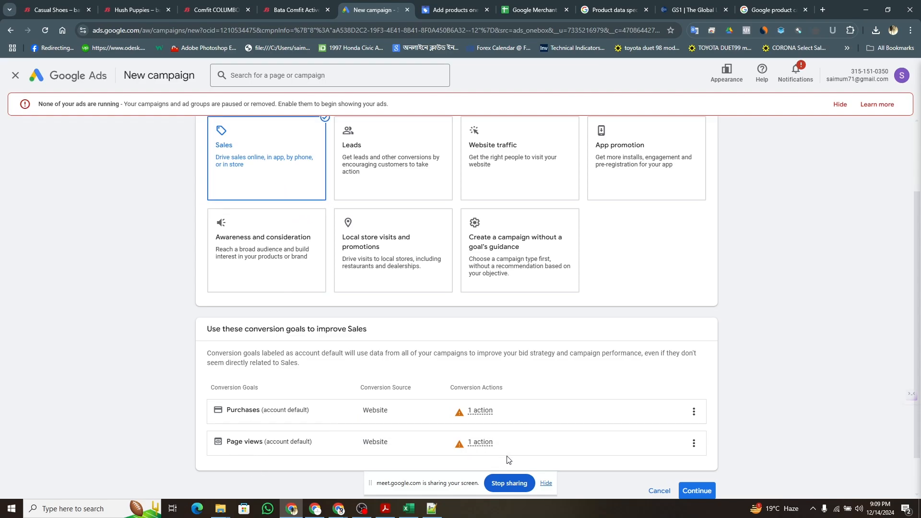
click(694, 443)
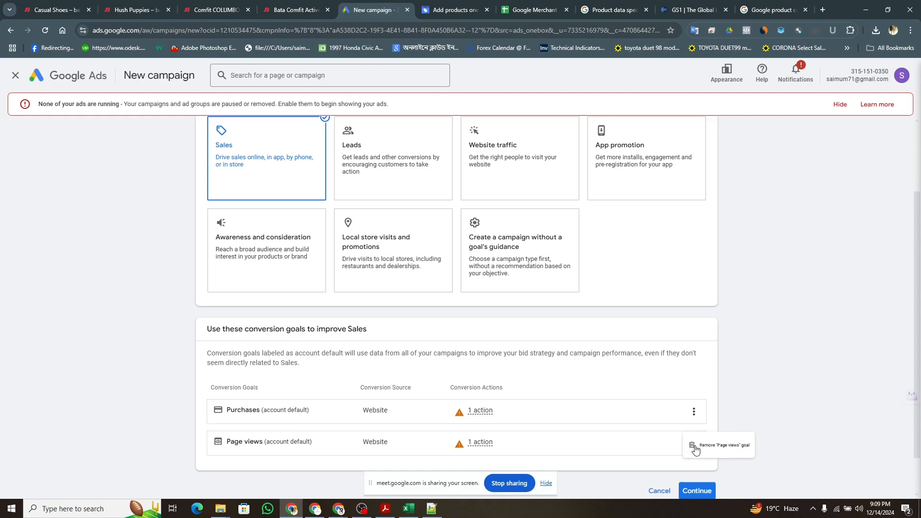
click(739, 451)
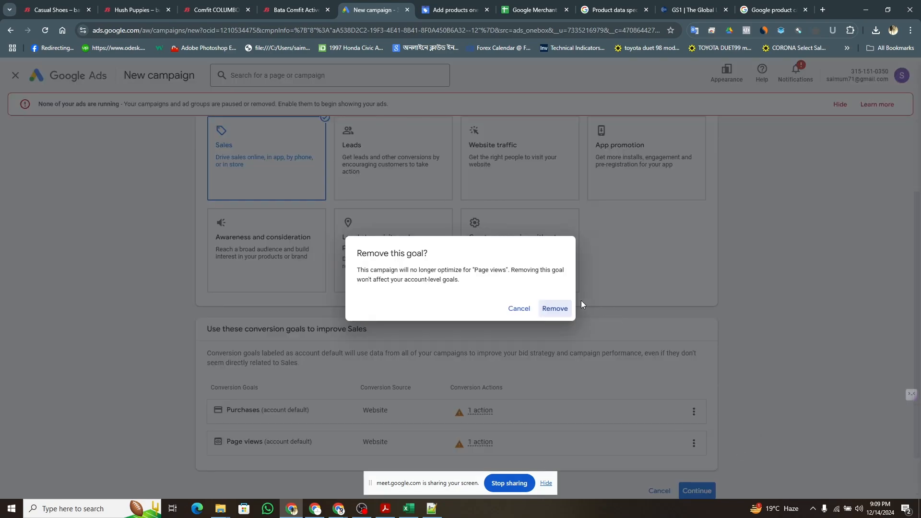
click(559, 309)
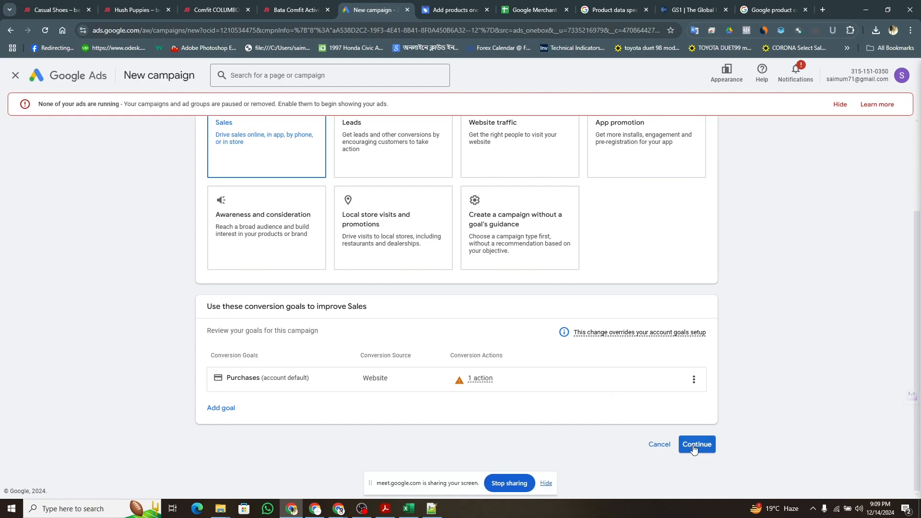
click(693, 445)
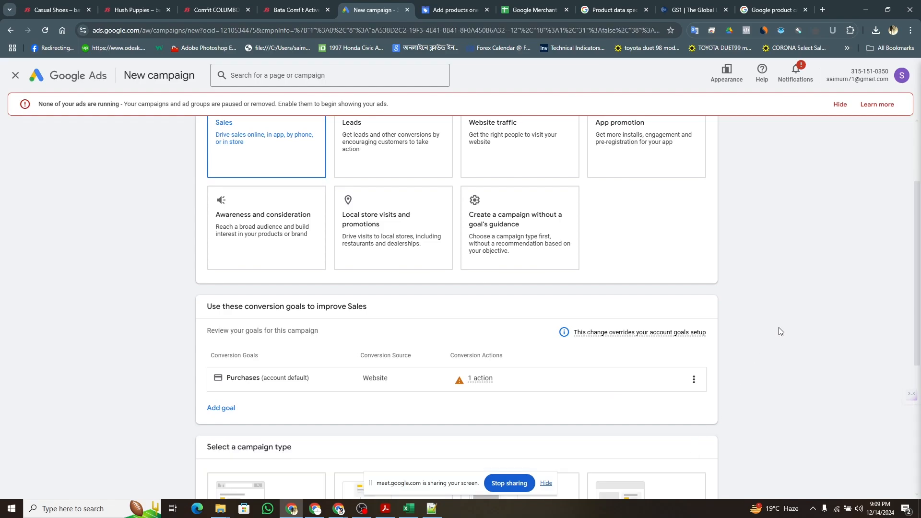
Step: Choose Performance Max as the campaign type
scroll(779, 327, down, 5)
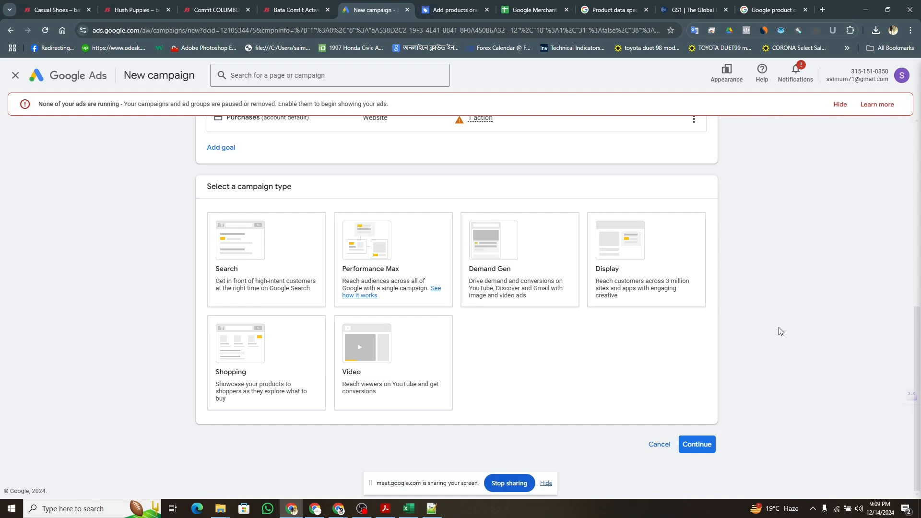
click(392, 269)
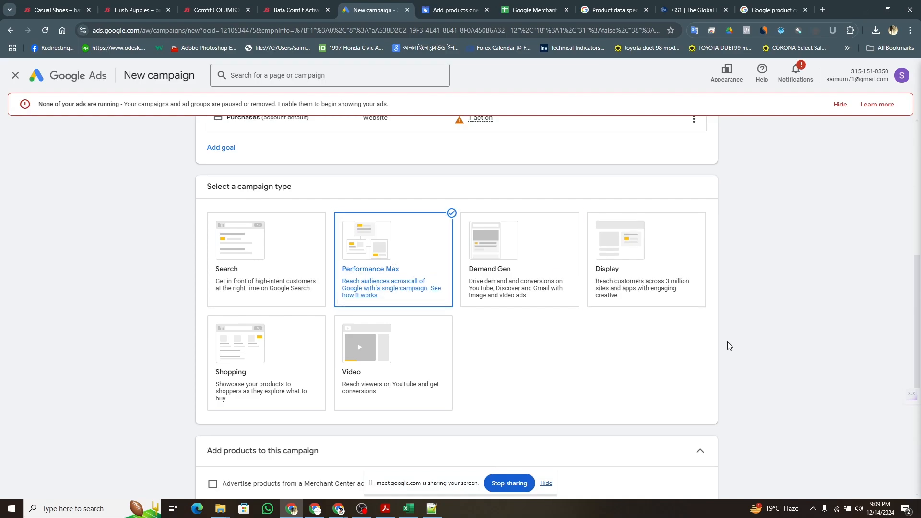
scroll(727, 342, down, 5)
scroll(727, 341, down, 1)
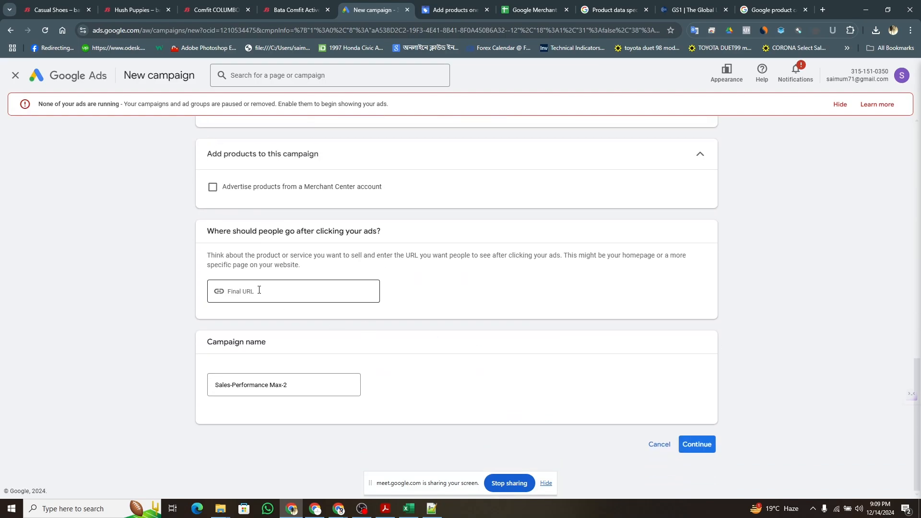
click(72, 7)
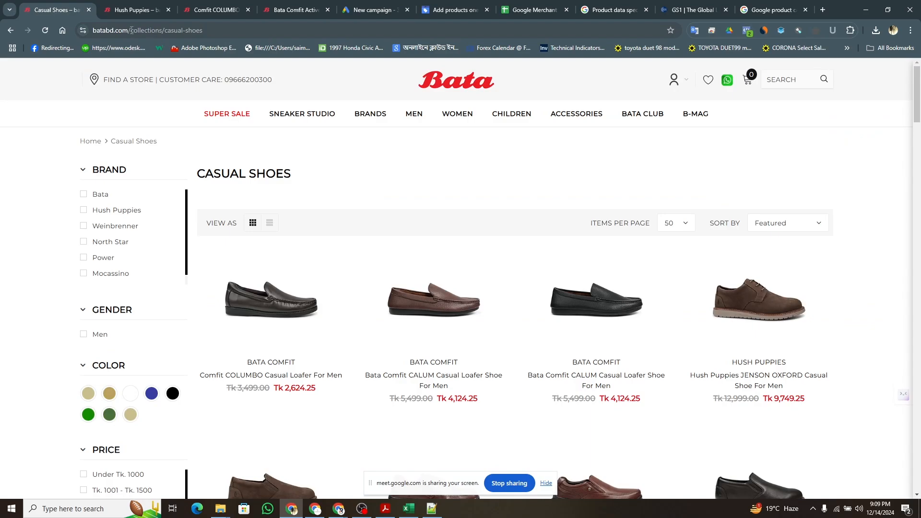
drag(131, 30, 22, 40)
key(ctrl+c)
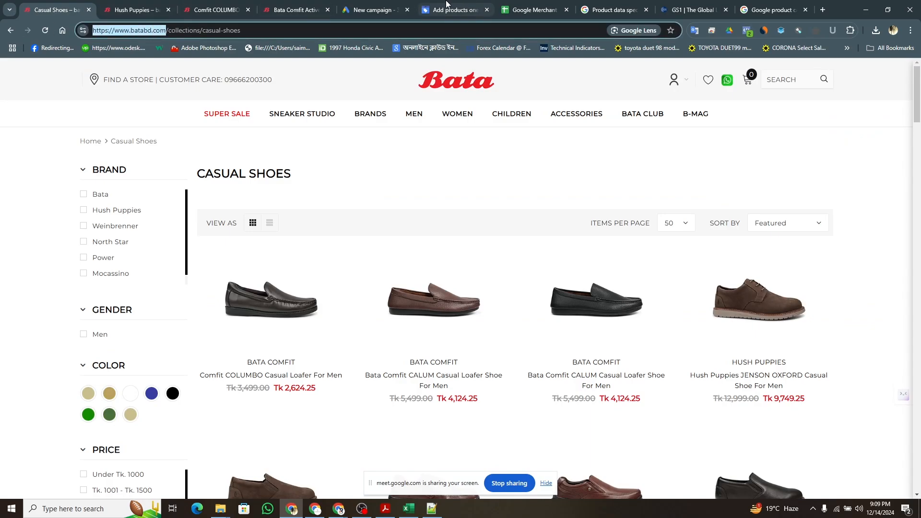
click(444, 8)
click(378, 9)
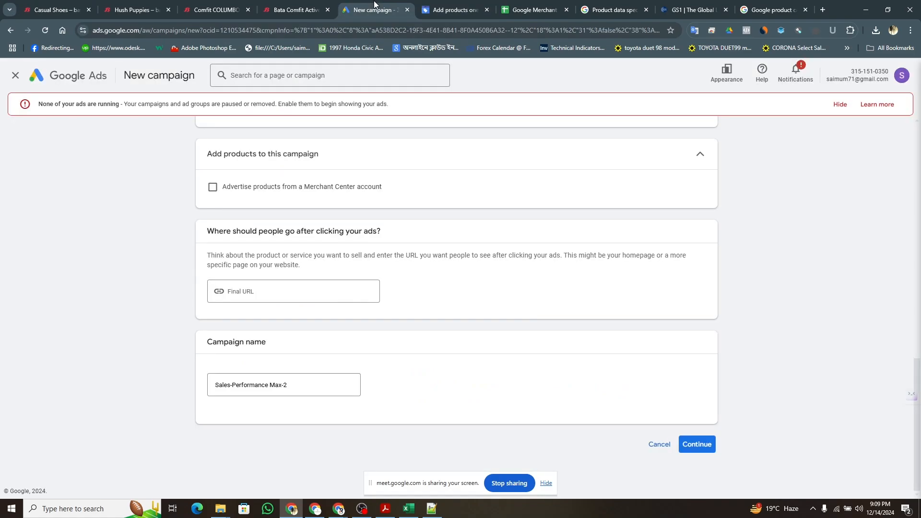
click(280, 291)
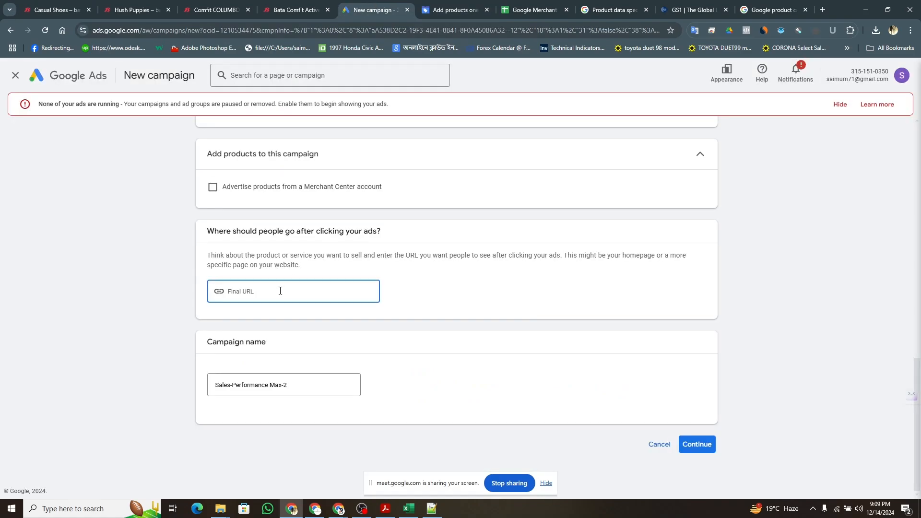
key(ctrl+v)
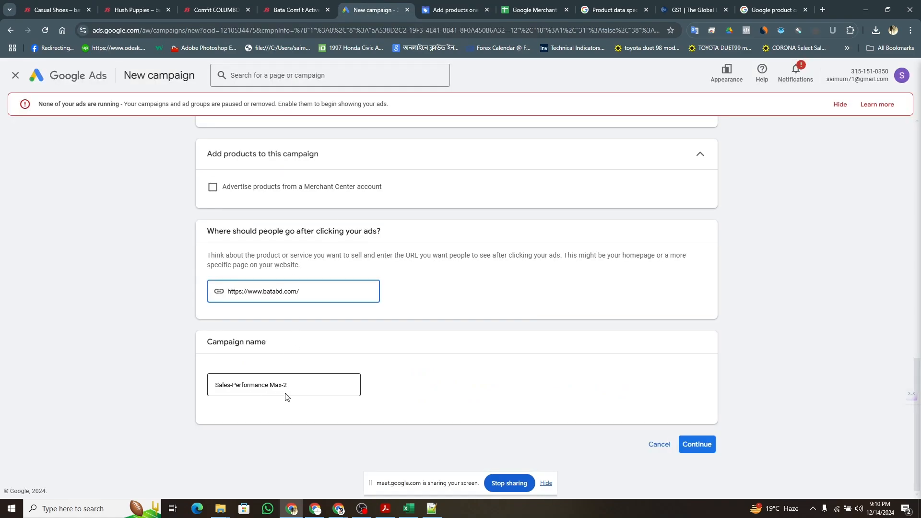
Step: Continue with the campaign setup and start a new campaign instead of finishing the saved draft
click(703, 444)
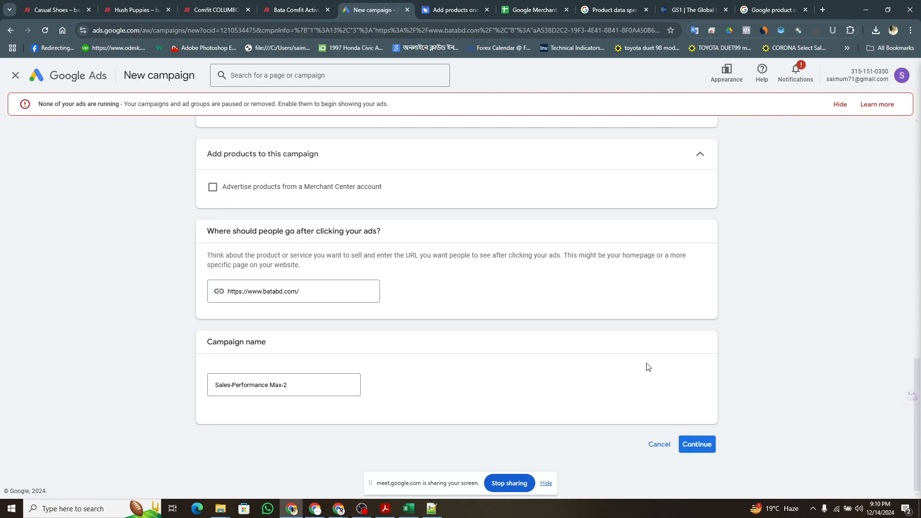
click(698, 446)
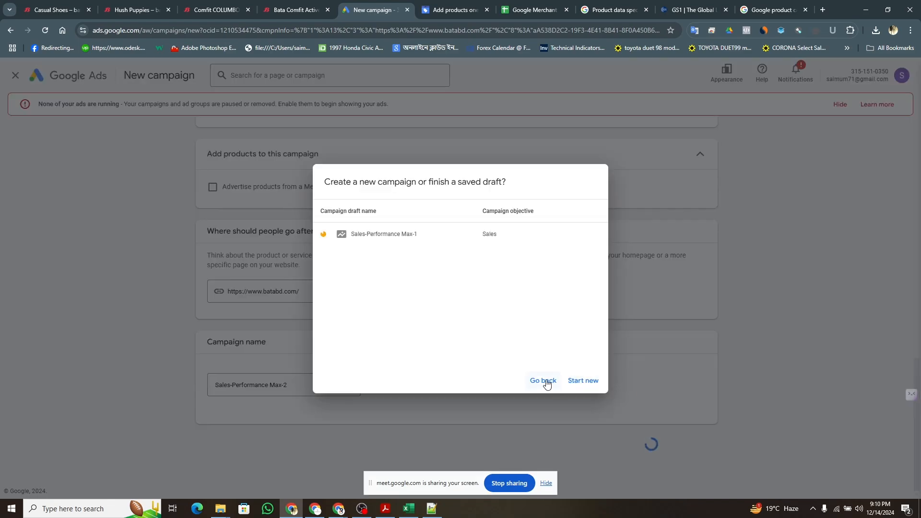
click(582, 383)
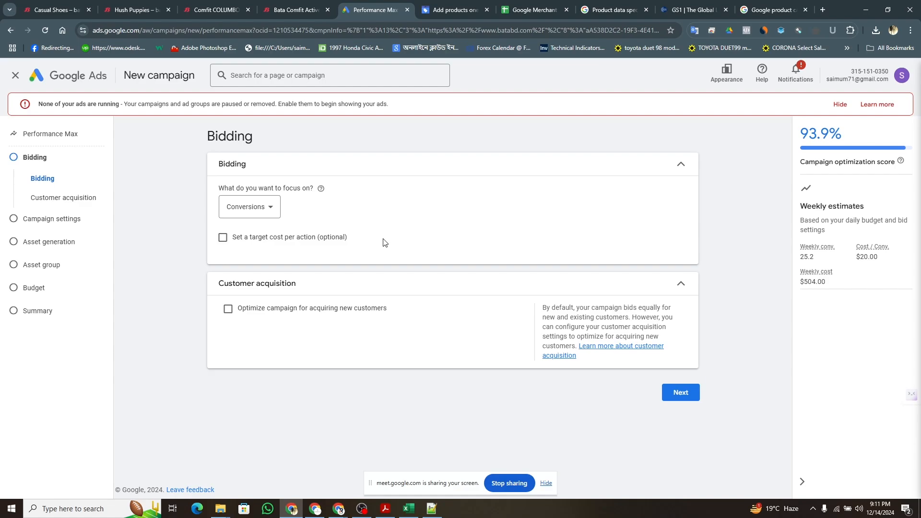
Step: Look at the bidding focus choices and try both new-customer acquisition options, leaving the customer acquisition optimization off
click(267, 205)
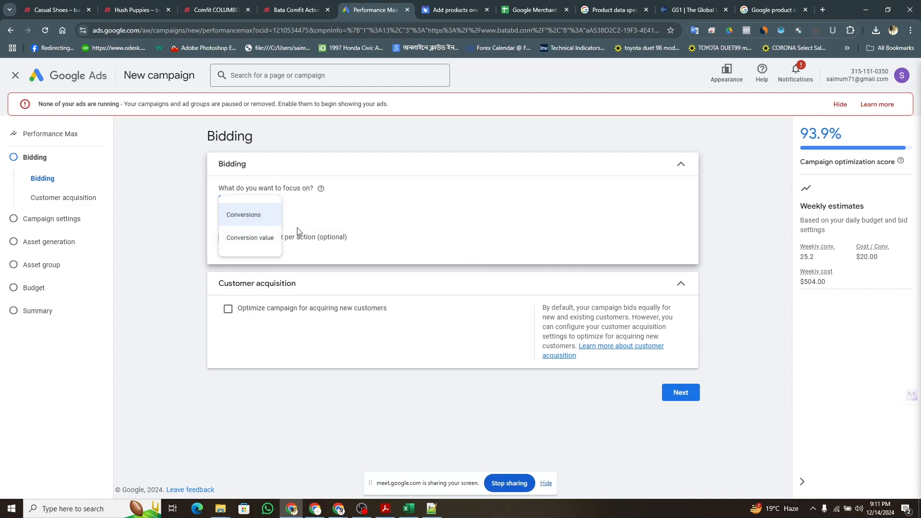
click(318, 213)
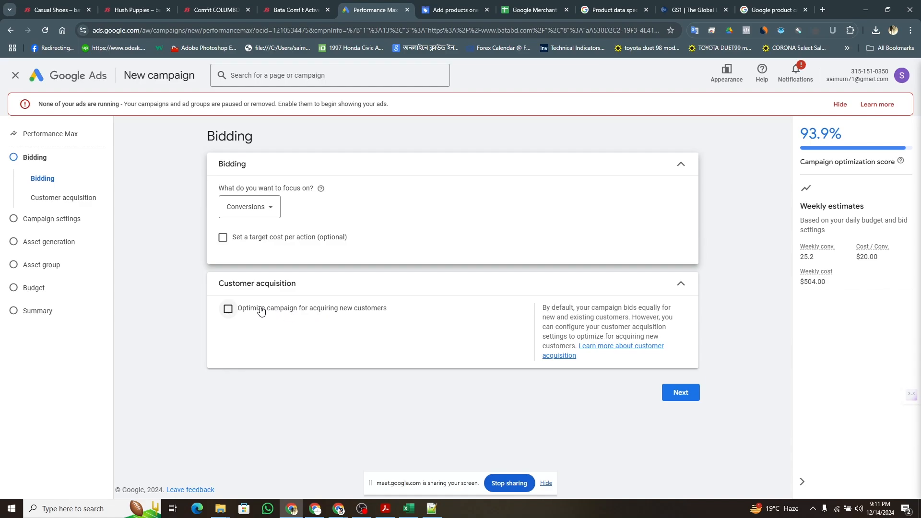
click(228, 309)
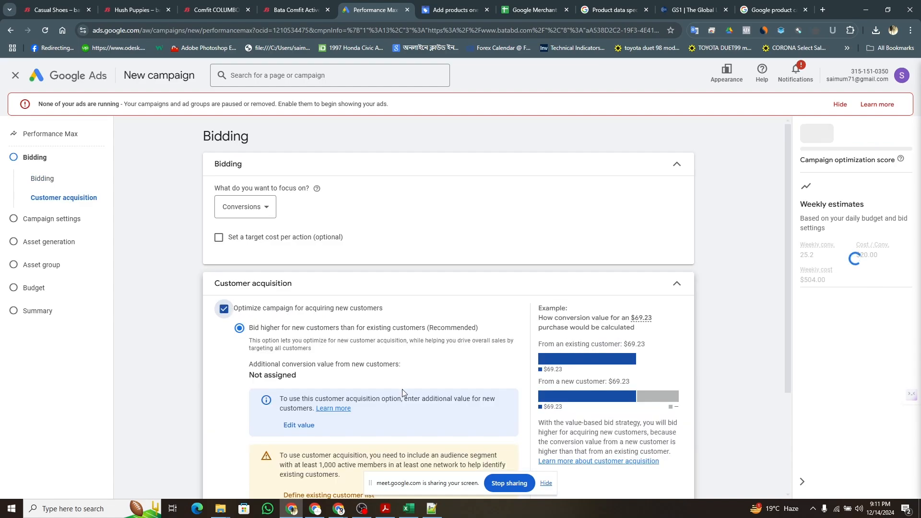
scroll(401, 390, down, 3)
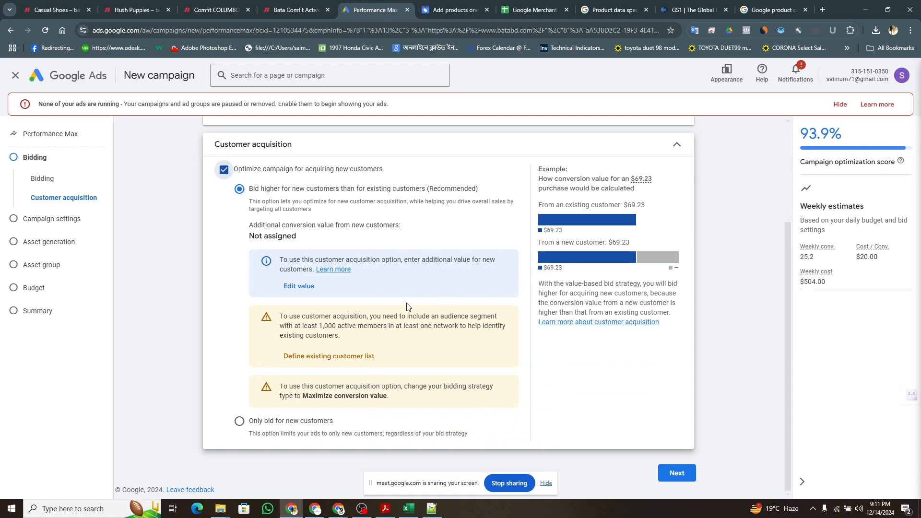
click(245, 422)
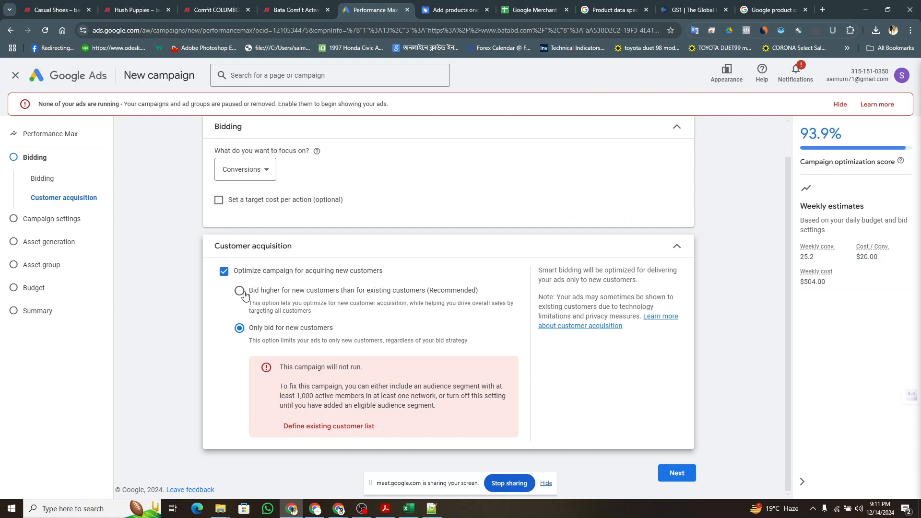
click(240, 290)
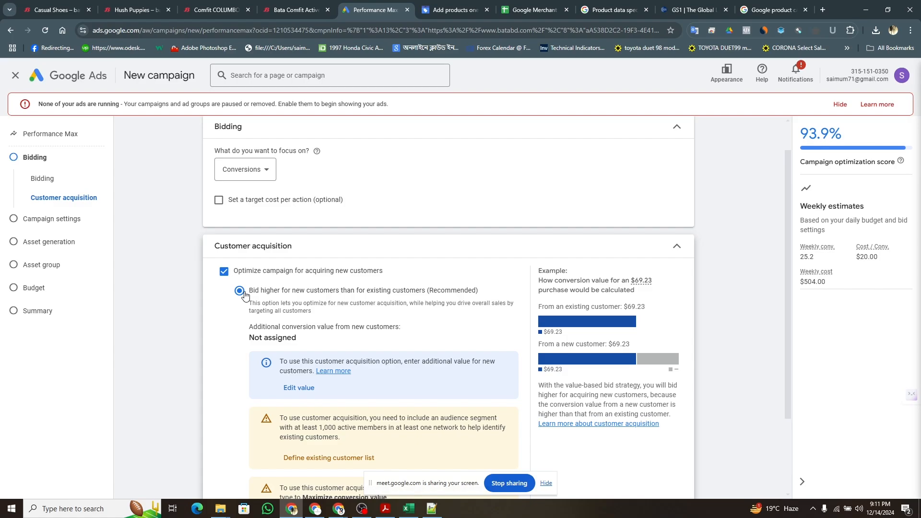
click(229, 275)
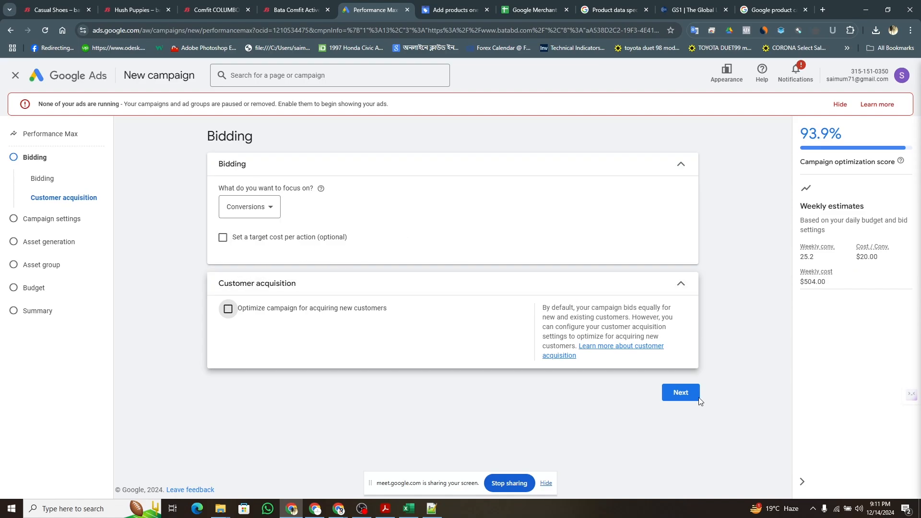
Step: Continue from bidding to the campaign settings and set the campaign's location to Bangladesh
click(685, 394)
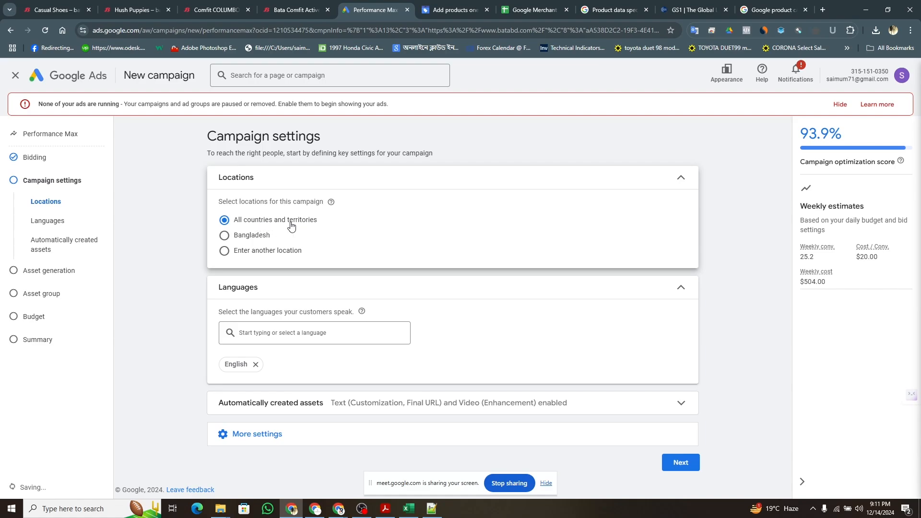
click(254, 237)
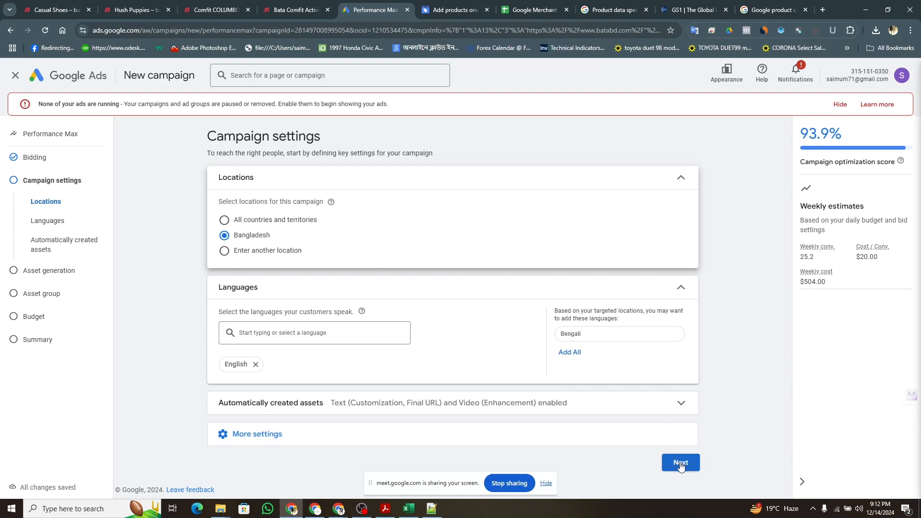
Step: Examine the text customization, final URL and video enhancement options under the automatically created assets
click(682, 403)
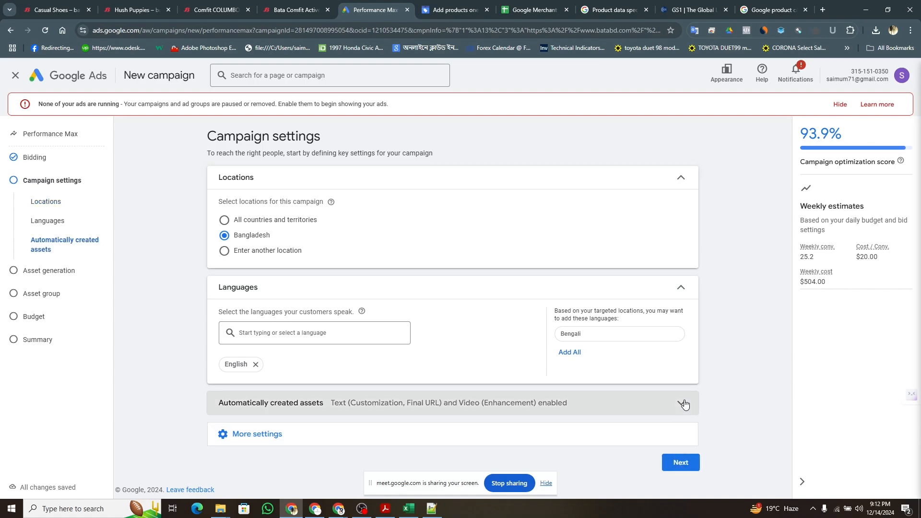
scroll(727, 340, down, 3)
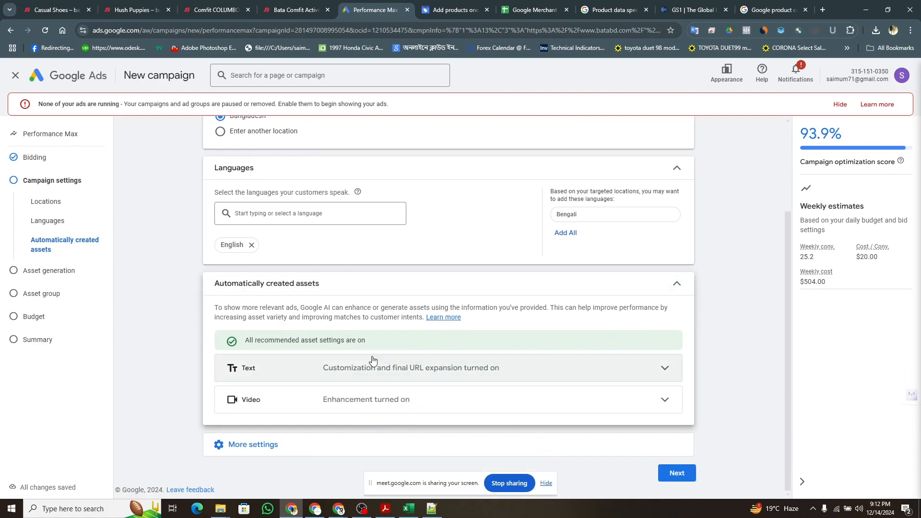
click(500, 374)
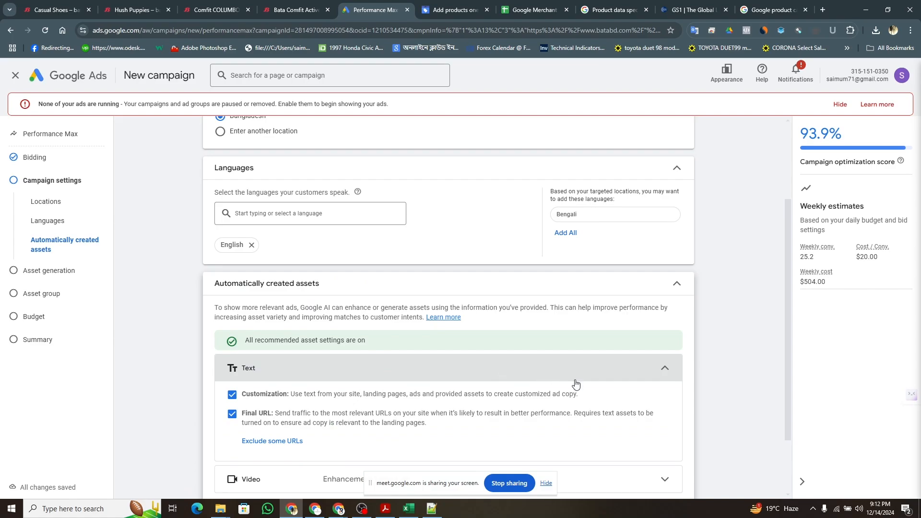
scroll(571, 381, down, 2)
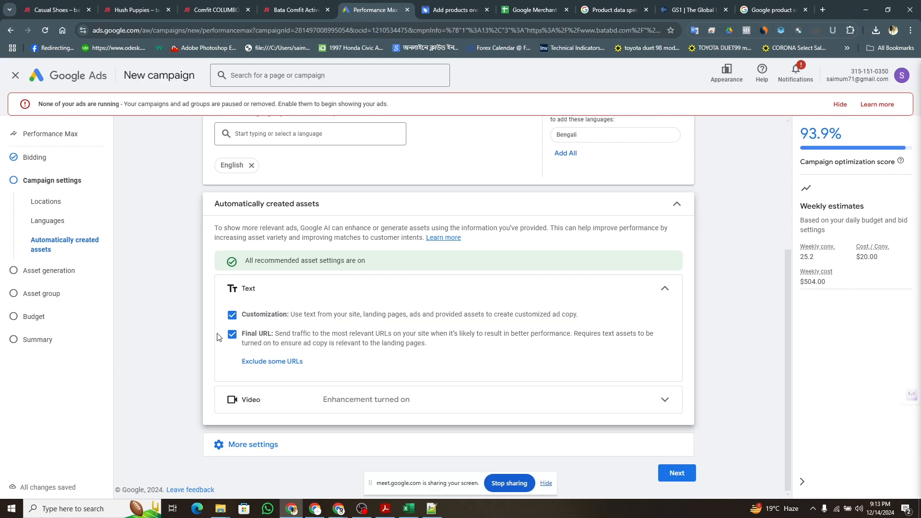
click(663, 397)
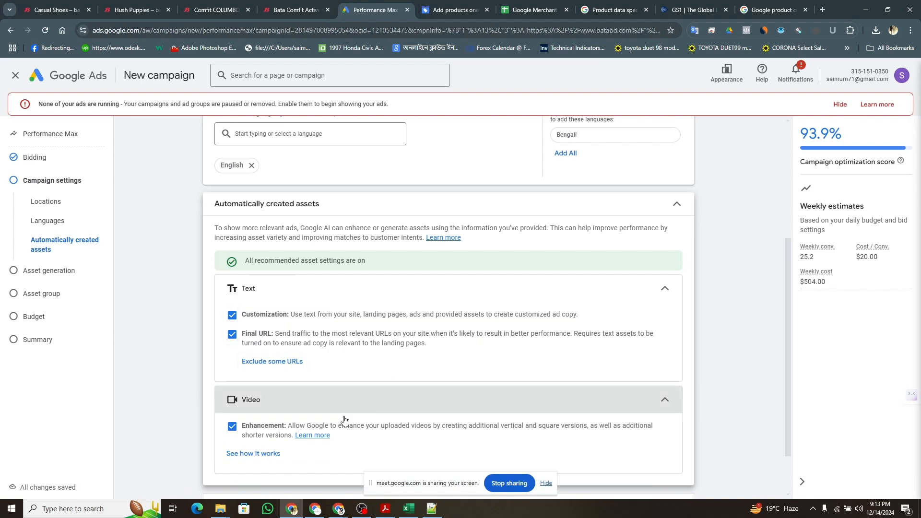
click(665, 290)
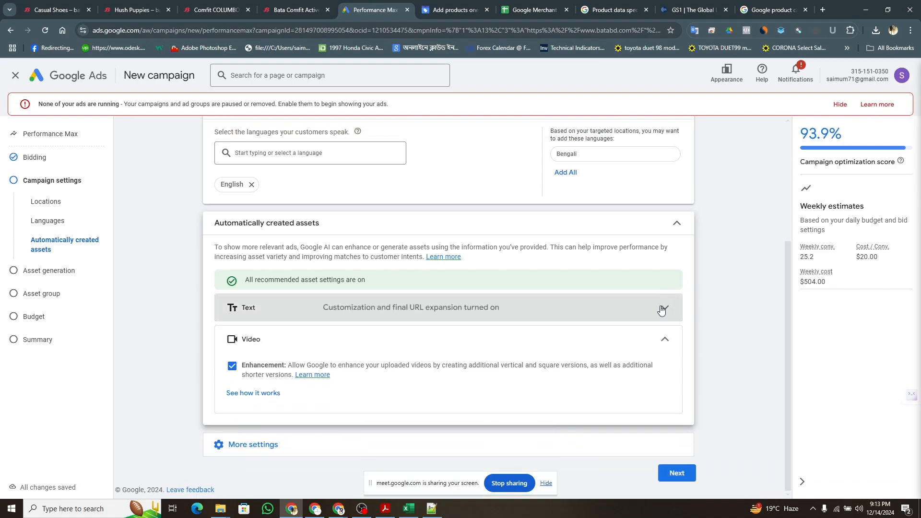
click(662, 308)
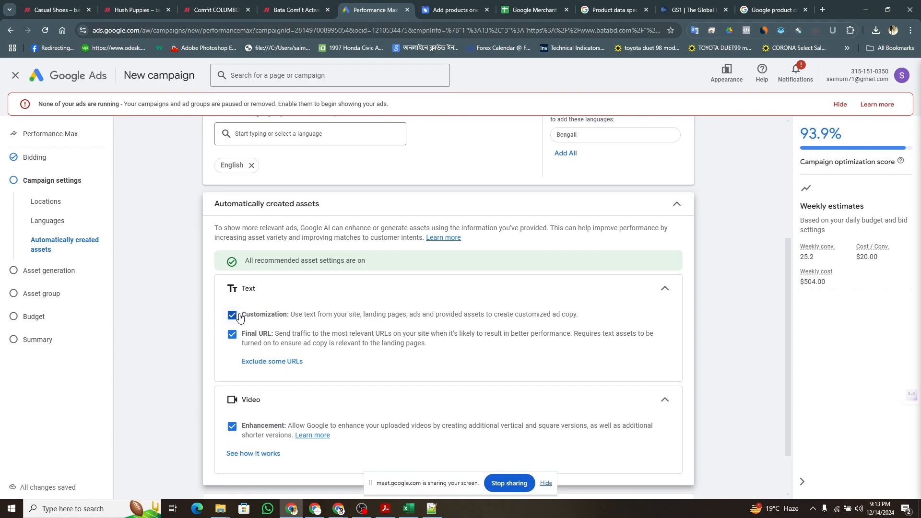
click(666, 401)
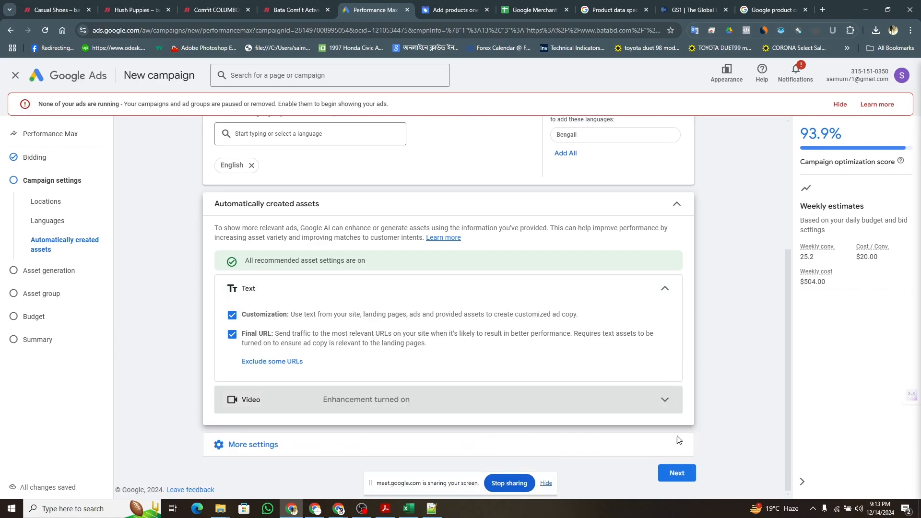
Step: Continue to asset generation, review the product details and suggested image source pages, and skip generating assets with Google AI
click(677, 473)
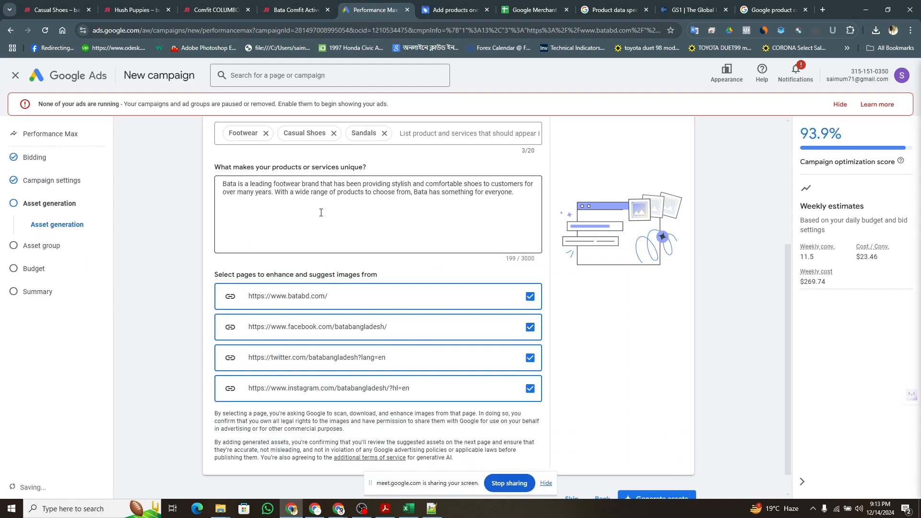
scroll(424, 244, up, 3)
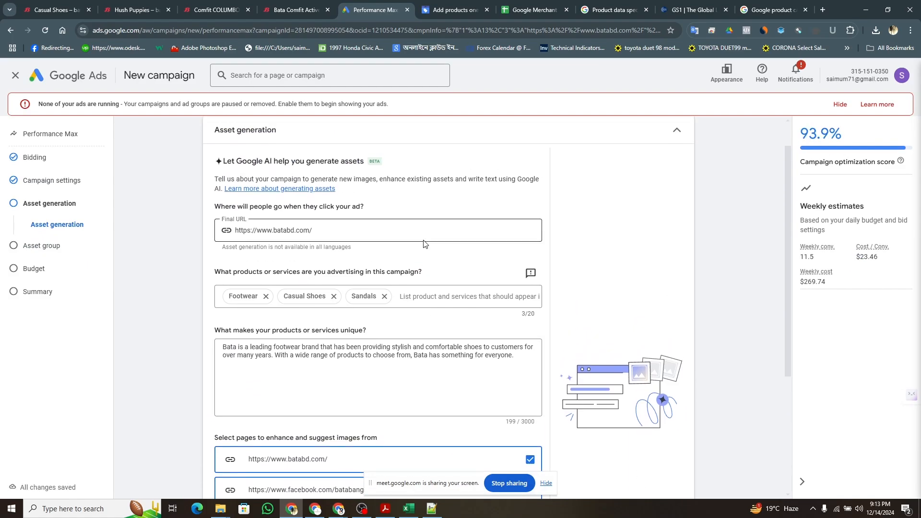
scroll(424, 243, down, 3)
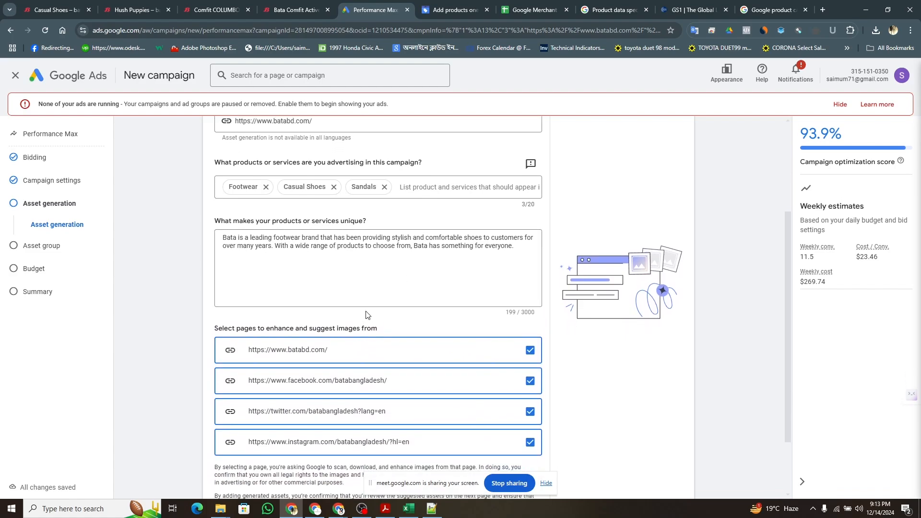
scroll(383, 308, down, 2)
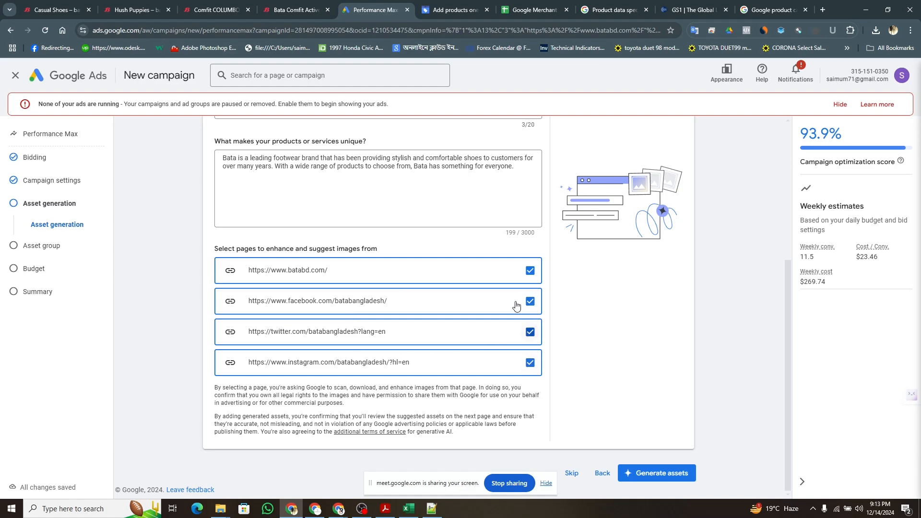
scroll(457, 220, up, 5)
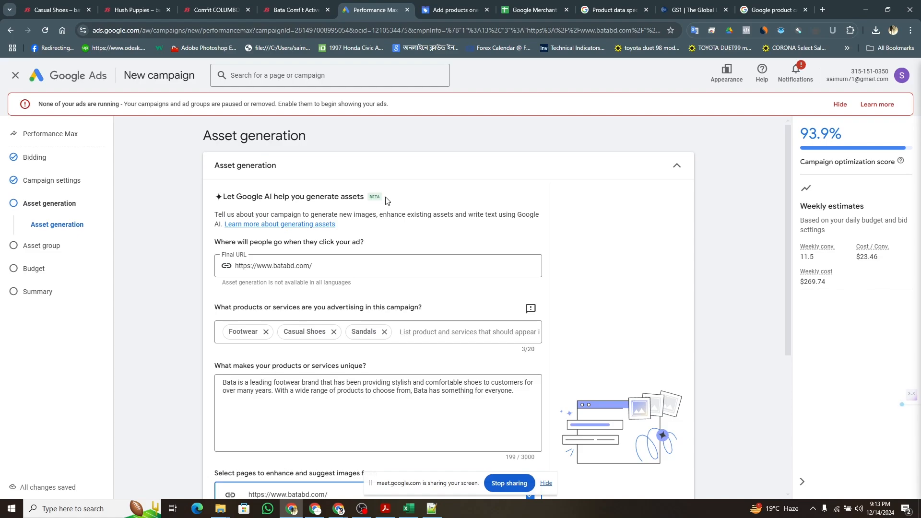
scroll(387, 200, down, 5)
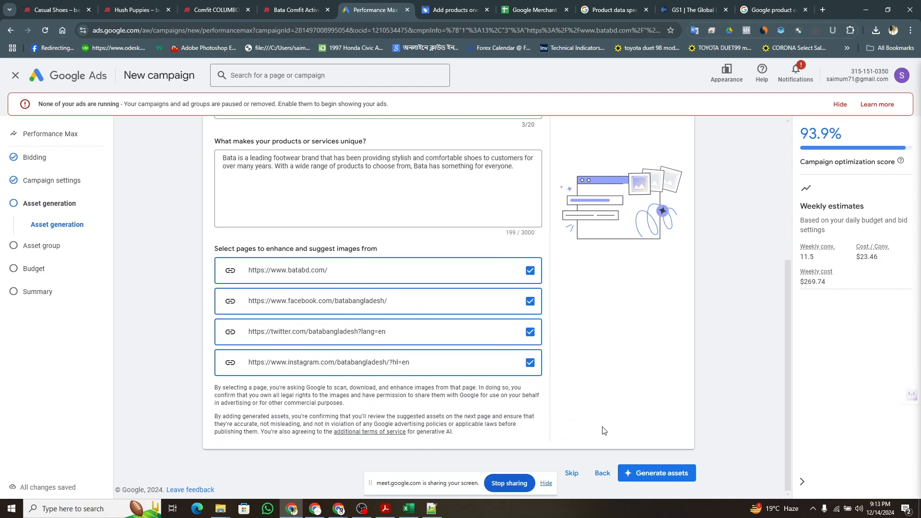
click(572, 473)
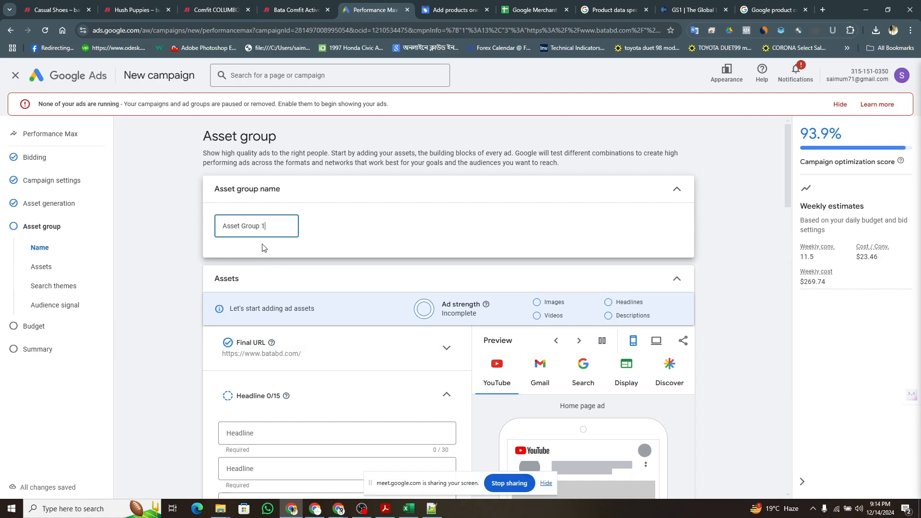
Step: Enter three headlines for the asset group: "Buy Bata Casual Shoes Now", "Order Top Casual Shoes Now" and "Order Casual Shoes in Dhaka"
drag(271, 230, 217, 229)
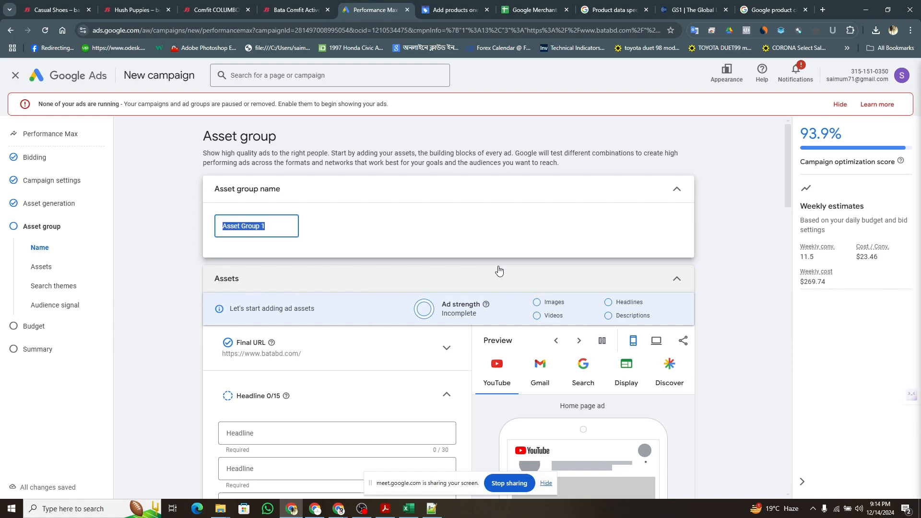
scroll(499, 270, down, 2)
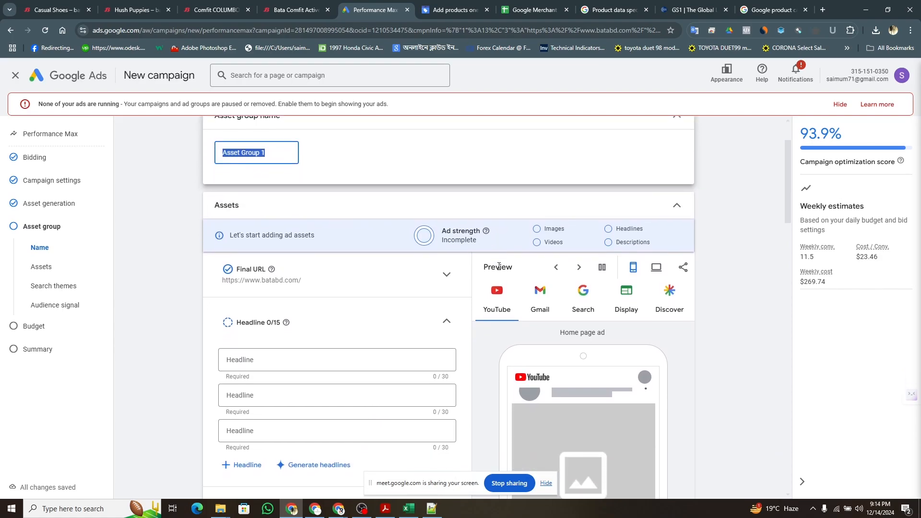
scroll(499, 267, down, 3)
click(323, 229)
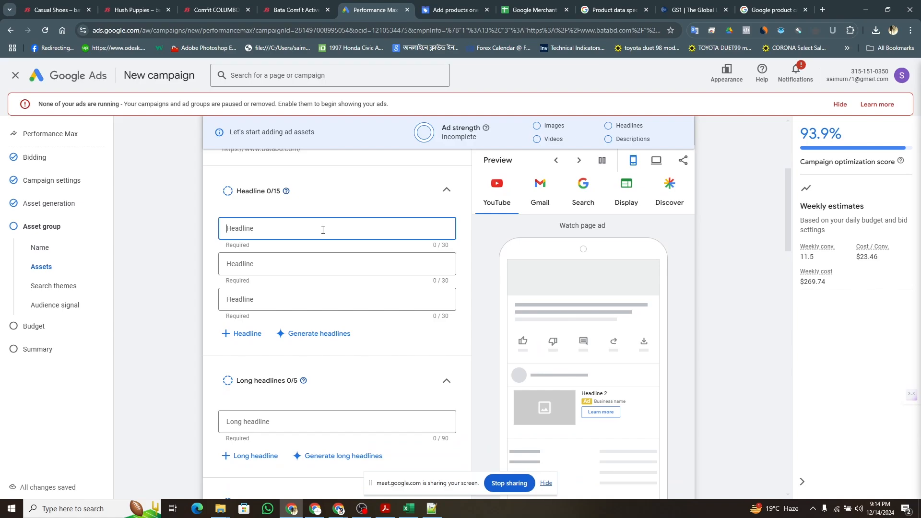
text(Buy Bata Casual Shoes Now Order Top Casual Shoes Now Order Casual Shoes in Dhaka)
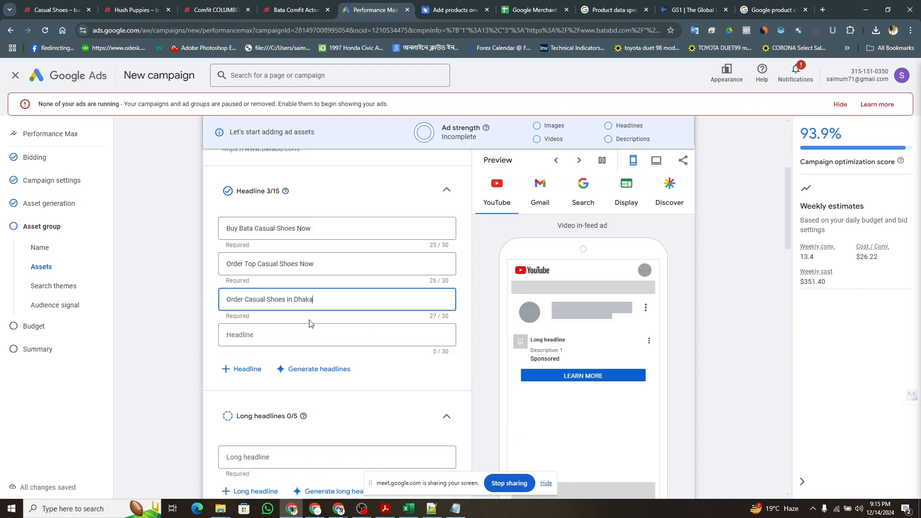
Step: Copy "Bata North Star Shoes Price in Bangladesh" from the ads file in Notepad into the first long headline in Google Ads
scroll(309, 324, down, 3)
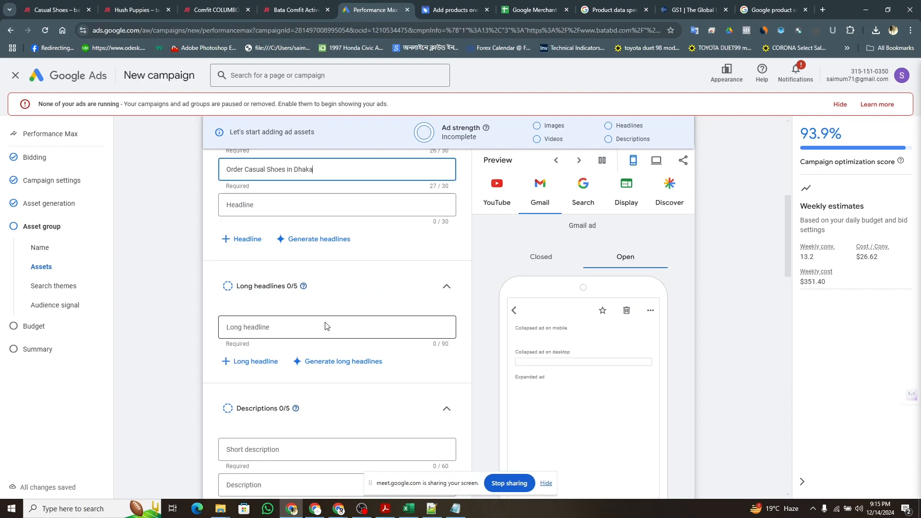
scroll(325, 326, down, 1)
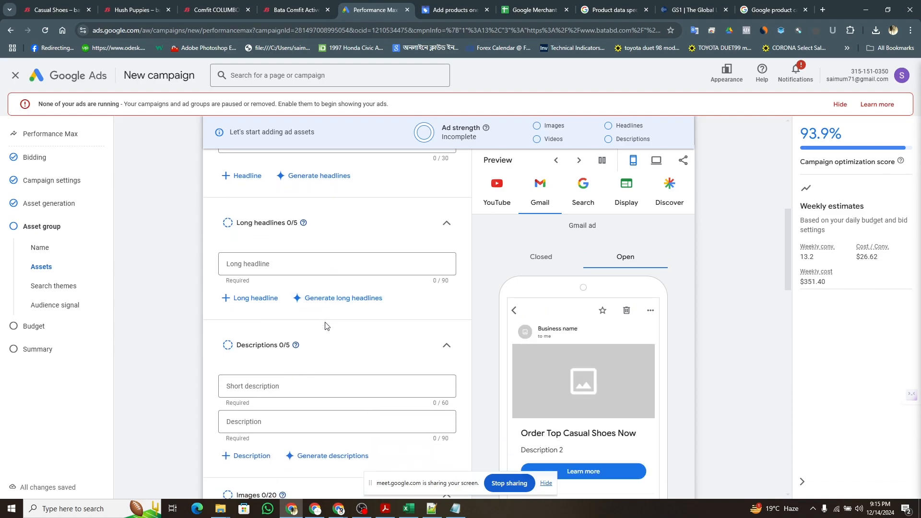
scroll(325, 326, down, 1)
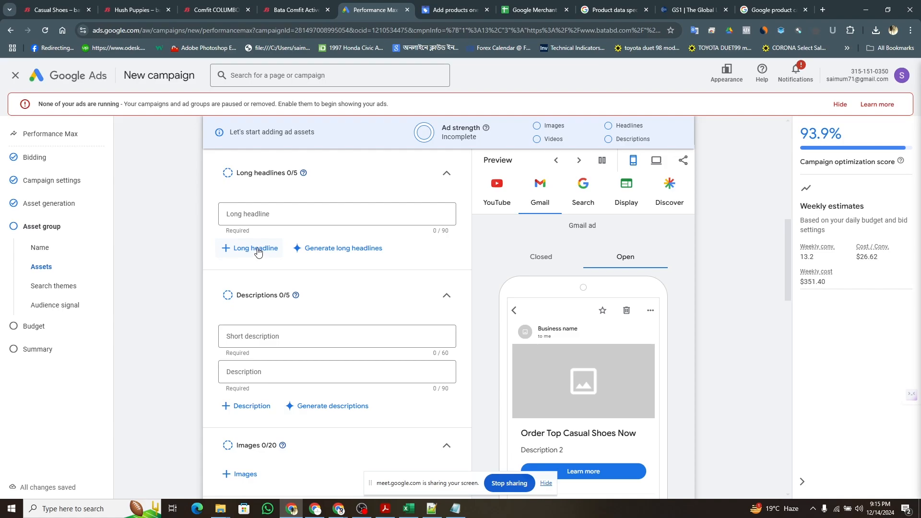
click(455, 509)
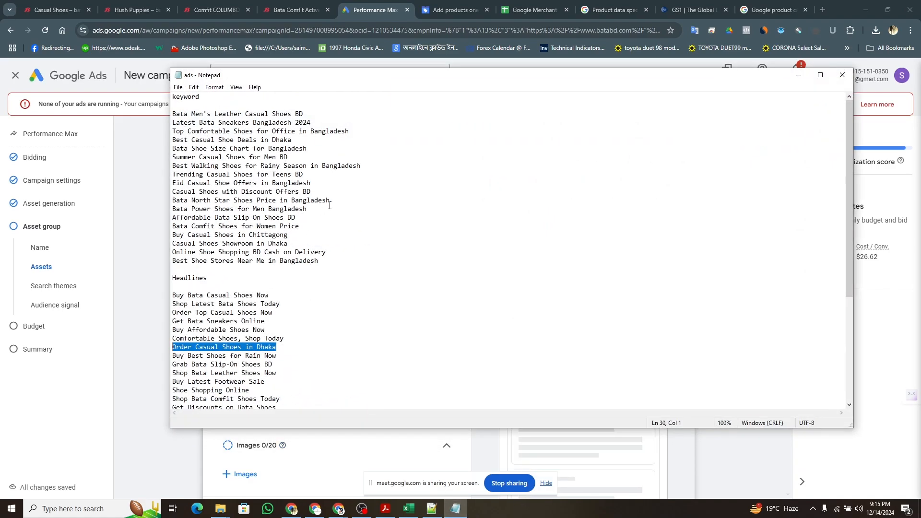
drag(331, 200, 163, 202)
key(ctrl+c)
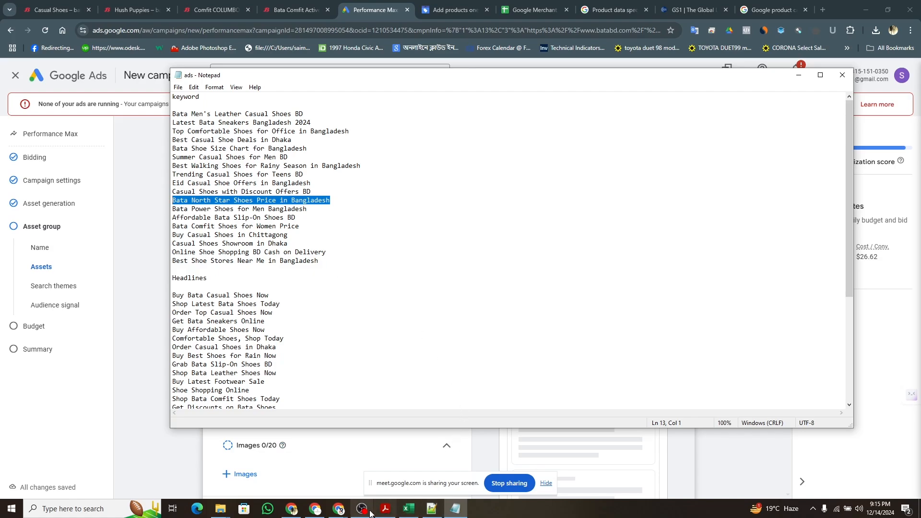
click(294, 511)
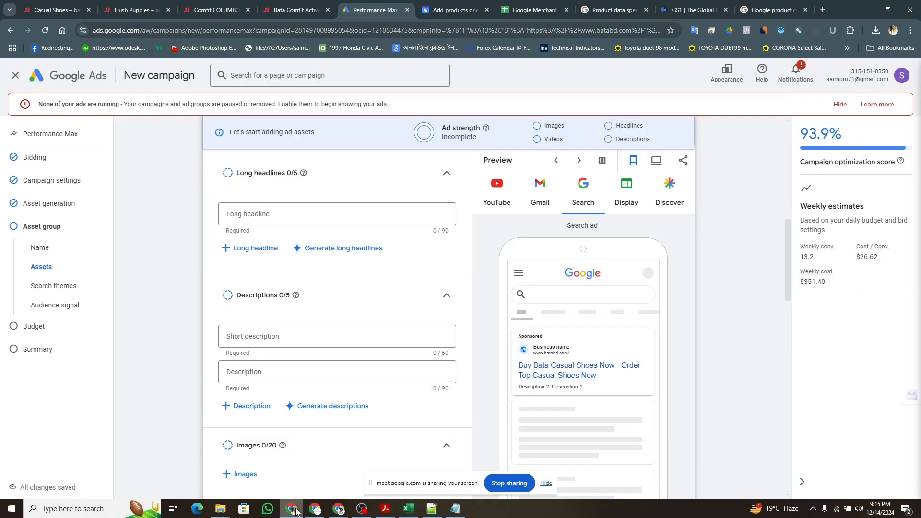
click(322, 215)
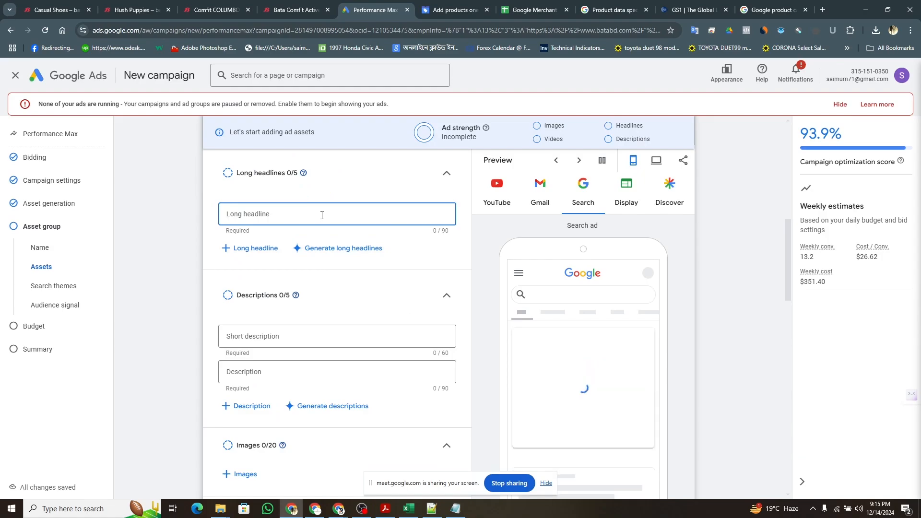
key(ctrl+v)
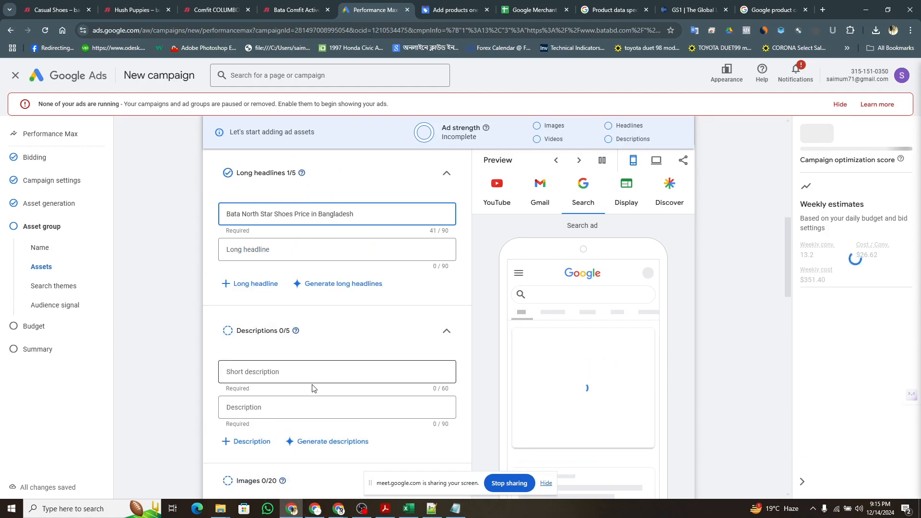
Step: Copy the Bata leather shoes description from the Notepad file into the short description and shorten it to "Buy Bata leather shoes for daily wear."
click(455, 508)
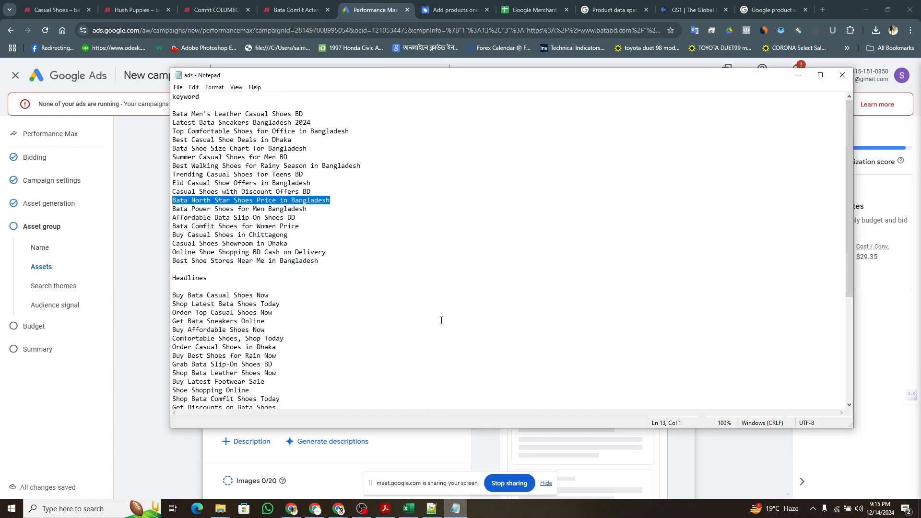
scroll(454, 286, down, 6)
drag(460, 312, 171, 314)
key(ctrl+c)
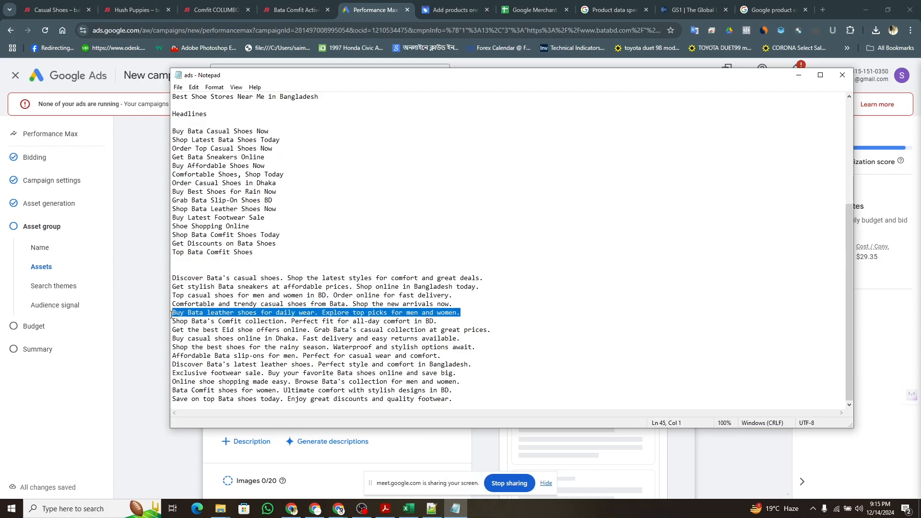
click(338, 511)
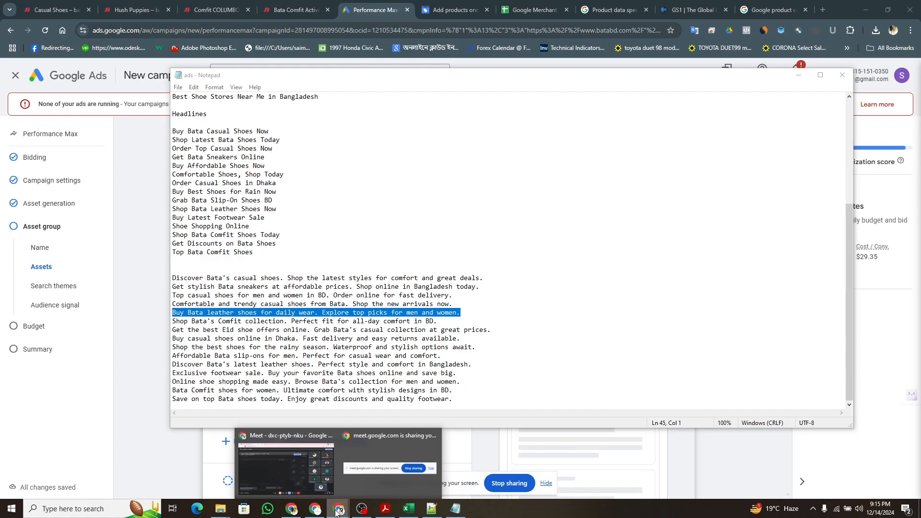
click(300, 511)
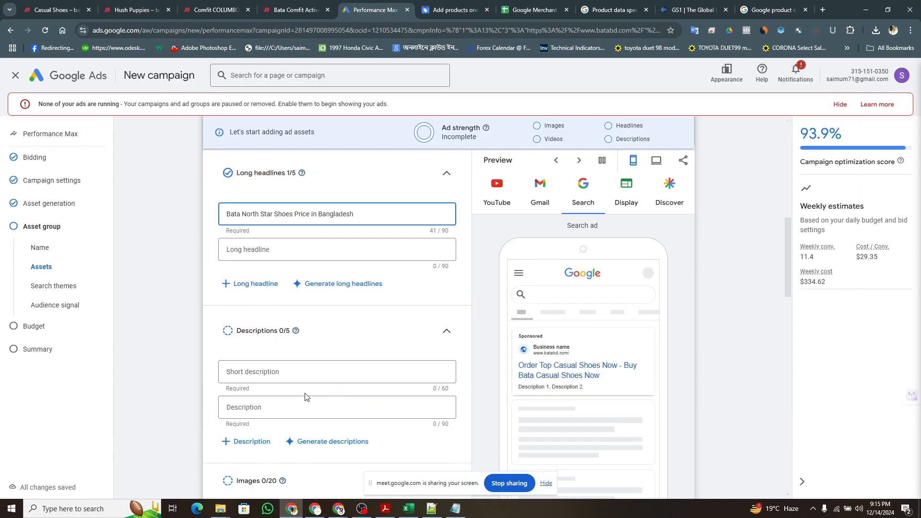
click(290, 369)
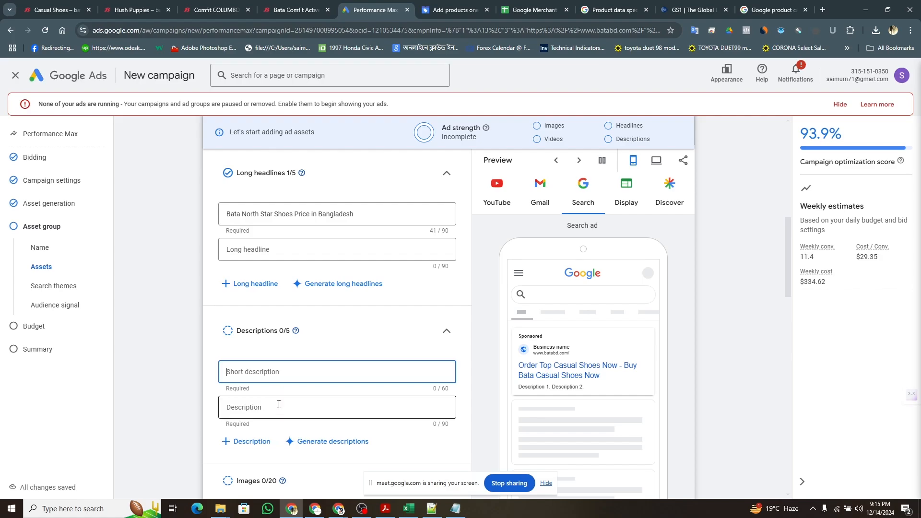
click(278, 405)
click(274, 373)
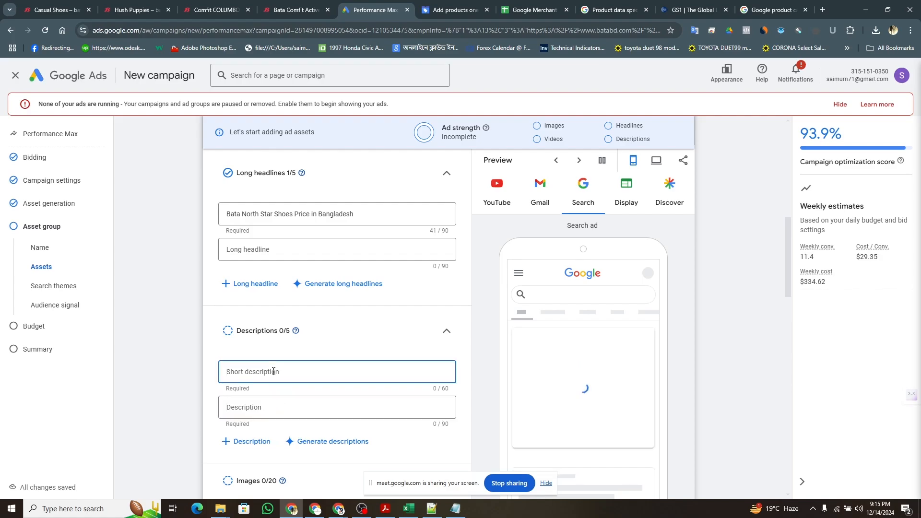
key(ctrl+v)
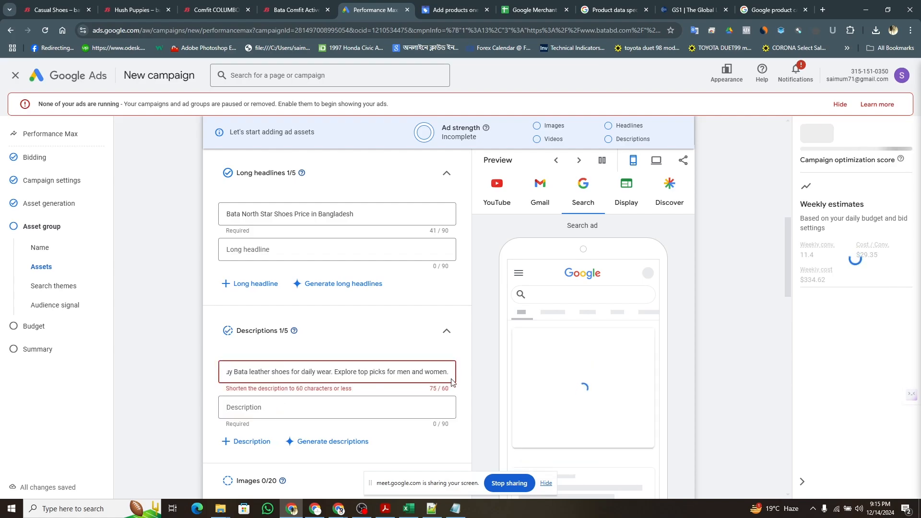
drag(447, 373, 333, 373)
key(BackSpace)
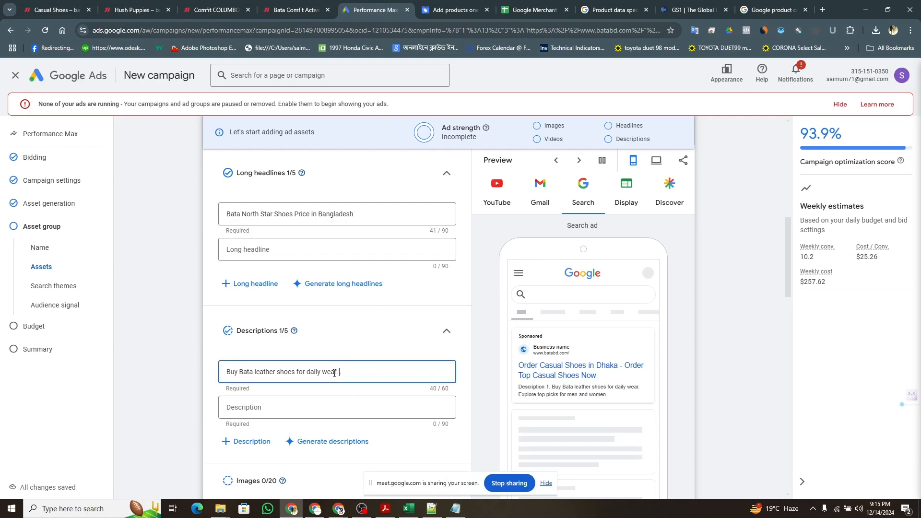
Step: Remove the excess characters after "wear." in the short description and add the description "Discover Bata's latest leather shoes. Perfect style and comfort in Bangladesh."
key(BackSpace)
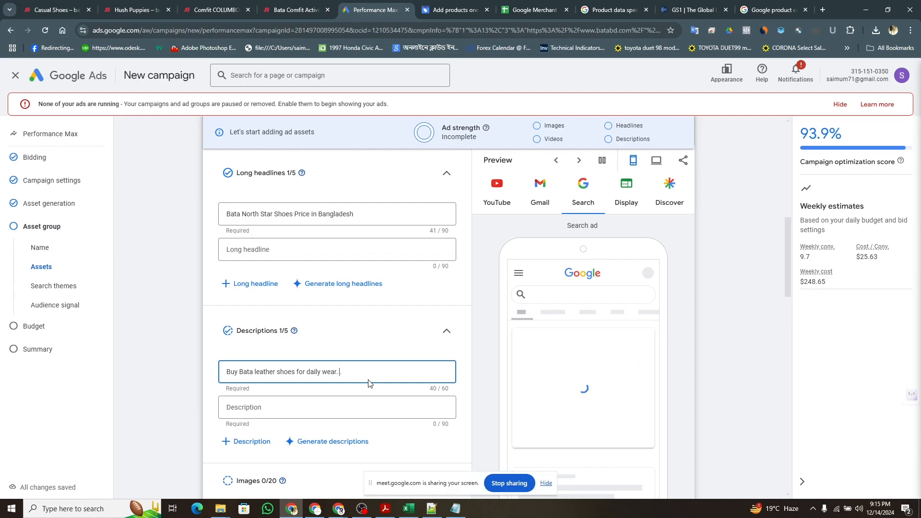
key(BackSpace)
key(BackSpace)
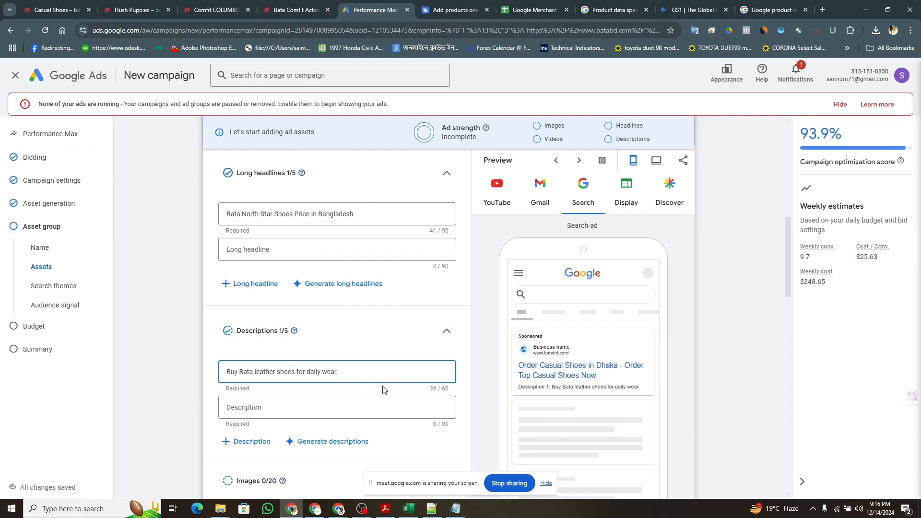
scroll(384, 390, down, 2)
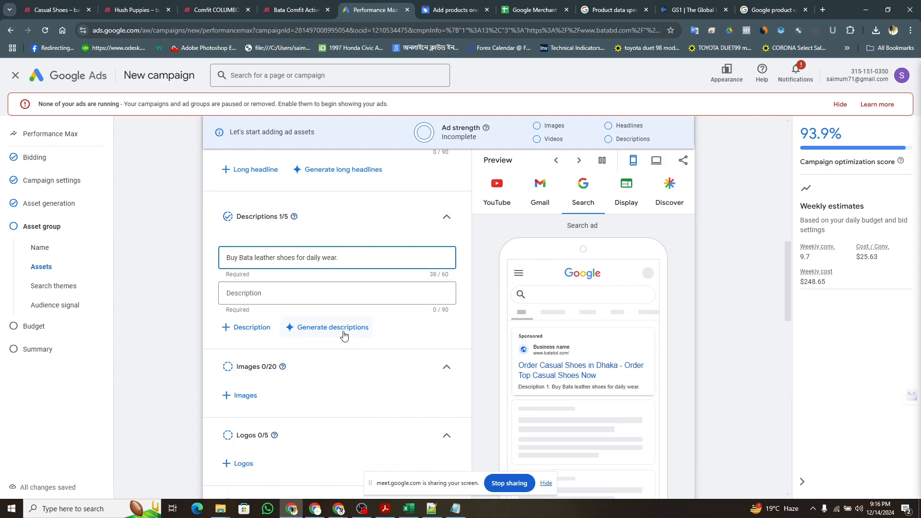
key(Tab)
text(Discover Bata's latest leather shoes. Perfect style and comfort in Bangladesh.)
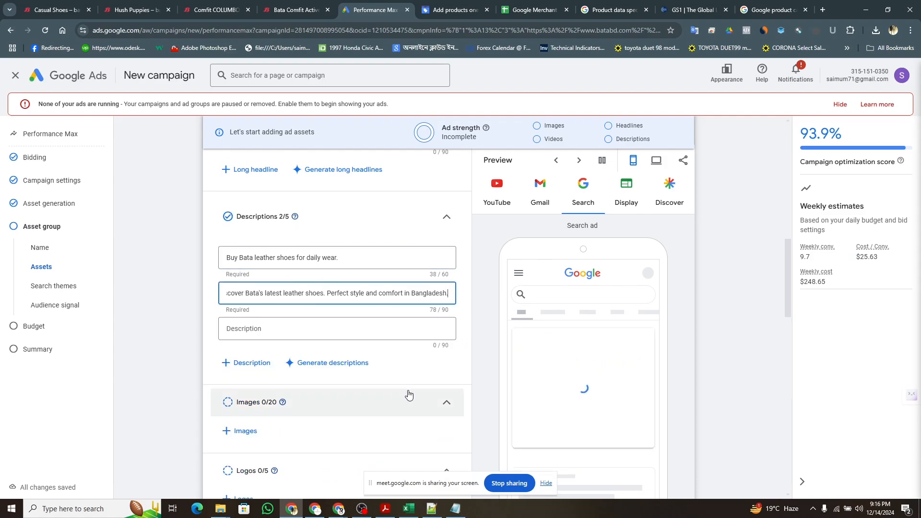
Step: Switch to the class PDF in Acrobat and review the required image and video dimensions on the Requirements page
scroll(408, 393, down, 2)
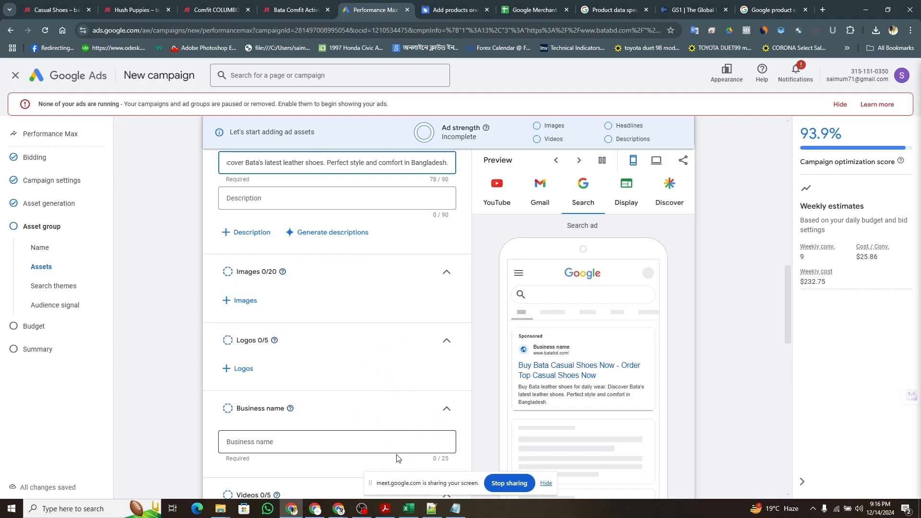
click(385, 508)
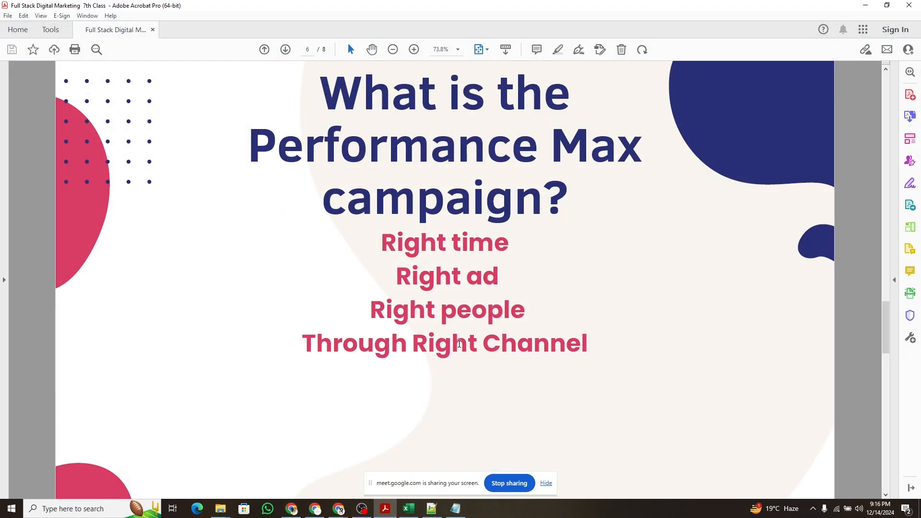
scroll(459, 343, down, 2)
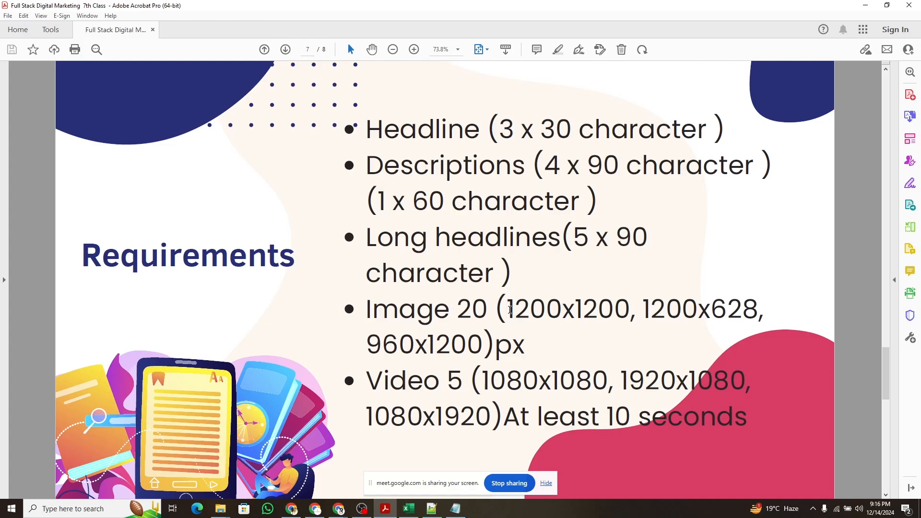
drag(510, 309, 487, 347)
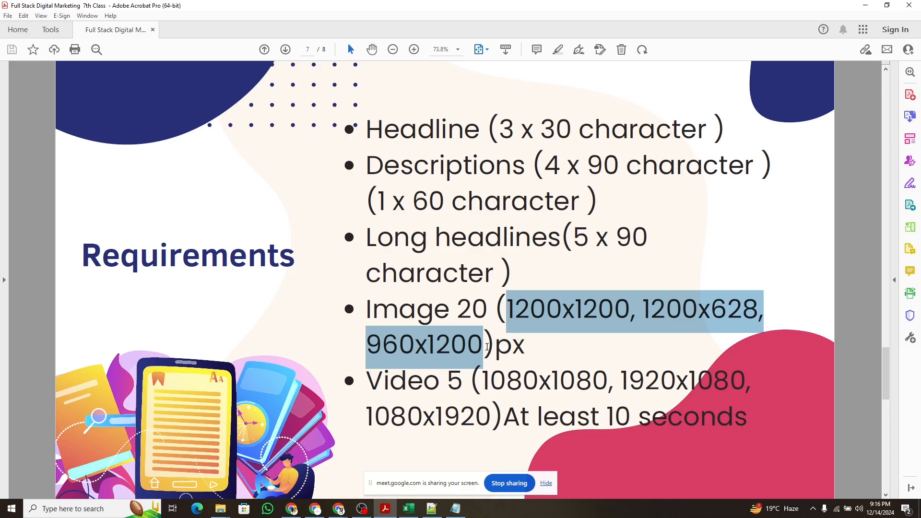
click(454, 348)
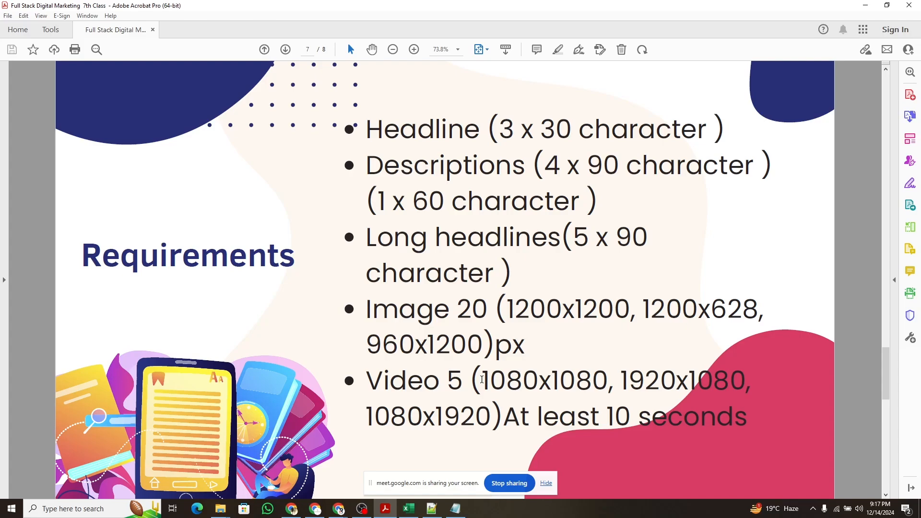
drag(482, 380, 508, 415)
click(509, 415)
Step: Back in Google Ads, add the "Online Exclusive" banner, the red-black and black shoe website images and the recent black sneaker image to the asset group
mouse_move(317, 511)
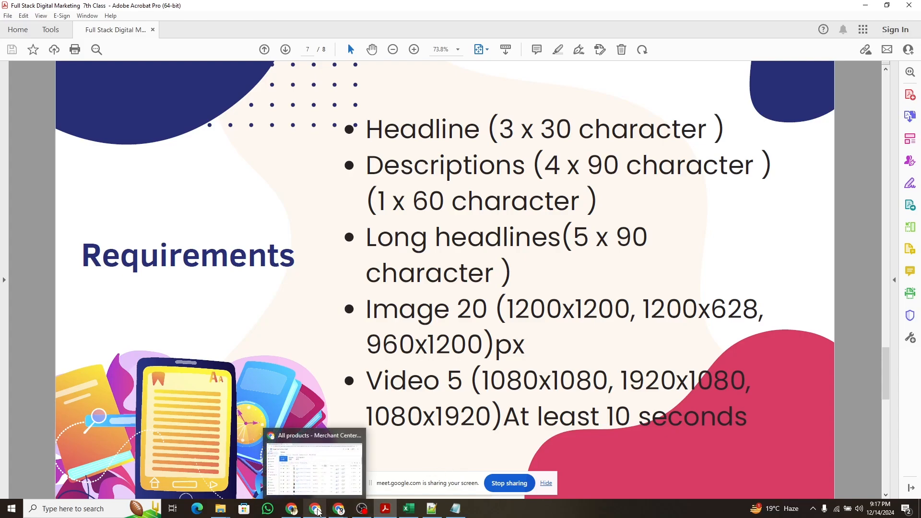
click(314, 463)
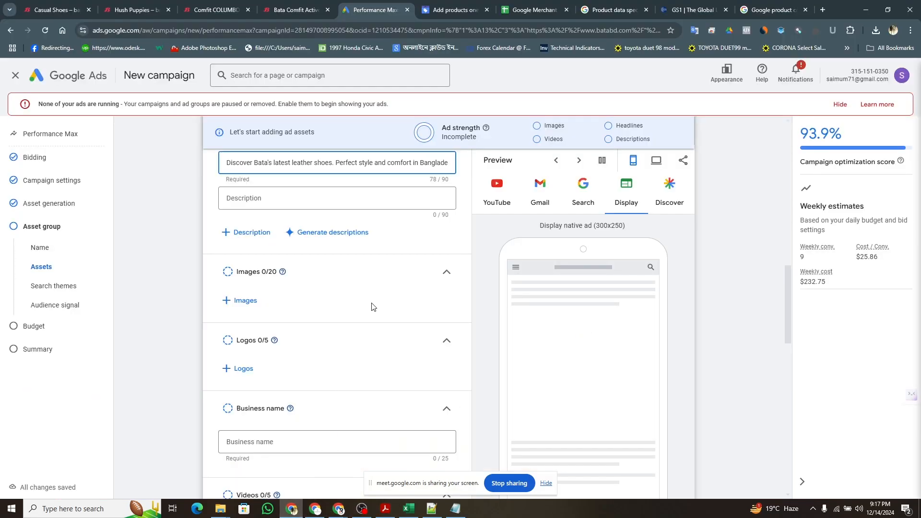
click(242, 301)
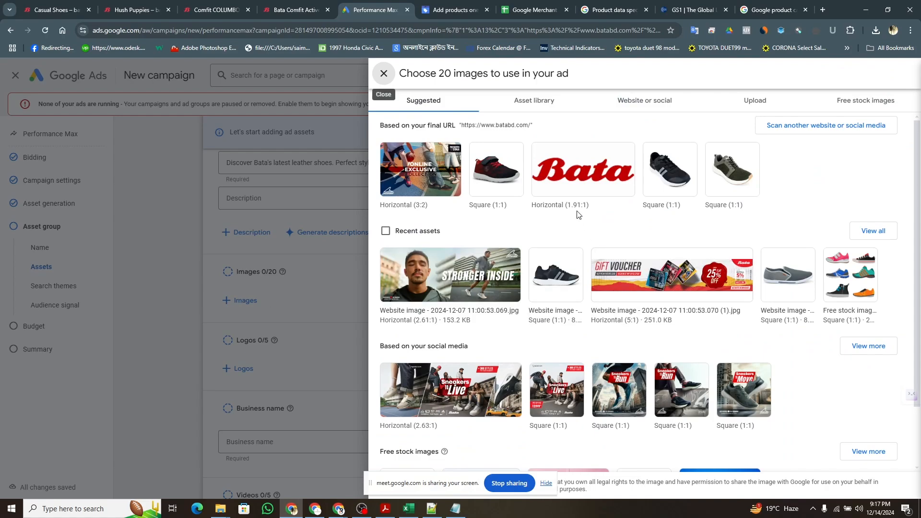
click(421, 170)
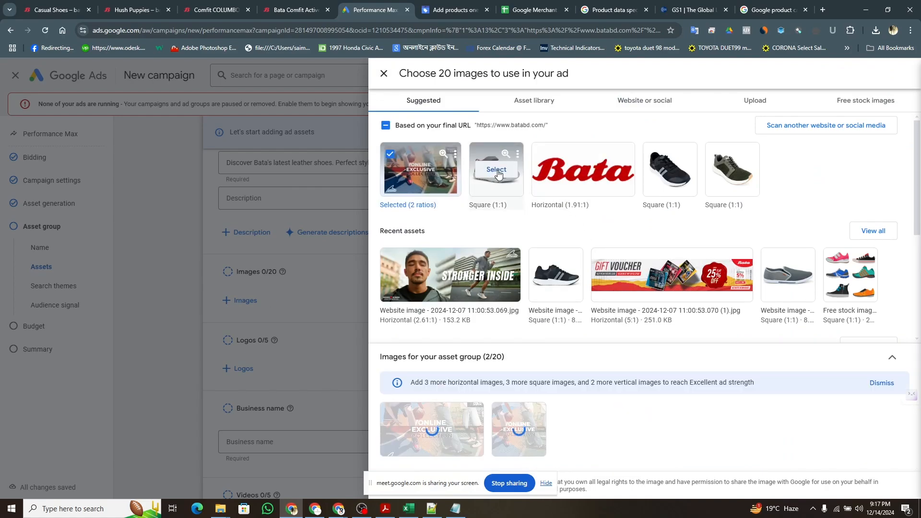
click(497, 170)
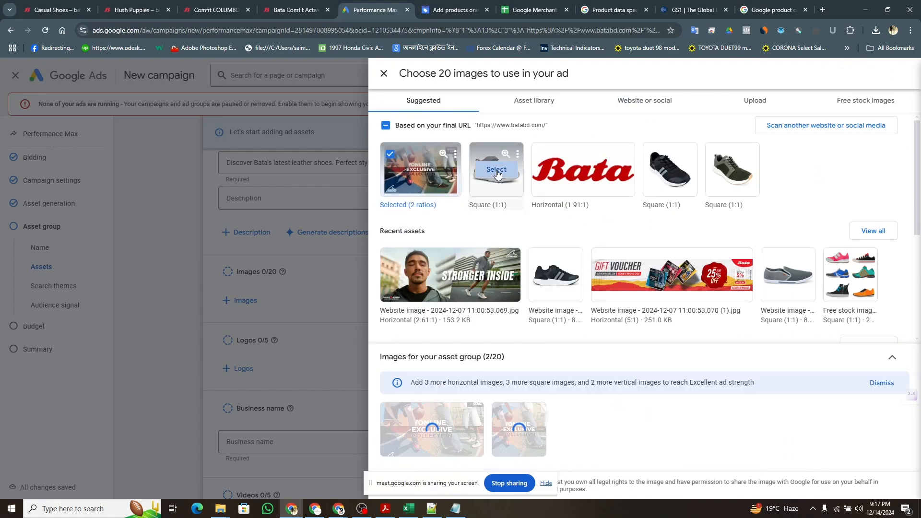
click(661, 181)
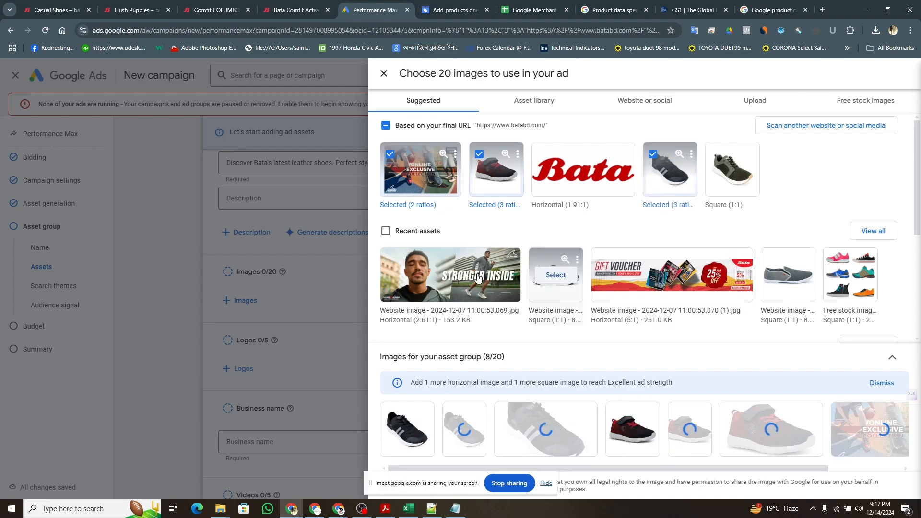
click(556, 275)
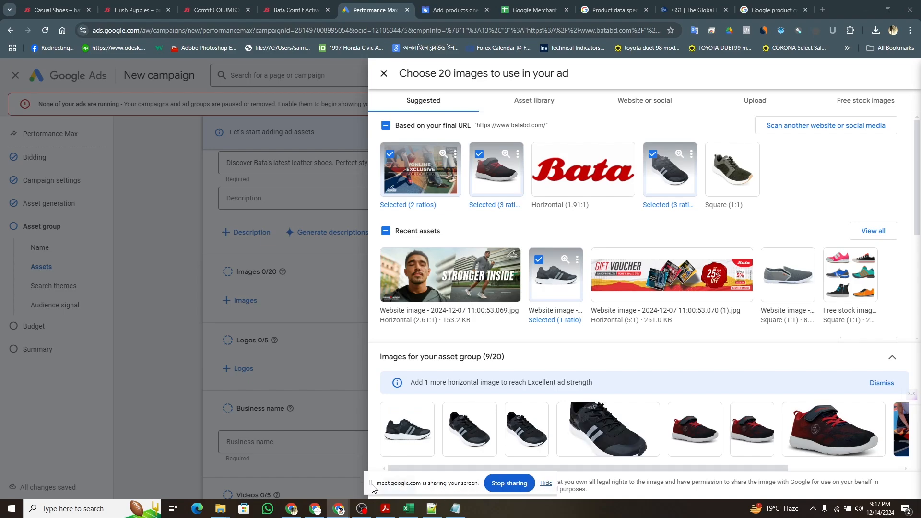
drag(371, 487, 531, 484)
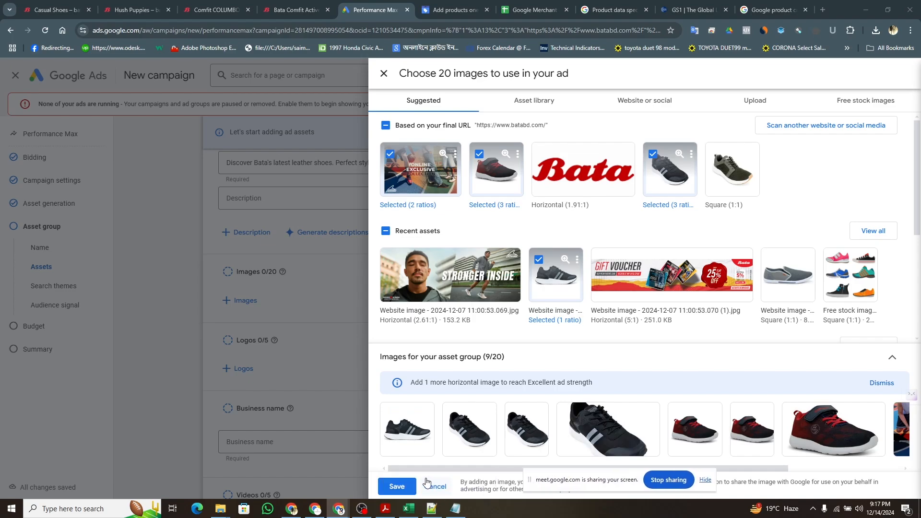
click(397, 487)
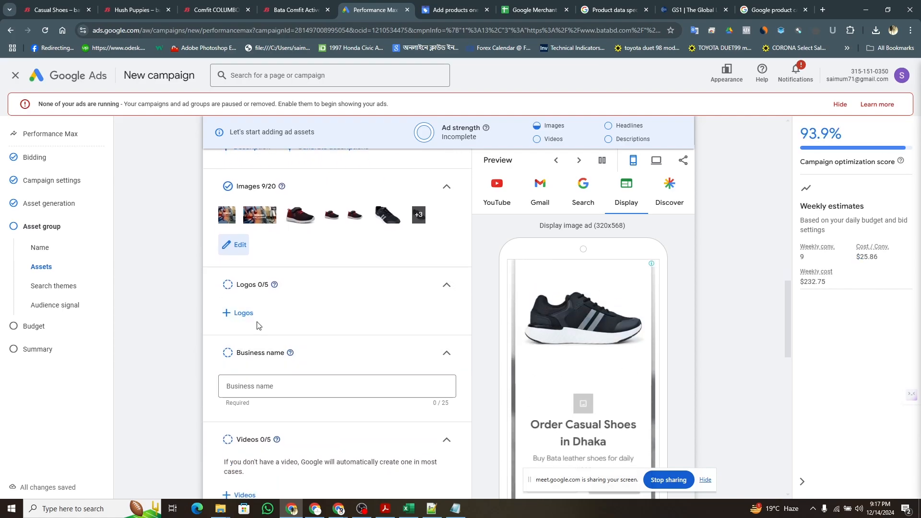
Step: Enter "Bata" as the asset group's business name
click(297, 388)
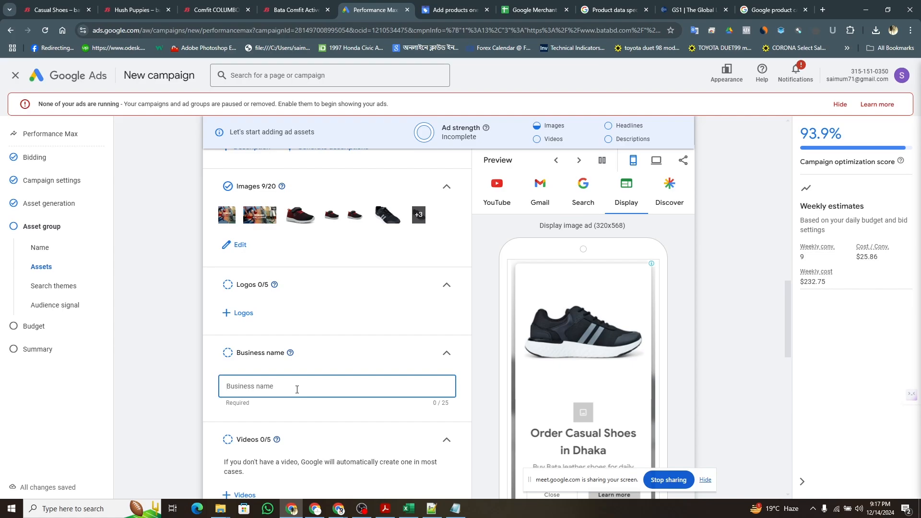
text(Ba)
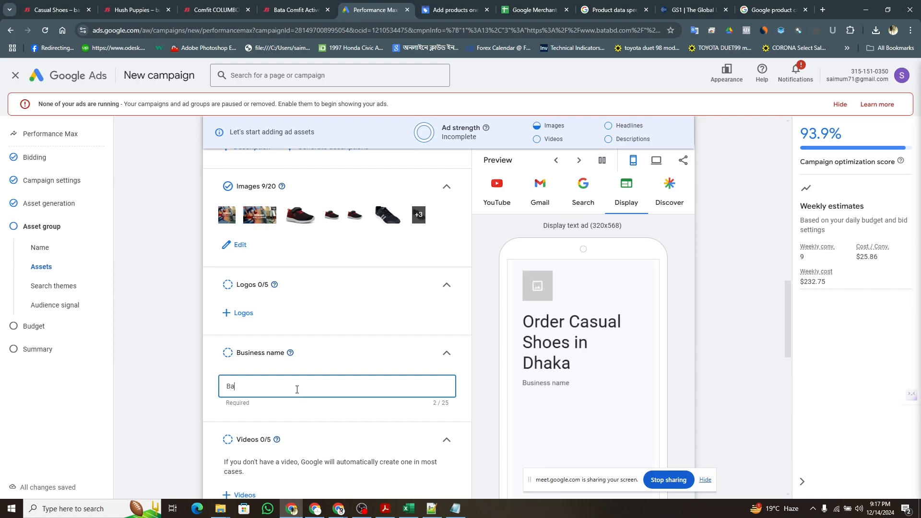
text(ta)
scroll(298, 432, down, 1)
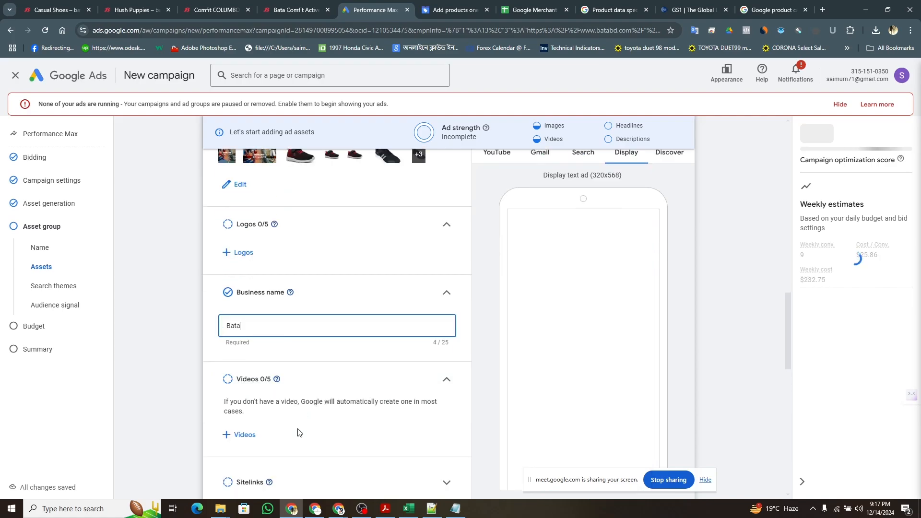
Step: Look at the asset library and YouTube search options for adding videos, and leave without choosing one
scroll(297, 433, down, 2)
click(244, 338)
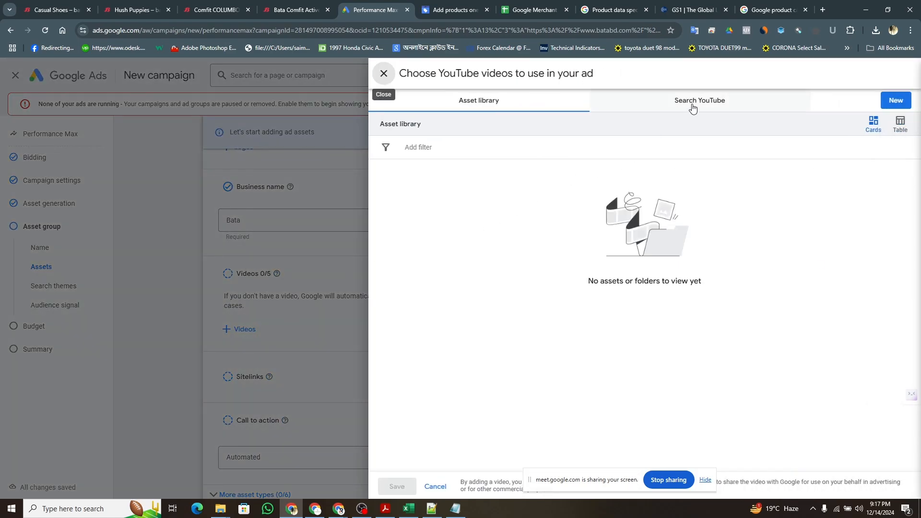
click(692, 108)
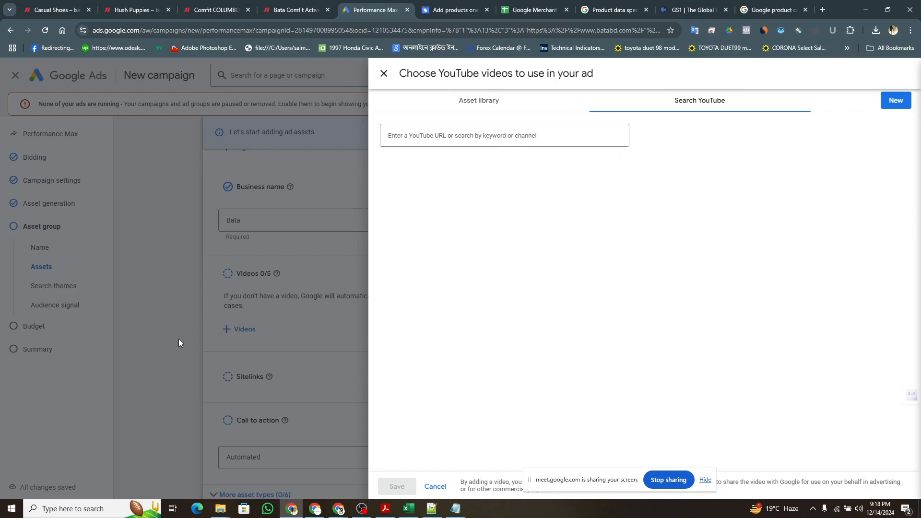
click(384, 73)
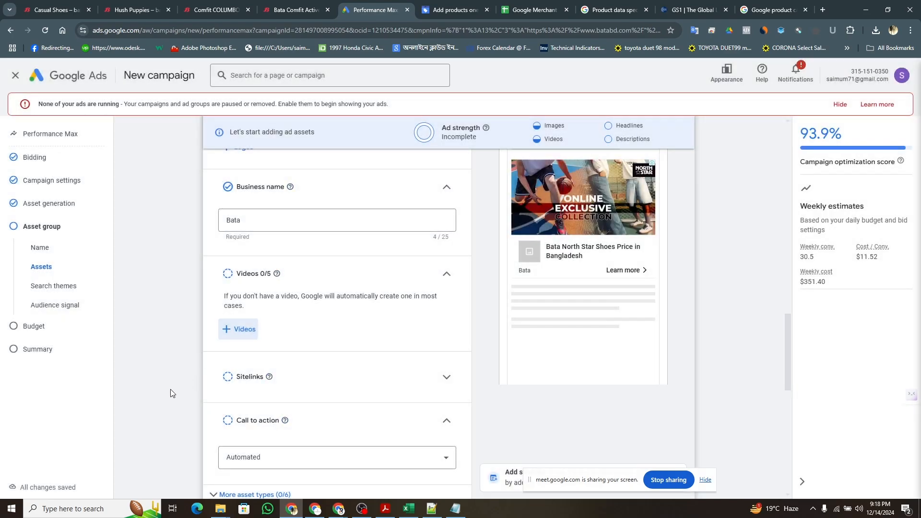
Step: Set the asset group's call to action to "Shop now"
scroll(171, 389, down, 5)
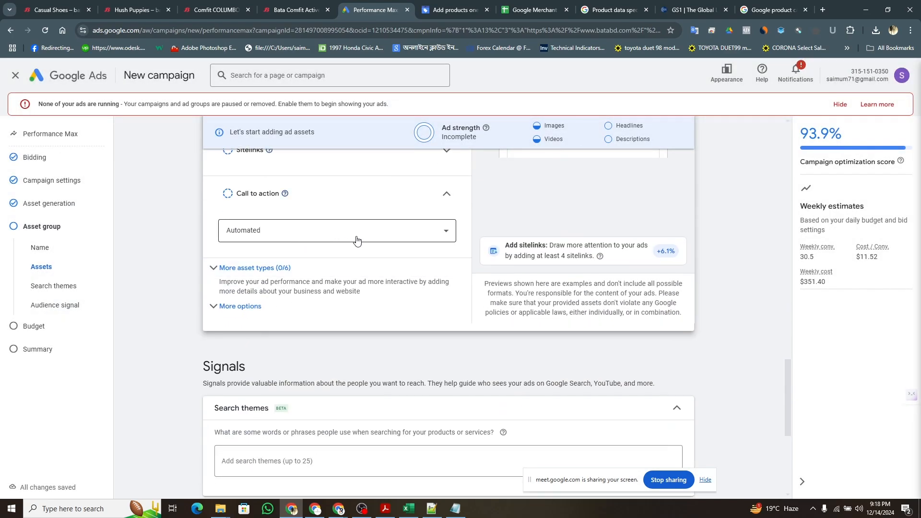
click(393, 238)
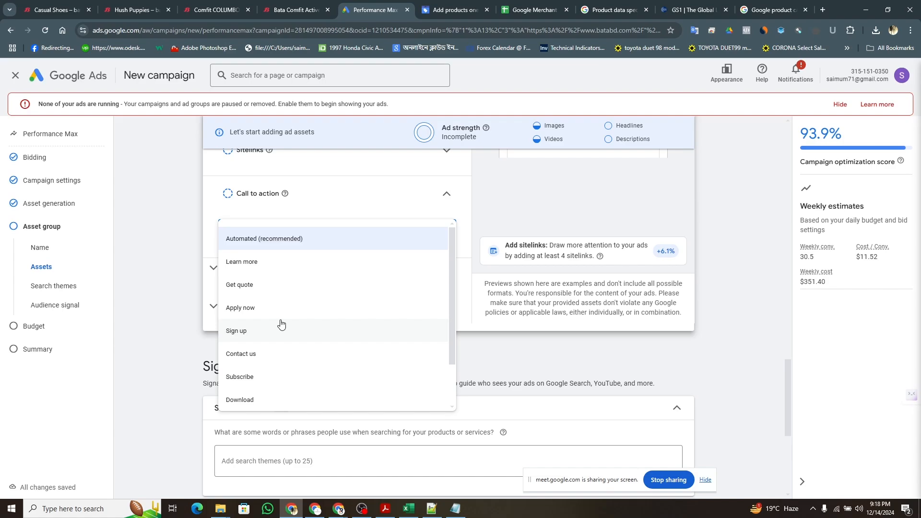
scroll(281, 325, down, 2)
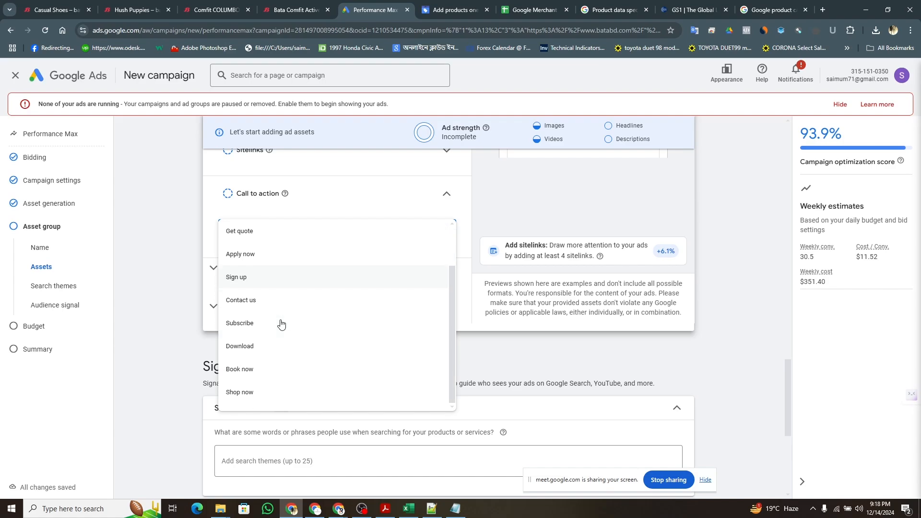
click(240, 392)
Step: Add the website visitor segments "All visitors (Google Ads)" and "bata" as first-party data in the audience signal
scroll(308, 372, down, 3)
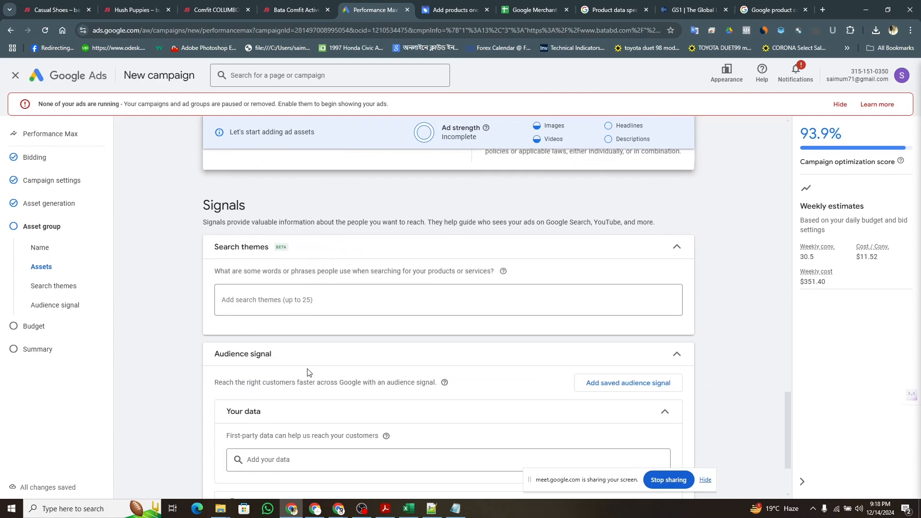
scroll(308, 372, down, 2)
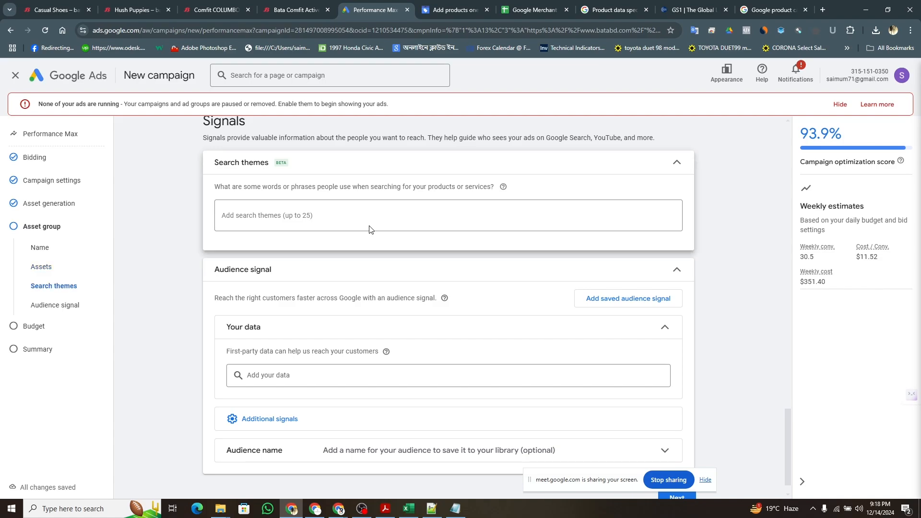
click(67, 307)
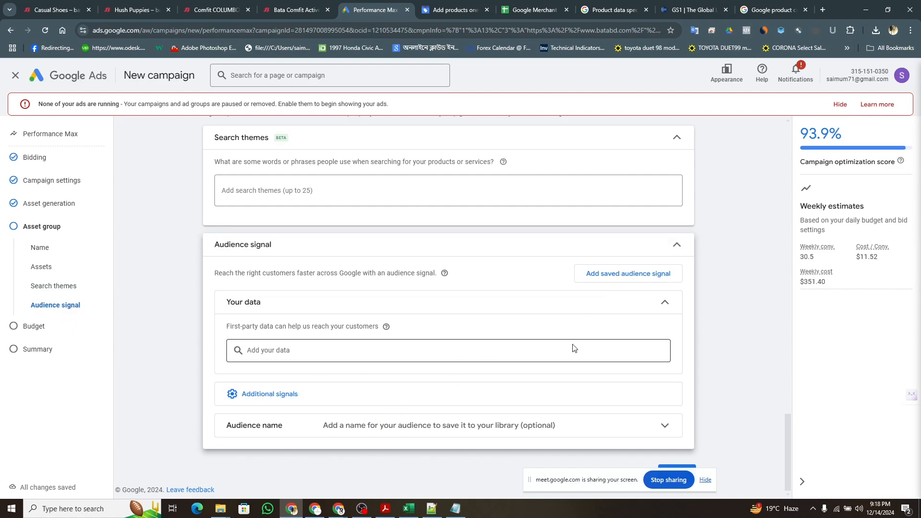
click(527, 352)
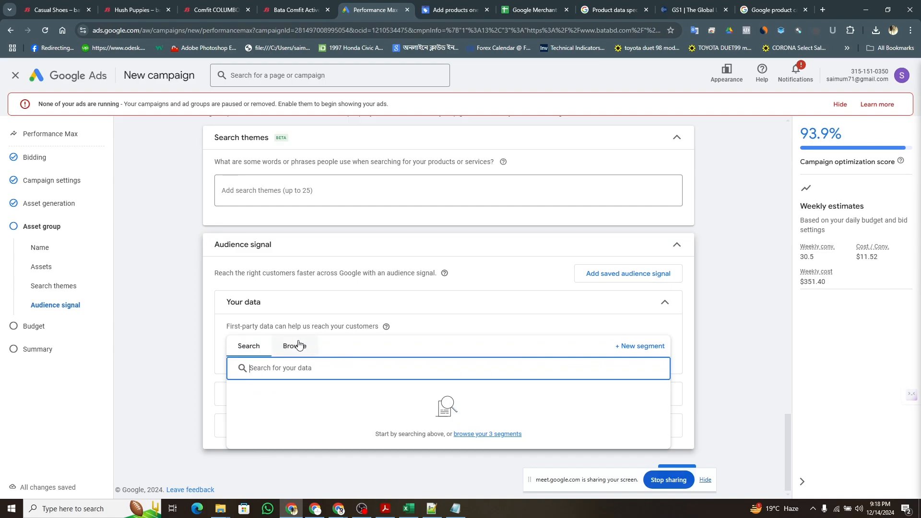
click(298, 345)
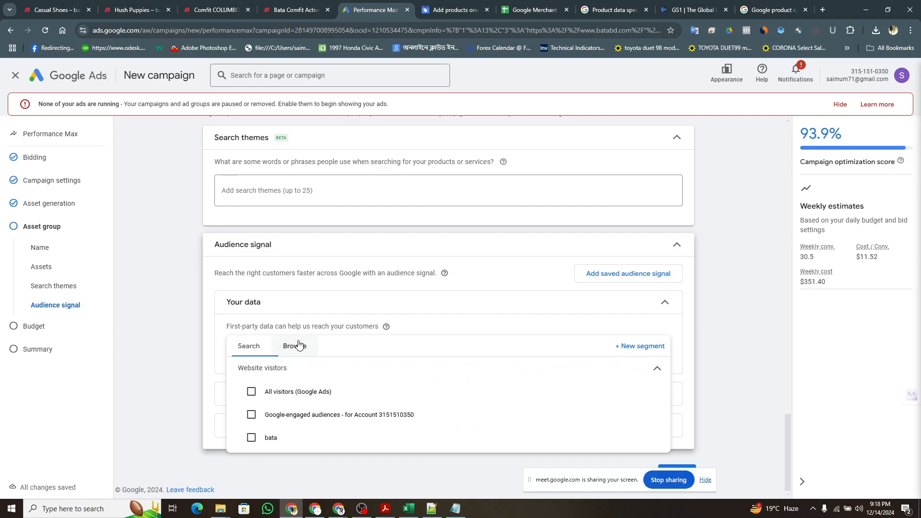
click(250, 393)
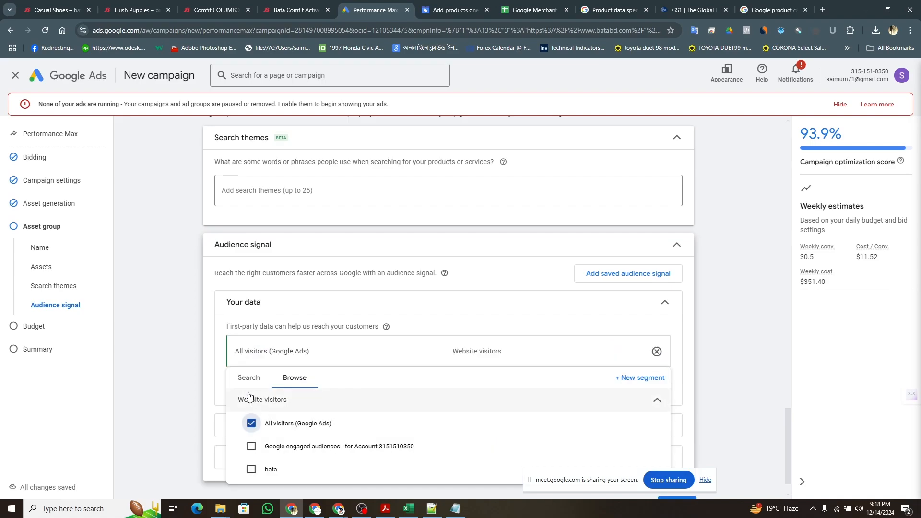
click(251, 470)
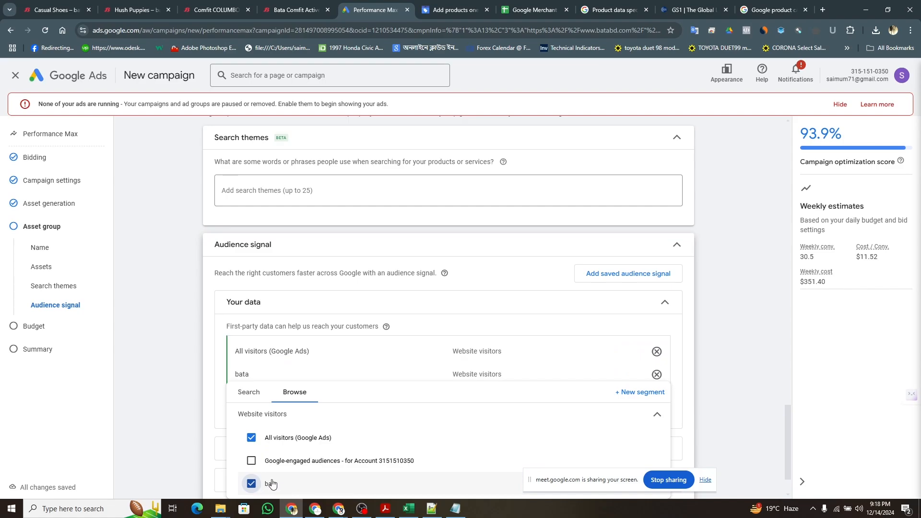
click(180, 411)
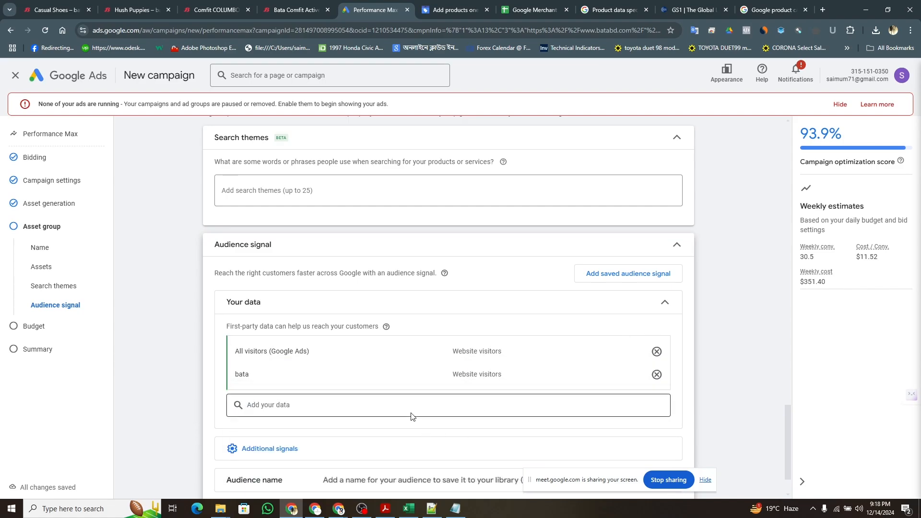
Step: Expand the additional signals and audience name sections of the audience signal to look at their options
scroll(411, 416, down, 1)
click(307, 394)
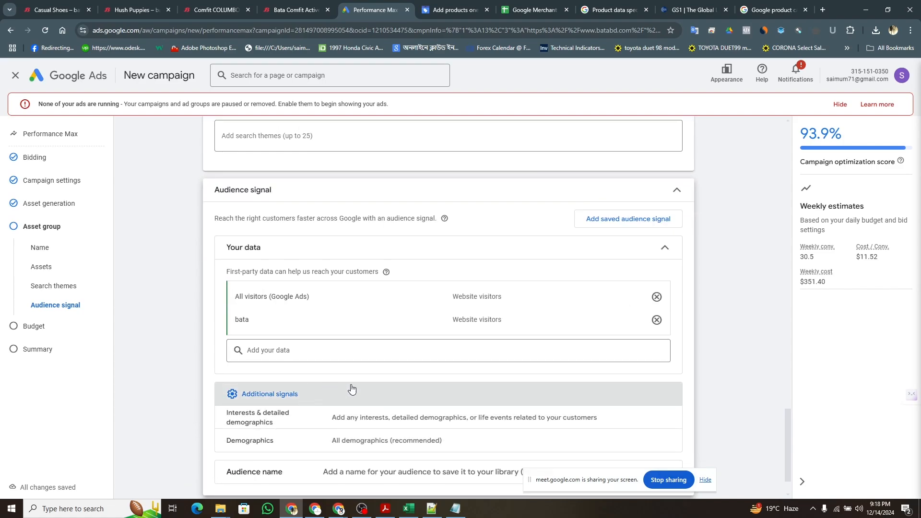
scroll(402, 394, down, 1)
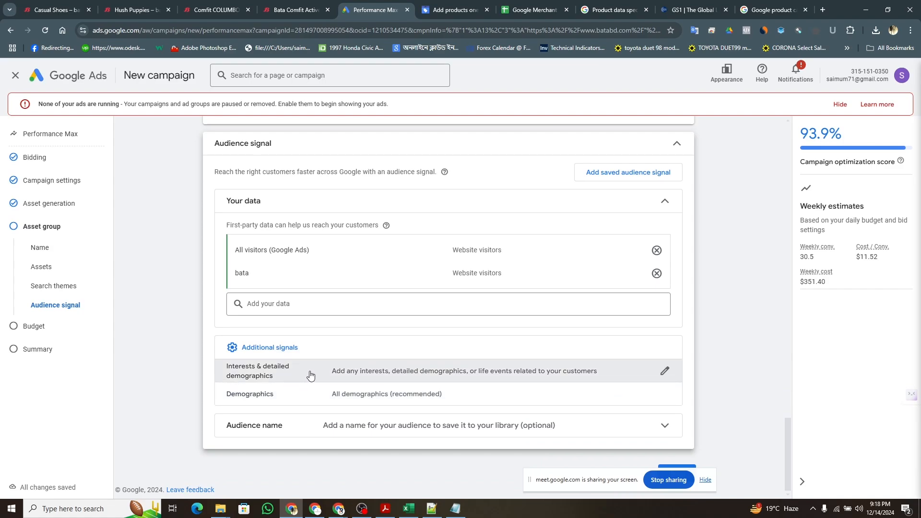
click(618, 436)
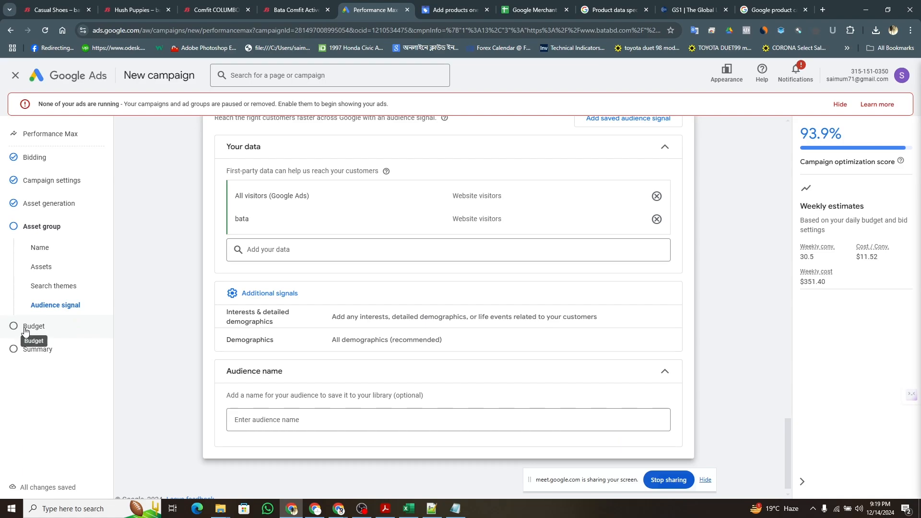
Step: Choose the $40.16 average daily budget for the campaign and go to its summary
click(25, 330)
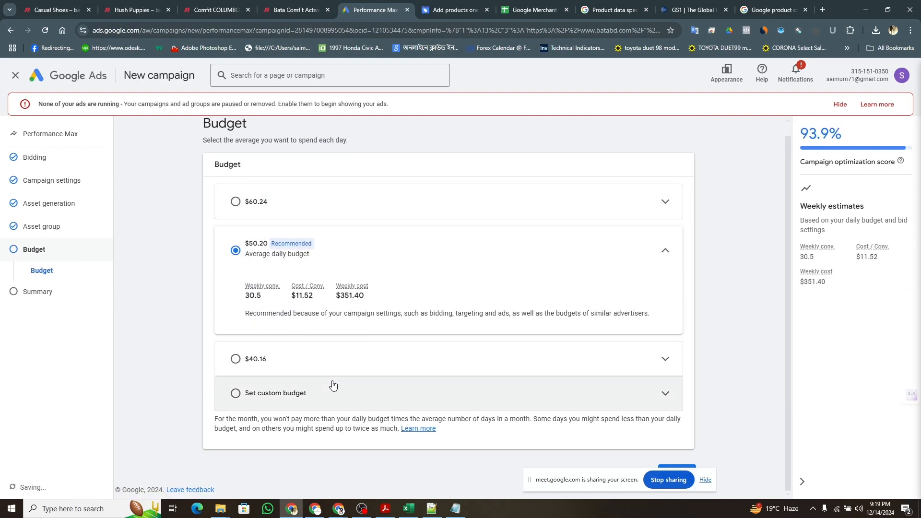
click(414, 389)
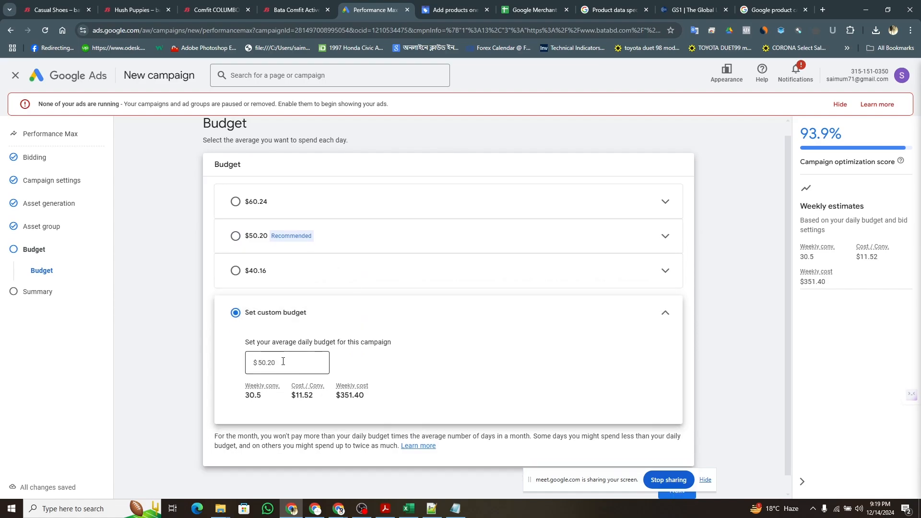
click(237, 270)
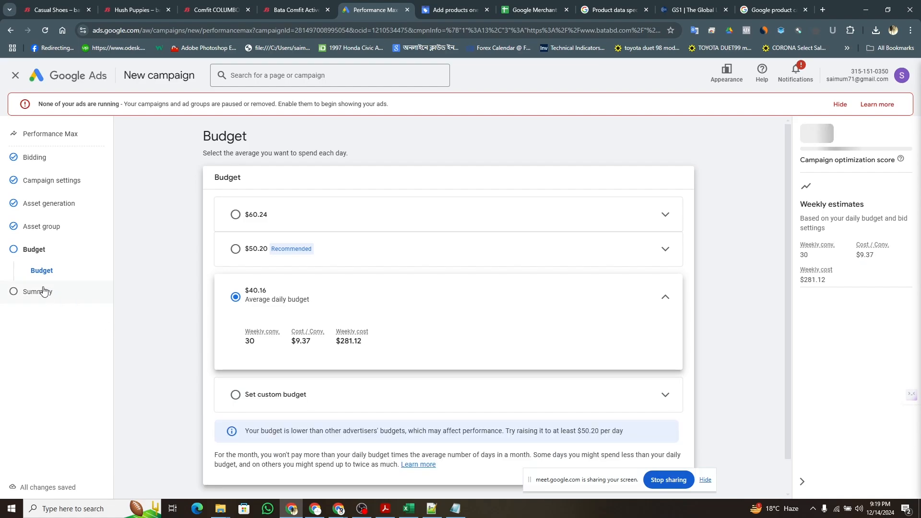
click(44, 290)
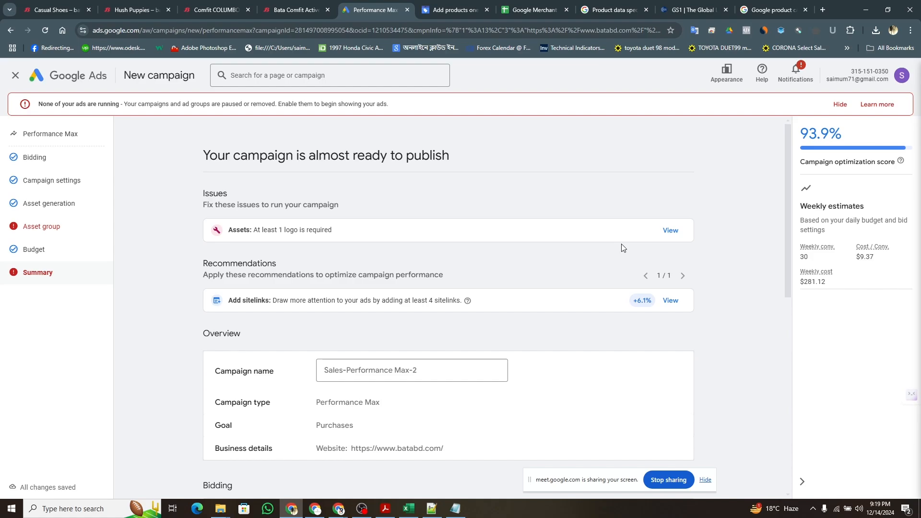
Step: Switch to the browser window with the Enorsia Google Ads account and start a new campaign from its campaigns list
click(315, 509)
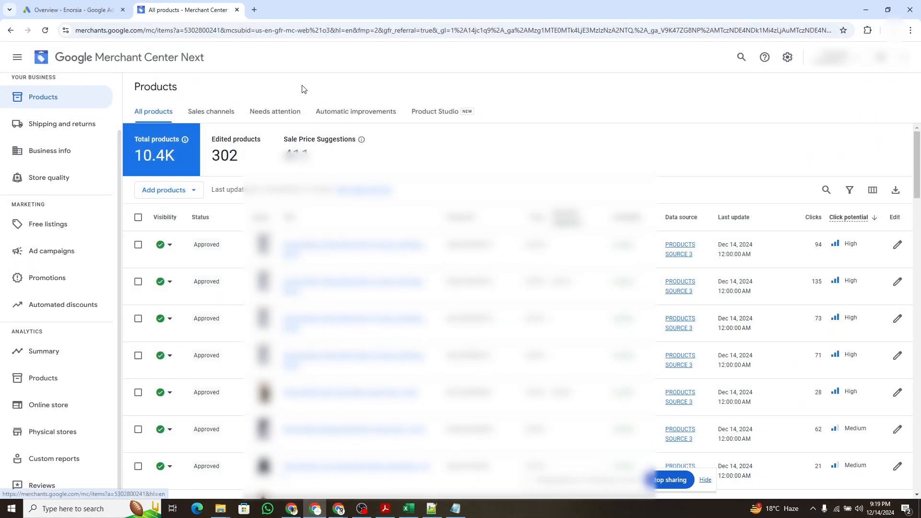
click(63, 4)
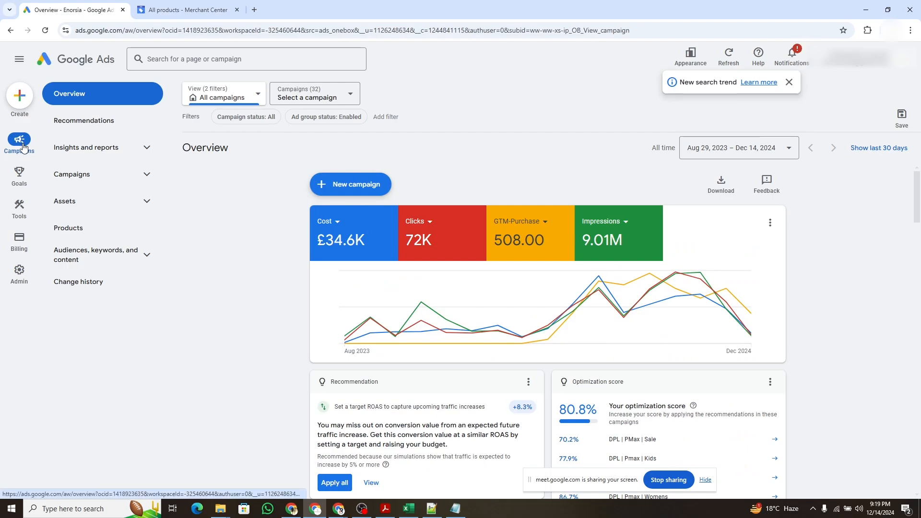
click(104, 179)
click(100, 207)
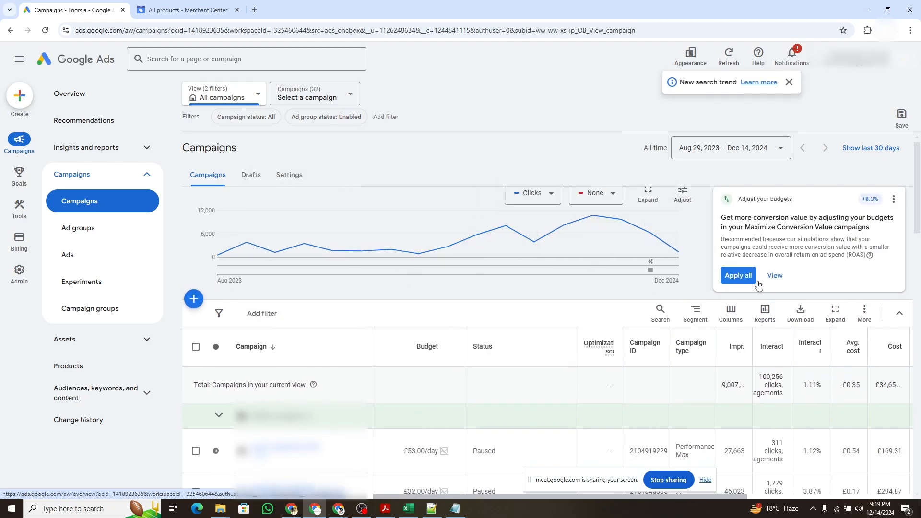
click(195, 300)
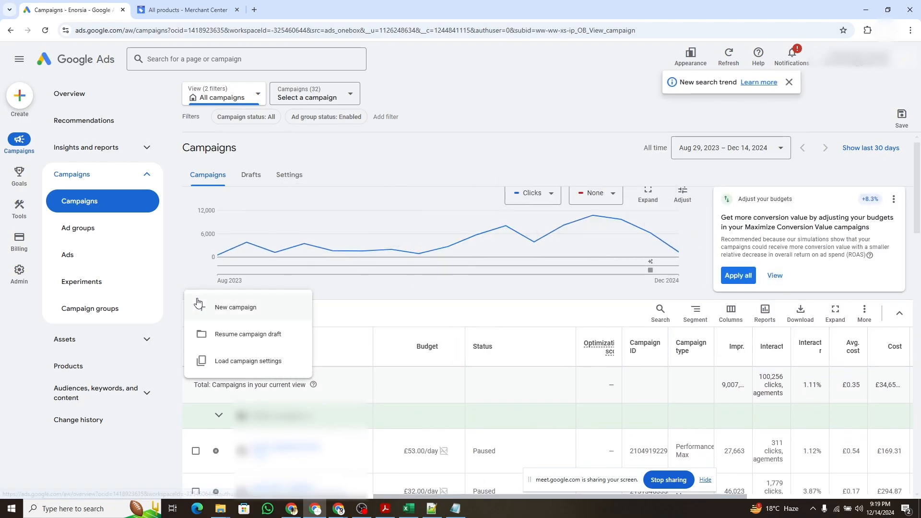
click(253, 315)
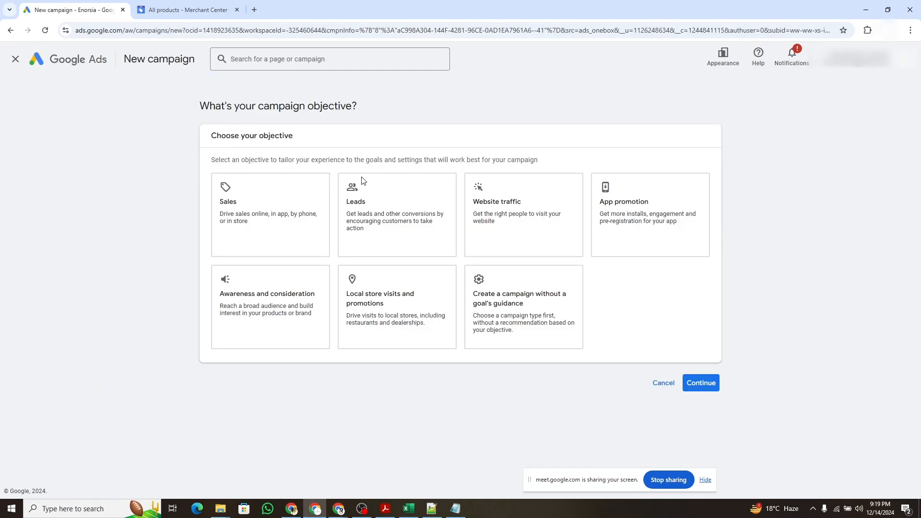
Step: Set up the new campaign with the Sales objective and Performance Max type, starting a new one instead of resuming a saved draft
click(267, 214)
scroll(419, 406, down, 2)
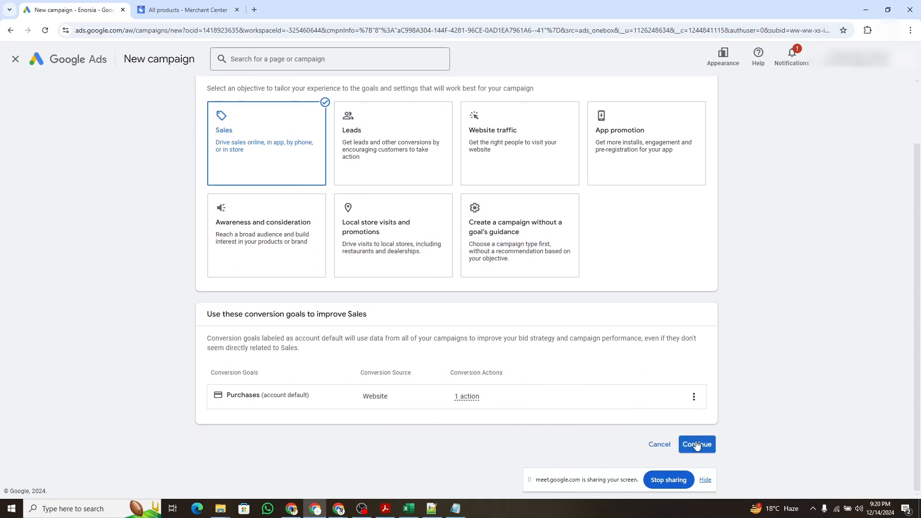
click(694, 446)
scroll(373, 405, down, 6)
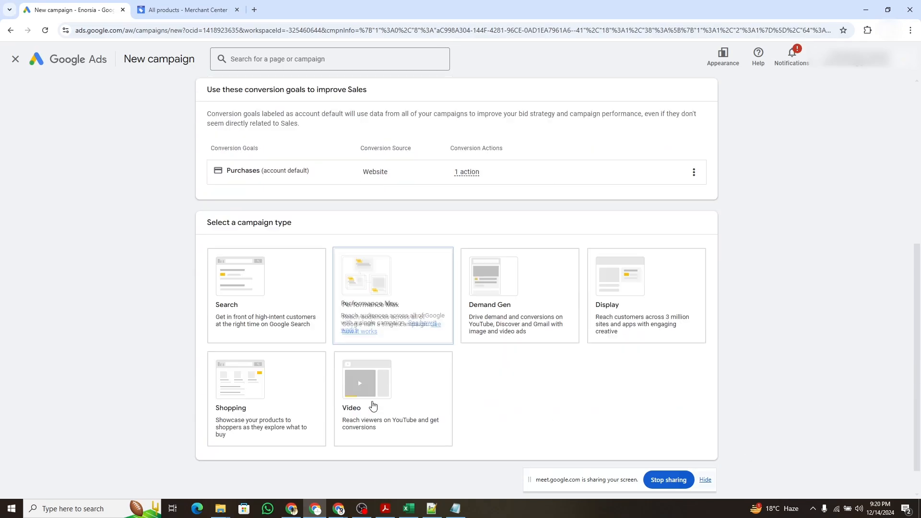
click(370, 281)
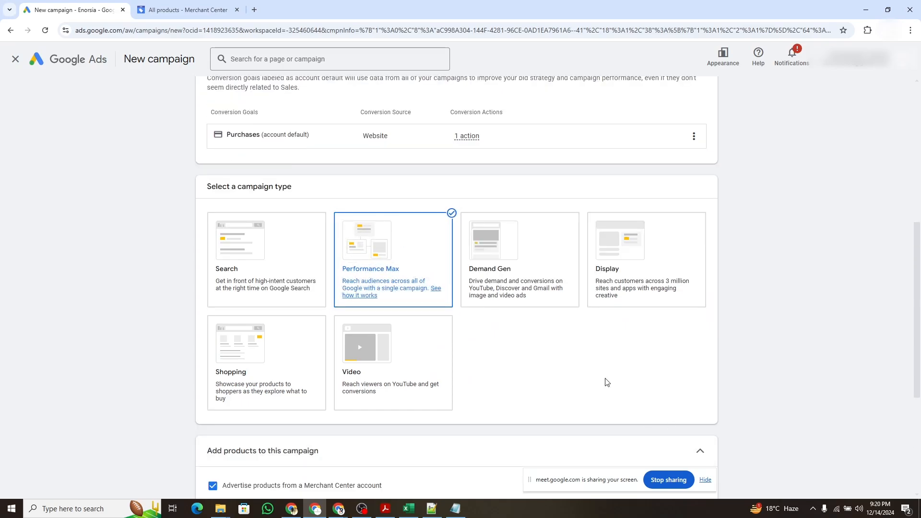
scroll(604, 380, down, 5)
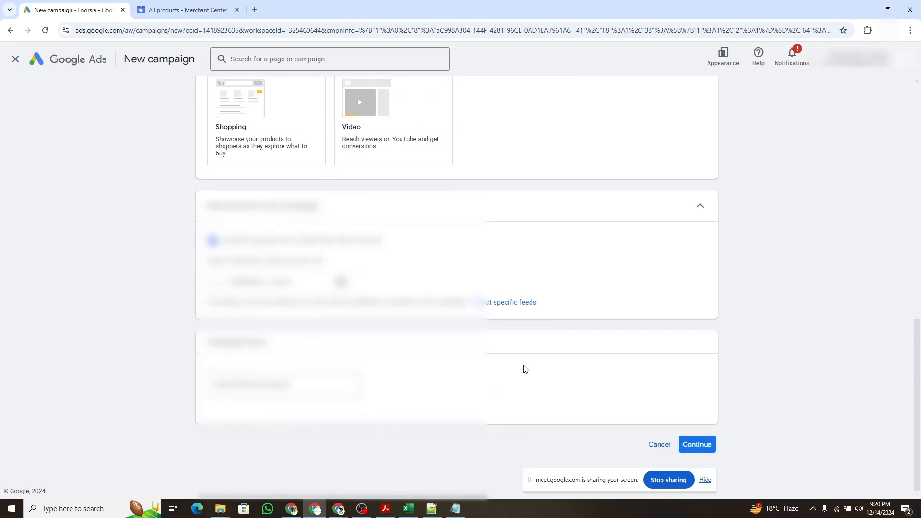
click(706, 447)
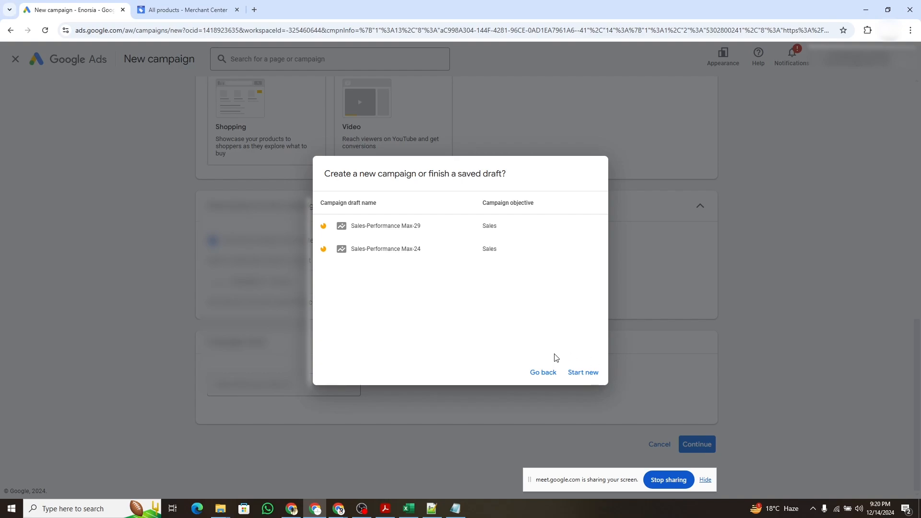
click(583, 373)
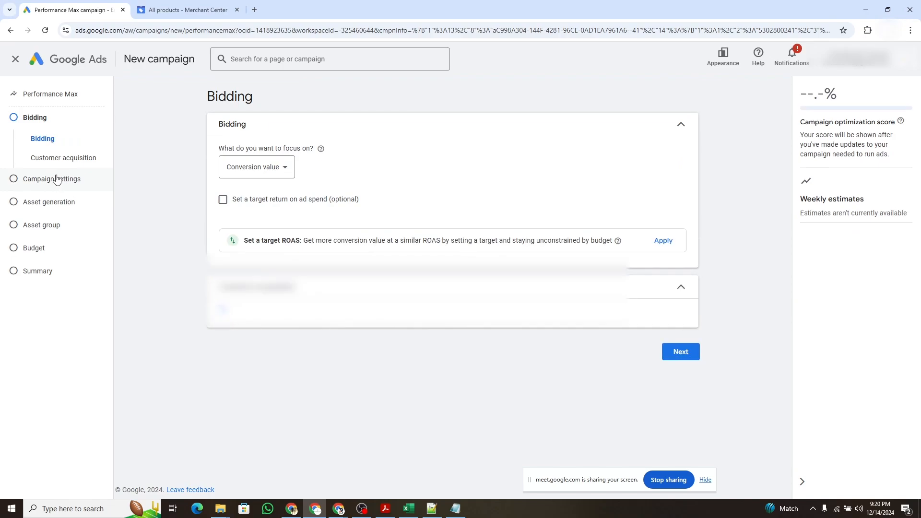
Step: Go to the new campaign's asset group, look through it and open its listing groups for editing
click(48, 224)
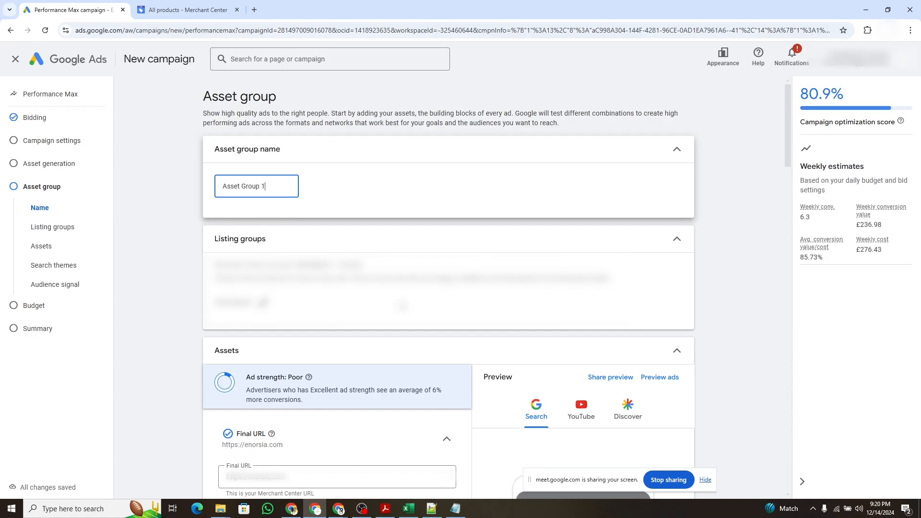
scroll(472, 333, down, 5)
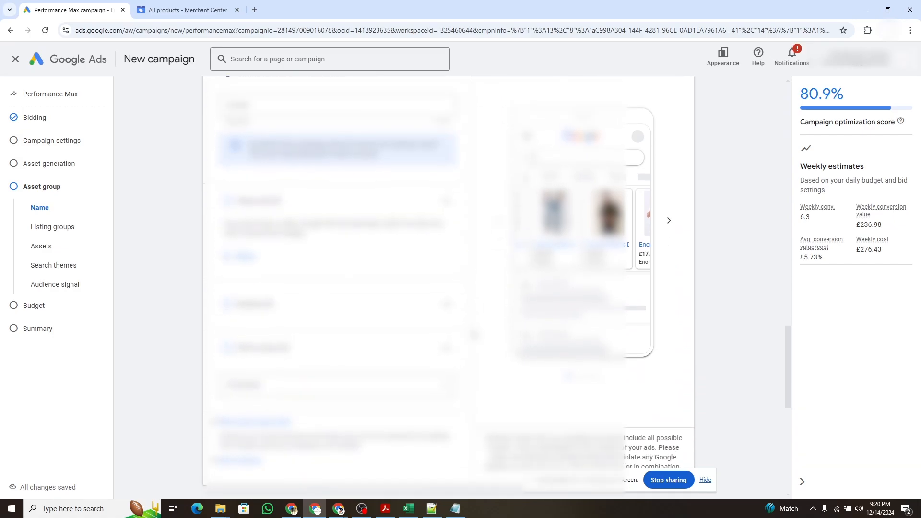
scroll(473, 334, up, 7)
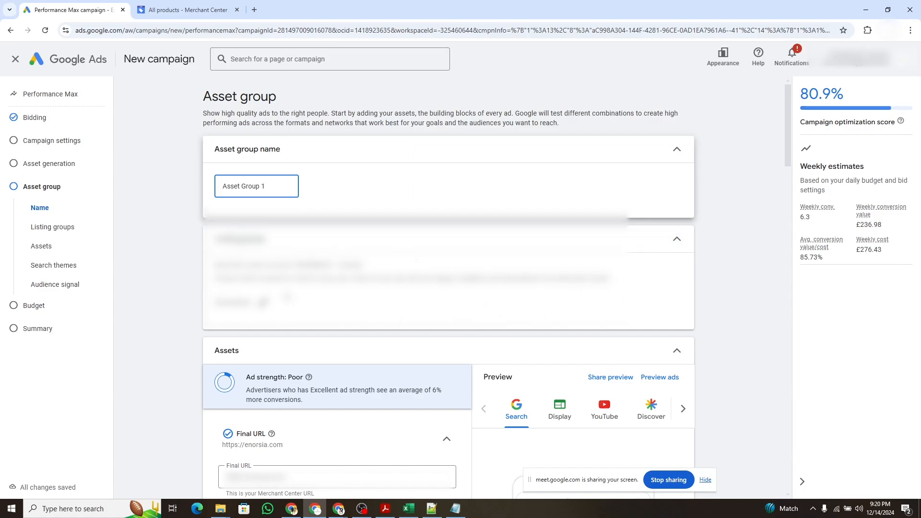
click(264, 303)
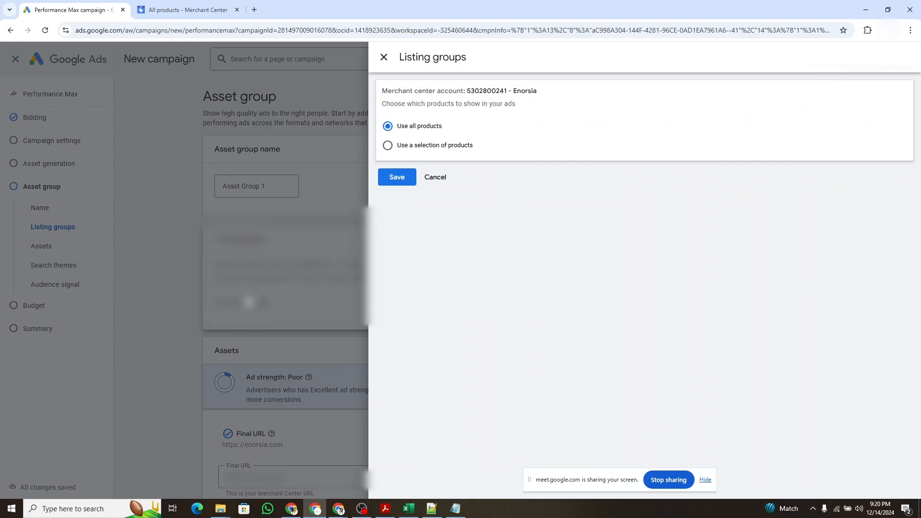
Step: Switch the listing groups to a selection of products and look through the available product categories
click(413, 152)
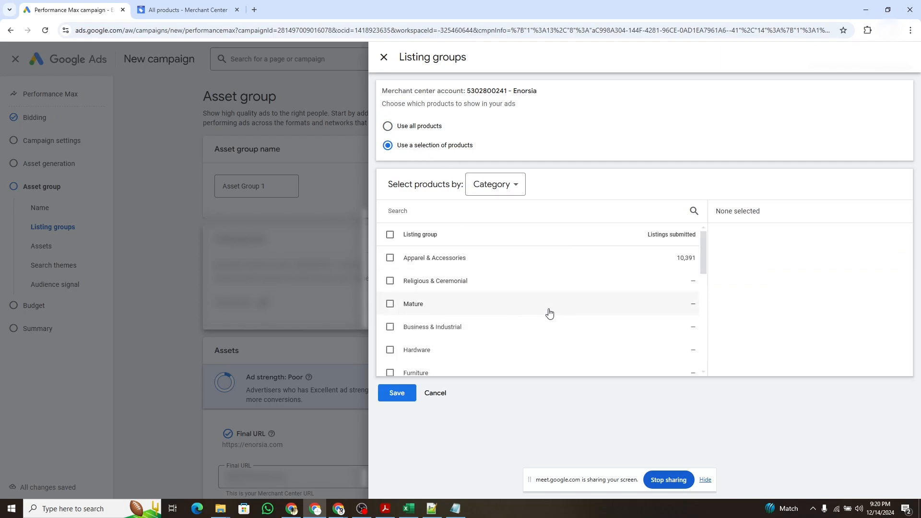
scroll(549, 313, down, 3)
scroll(549, 313, down, 5)
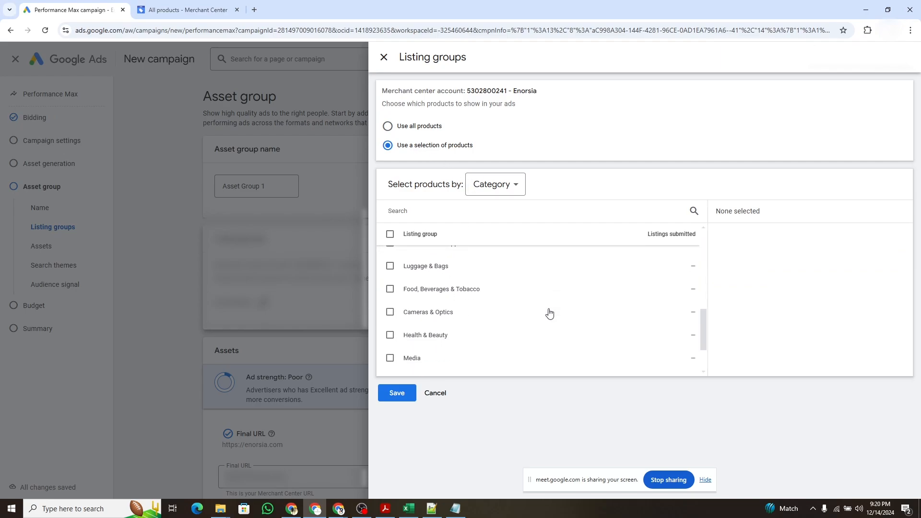
scroll(549, 313, down, 2)
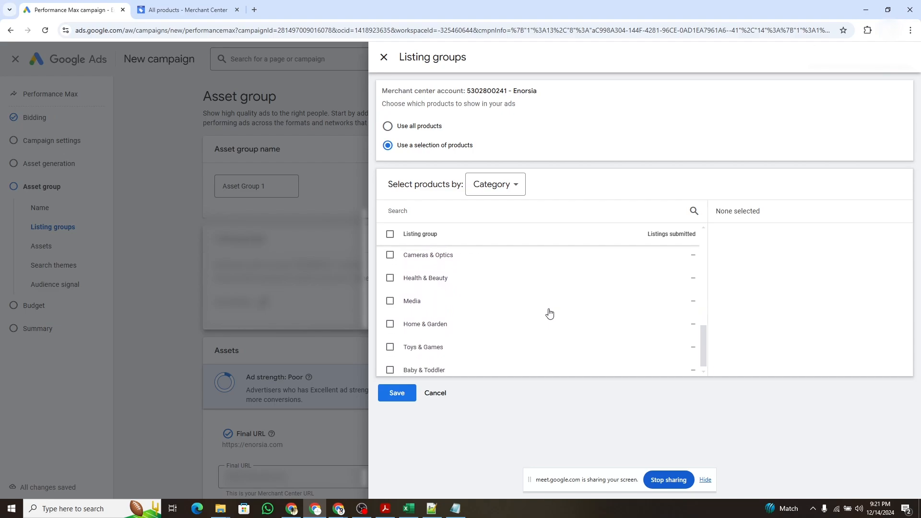
scroll(550, 313, up, 5)
scroll(550, 313, up, 3)
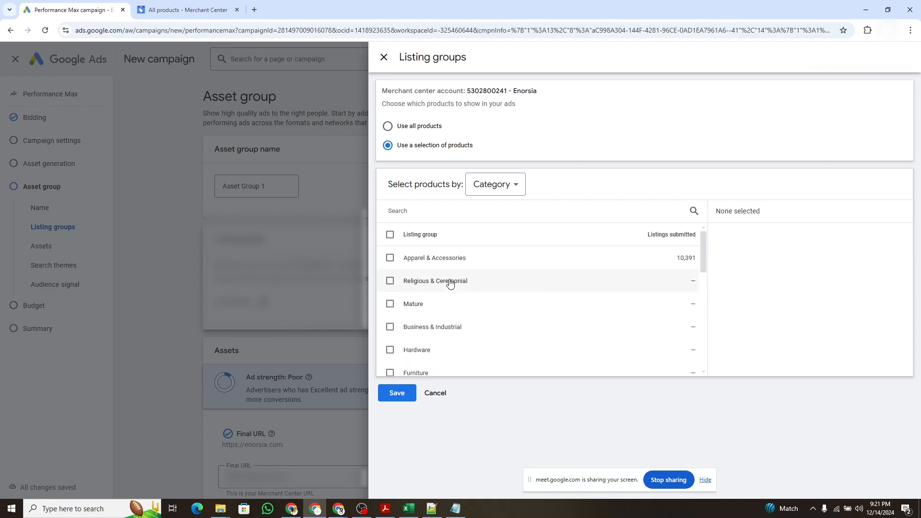
click(417, 263)
click(417, 263)
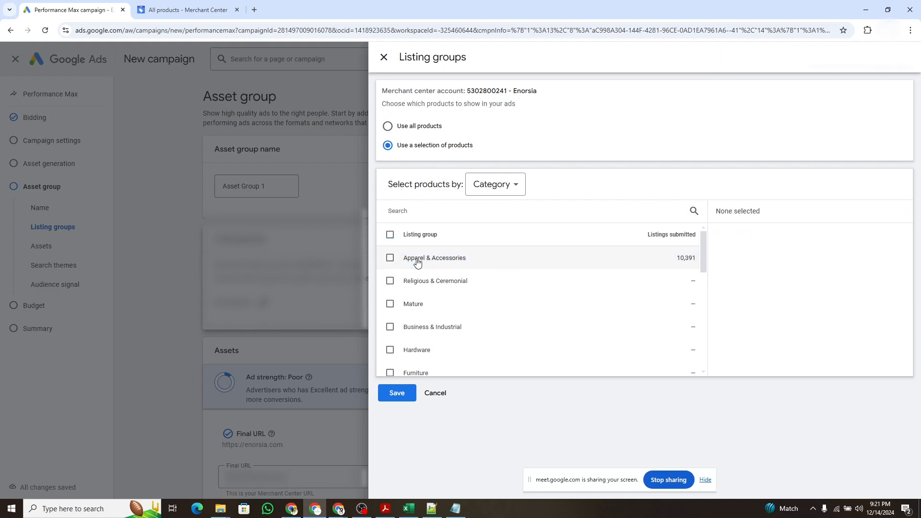
Step: Select products by Item ID and look at the option for adding item IDs manually below the product list
click(519, 188)
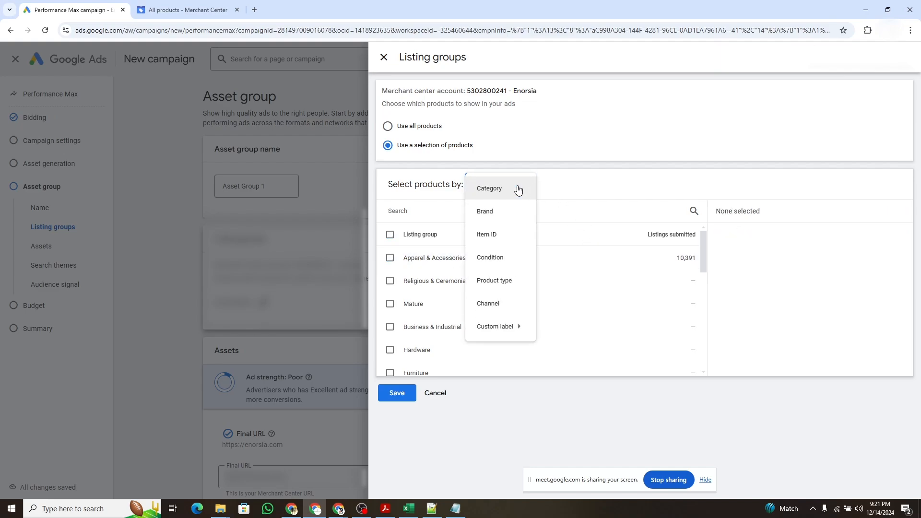
click(504, 237)
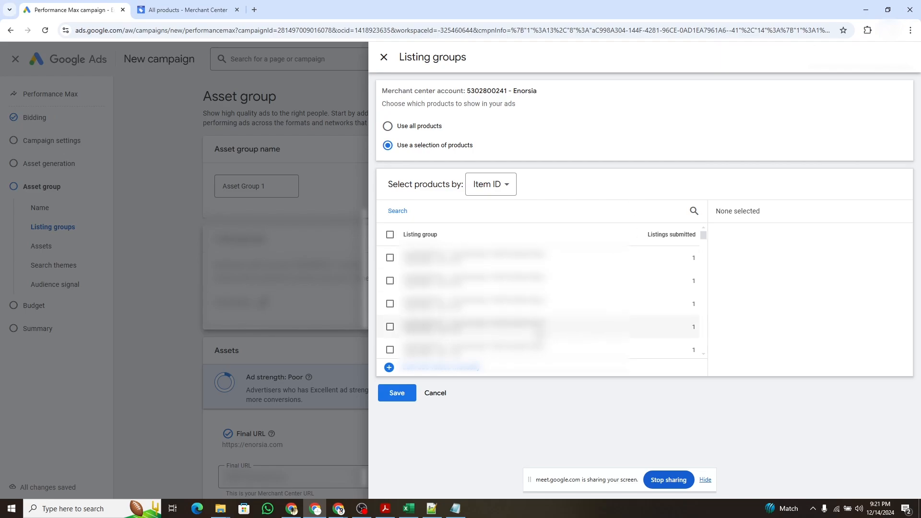
click(420, 372)
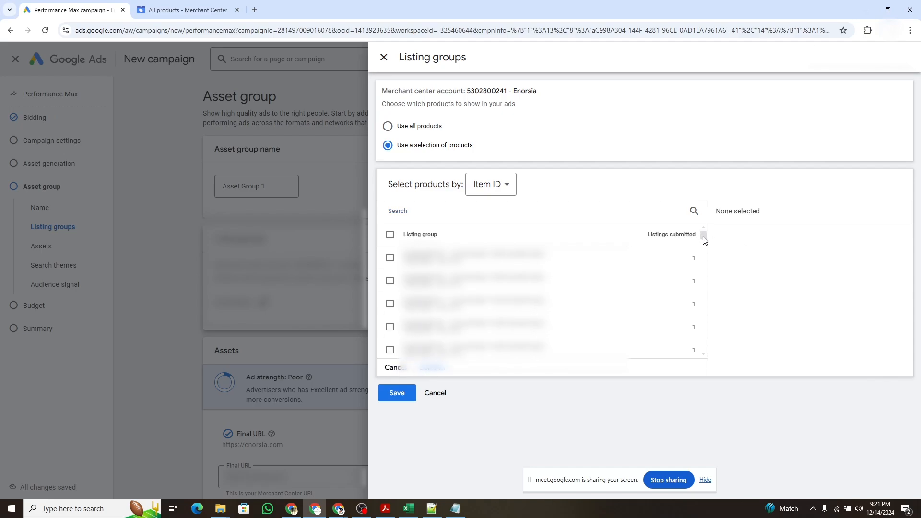
drag(702, 236, 699, 376)
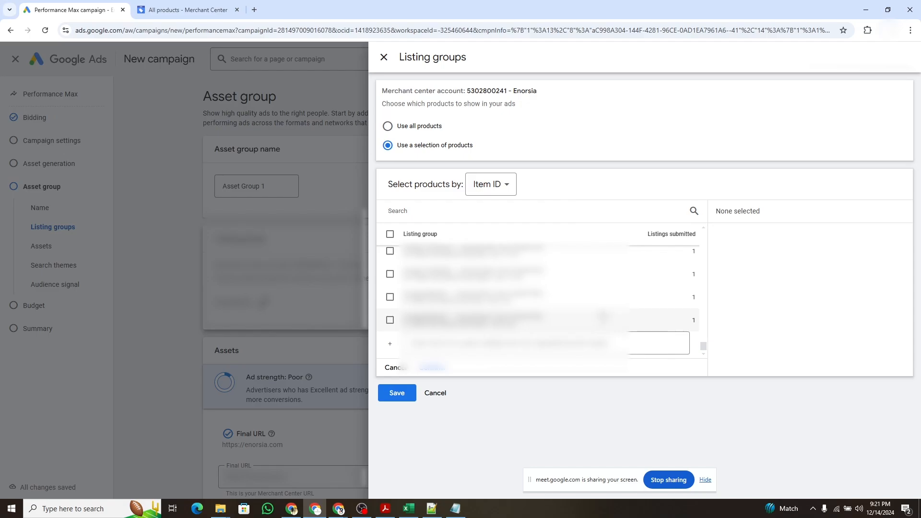
Step: Close the listing groups without saving and leave the new campaign for the account overview
click(384, 58)
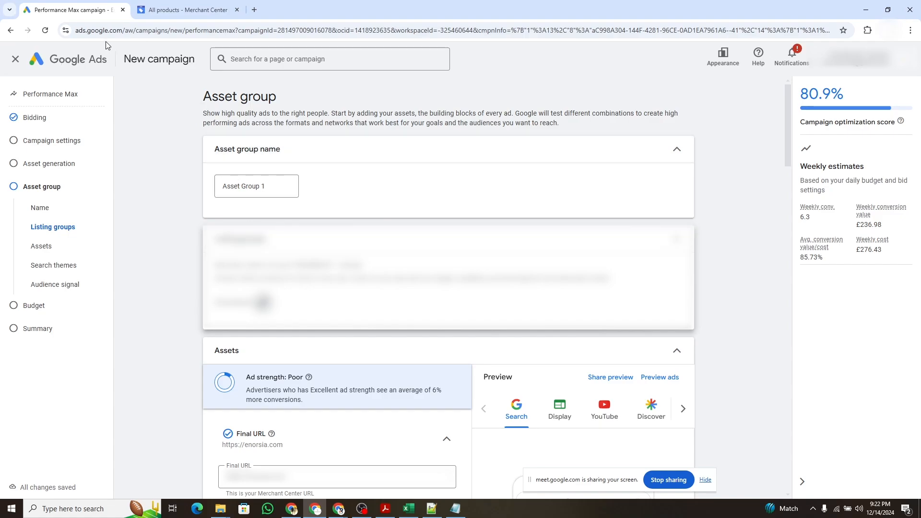
click(10, 31)
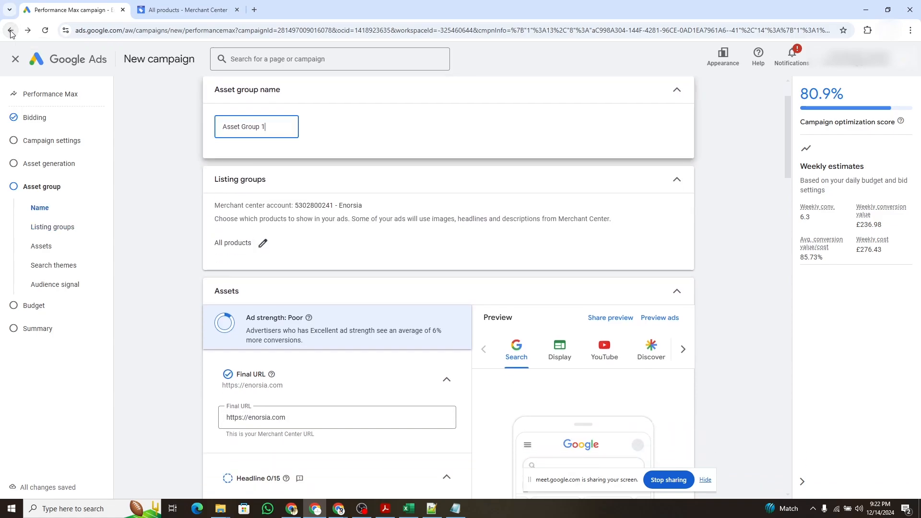
click(10, 32)
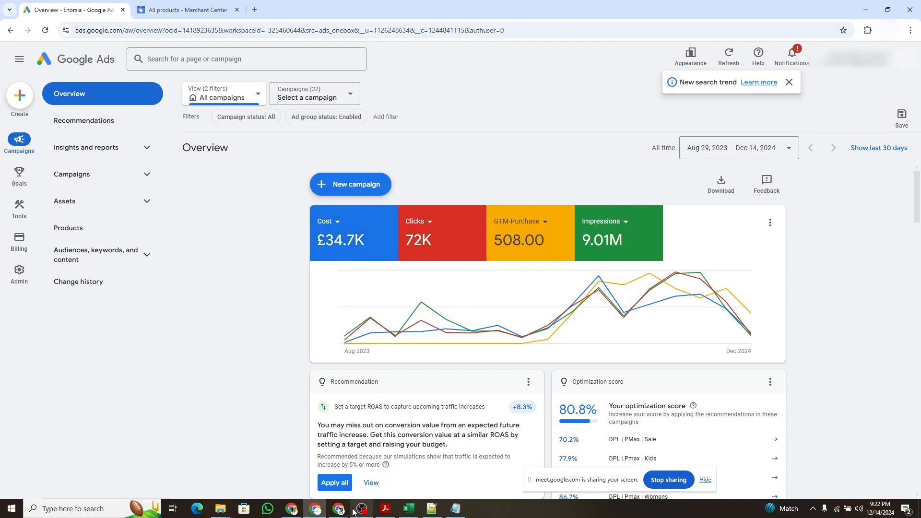
mouse_move(341, 512)
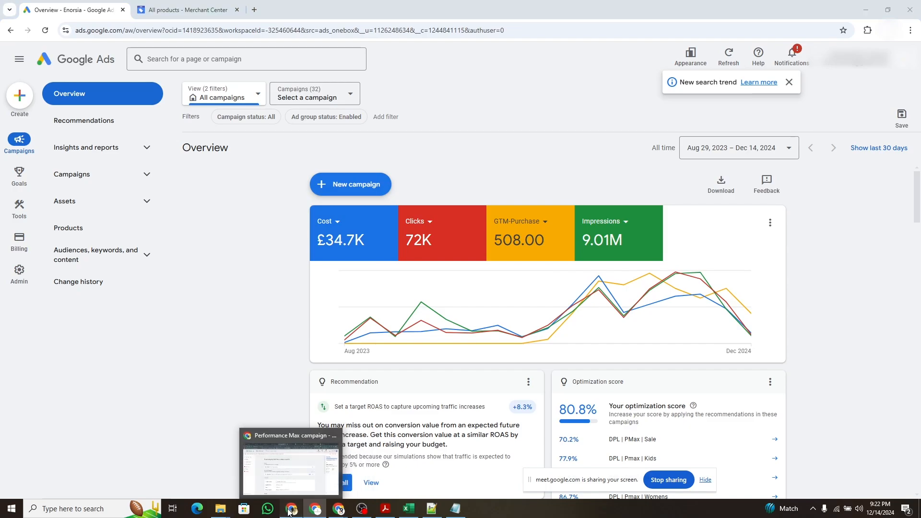
Step: Switch back to the Bata campaign and add the suggested Bata logo from the website to its asset group
click(292, 509)
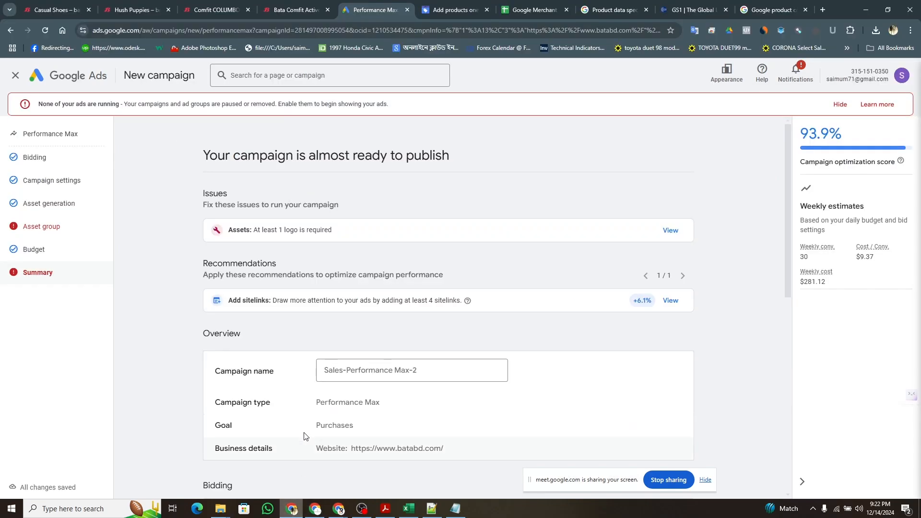
click(38, 228)
scroll(366, 305, down, 10)
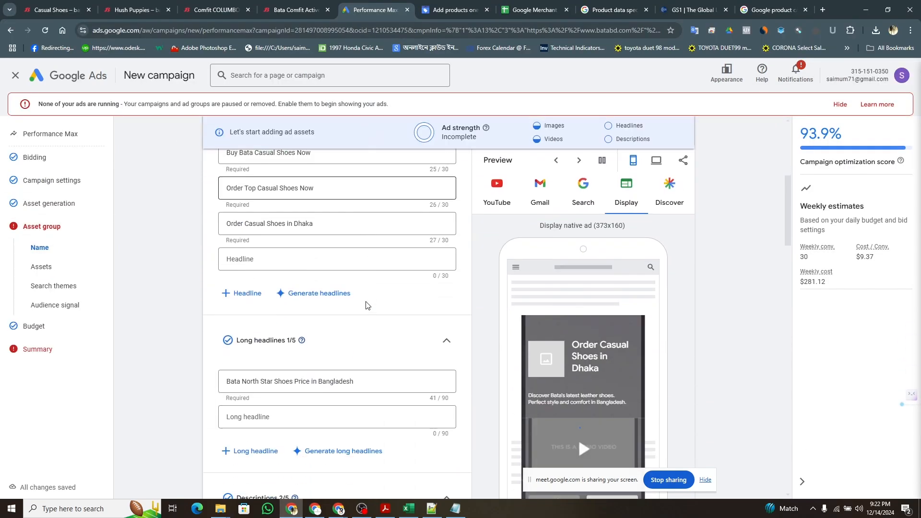
scroll(367, 305, down, 3)
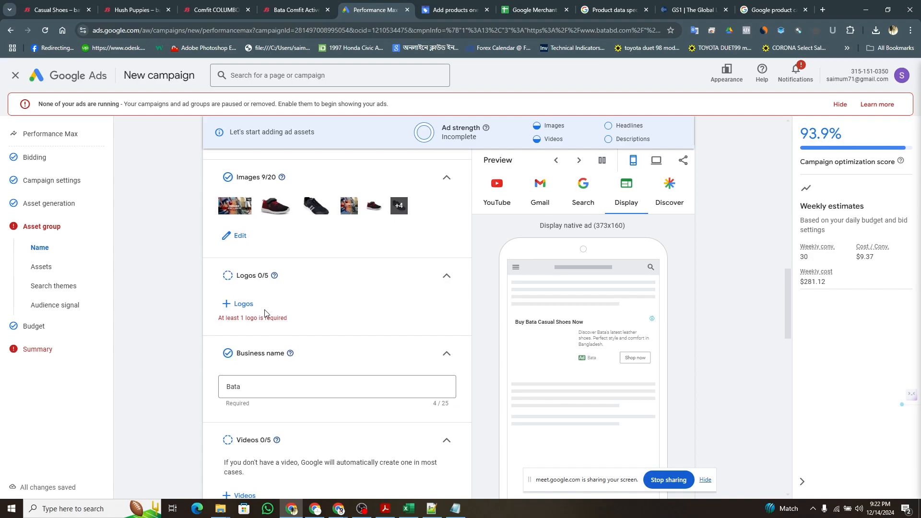
click(239, 305)
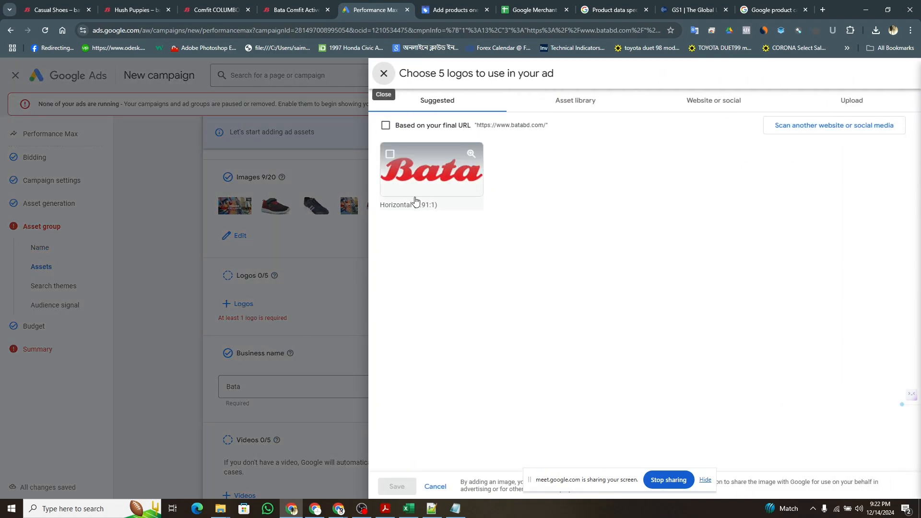
click(437, 185)
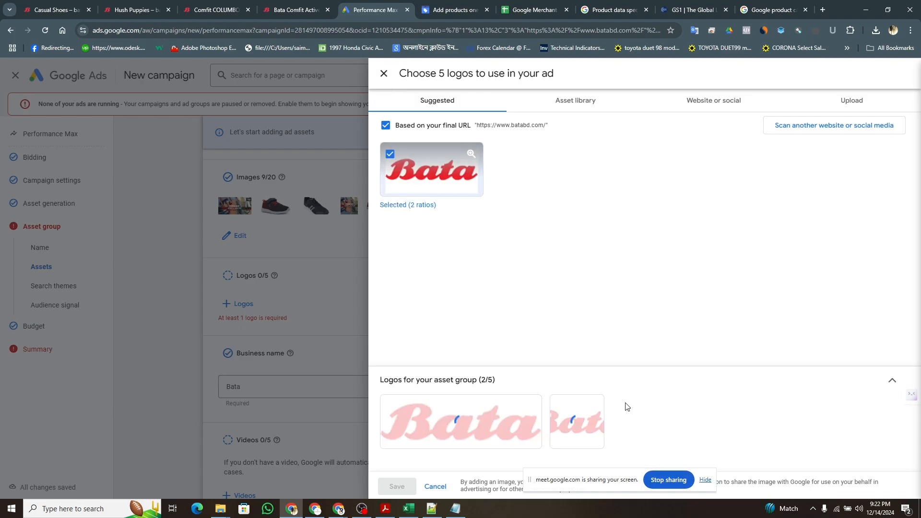
mouse_move(568, 412)
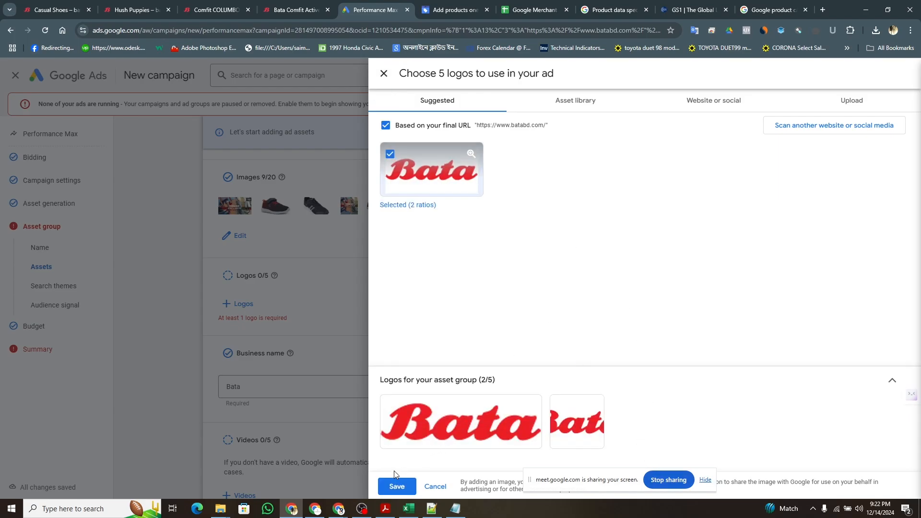
click(396, 487)
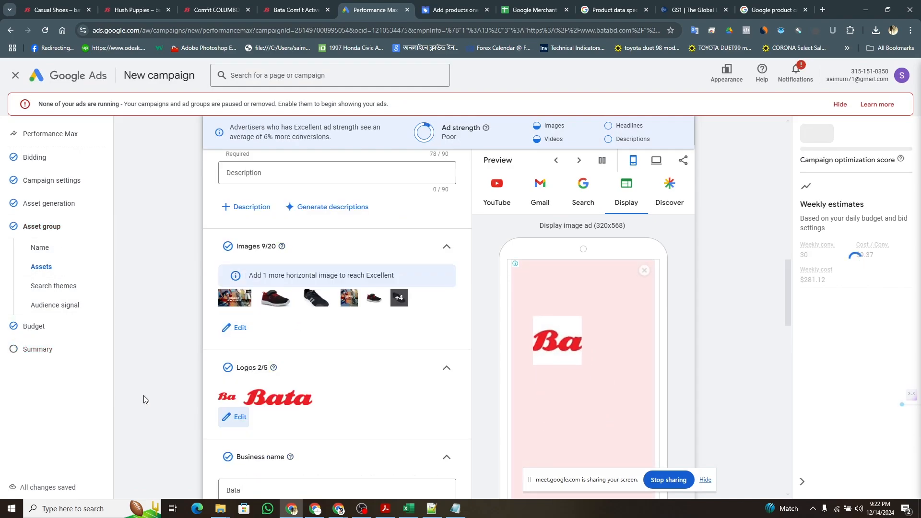
Step: Publish the Sales-Performance Max-2 campaign from its summary and go back to the account overview, skipping the Google Tag setup
scroll(242, 390, down, 15)
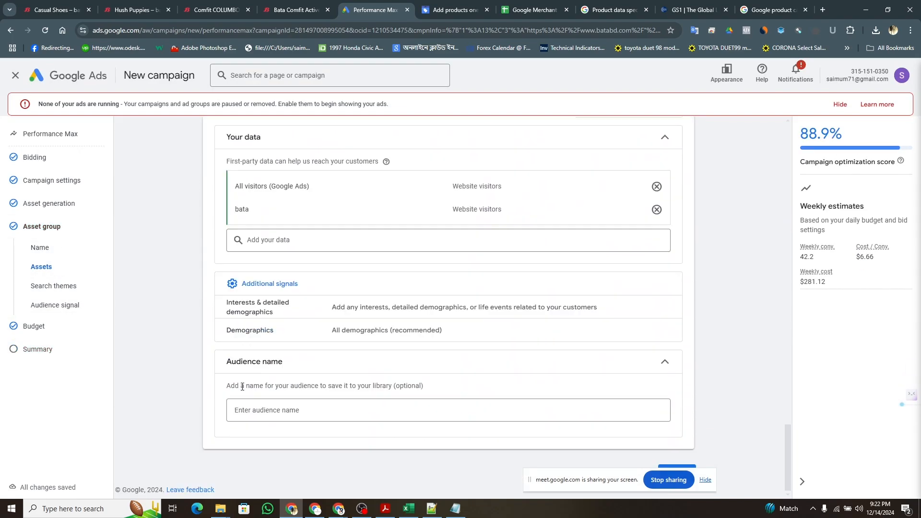
click(29, 348)
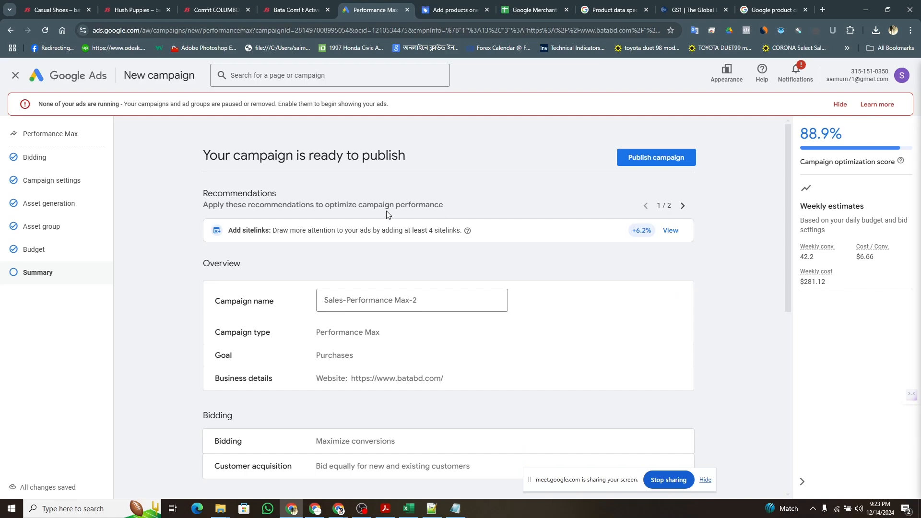
click(649, 162)
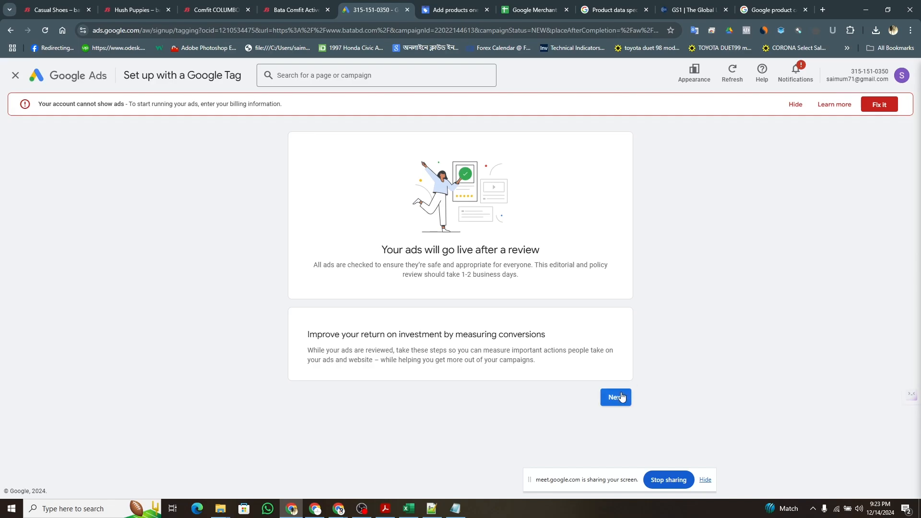
click(73, 80)
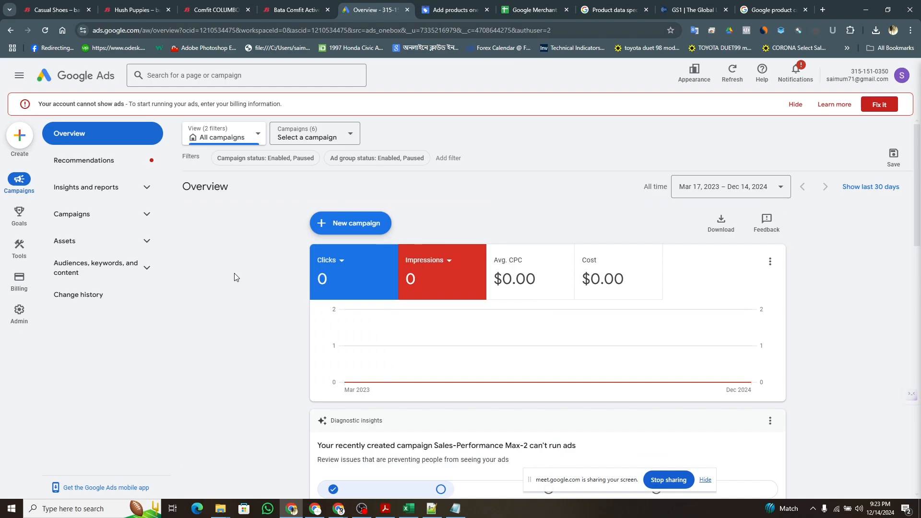
Step: Go to the account's campaigns list and pause the Sales-Performance Max-2 campaign
click(98, 215)
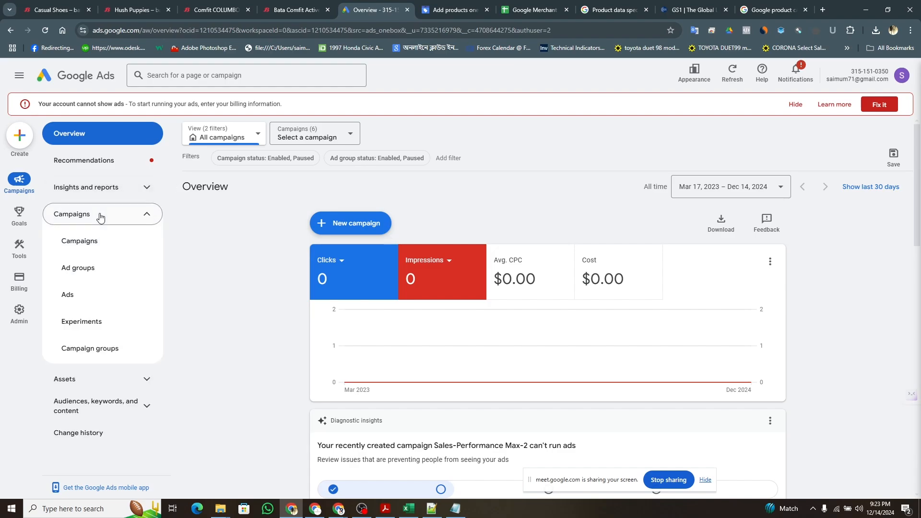
click(94, 242)
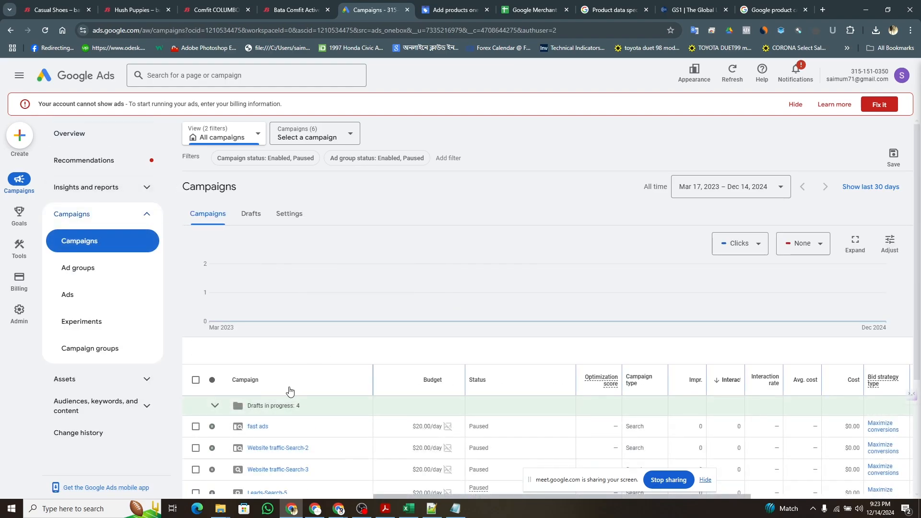
scroll(289, 391, down, 3)
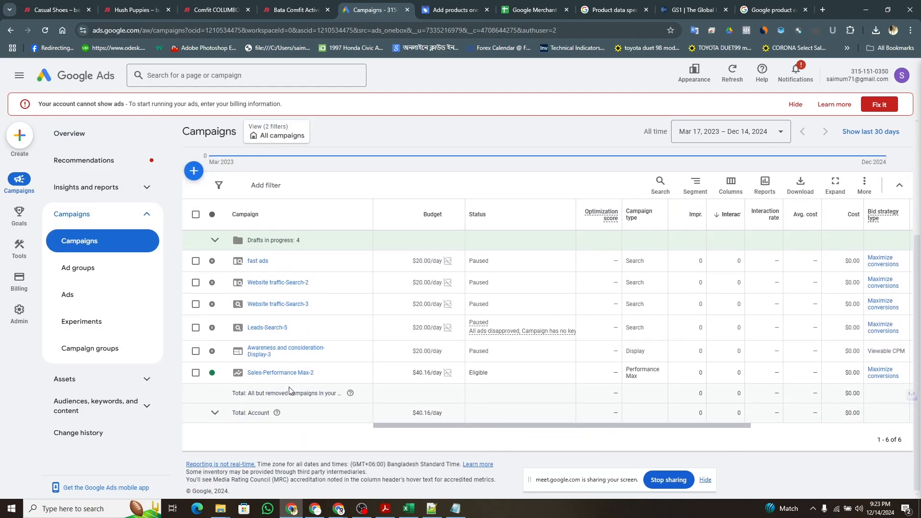
click(219, 376)
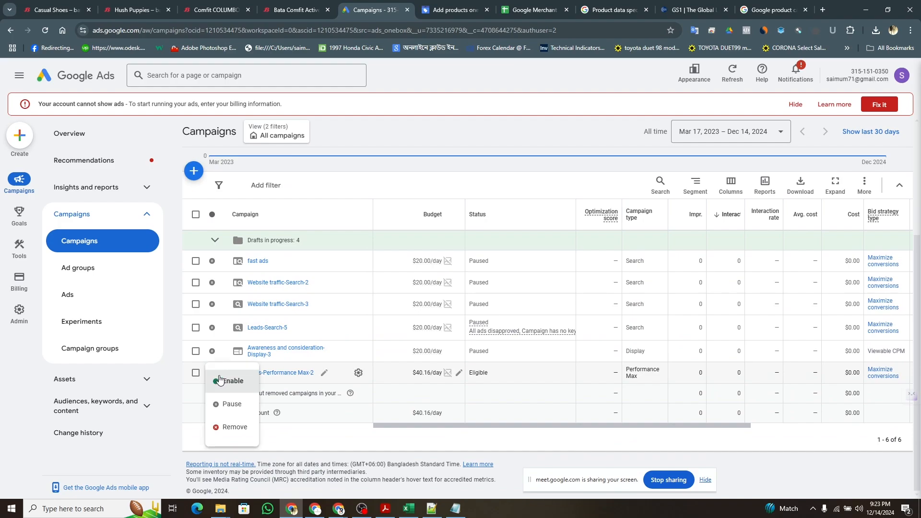
click(231, 406)
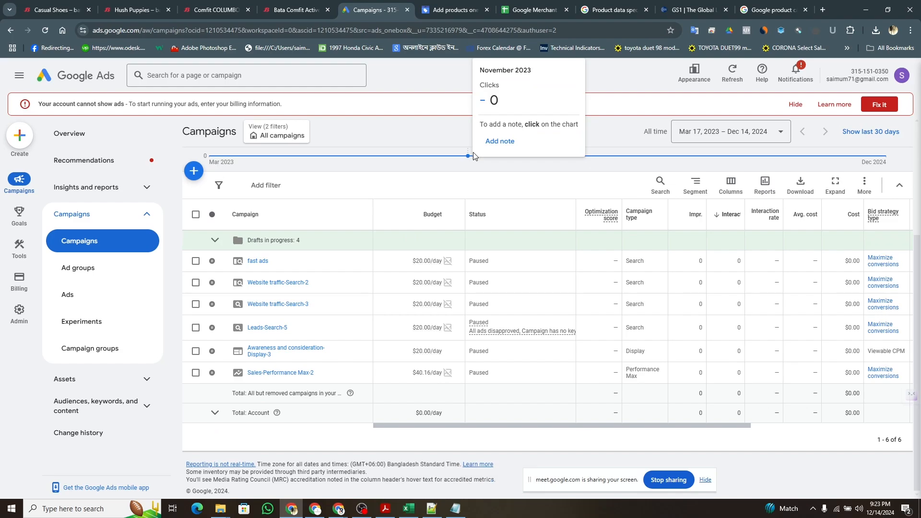
Step: In Merchant Center, discard the unfinished product entry and leave adding a product source for the All products page
click(430, 10)
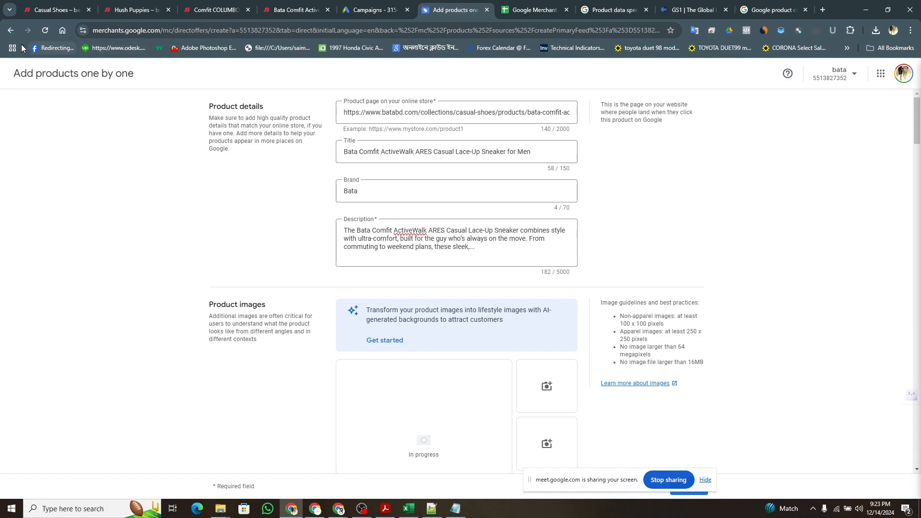
click(10, 31)
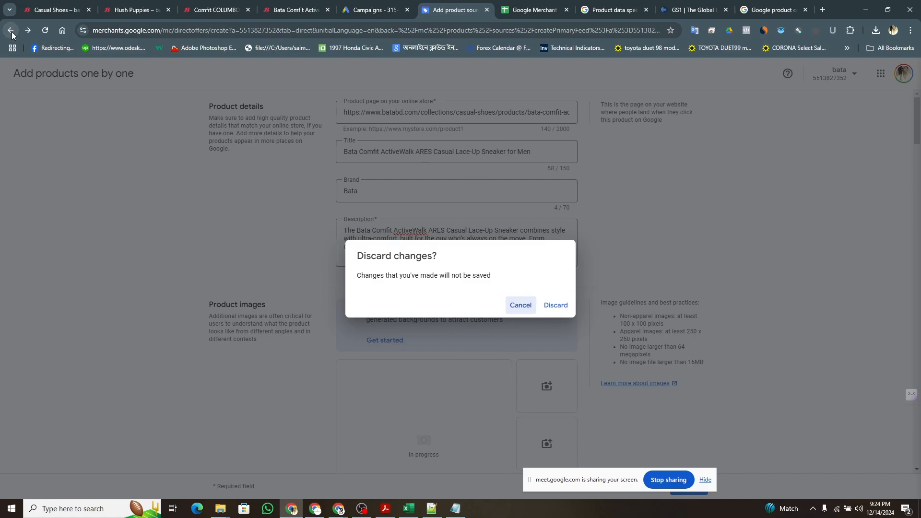
click(564, 305)
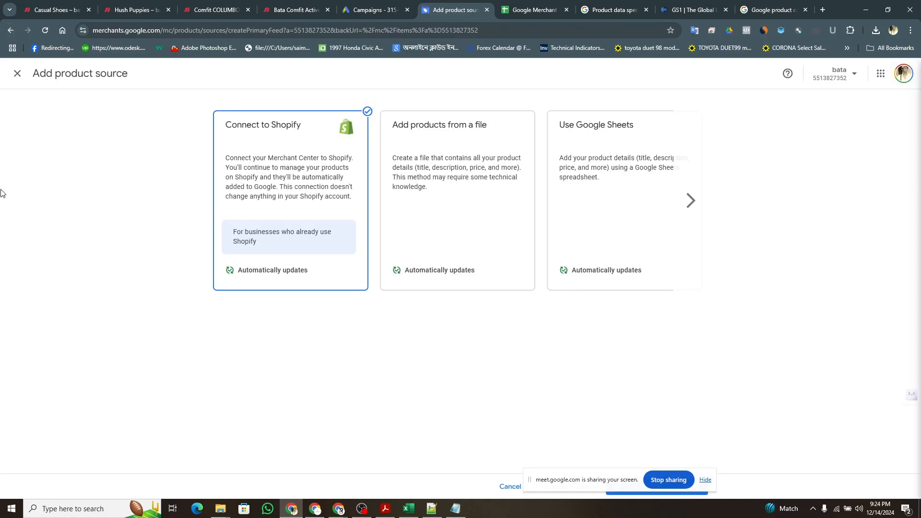
click(17, 75)
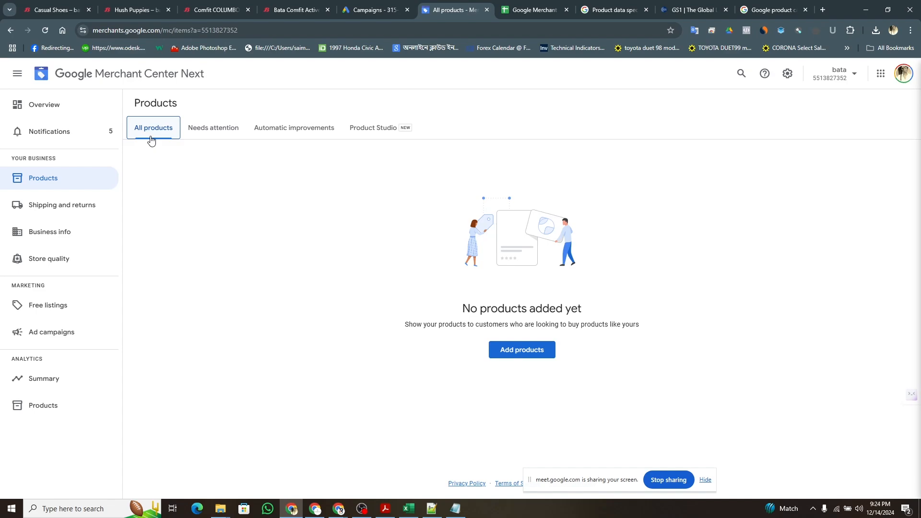
Step: Return to Google Ads and start a new campaign with the Sales objective, keeping the default conversion goals
click(374, 10)
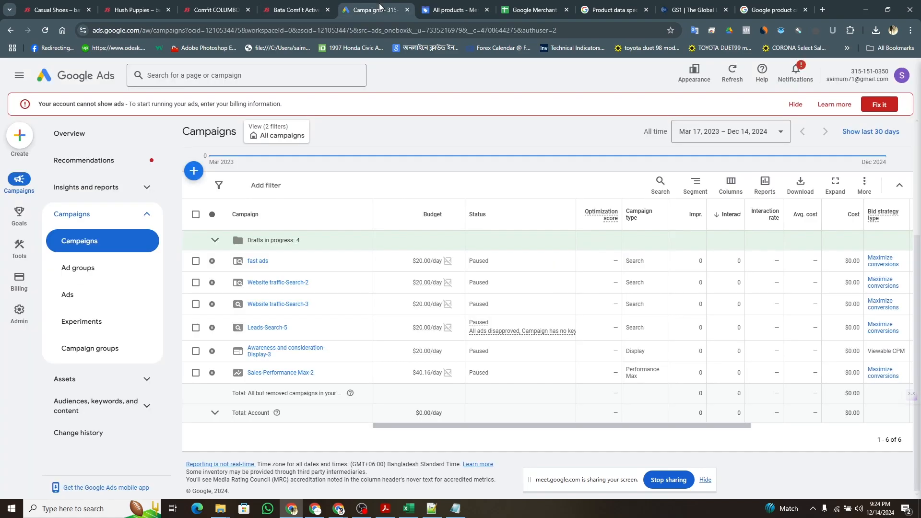
click(194, 171)
click(231, 180)
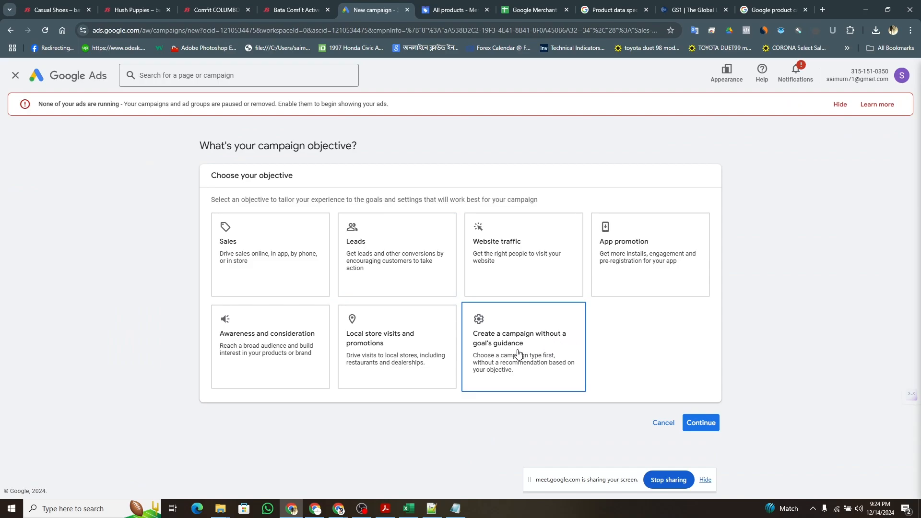
click(249, 264)
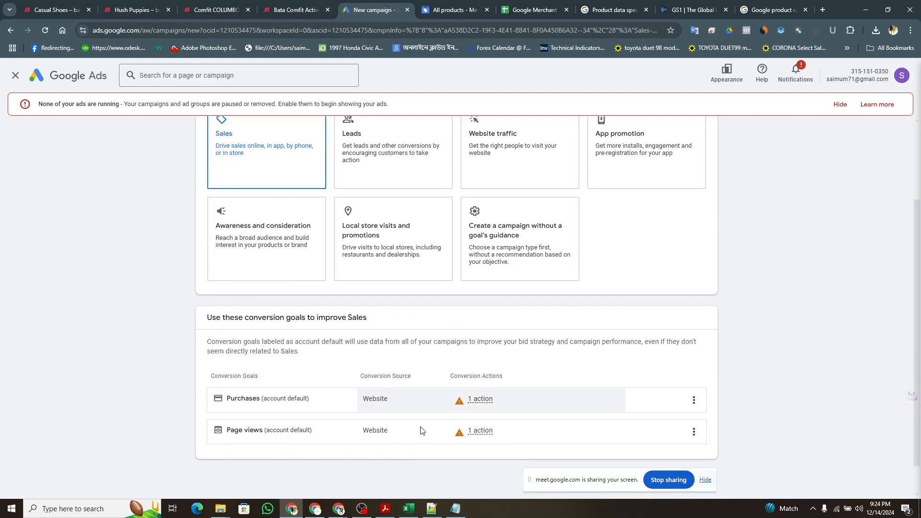
click(700, 447)
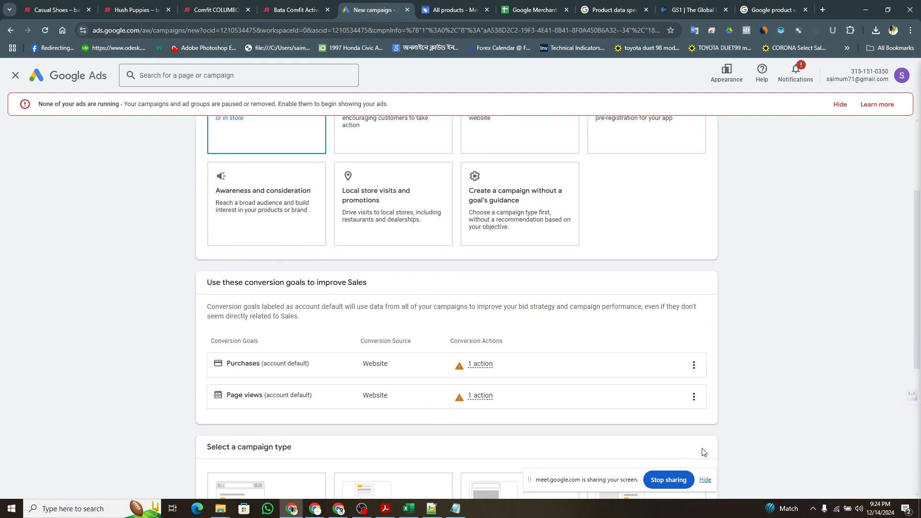
Step: Choose Shopping as the campaign type and view the requirements for adding products to this campaign
scroll(525, 405, down, 5)
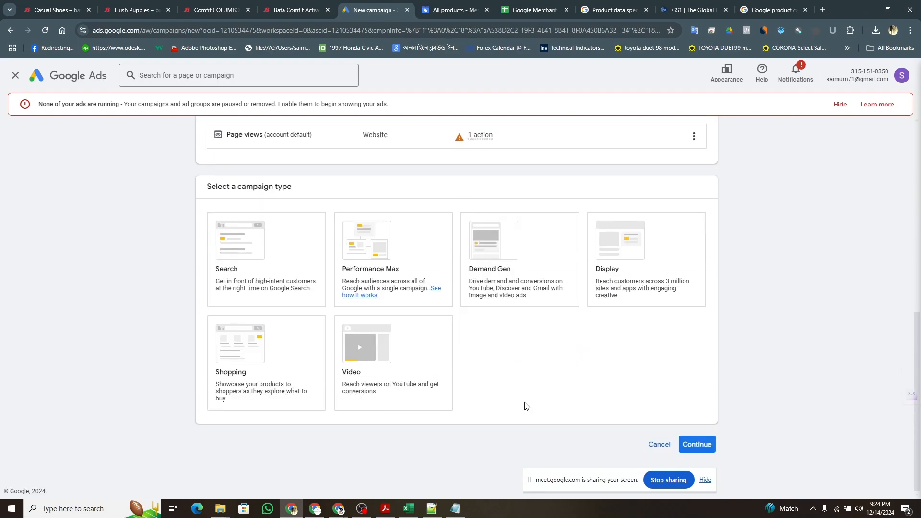
click(239, 354)
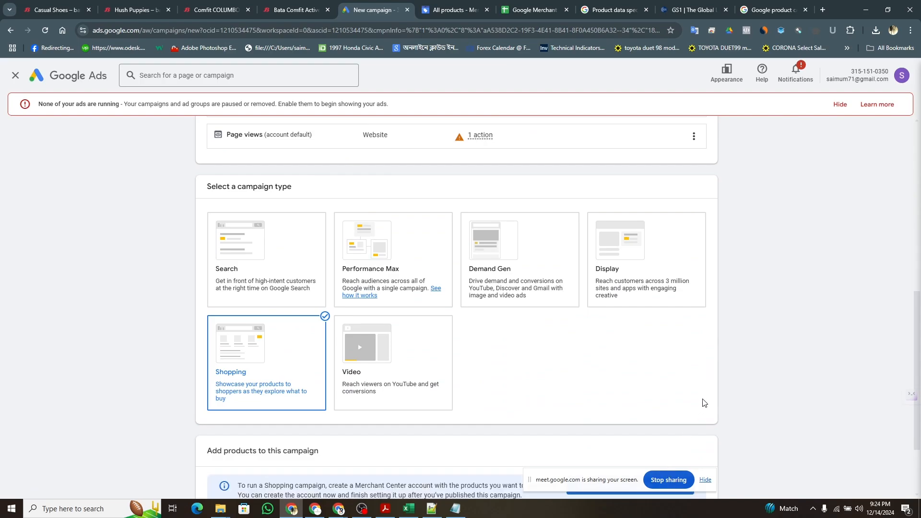
scroll(703, 403, down, 2)
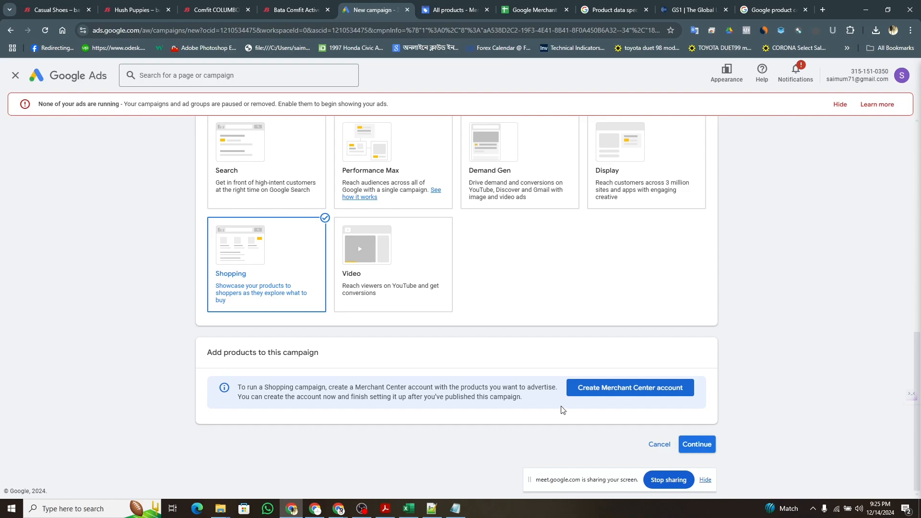
Step: Switch to the Enorsia Google Ads account and start a new campaign from its campaigns list
click(314, 509)
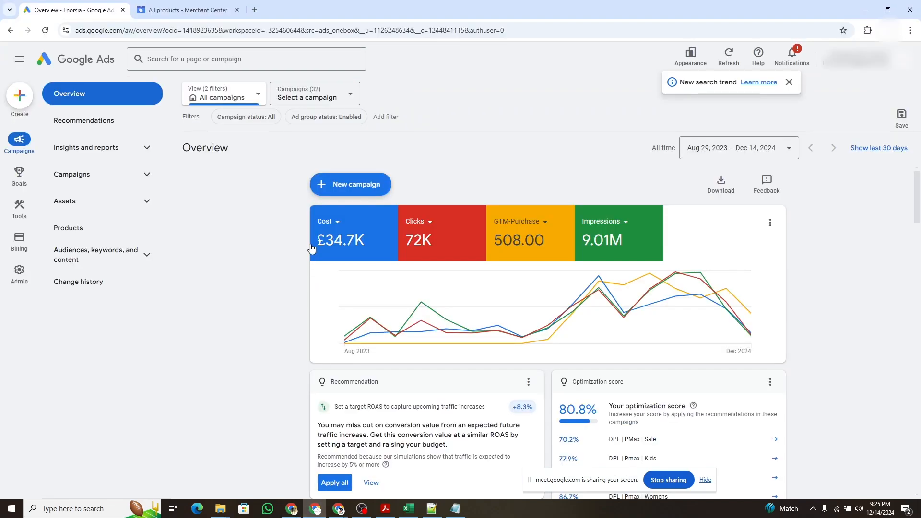
click(92, 175)
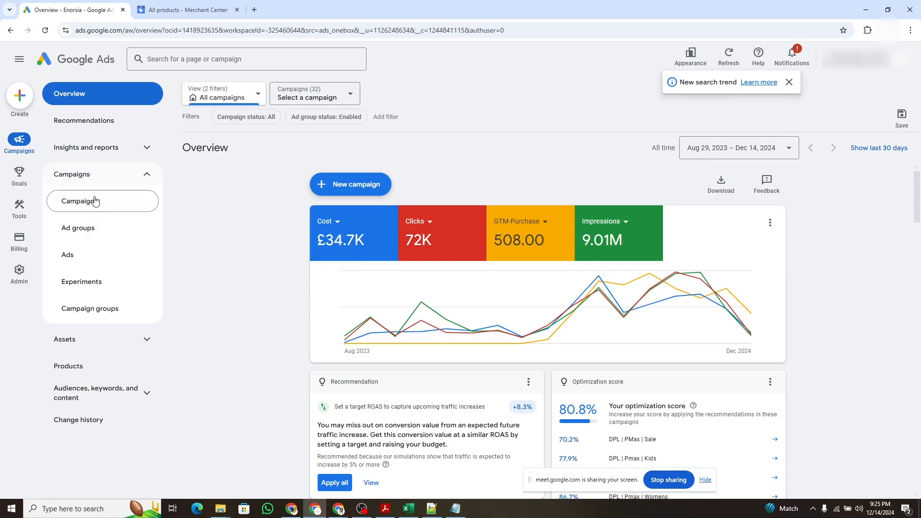
click(92, 199)
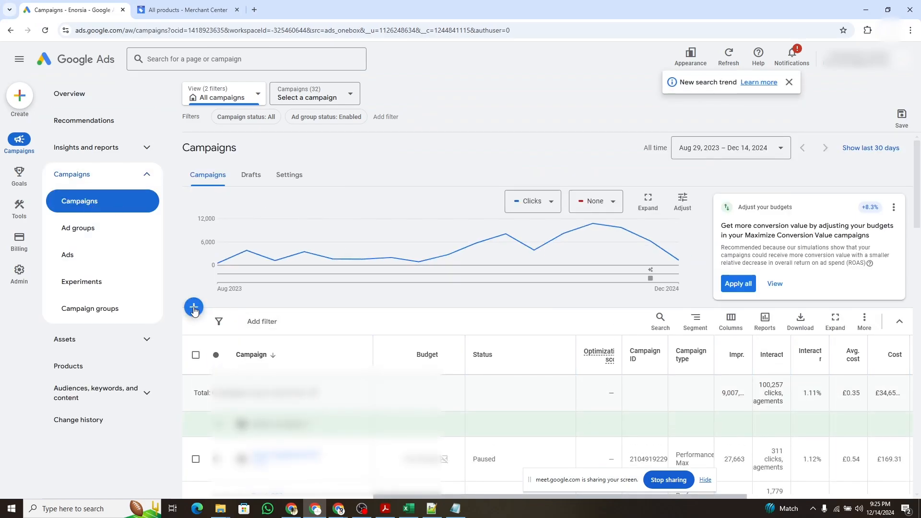
click(193, 306)
click(239, 316)
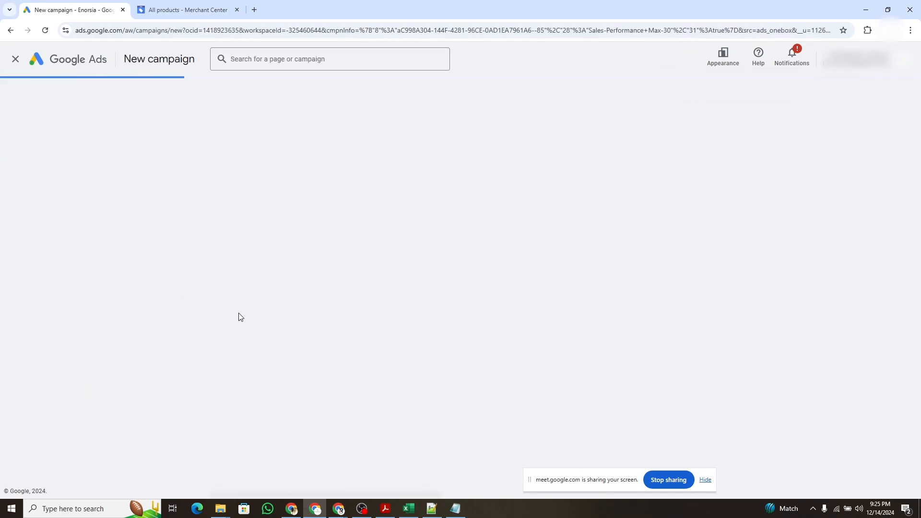
Step: Set the Sales objective and the Shopping campaign type, and look at the Merchant Center account and campaign subtype options
click(274, 219)
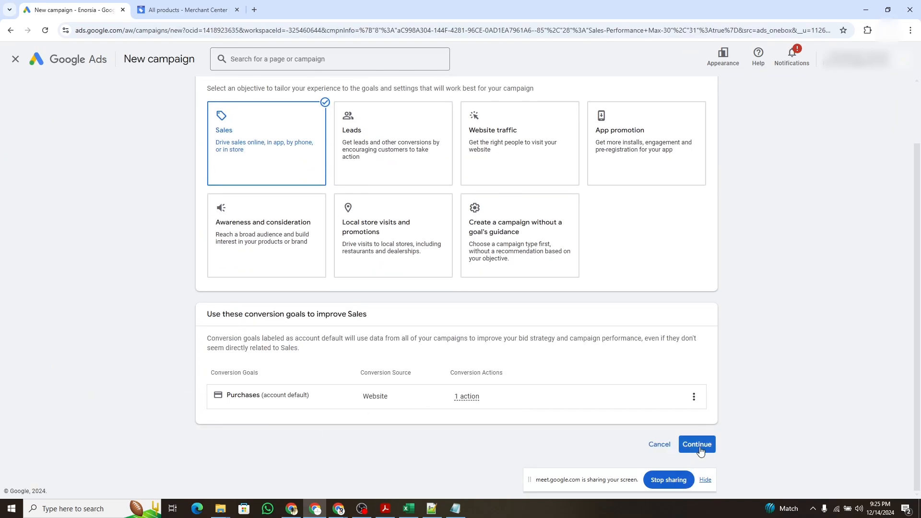
click(698, 443)
scroll(347, 354, down, 1)
scroll(348, 354, down, 5)
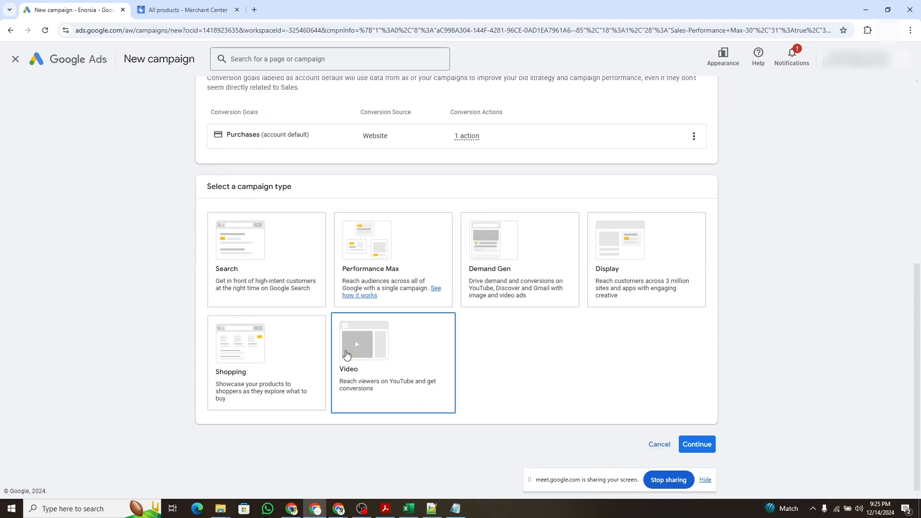
click(254, 372)
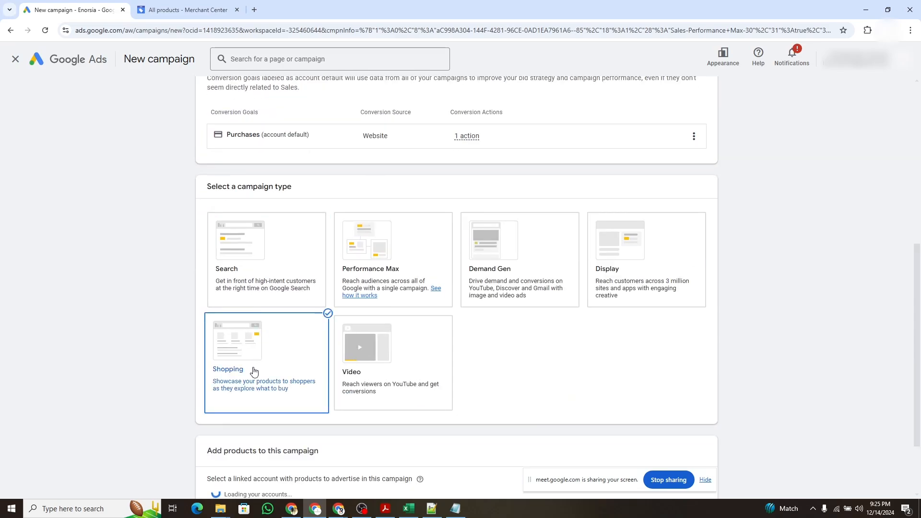
scroll(704, 363, down, 8)
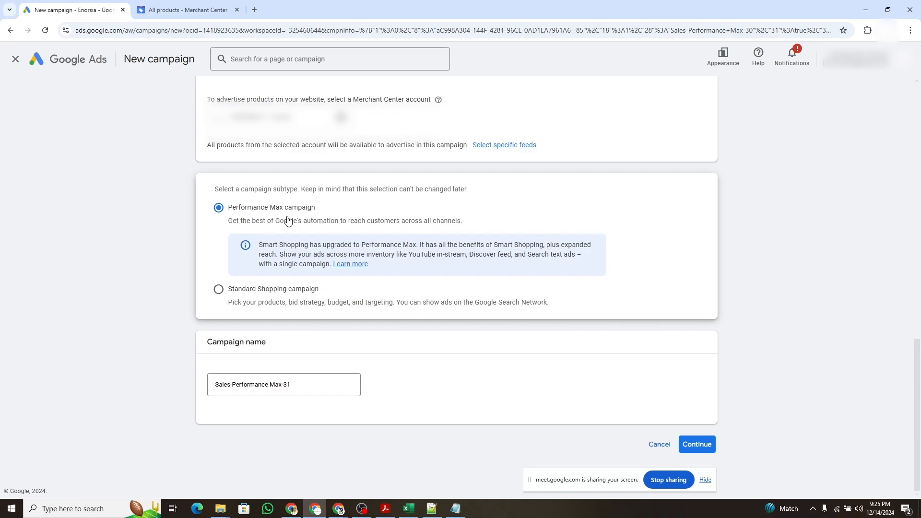
Step: Choose the Standard Shopping campaign subtype, continue to its settings, and view the available bid strategies without changing Manual CPC
click(232, 290)
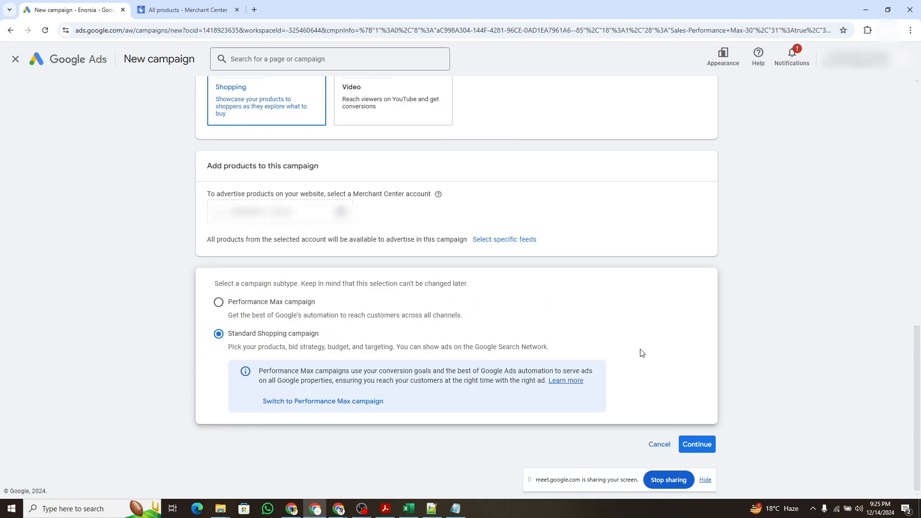
click(708, 443)
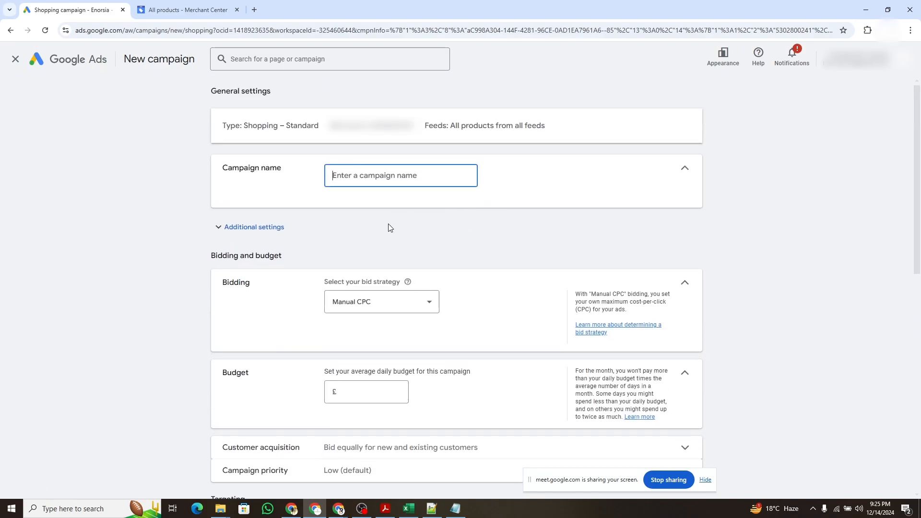
scroll(438, 281, down, 1)
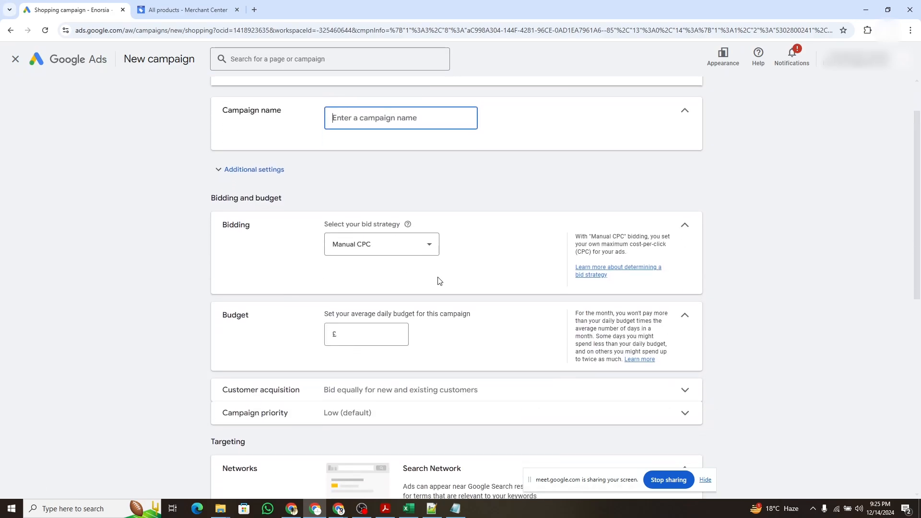
click(416, 242)
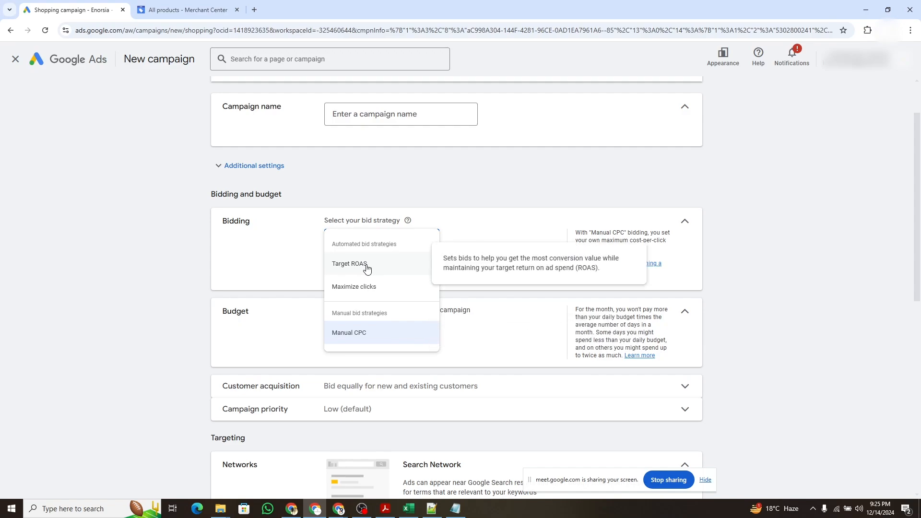
click(491, 221)
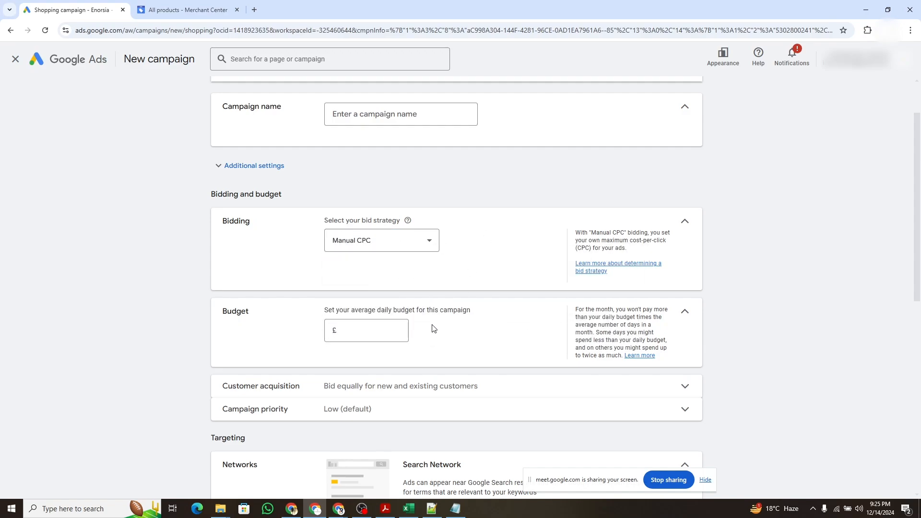
Step: Exclude Google search partners from the campaign's Search Network targeting
scroll(432, 325, down, 3)
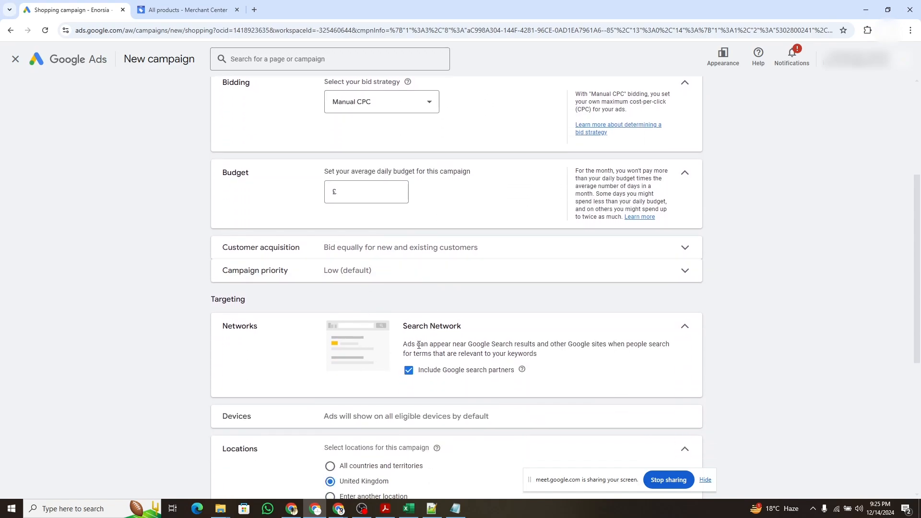
scroll(418, 345, down, 3)
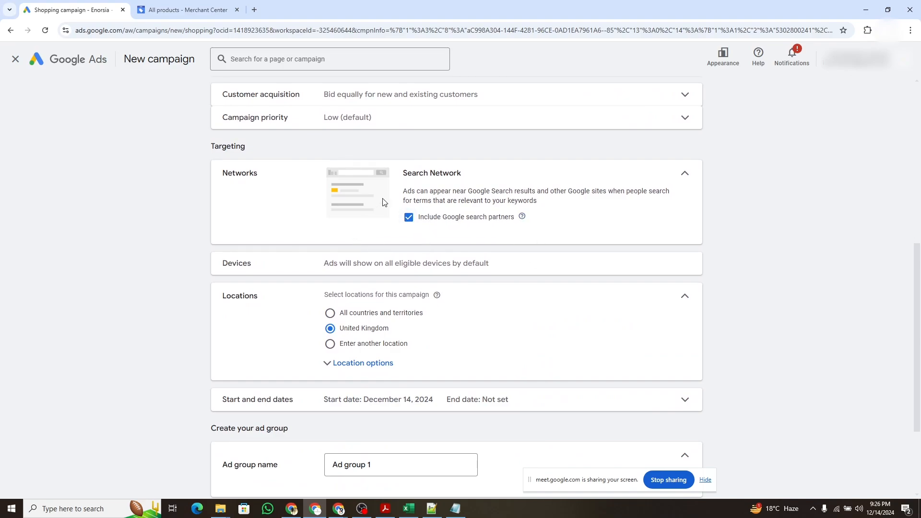
click(408, 217)
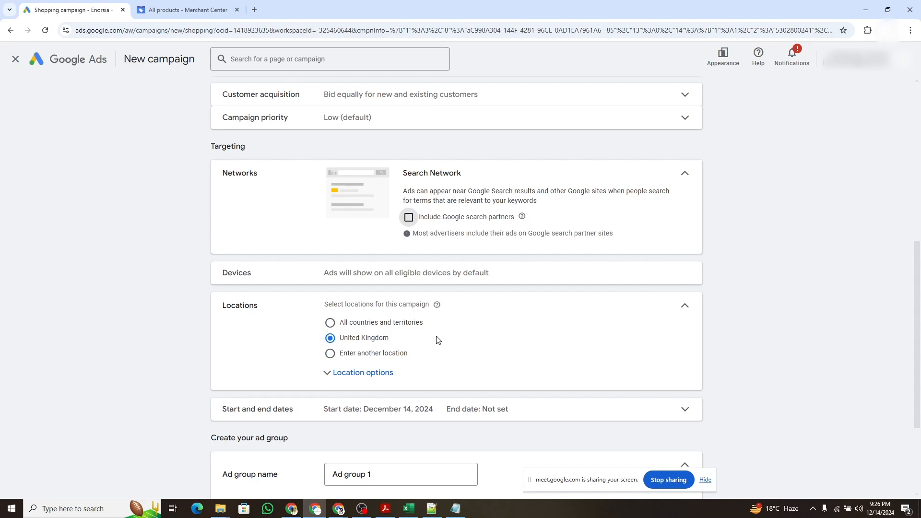
Step: Review the Shopping campaign settings from campaign name to ad group bid, expanding the additional inventory filter, local products and URL options
scroll(437, 339, down, 3)
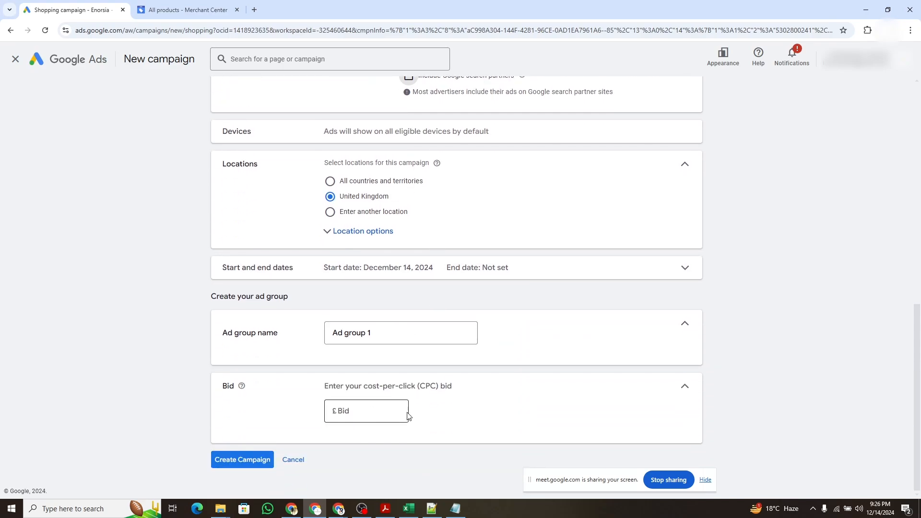
scroll(249, 460, up, 2)
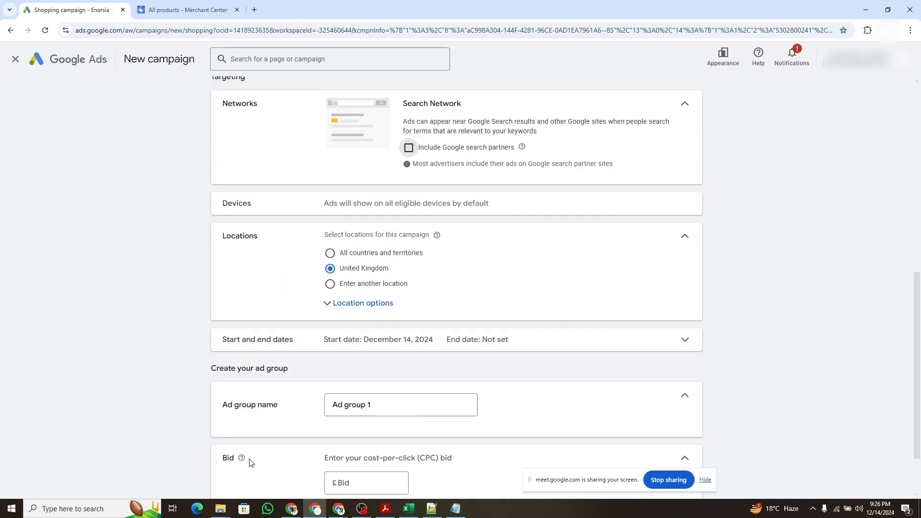
scroll(249, 462, up, 6)
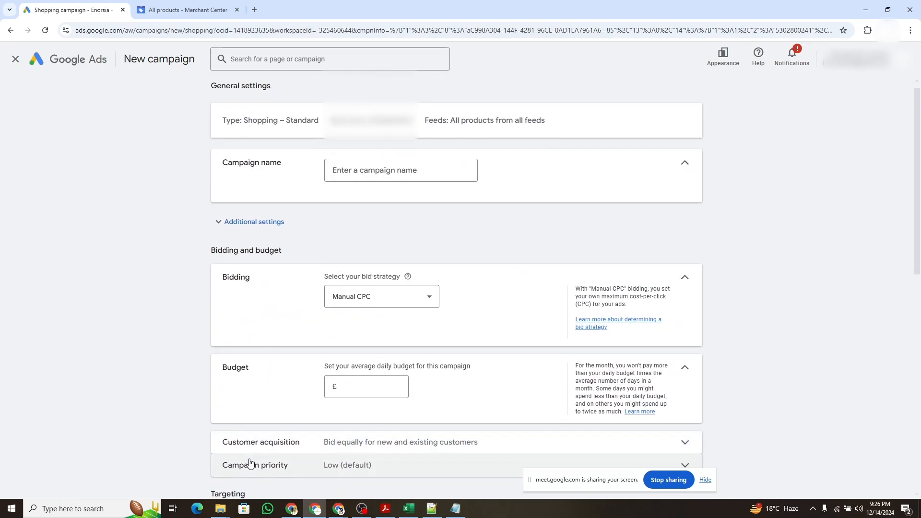
scroll(249, 461, down, 8)
scroll(249, 461, down, 3)
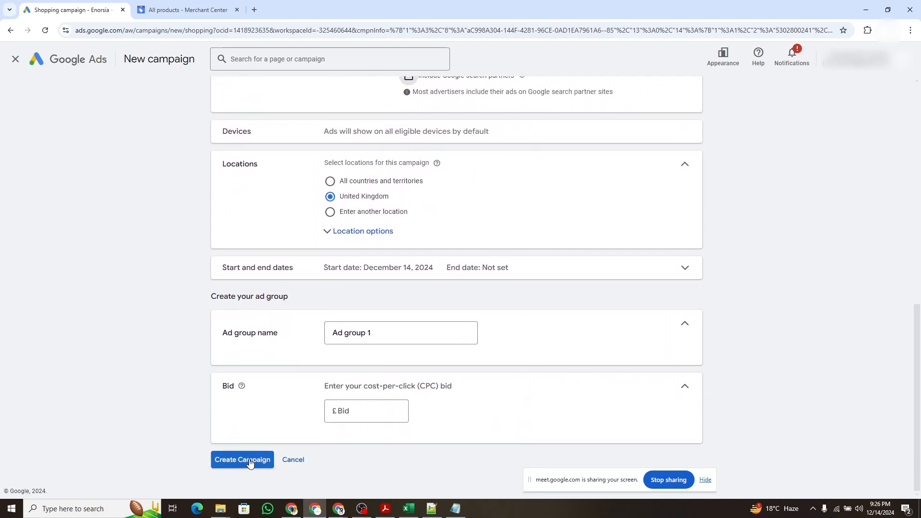
scroll(248, 461, up, 10)
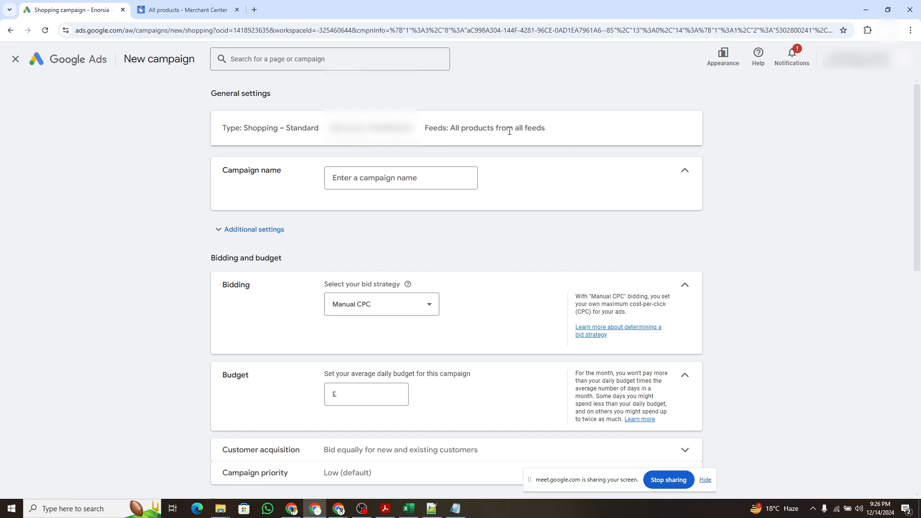
double_click(290, 132)
click(267, 228)
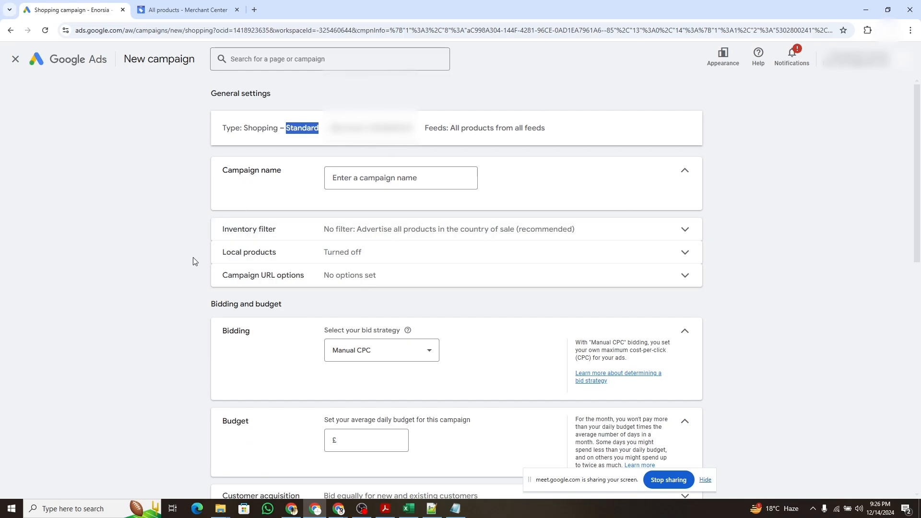
scroll(193, 261, down, 6)
scroll(194, 259, down, 5)
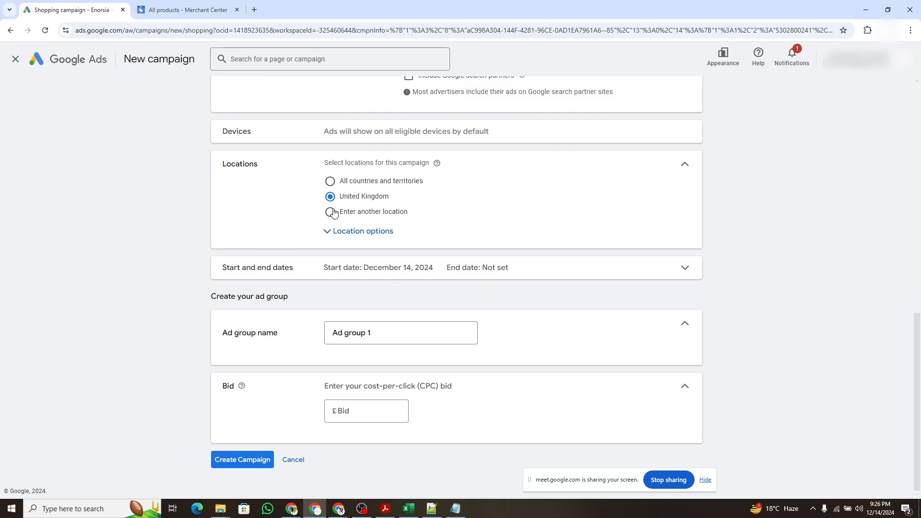
scroll(334, 212, up, 10)
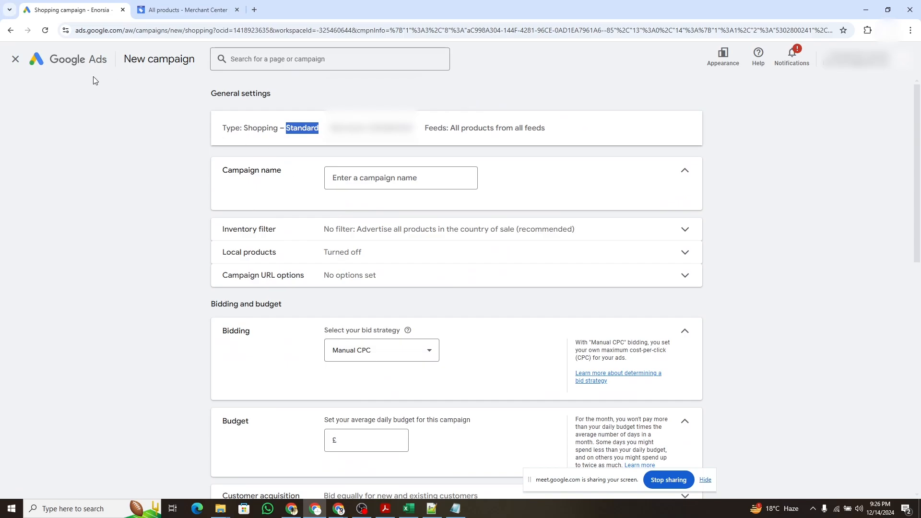
Step: Discard the unsaved Shopping campaign in the Enorsia account, and leave the unfinished new campaign in the other Google Ads account
click(15, 59)
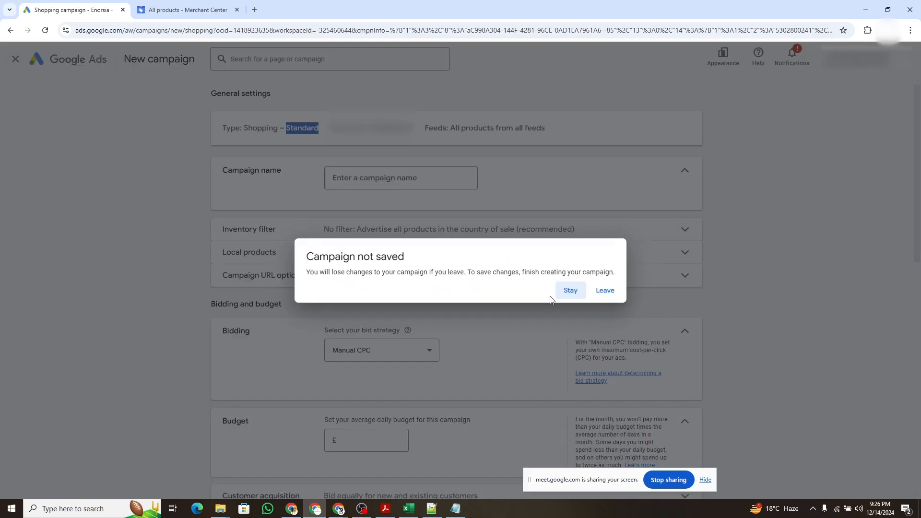
click(605, 291)
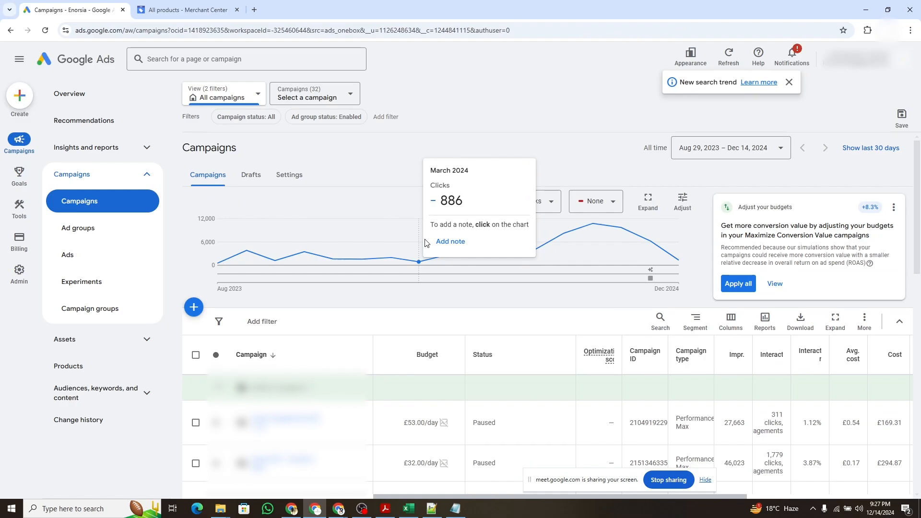
click(307, 511)
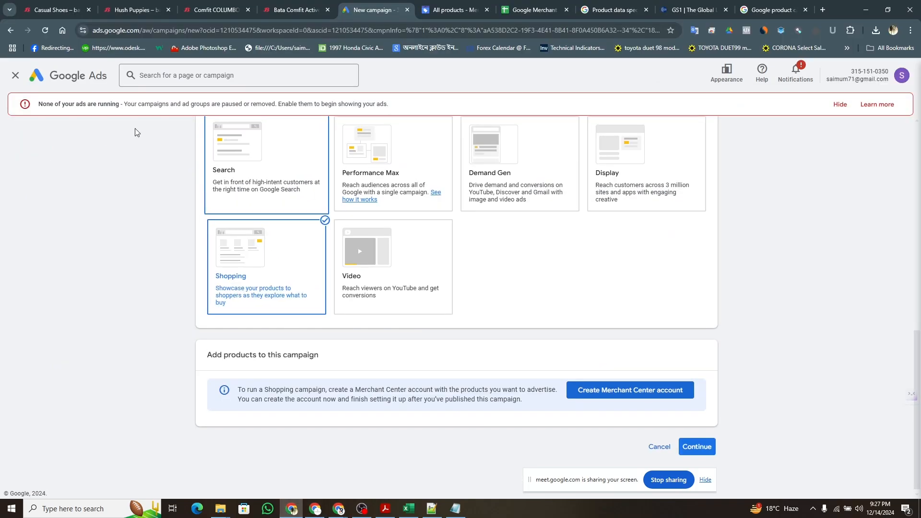
click(83, 78)
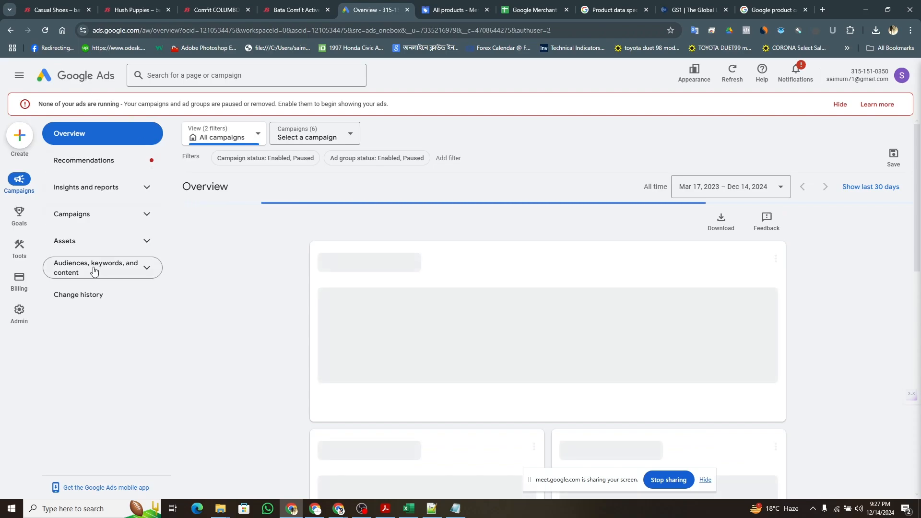
Step: Examine the account settings and preferences in the admin area of this Google Ads account
mouse_move(20, 312)
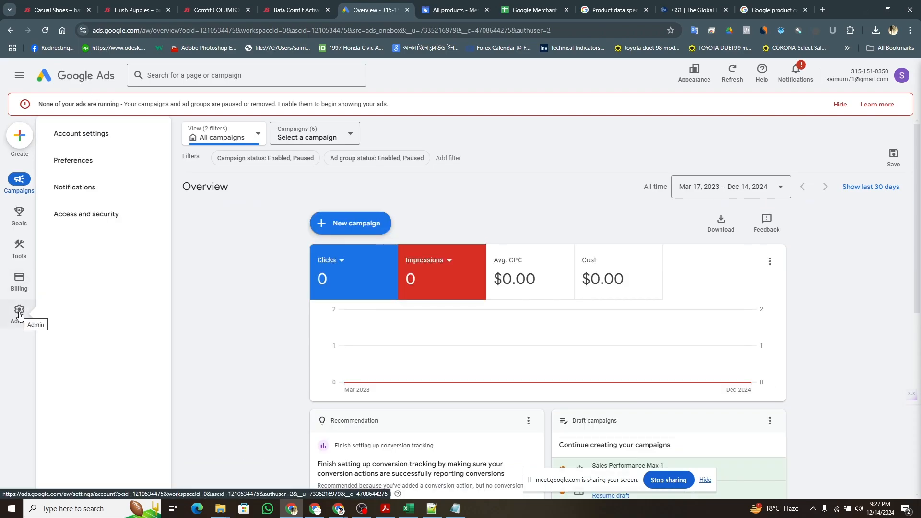
click(19, 312)
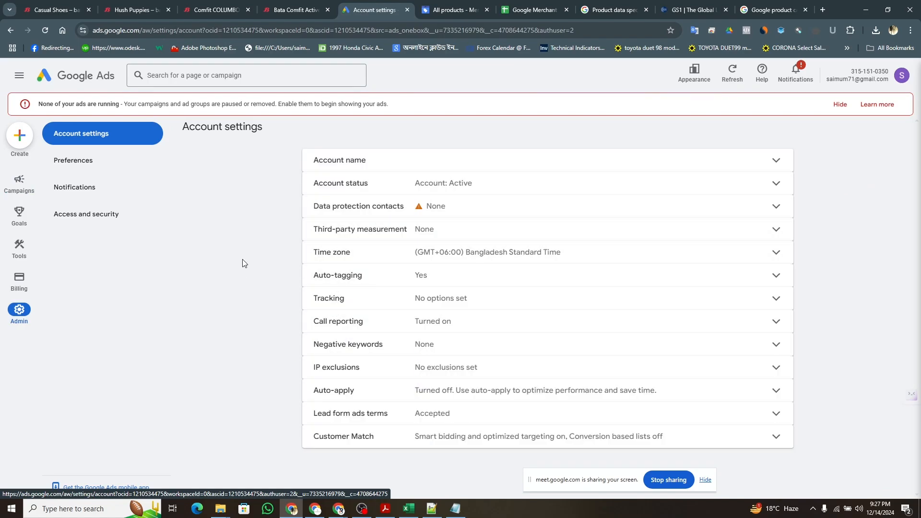
click(107, 168)
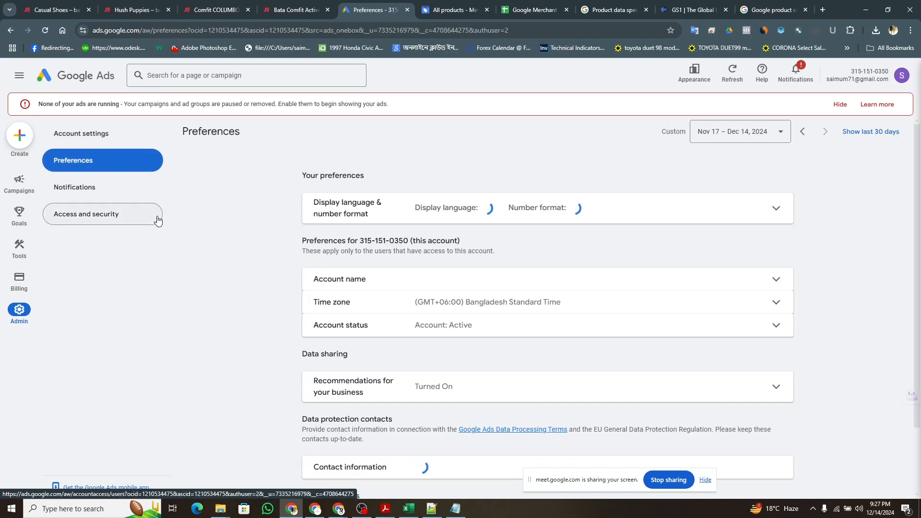
scroll(239, 254, down, 2)
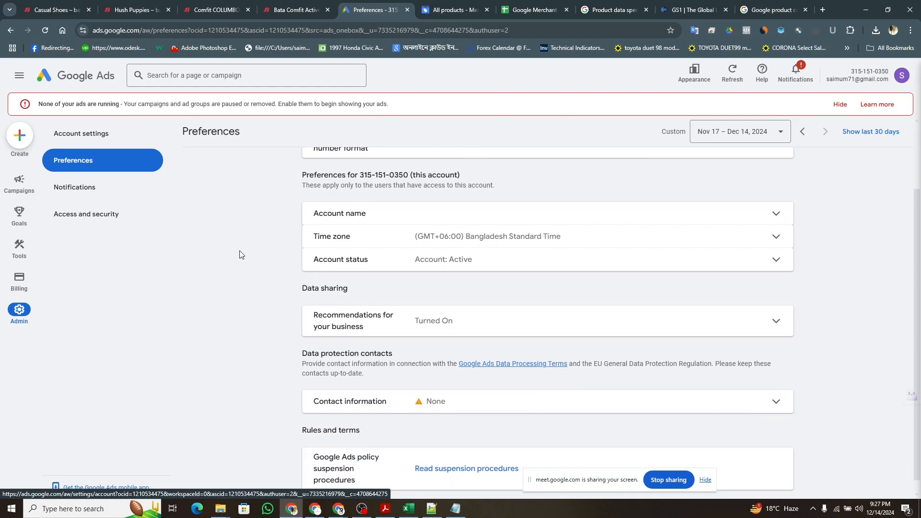
scroll(240, 255, down, 1)
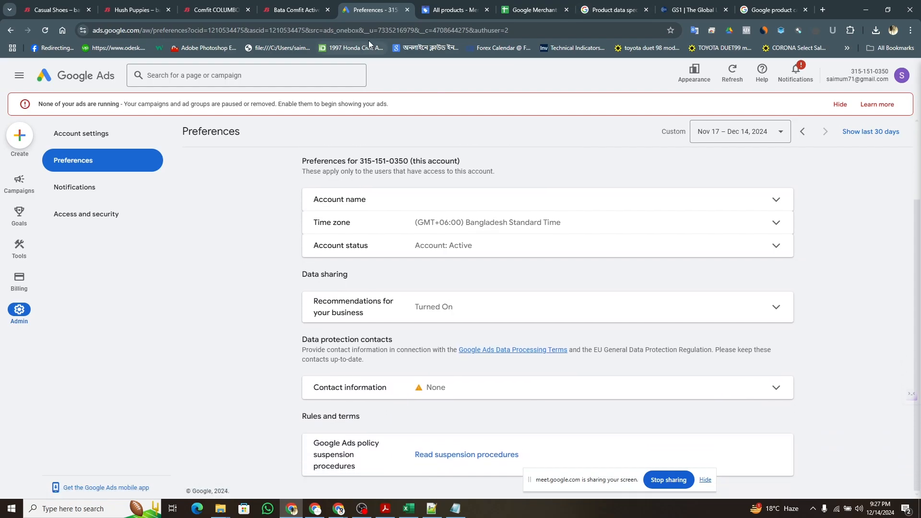
Step: Switch to the bata Merchant Center account, view the options for adding a product source, and return to its data sources
click(456, 7)
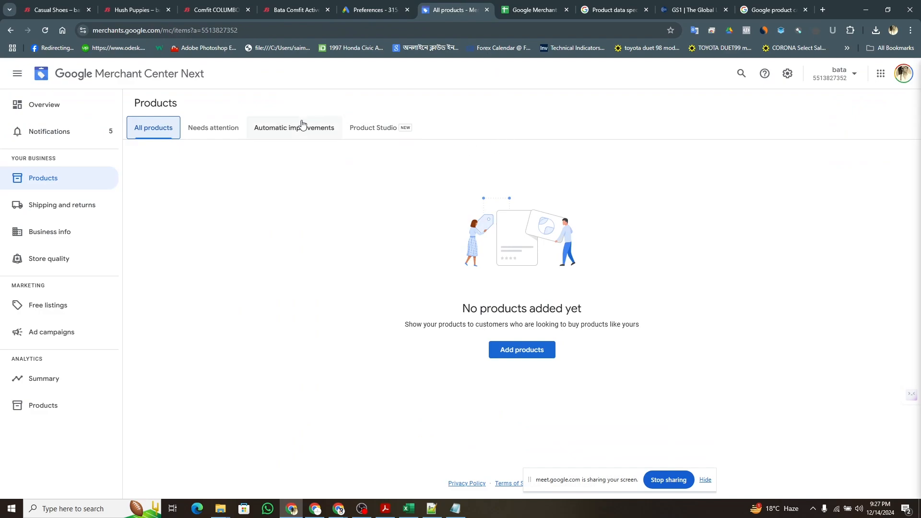
click(789, 80)
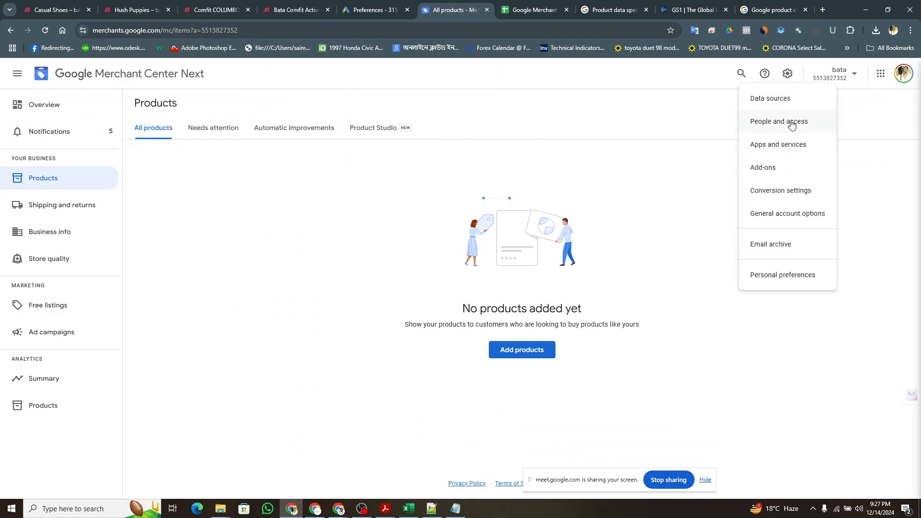
click(764, 104)
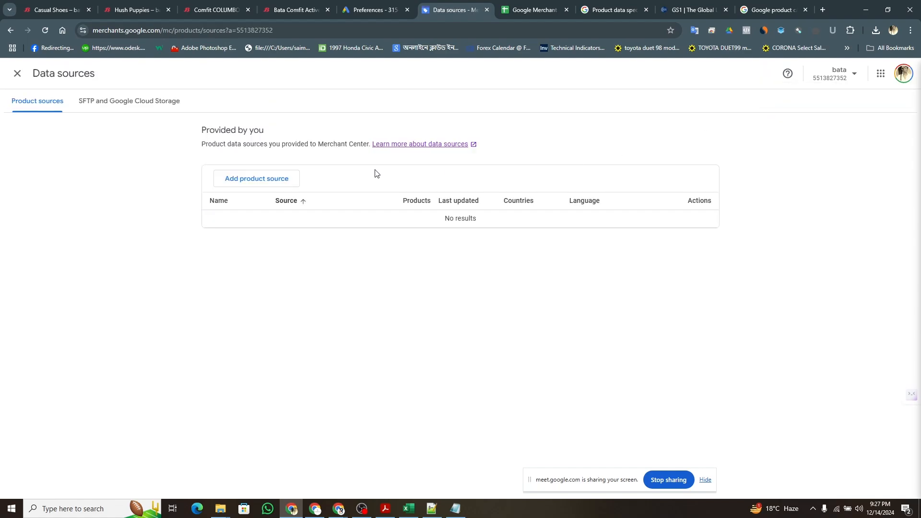
click(242, 181)
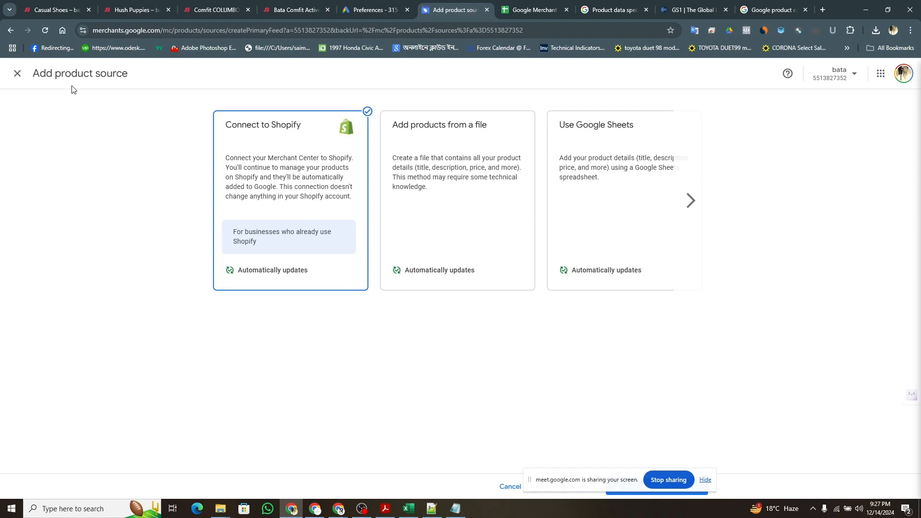
click(16, 75)
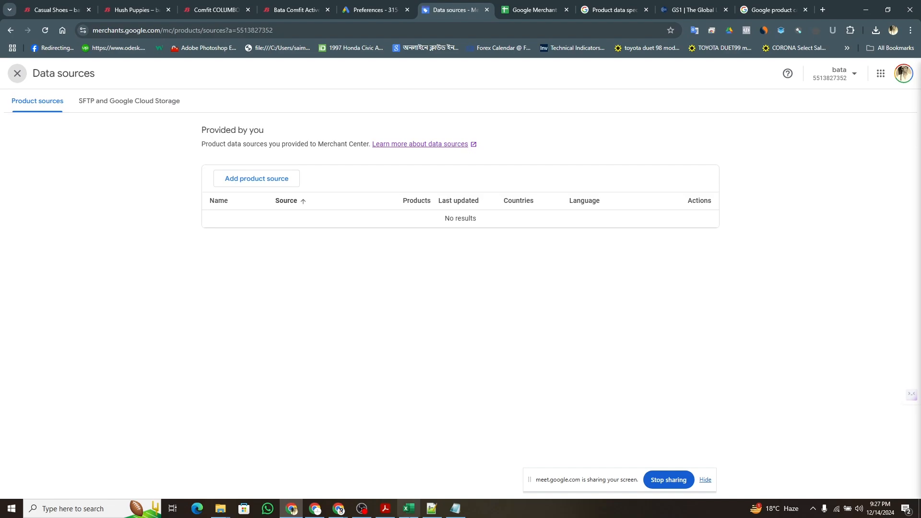
Step: Switch to the Enorsia Merchant Center account and view the details of PRODUCTS SOURCE 3 in its data sources
click(316, 514)
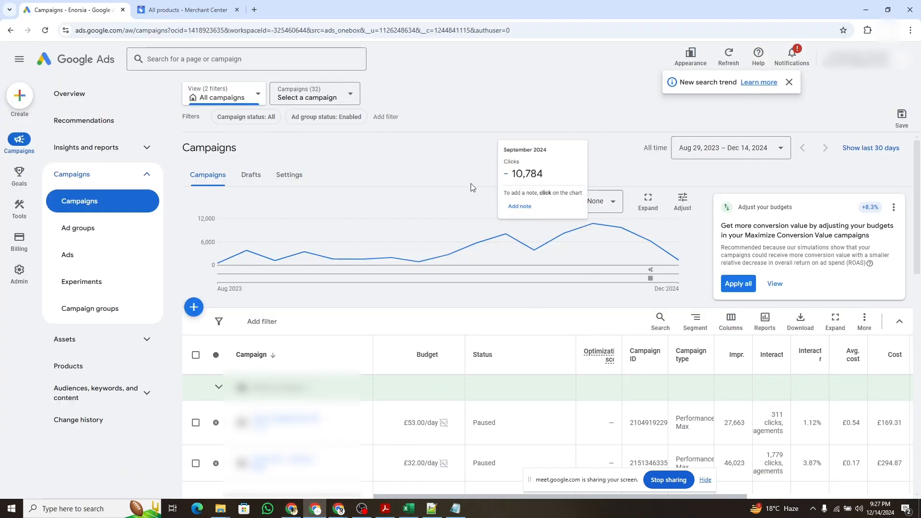
click(216, 5)
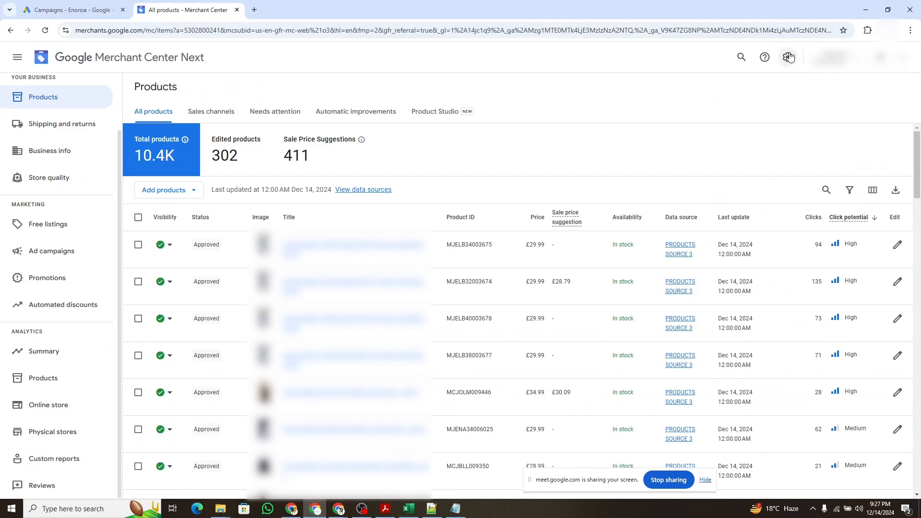
click(787, 57)
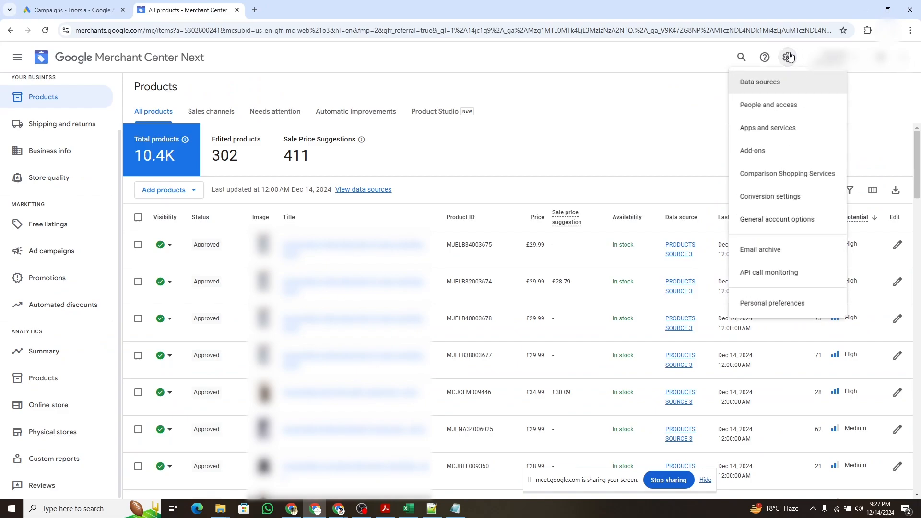
click(773, 84)
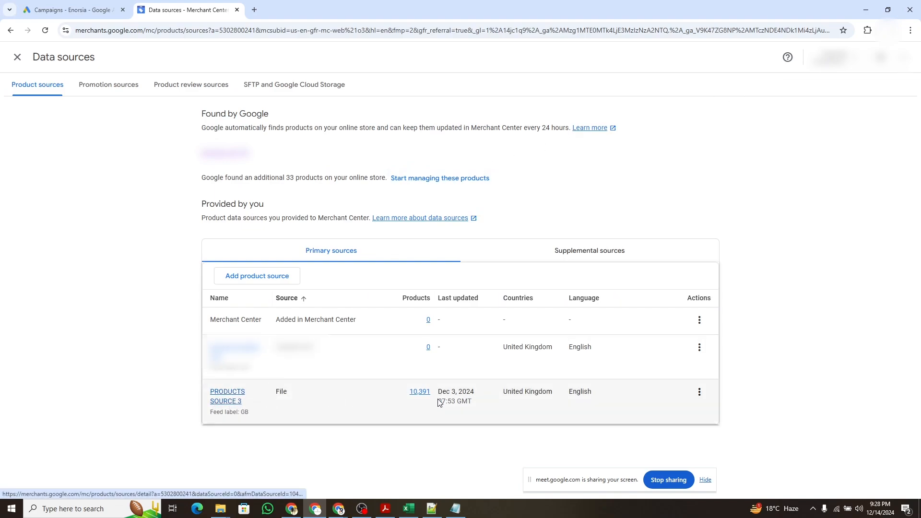
click(227, 398)
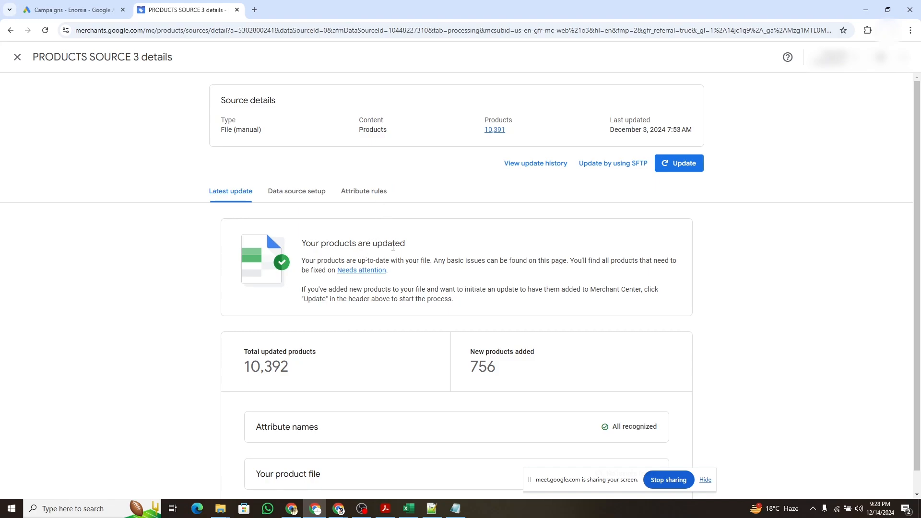
Step: Examine the data source setup, product update history and SFTP details of PRODUCTS SOURCE 3
scroll(398, 254, down, 1)
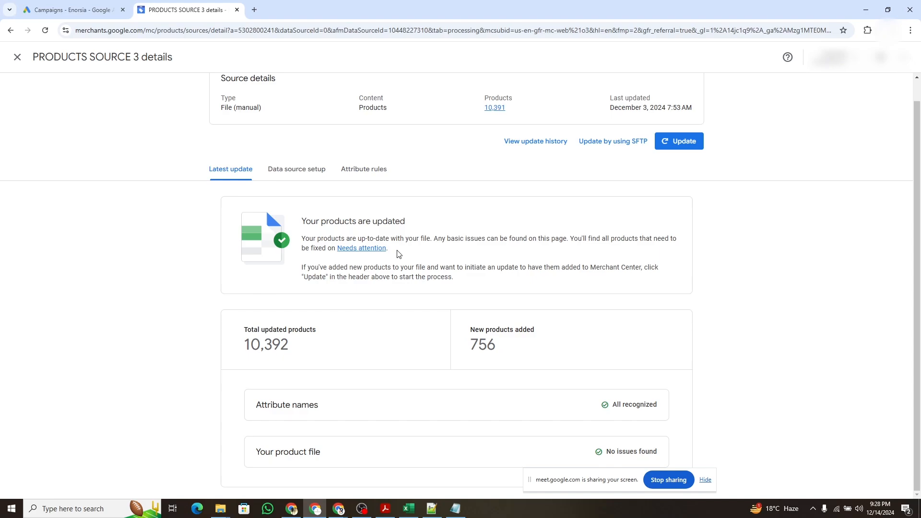
click(289, 173)
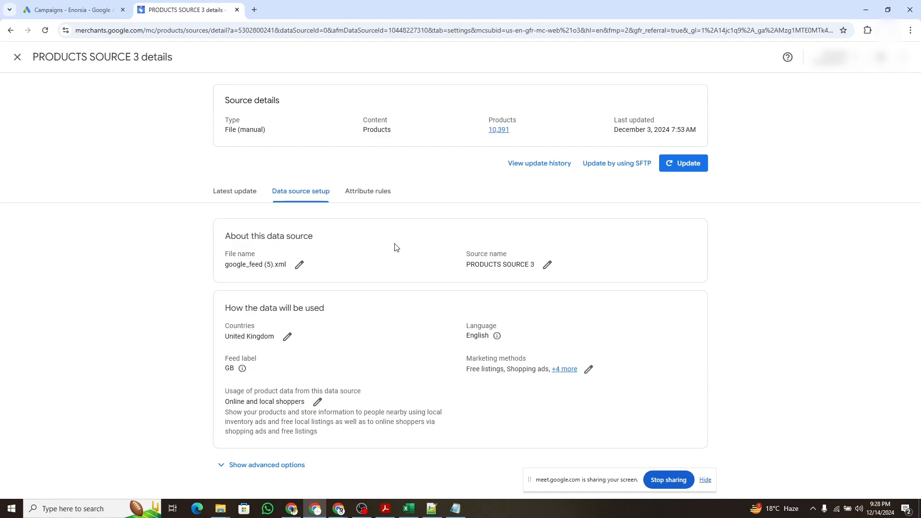
click(537, 162)
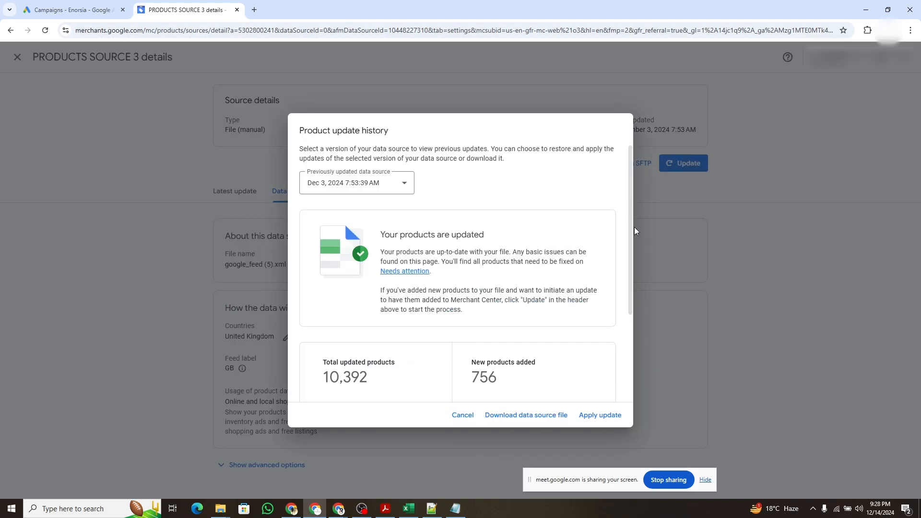
click(466, 416)
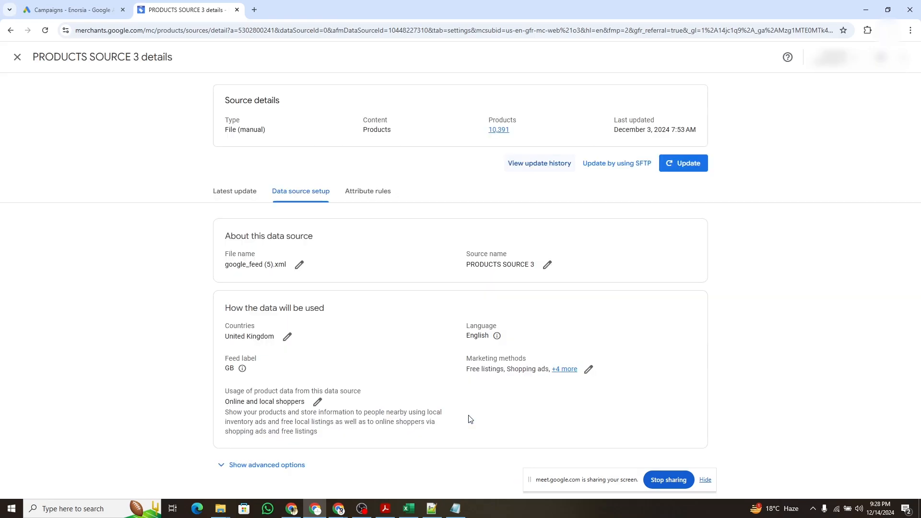
click(602, 169)
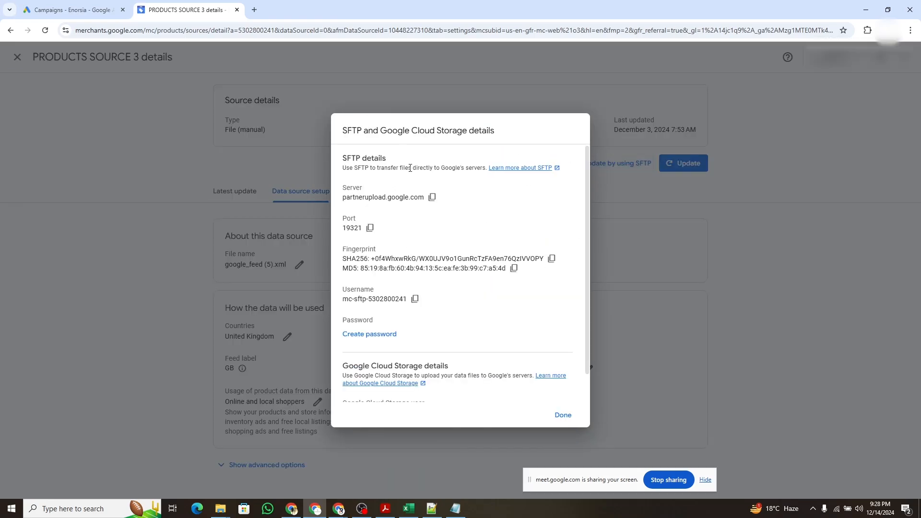
click(567, 420)
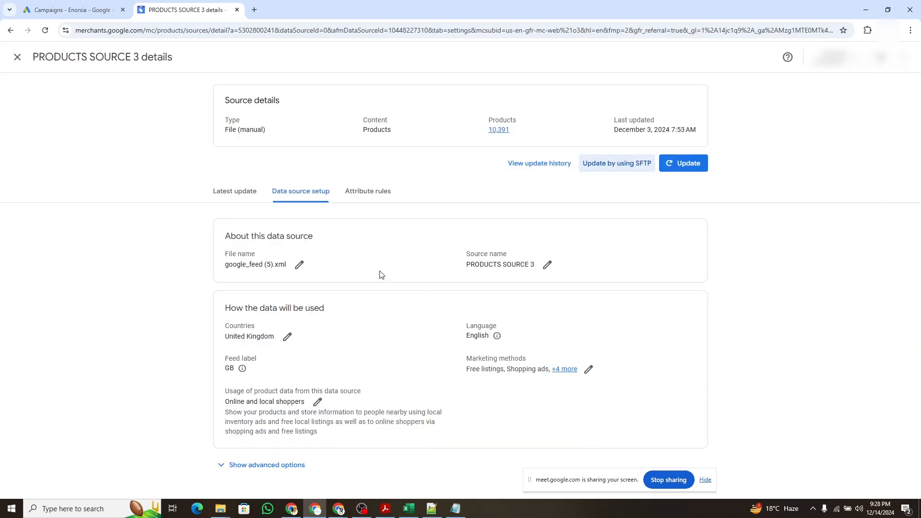
Step: View the attribute rules of PRODUCTS SOURCE 3 and open the list of products it supplies
click(363, 199)
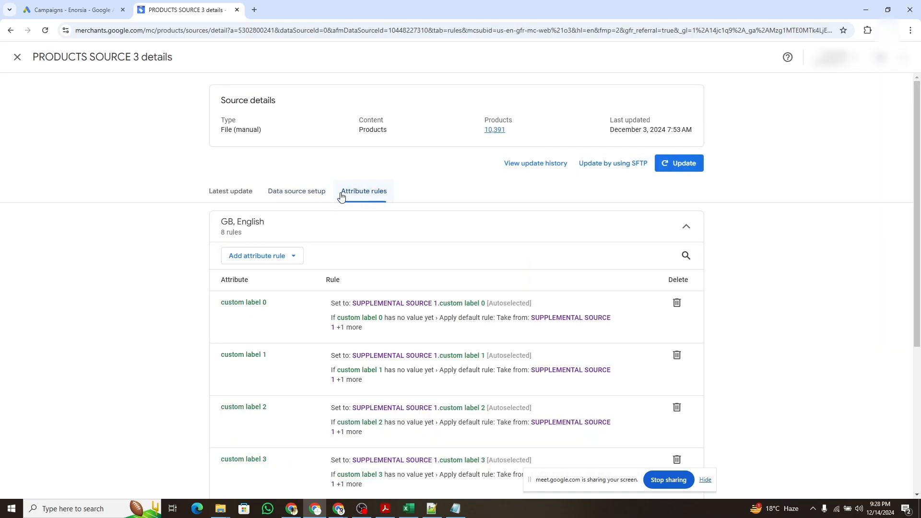
click(241, 194)
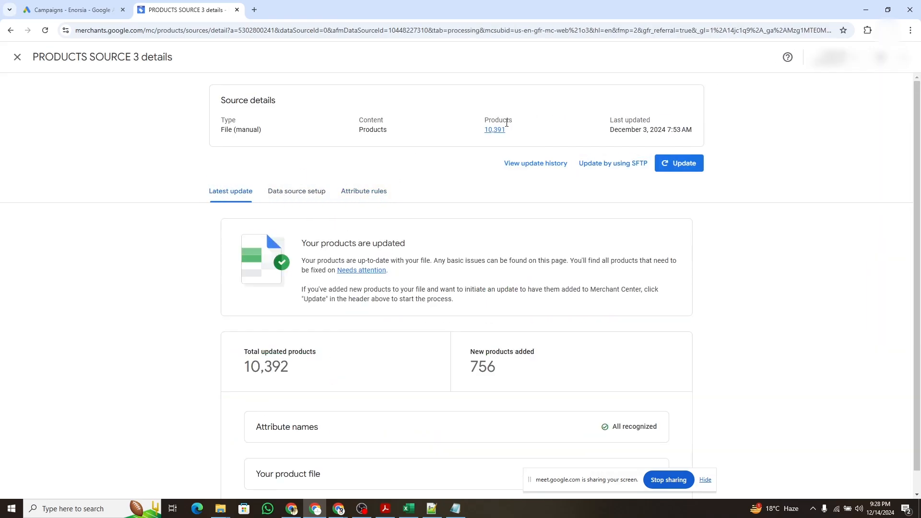
click(493, 129)
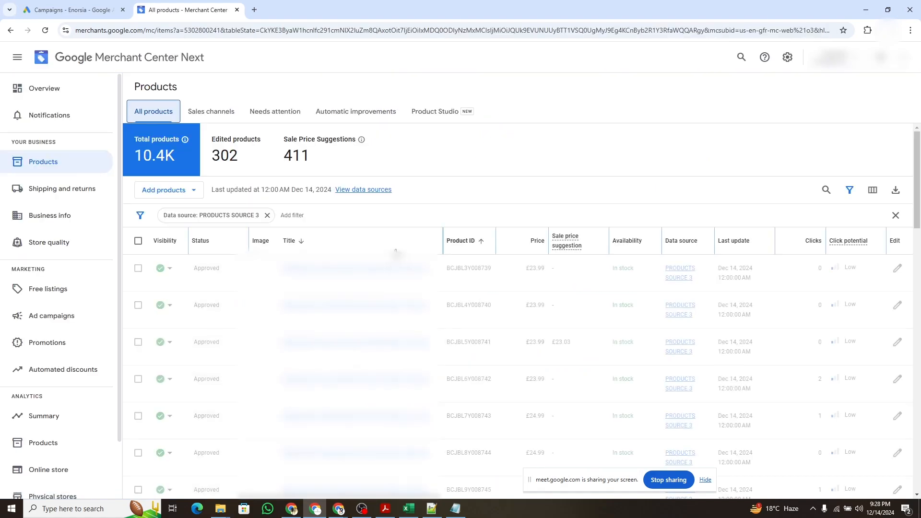
Step: Return to the data sources, check the actions available for PRODUCTS SOURCE 3, and reopen its details
click(787, 57)
click(766, 85)
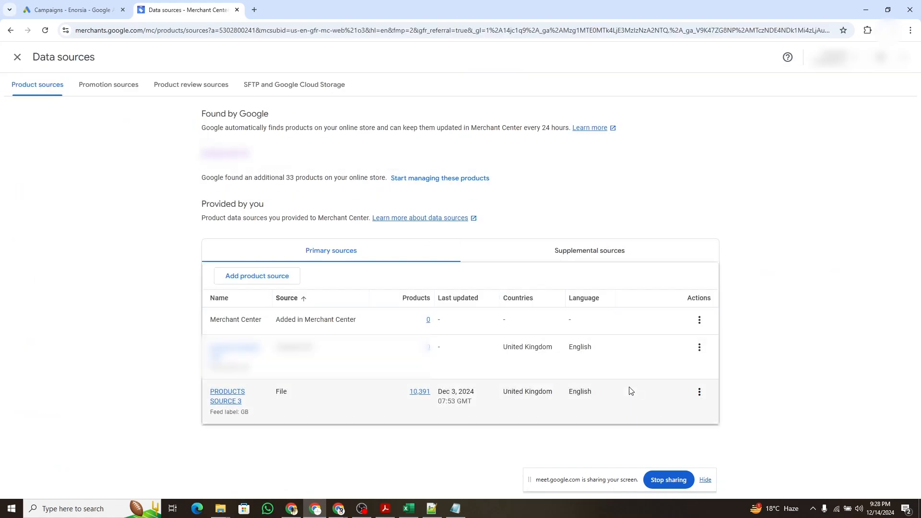
click(700, 394)
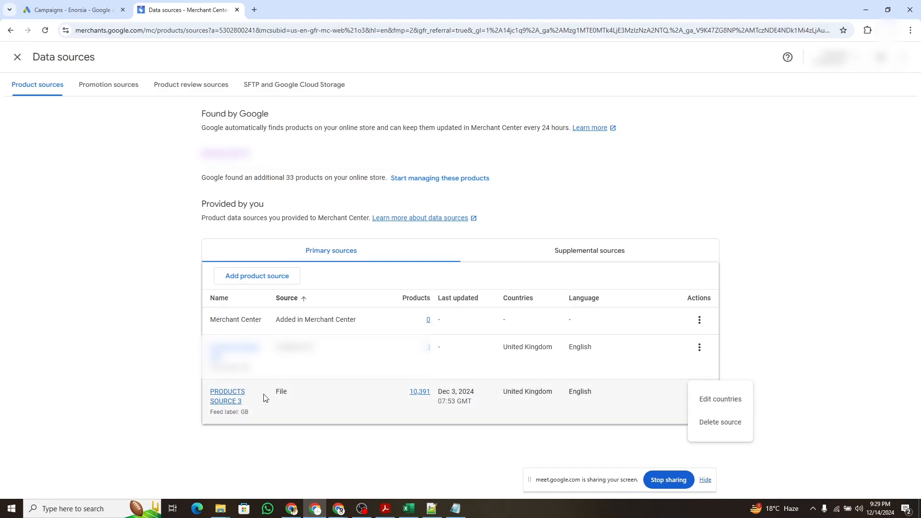
click(231, 397)
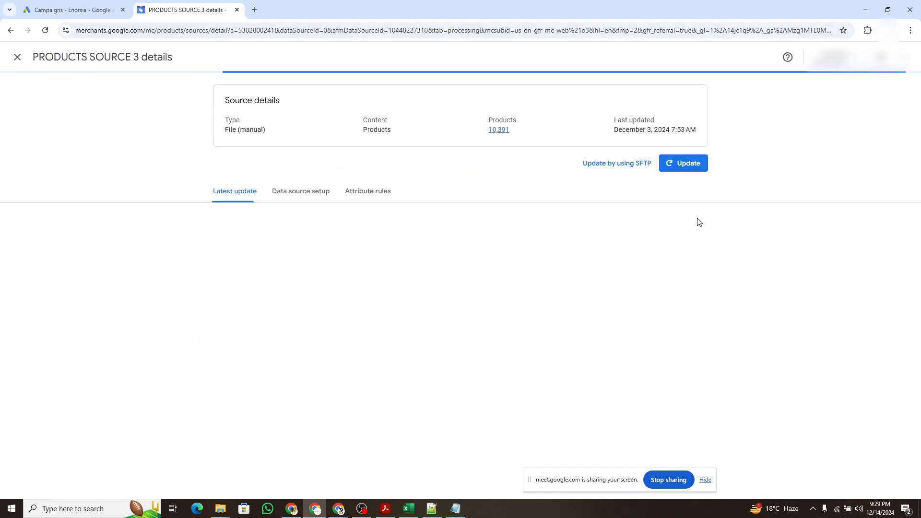